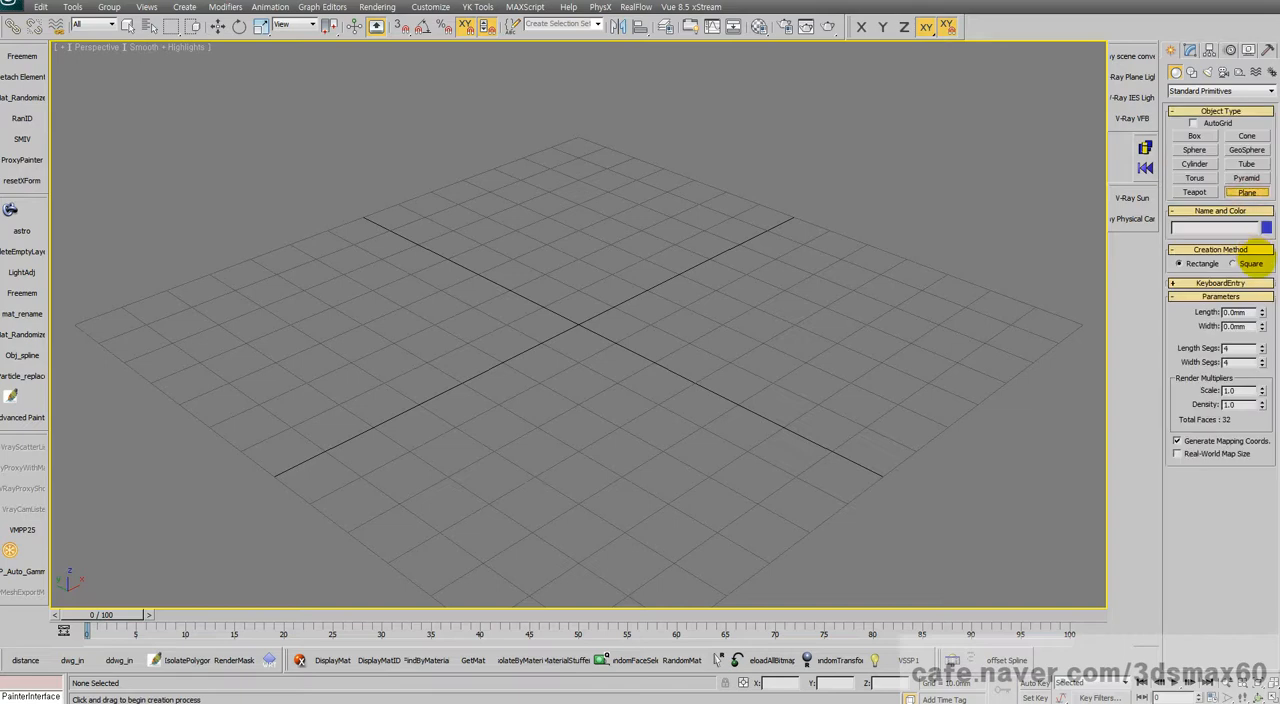
Step: Create a large square ground plane centred on the grid and a teapot of about 18.8 mm radius at its middle
left_click_drag(578, 318, 998, 322)
right_click(1208, 191)
left_click(1195, 192)
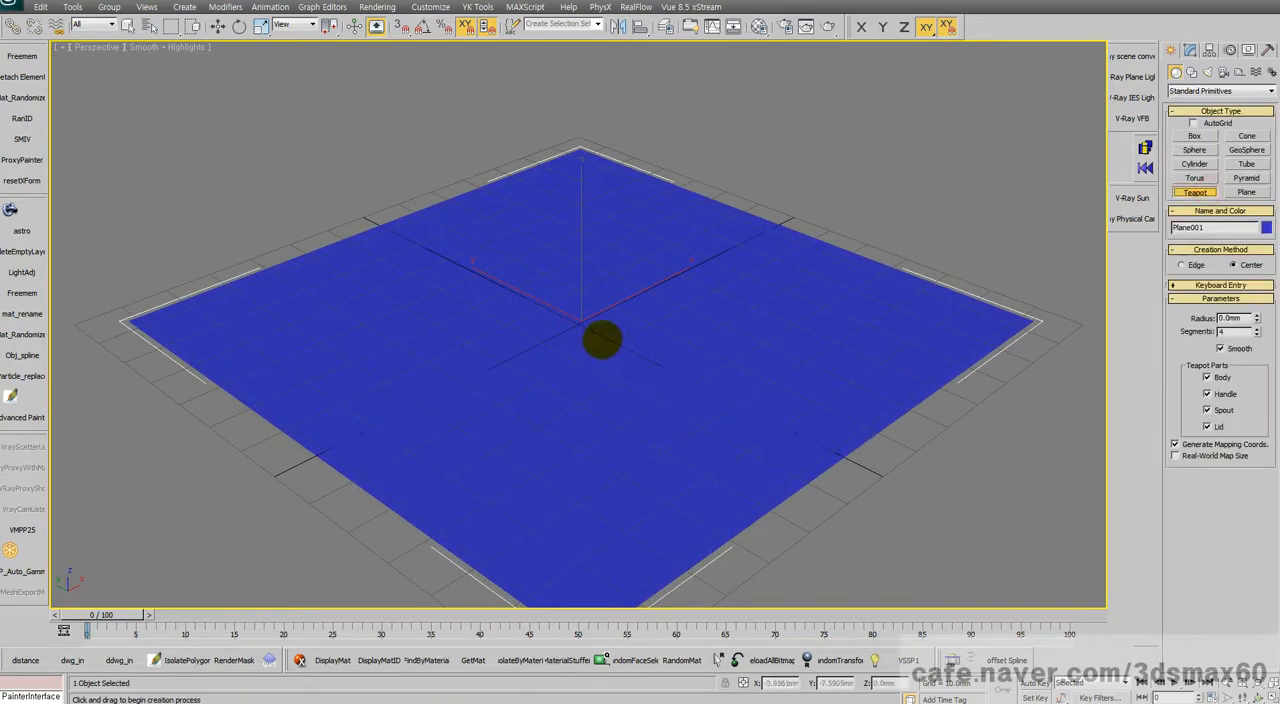
left_click_drag(600, 338, 603, 393)
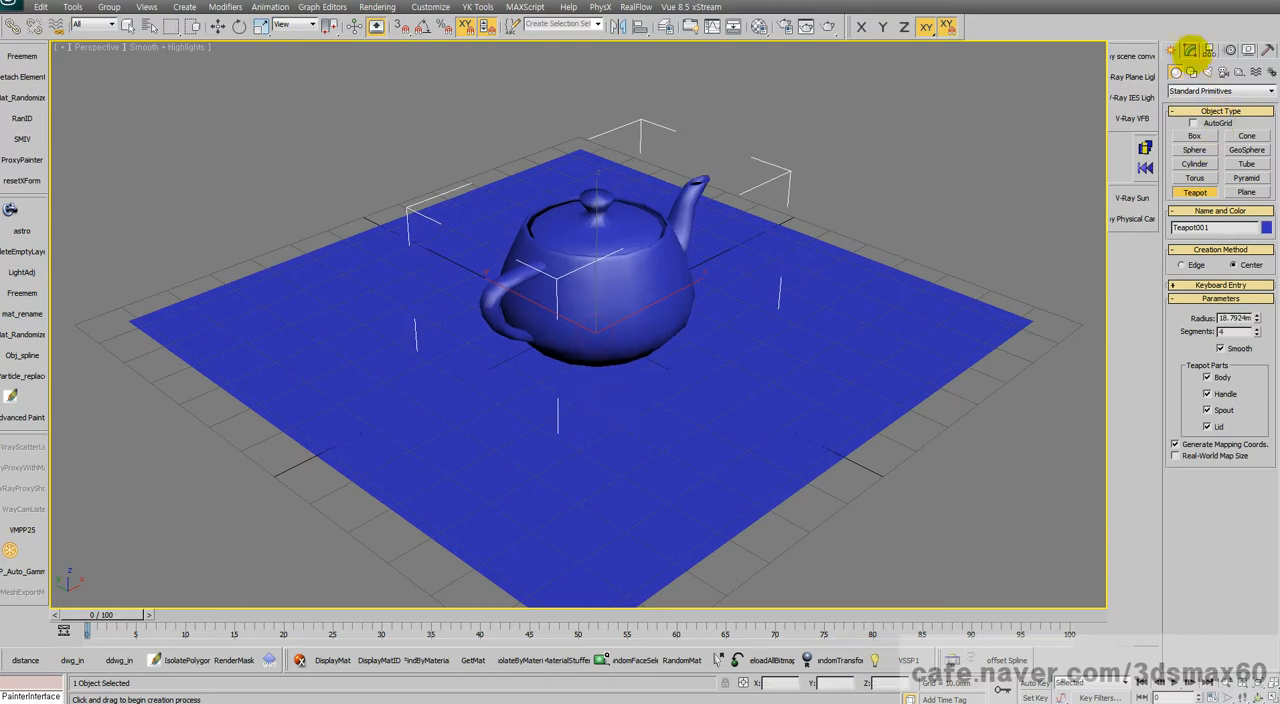
Step: Set the teapot's segments to 10
left_click(1190, 49)
left_click(1256, 259)
left_click_drag(1255, 258, 1234, 235)
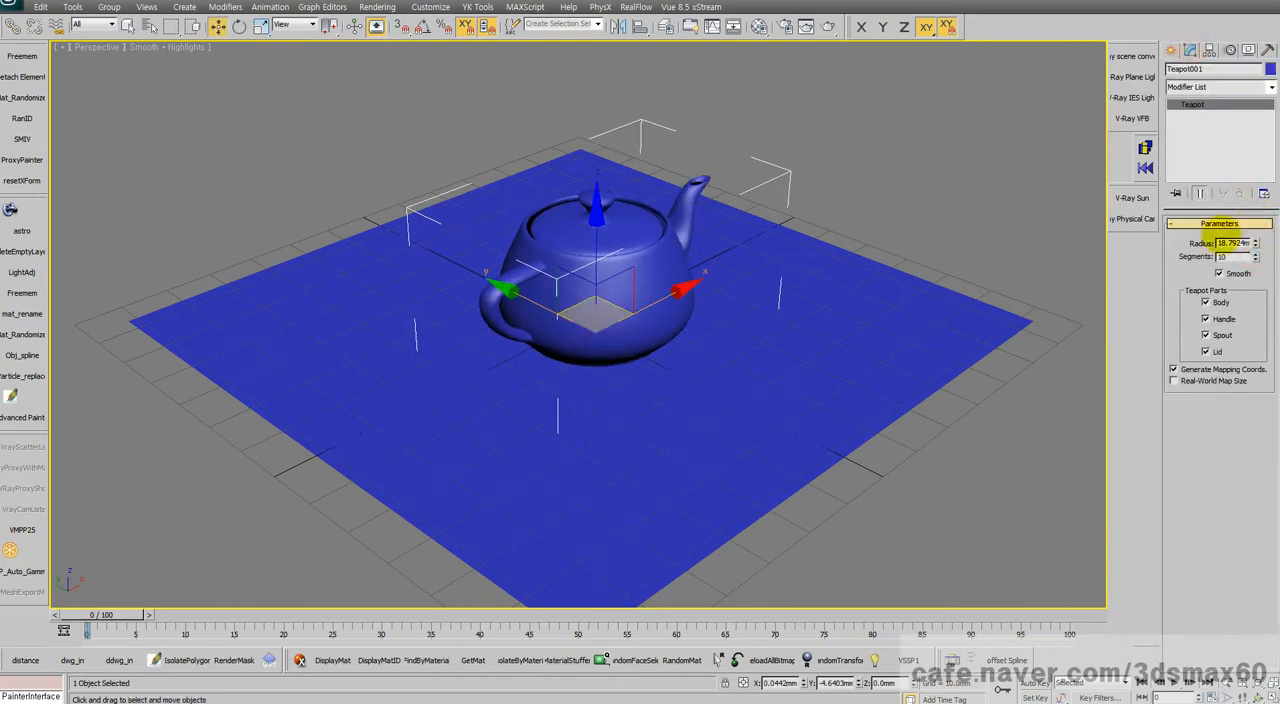
Step: Create a plane-type VRayLight over the ground plane, about 28.2 mm half-length and 27 mm half-width
middle_click_drag(700, 320, 702, 338)
key("ctrl+r")
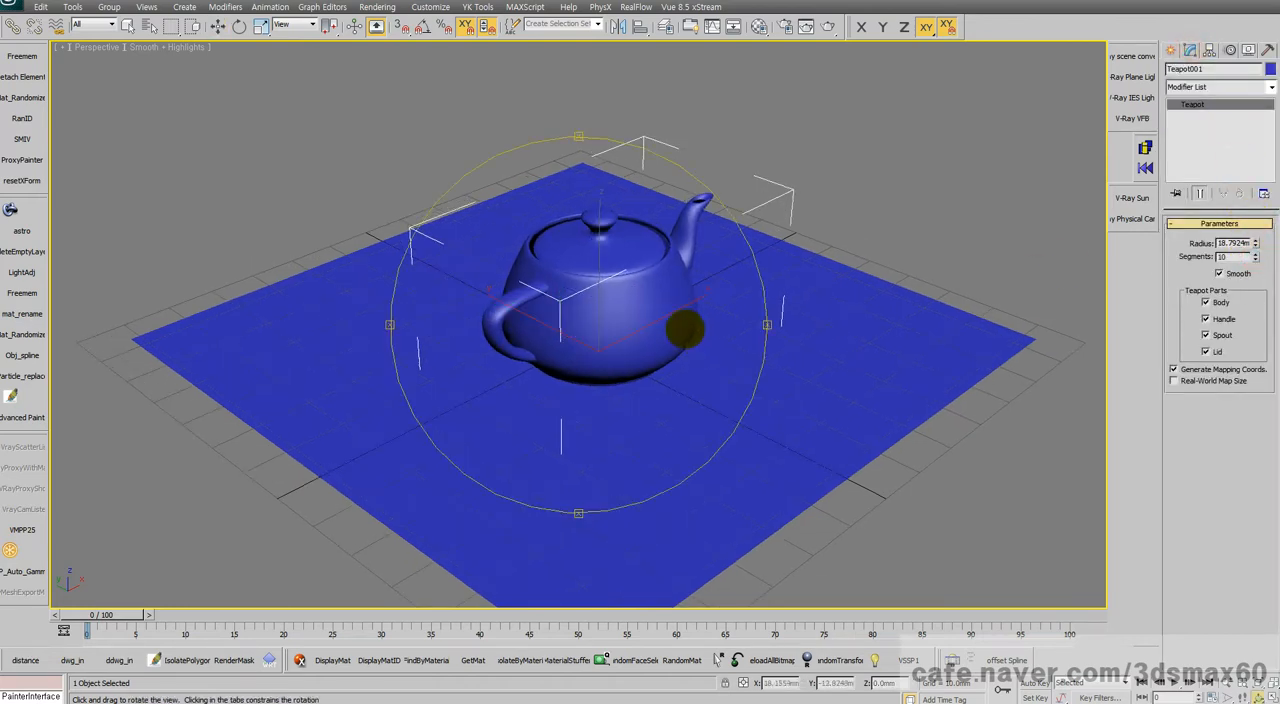
left_click_drag(686, 330, 660, 312)
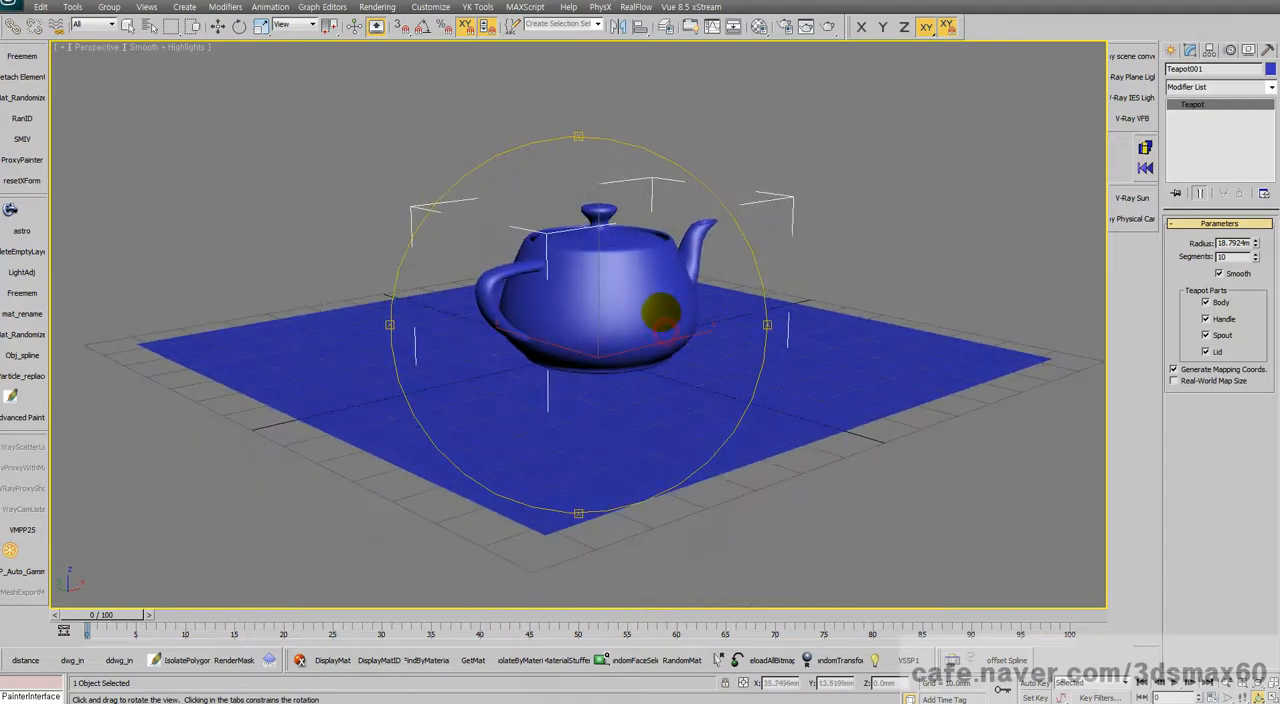
left_click(1172, 49)
left_click(1246, 191)
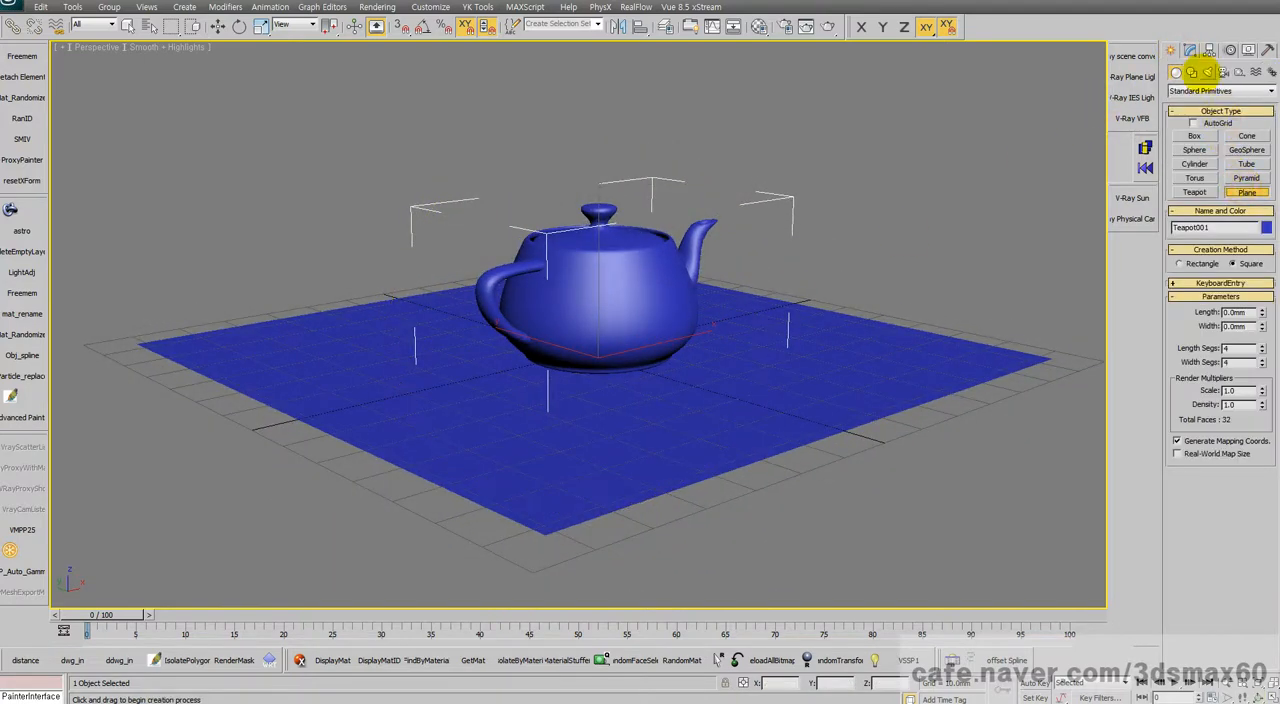
left_click(1207, 72)
left_click(1200, 91)
left_click(1182, 129)
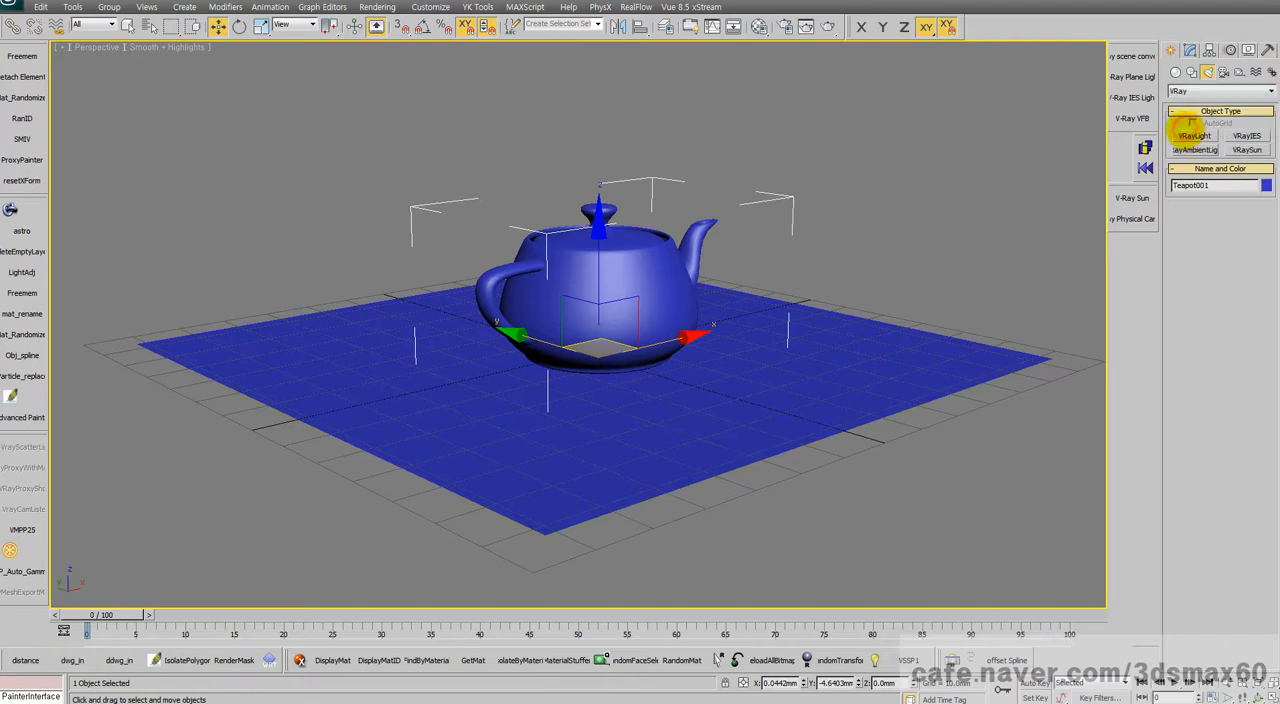
left_click(1193, 135)
left_click_drag(662, 300, 637, 405)
middle_click_drag(648, 334, 618, 418)
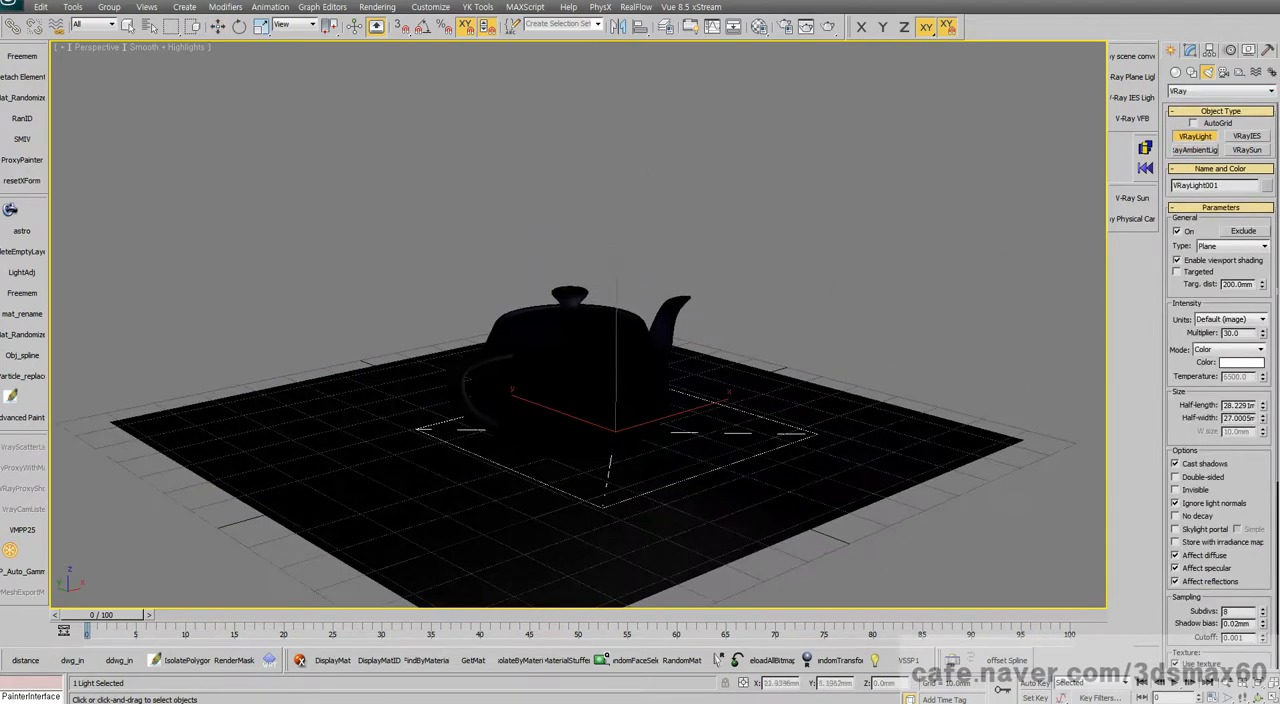
Step: Raise the VRayLight to about 73.6 mm above the ground plane and show its parameters
key("w")
left_click_drag(616, 345, 607, 2)
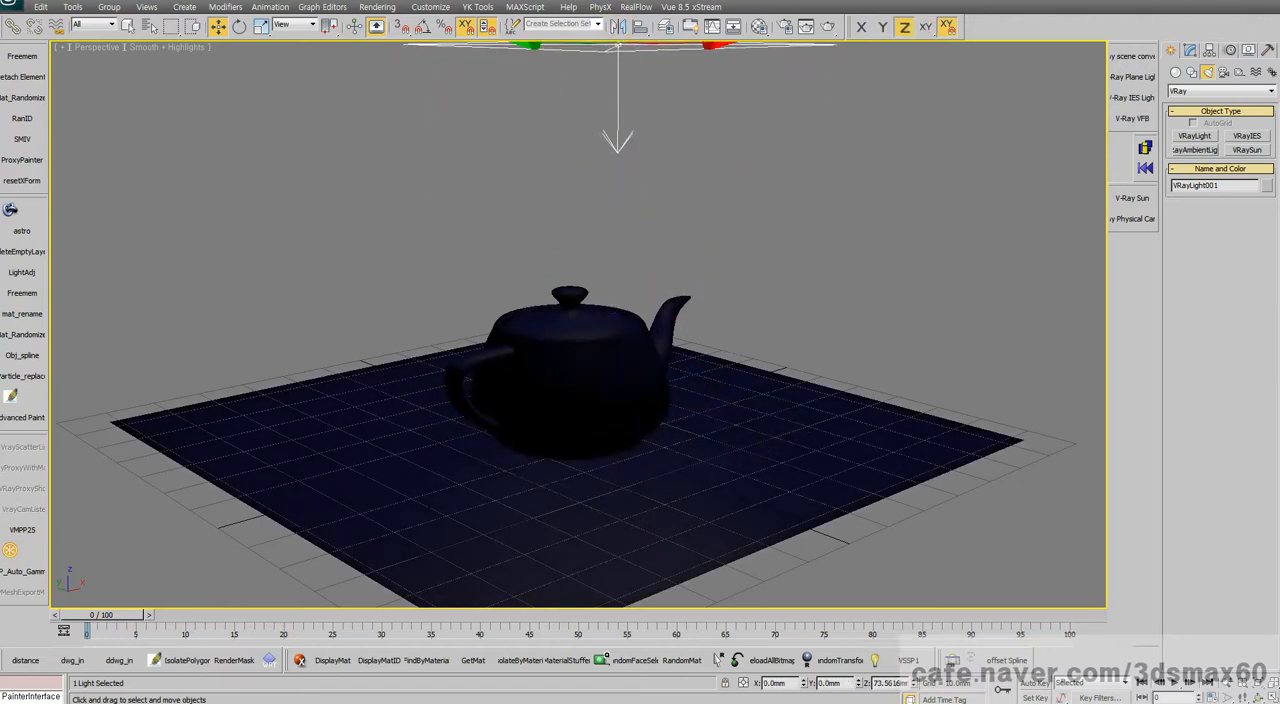
middle_click_drag(610, 250, 632, 292)
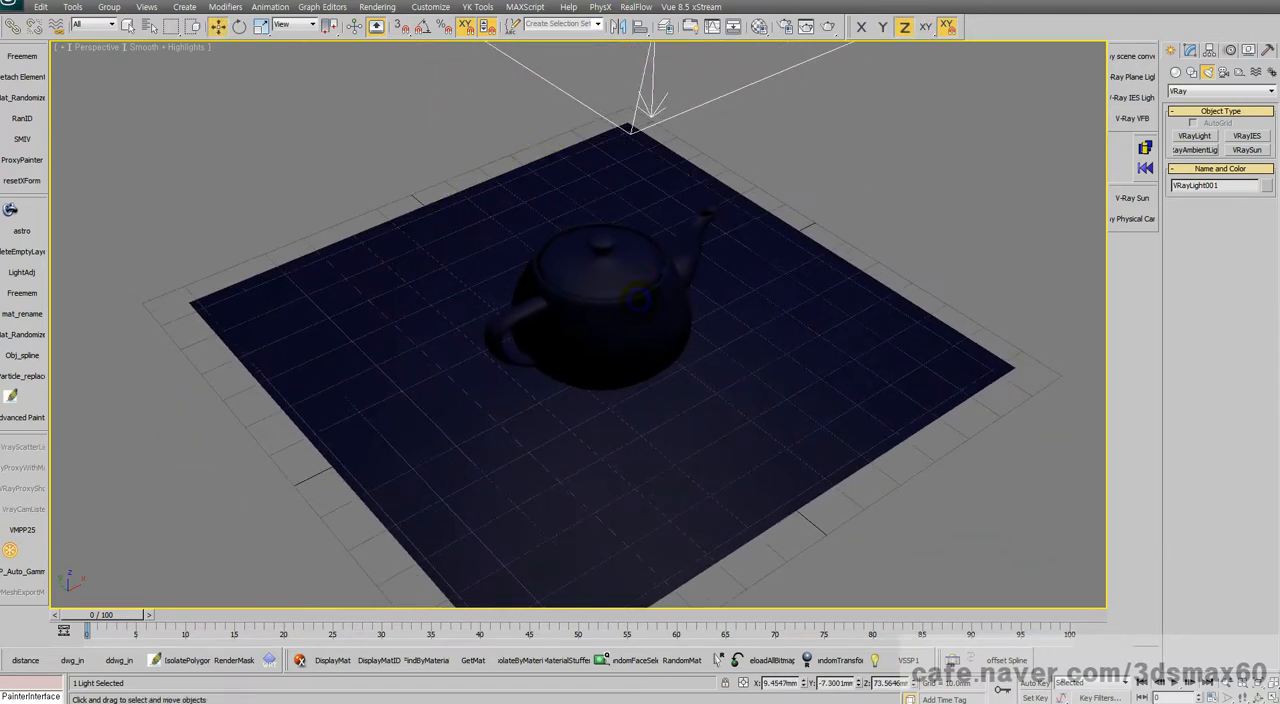
left_click(1192, 50)
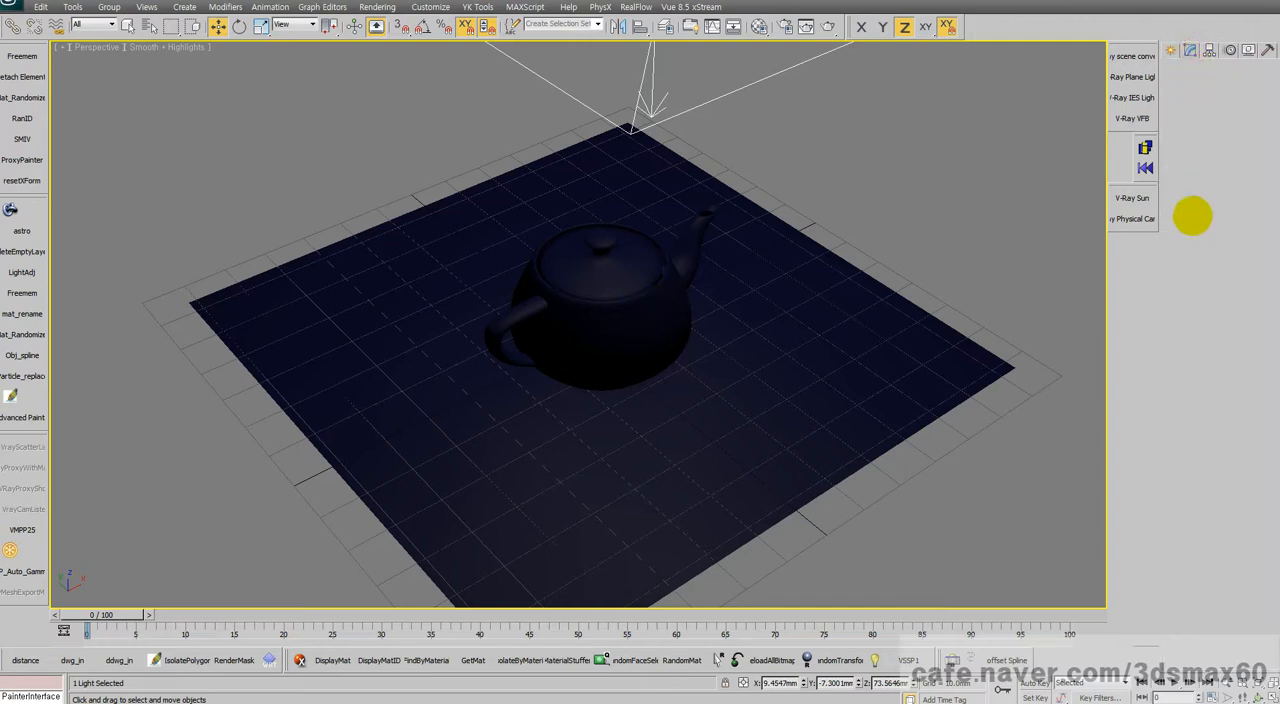
scroll(600, 320, "up", 5)
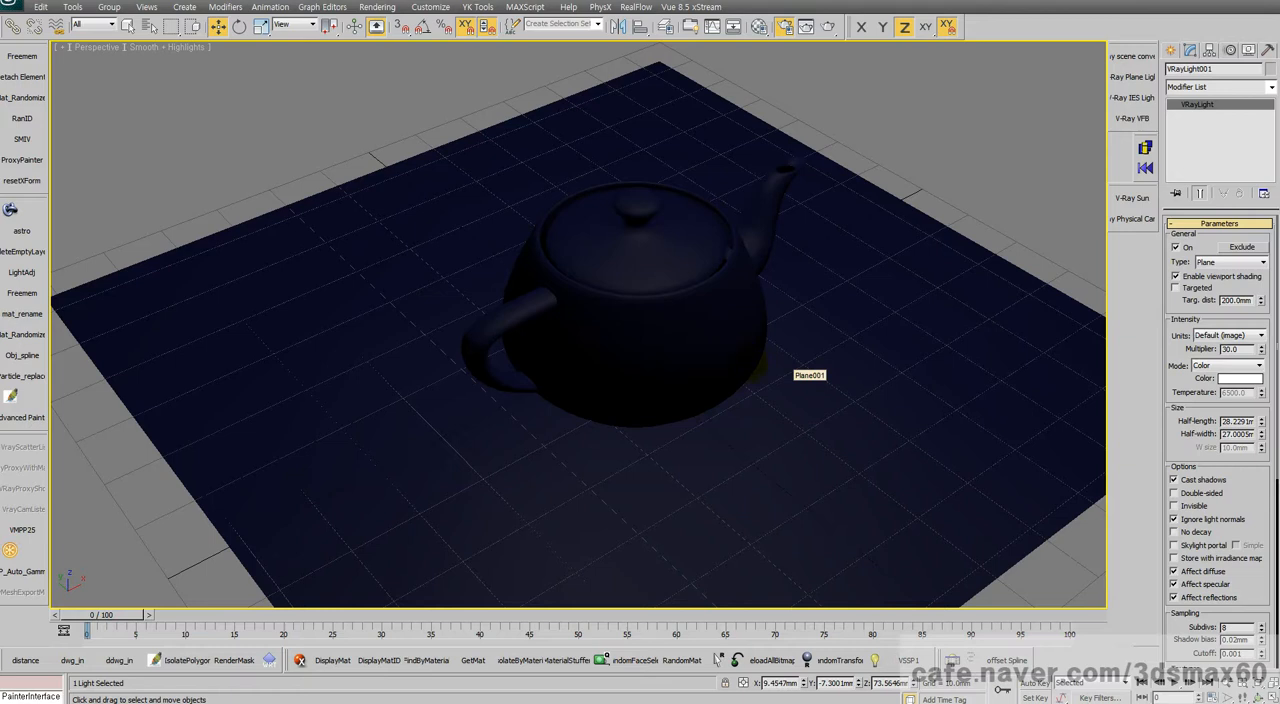
Step: Open the render setup and go through its common parameters
key("F10")
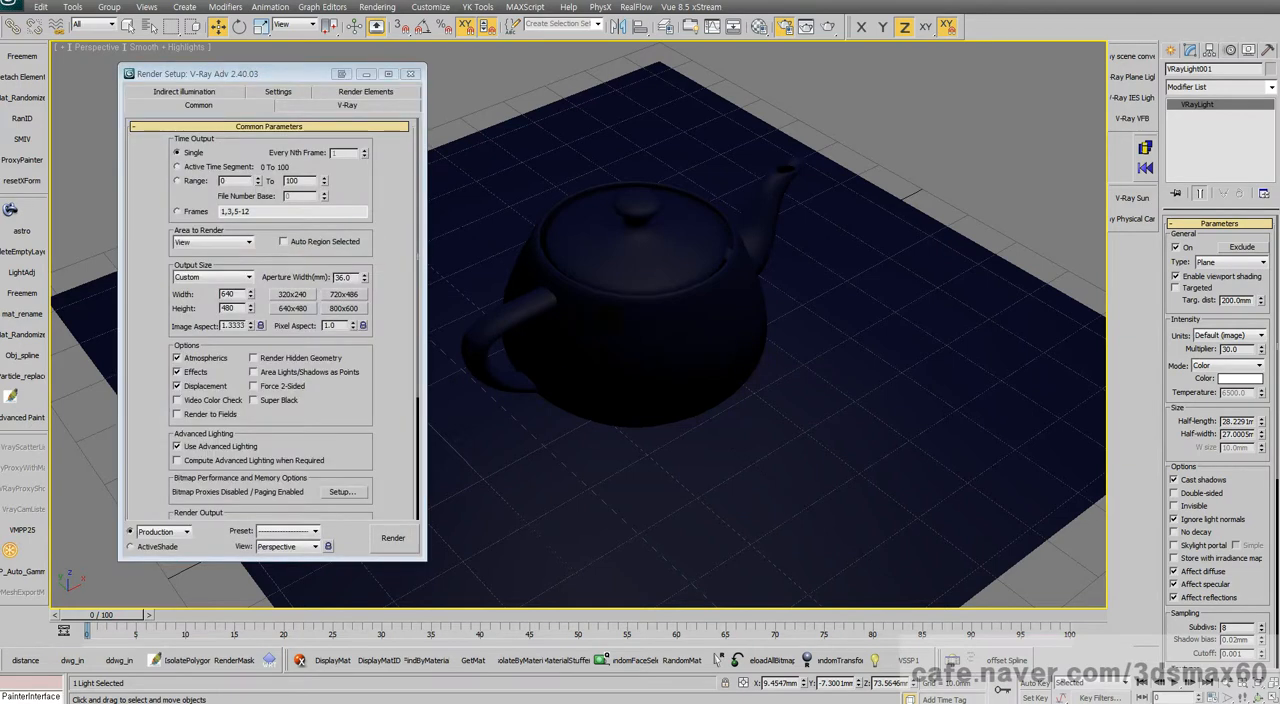
middle_click_drag(700, 350, 694, 358)
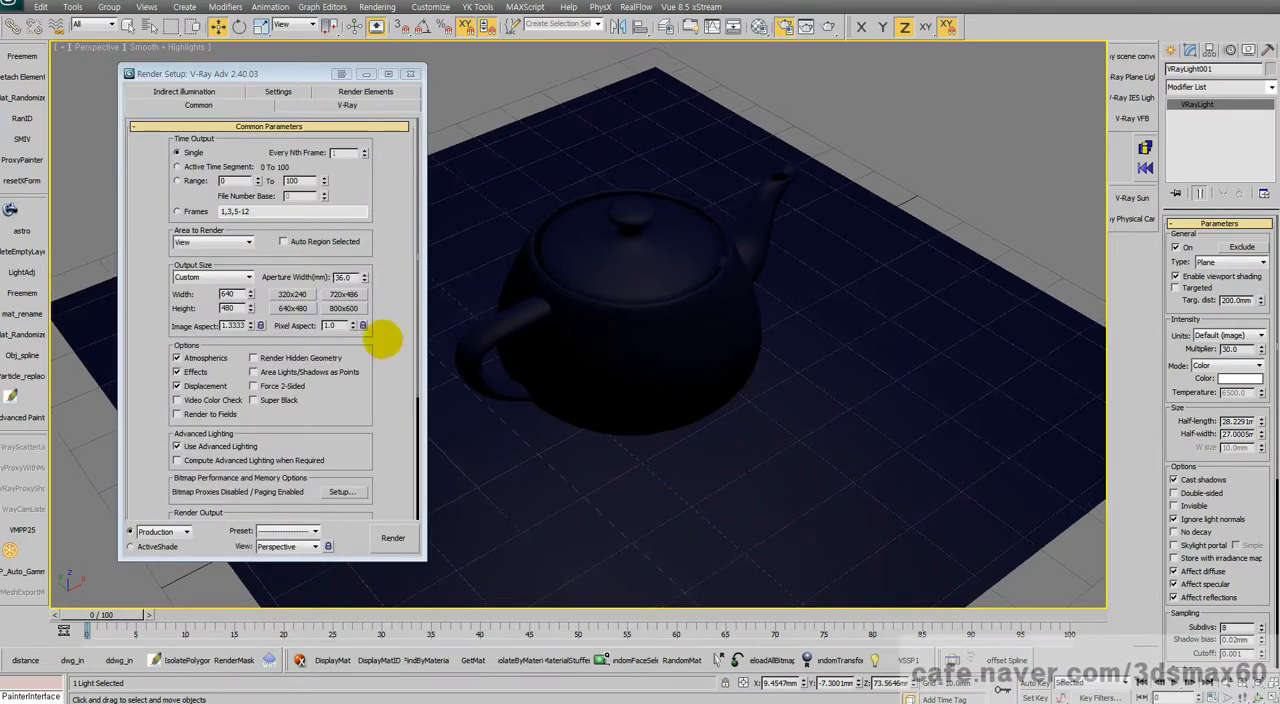
scroll(392, 370, "down", 3)
scroll(400, 300, "down", 1)
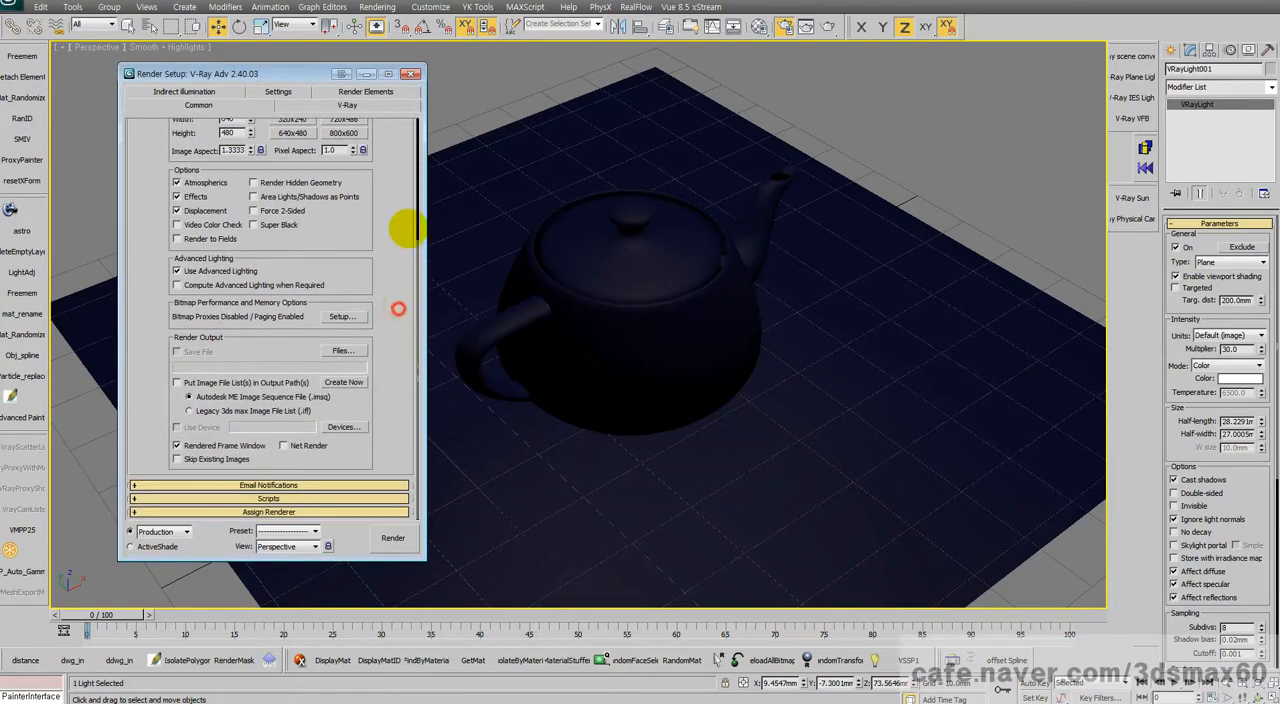
Step: Review the display and bitmap gamma values in the Gamma/LUT preferences and set the bitmap input gamma to 2.0
left_click(430, 7)
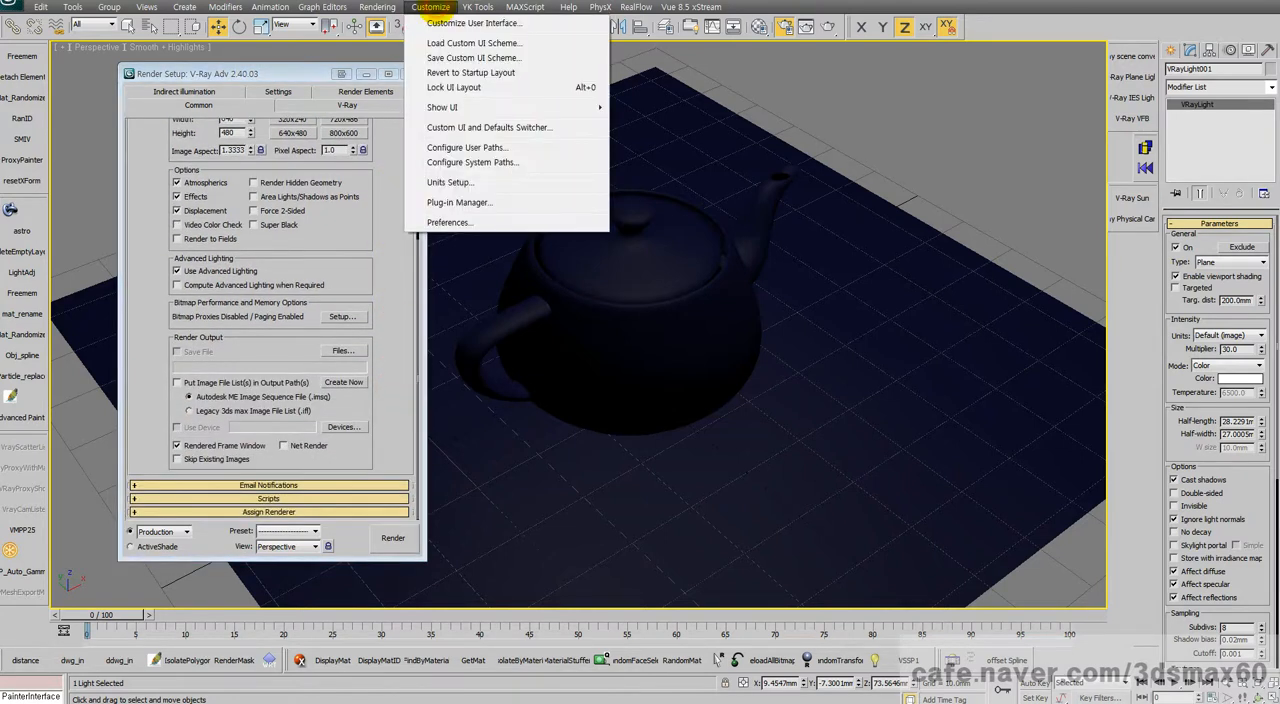
mouse_move(377, 7)
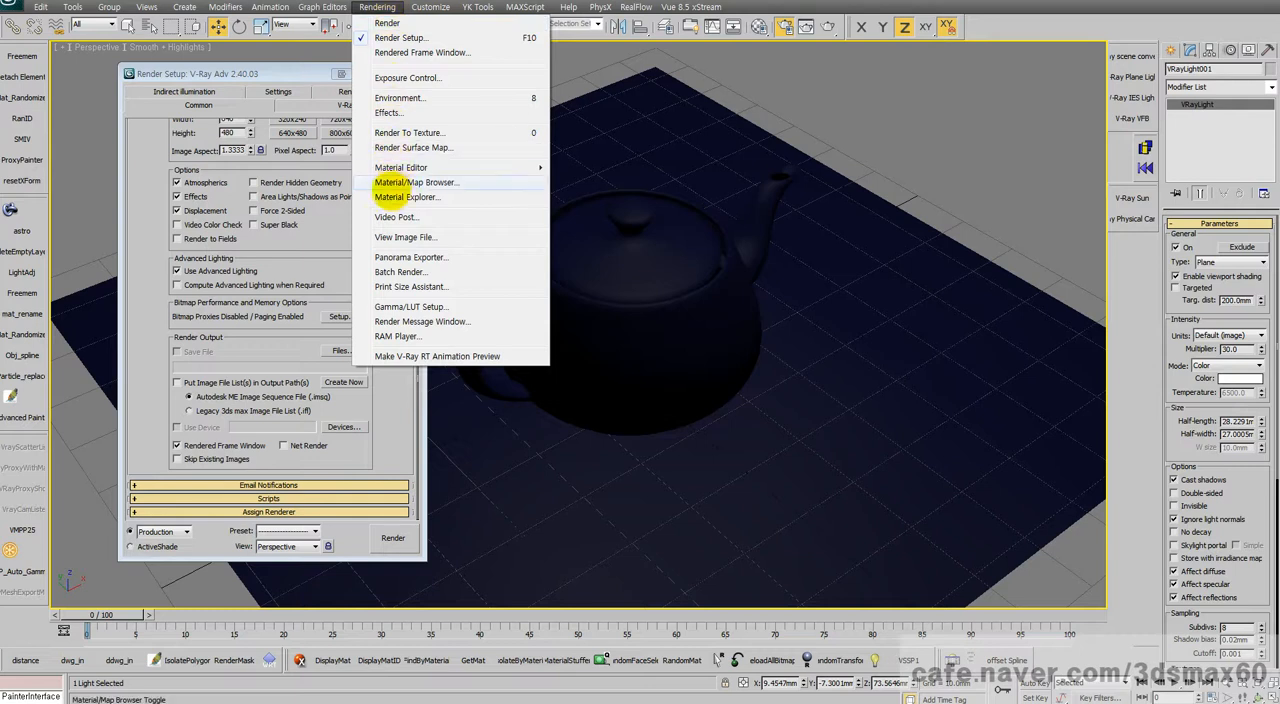
left_click(408, 305)
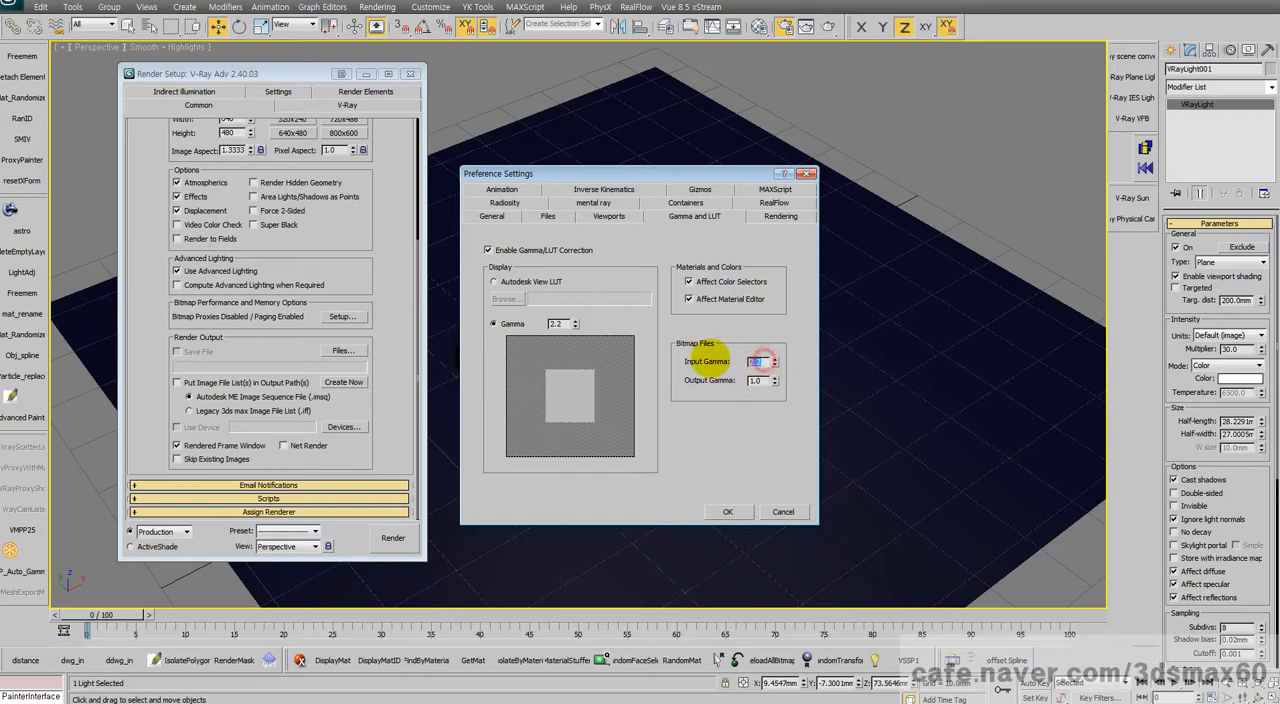
double_click(558, 323)
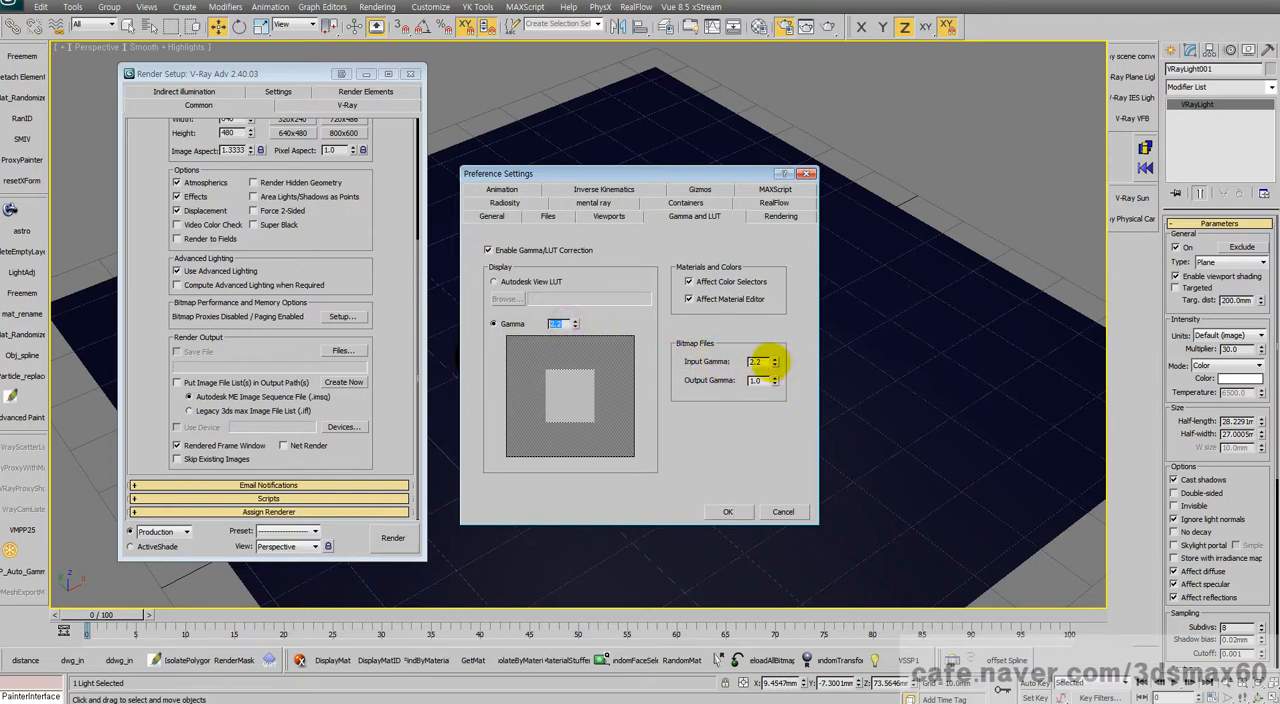
double_click(757, 362)
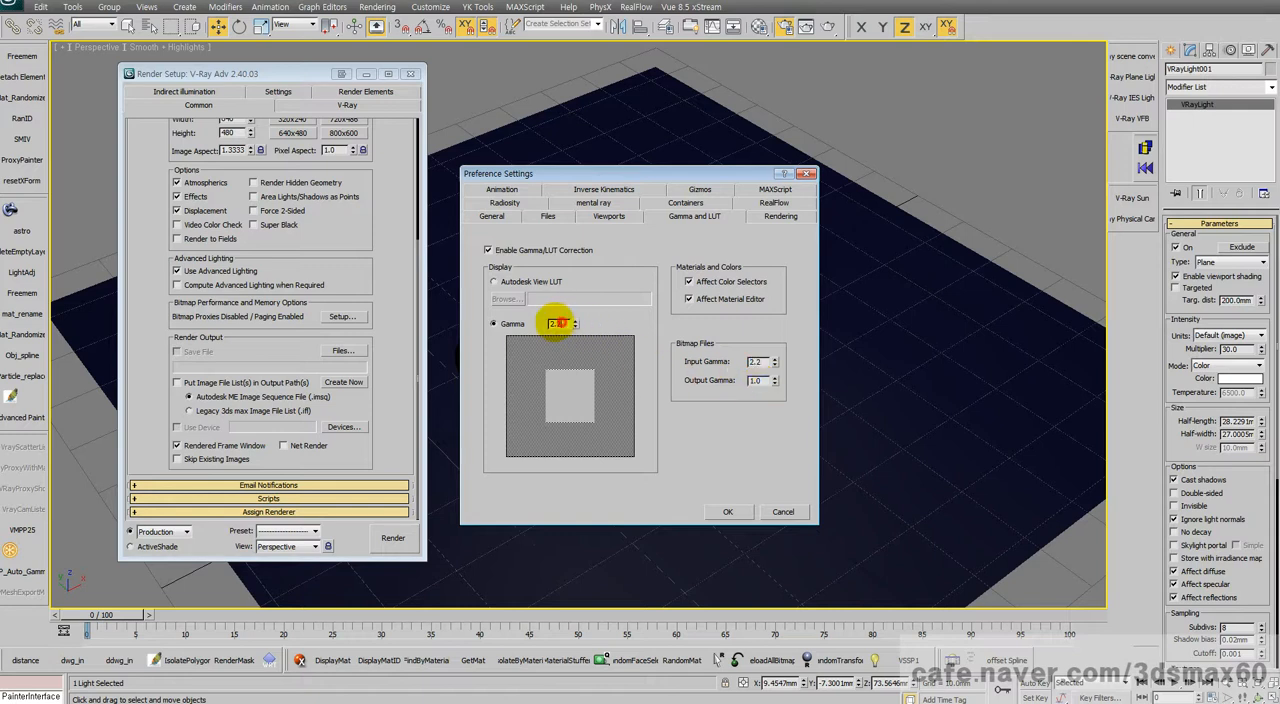
left_click_drag(549, 323, 592, 320)
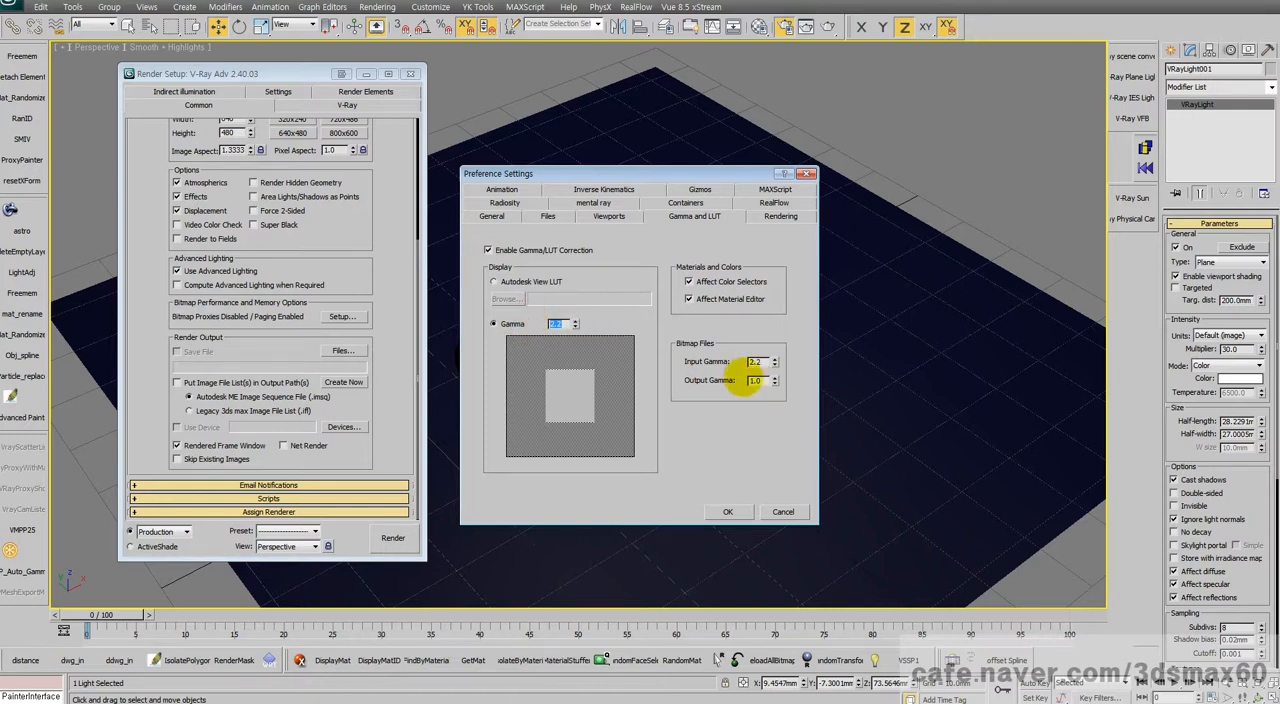
left_click_drag(764, 362, 800, 374)
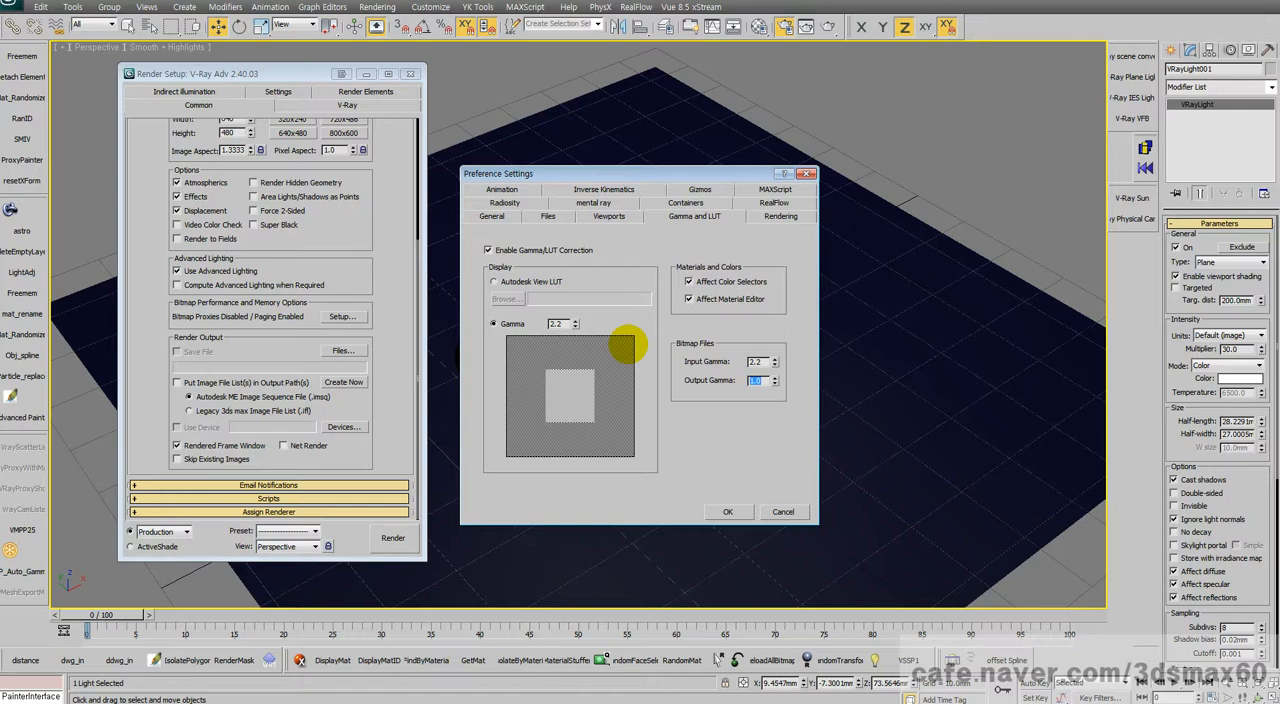
double_click(757, 362)
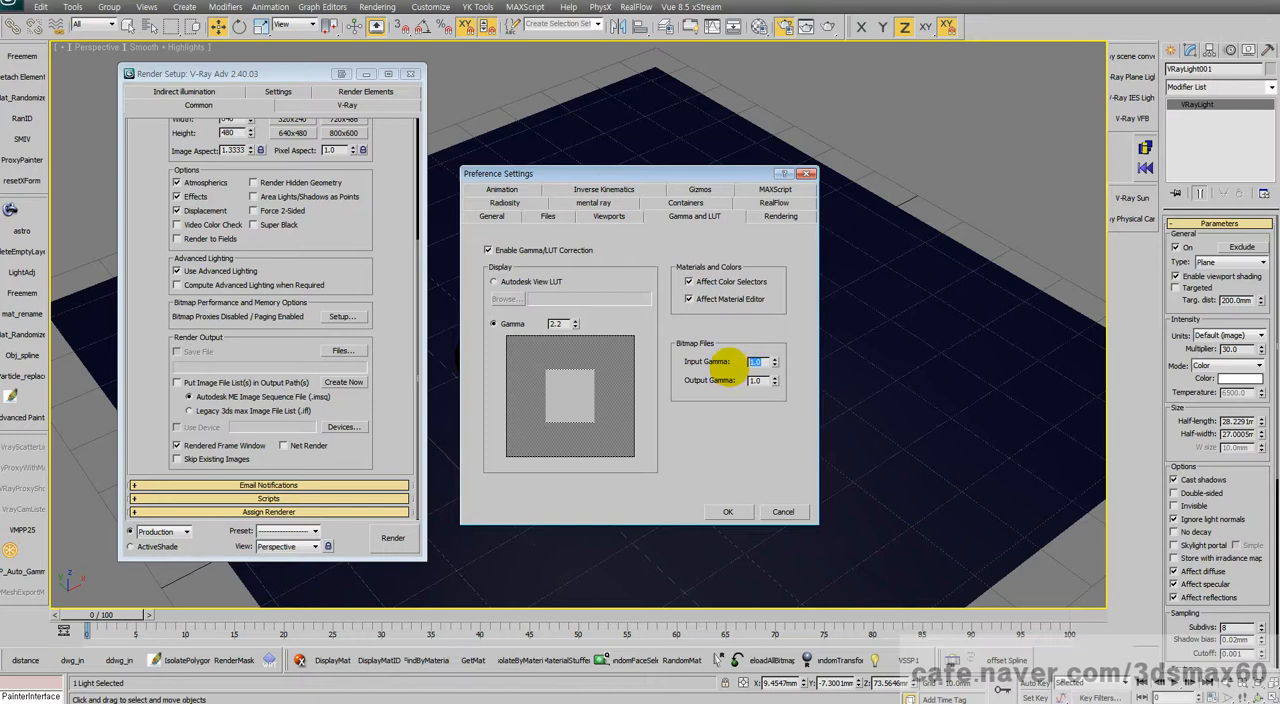
type("2.2")
key("Tab")
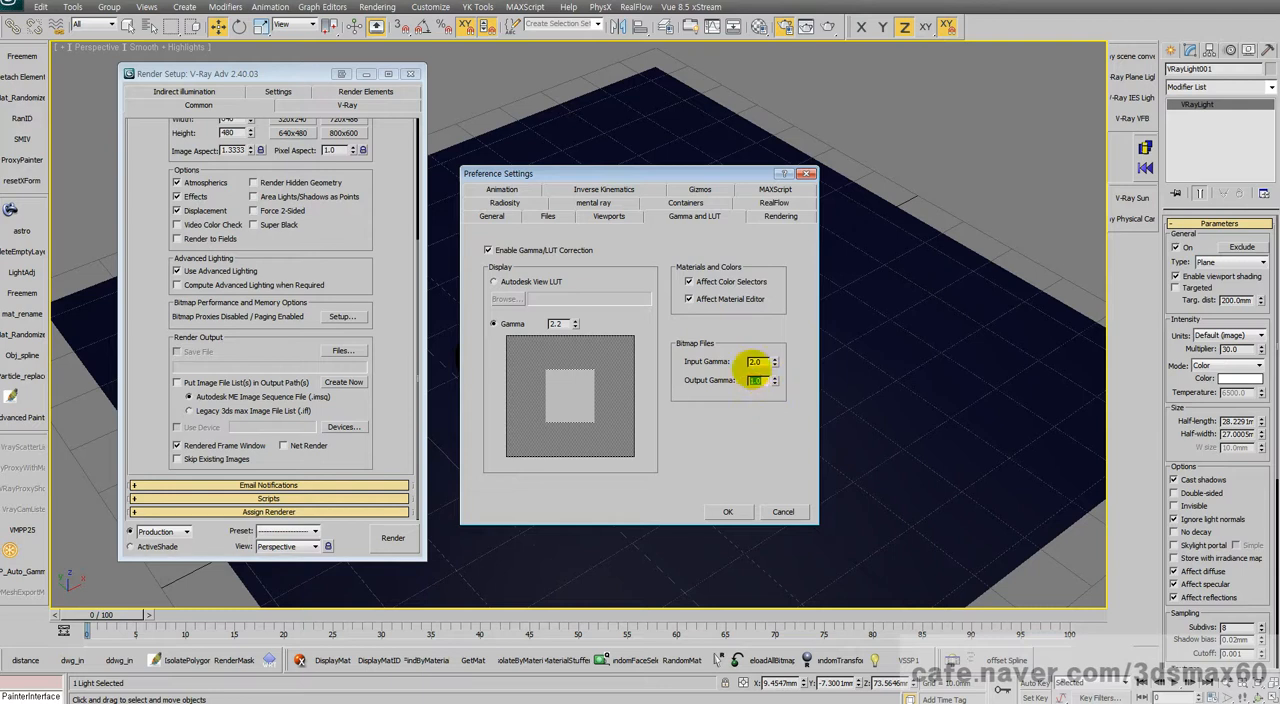
left_click(728, 511)
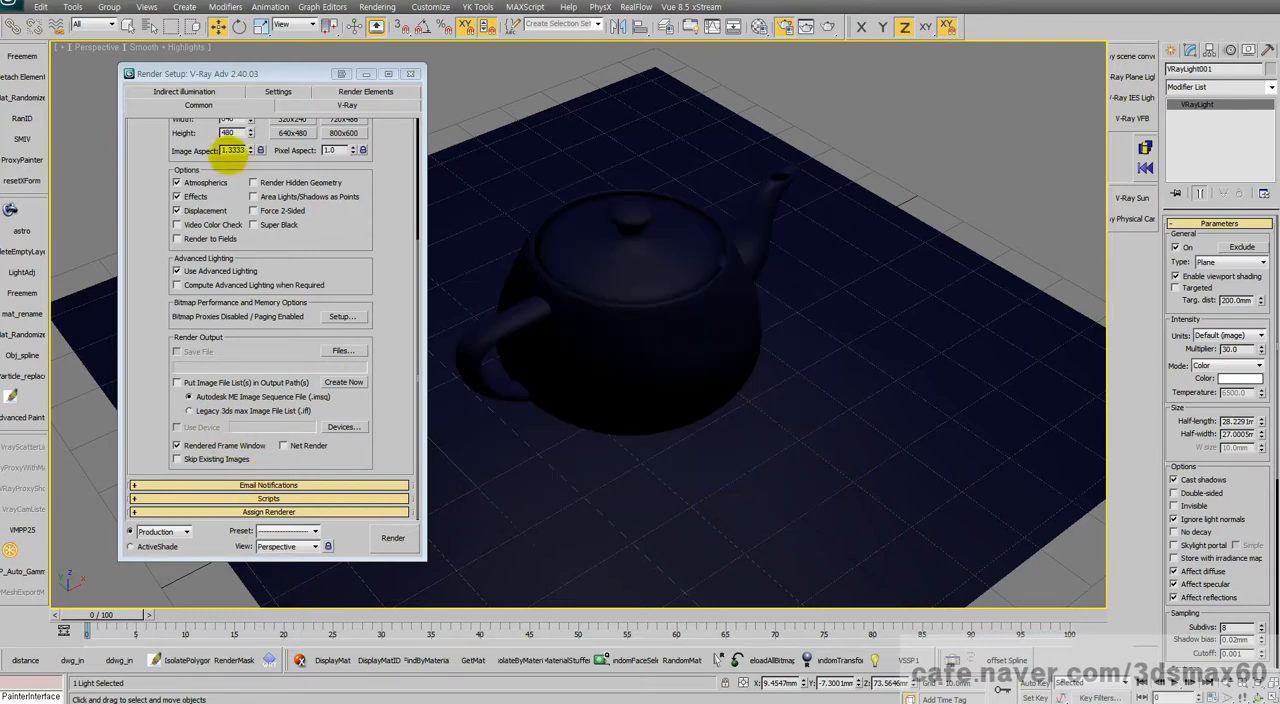
Step: Enable V-Ray indirect illumination and set the irradiance map to the Very low preset, with calculation phase and direct light shown
left_click(196, 91)
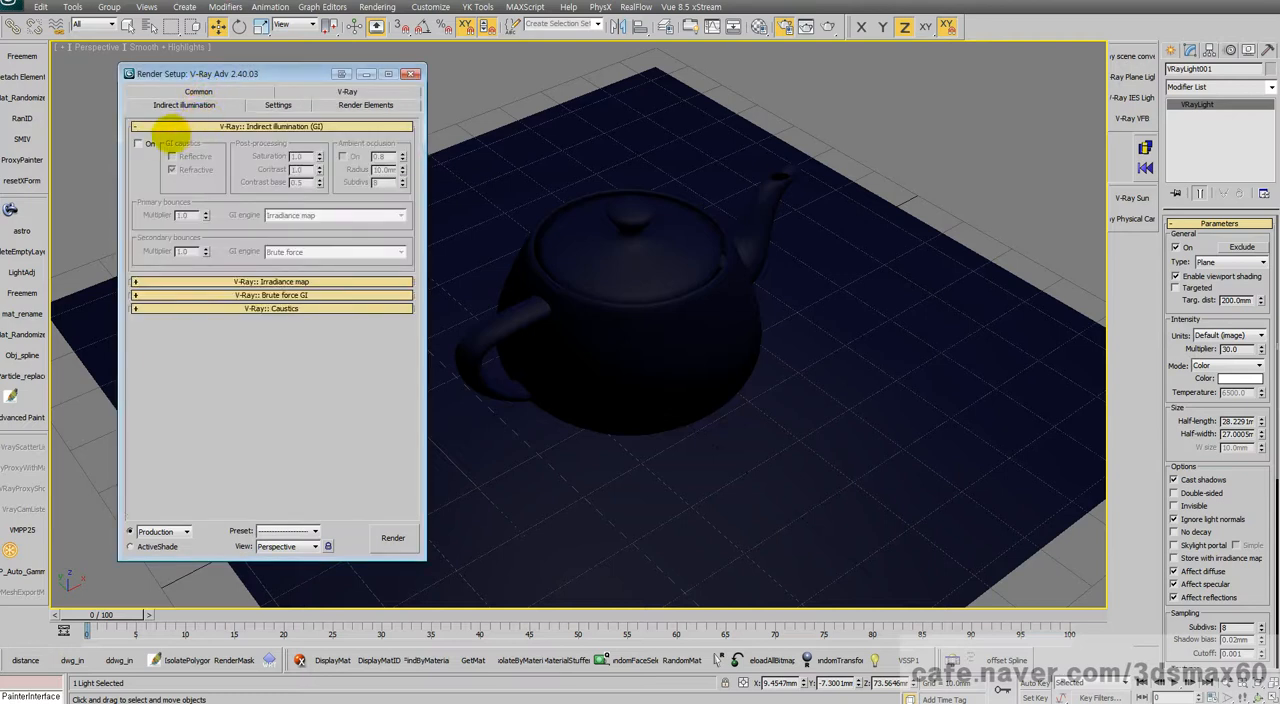
left_click(138, 143)
left_click(275, 281)
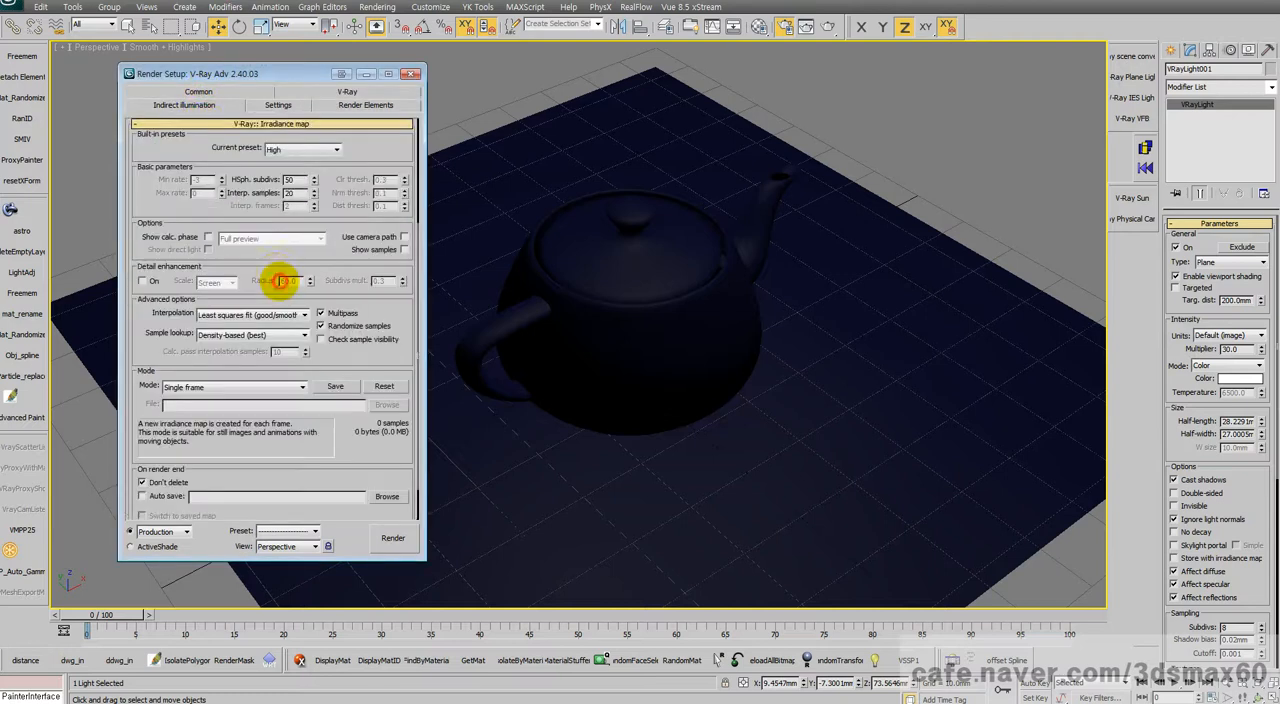
left_click(275, 149)
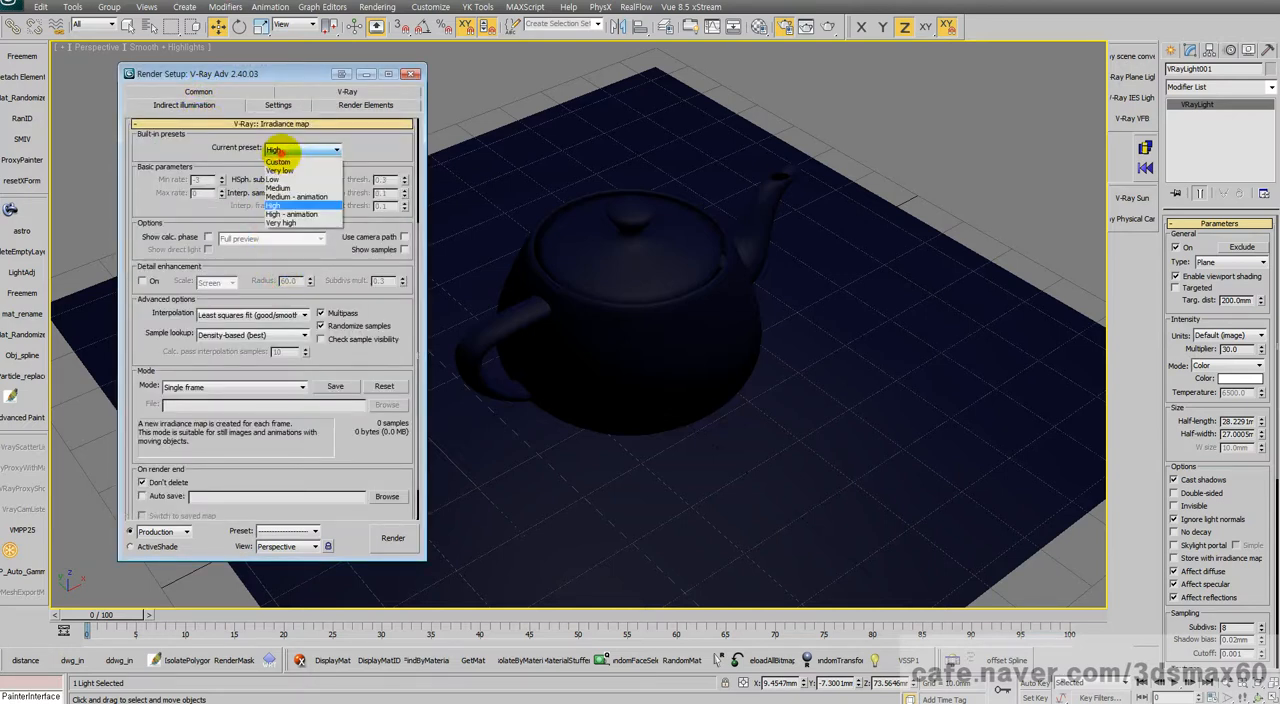
left_click(280, 170)
left_click(208, 237)
left_click(208, 249)
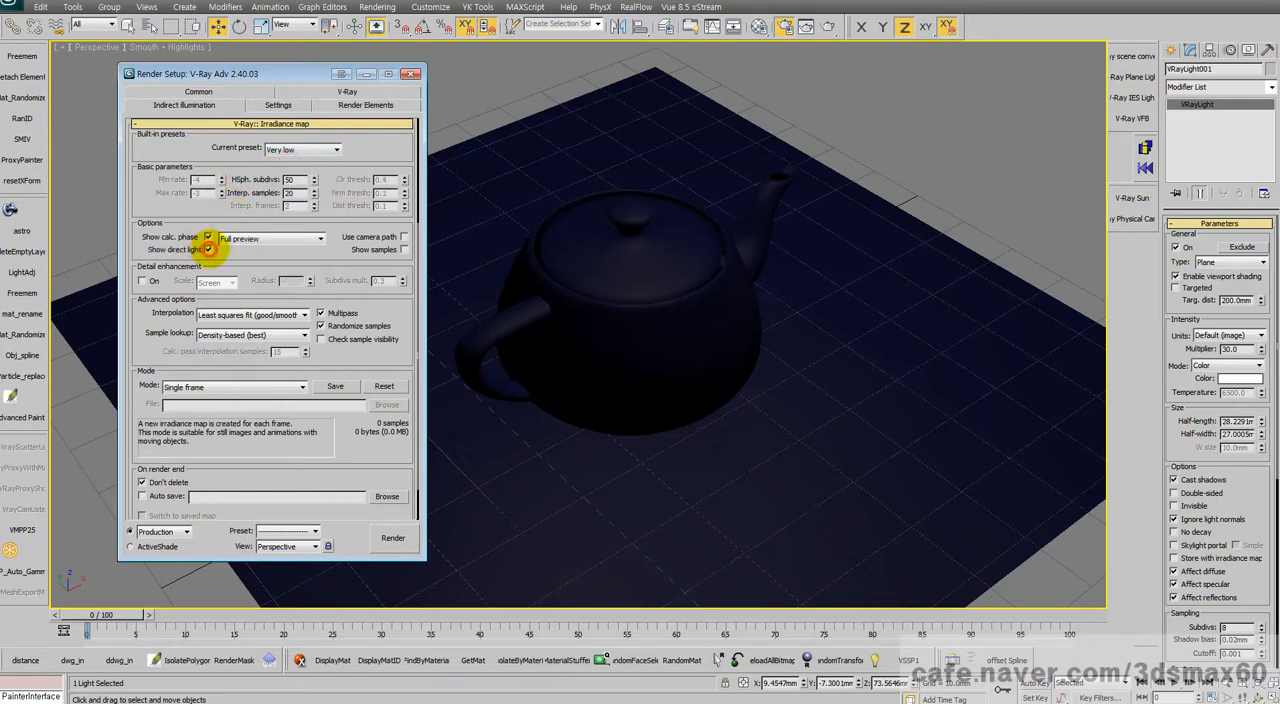
scroll(252, 375, "down", 2)
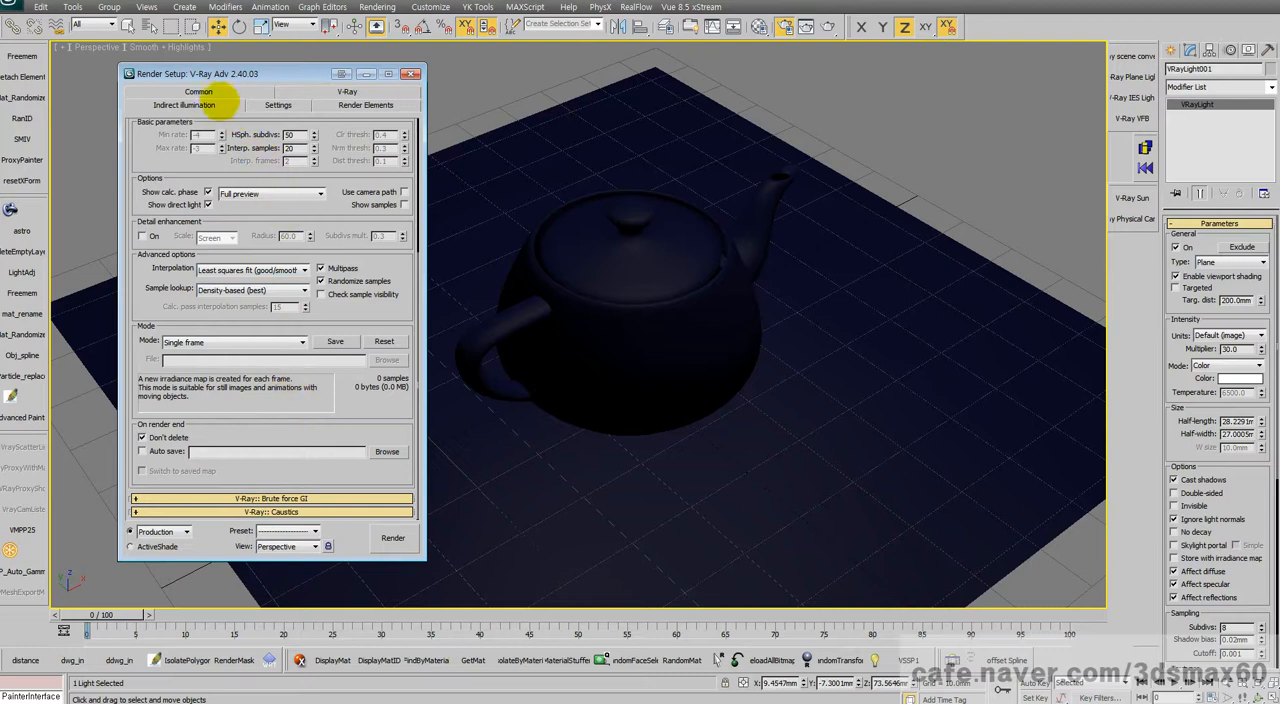
Step: Set the V-Ray color mapping gamma to 2.2 with Linear multiply, and render and close a test image of the perspective view
left_click(310, 91)
left_click(271, 323)
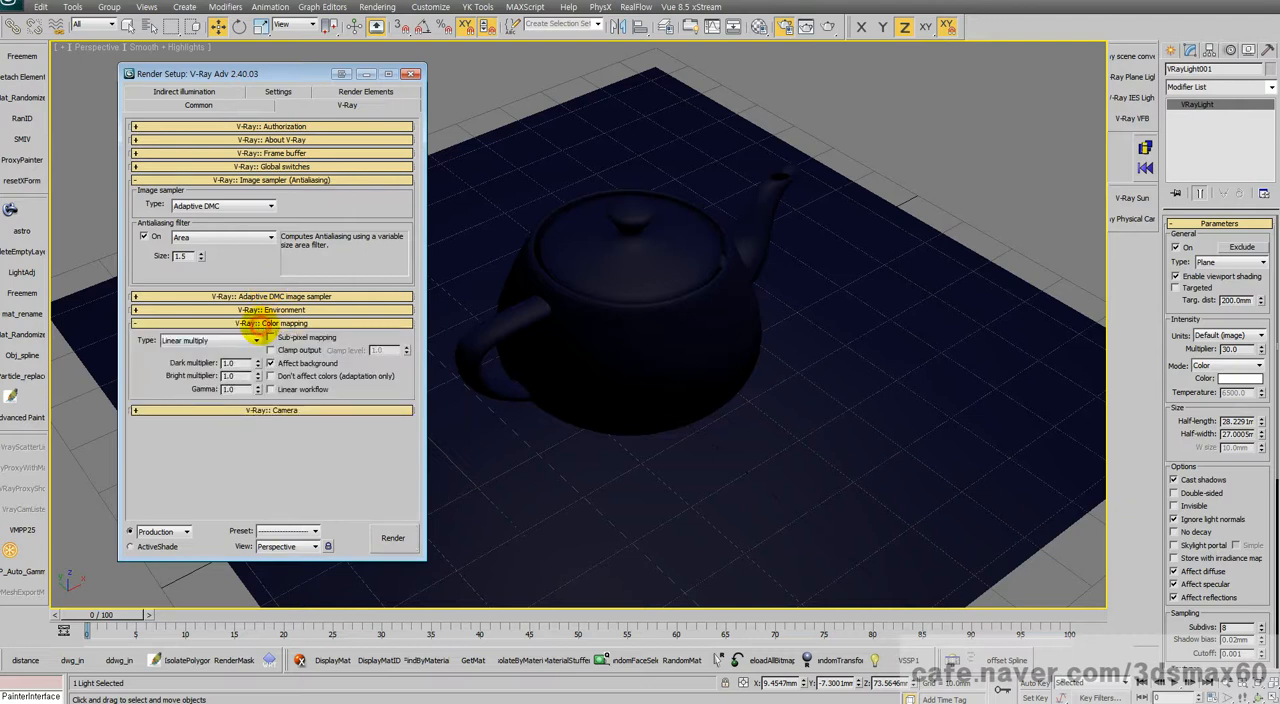
double_click(232, 389)
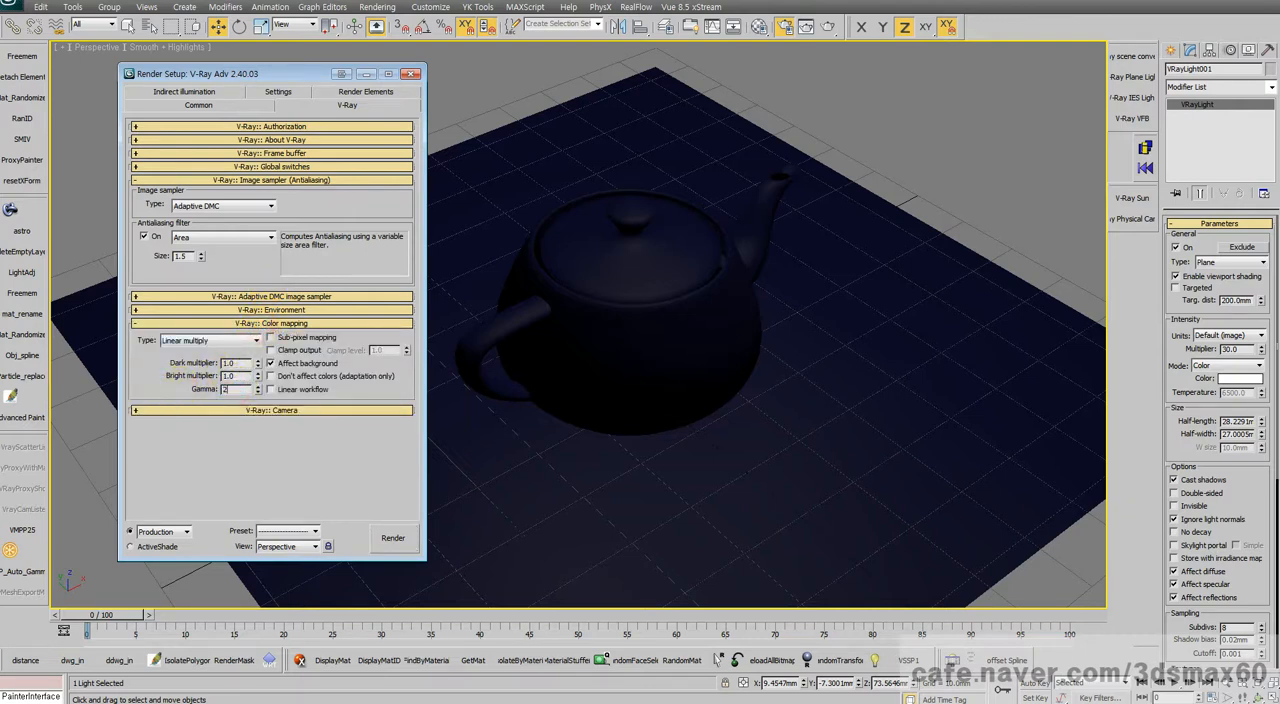
type("2.2")
key("Return")
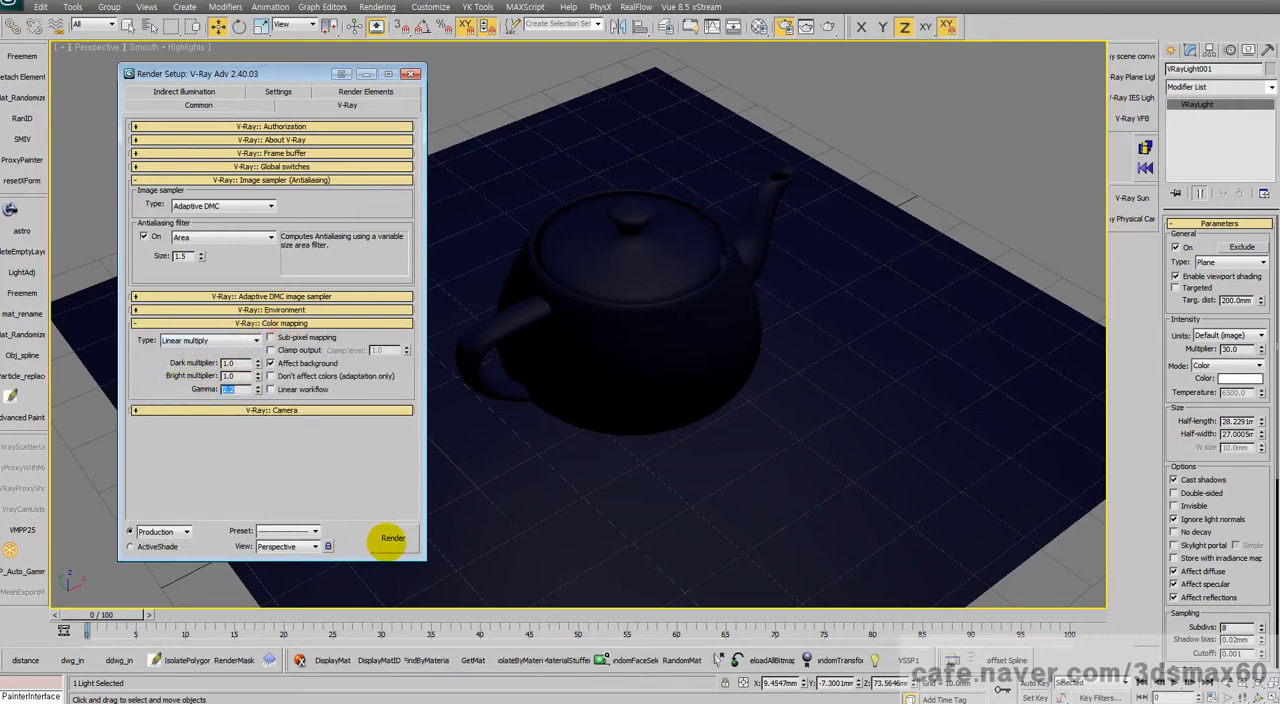
left_click(392, 538)
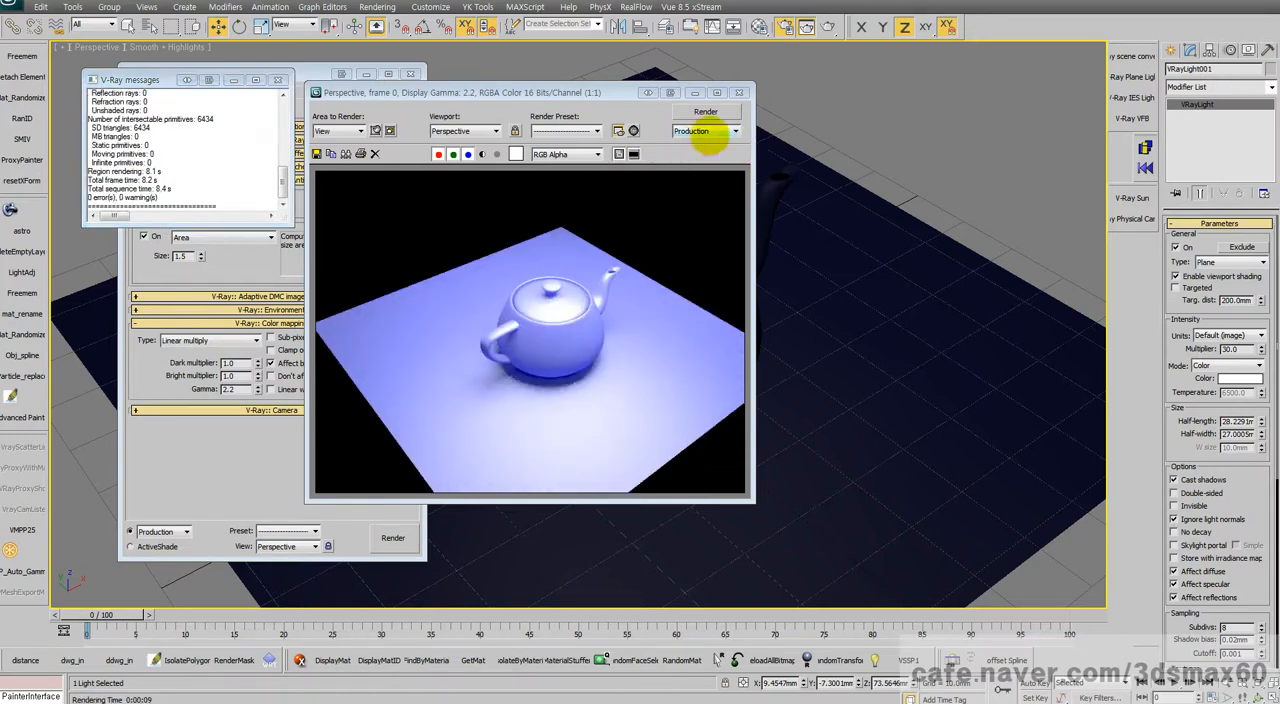
left_click(740, 92)
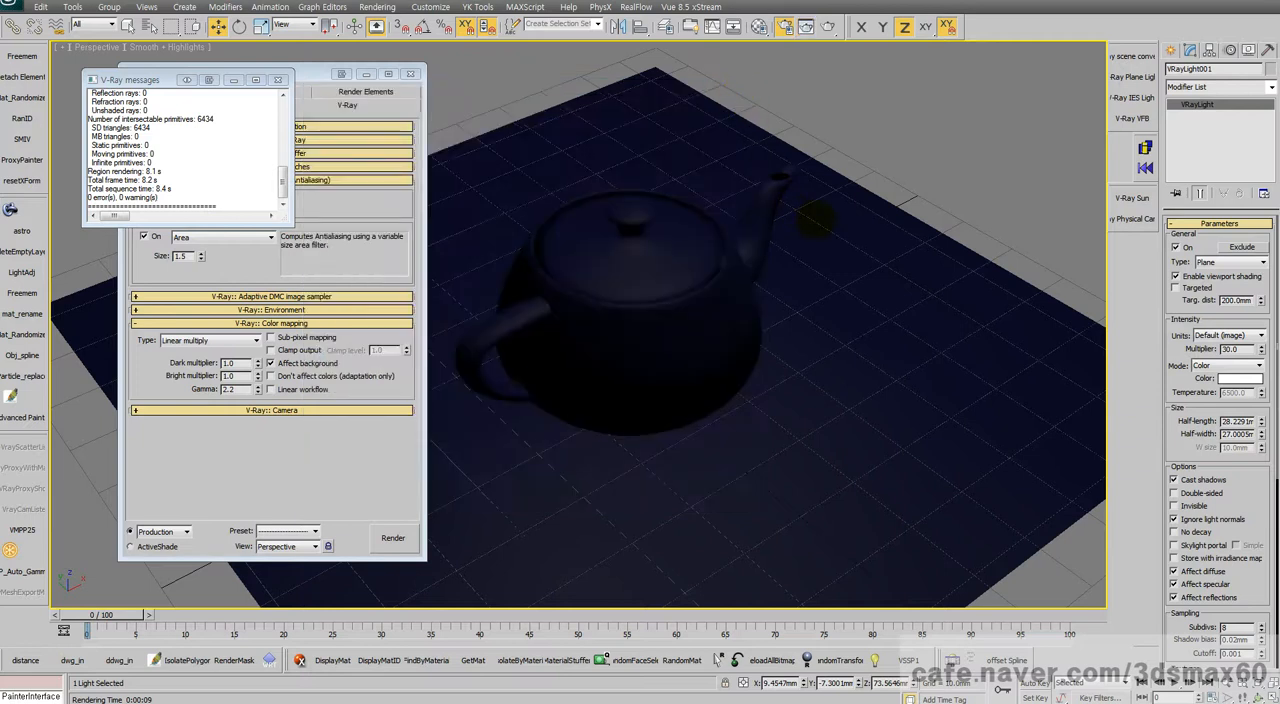
Step: Apply the teal V-Ray material to the teapot and the red V-Ray material to the ground plane, then close the Material Editor
right_click(815, 218)
left_click(829, 246)
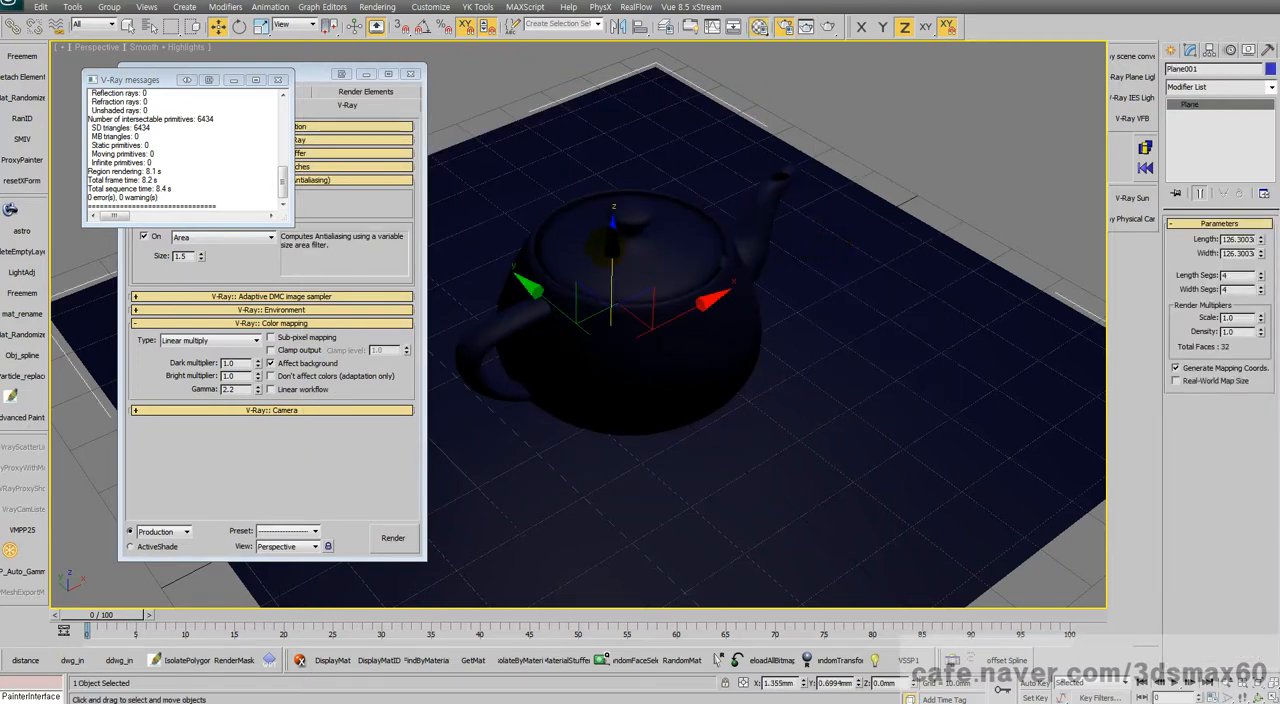
key("m")
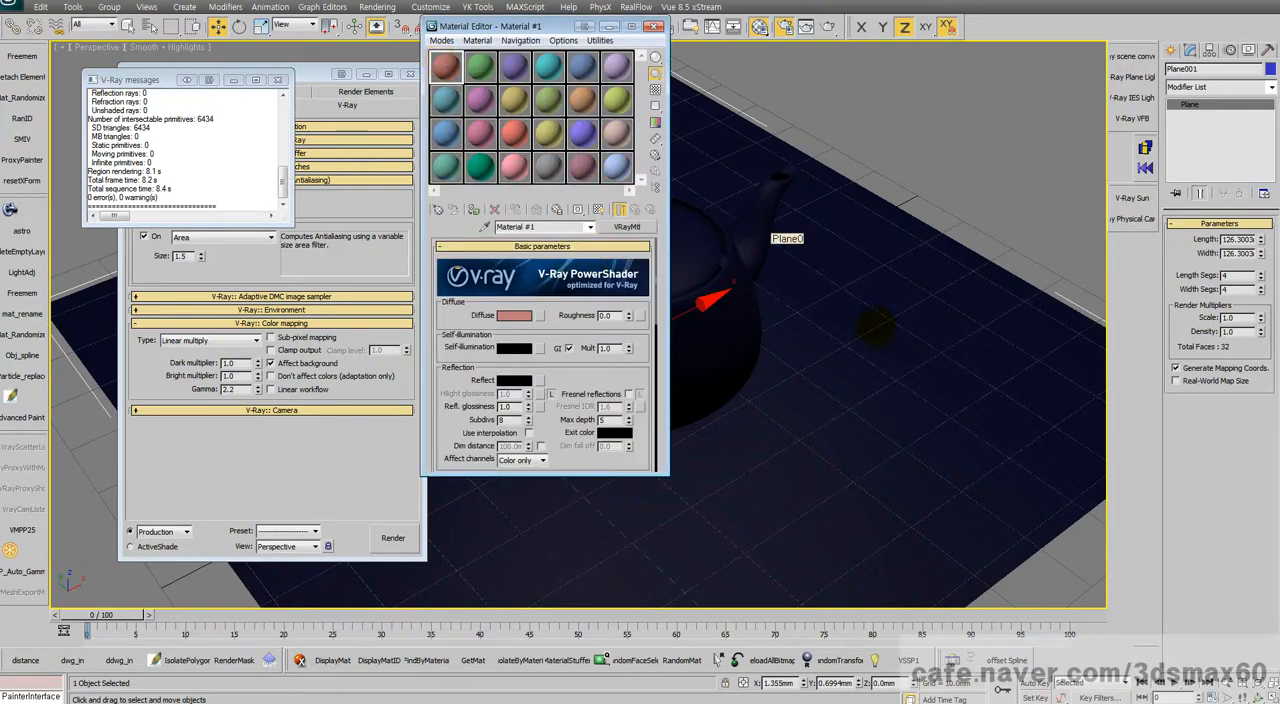
left_click_drag(877, 327, 878, 329)
left_click_drag(548, 66, 690, 255)
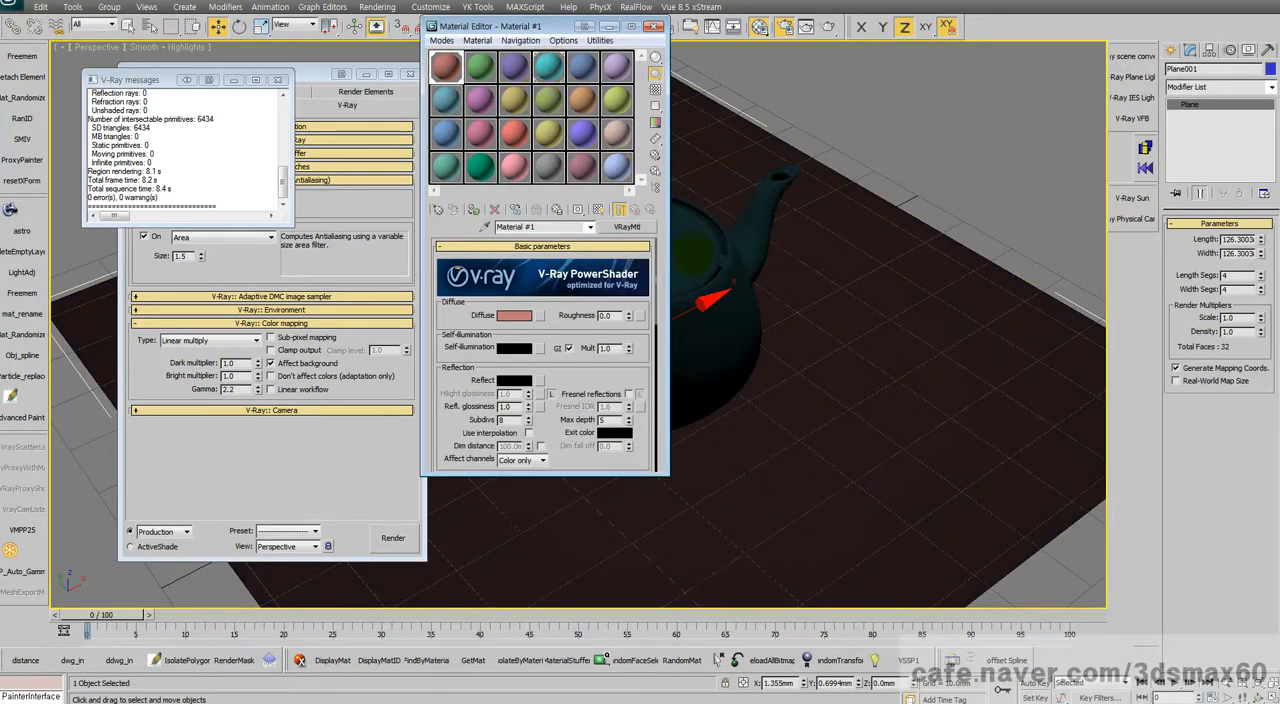
left_click(654, 25)
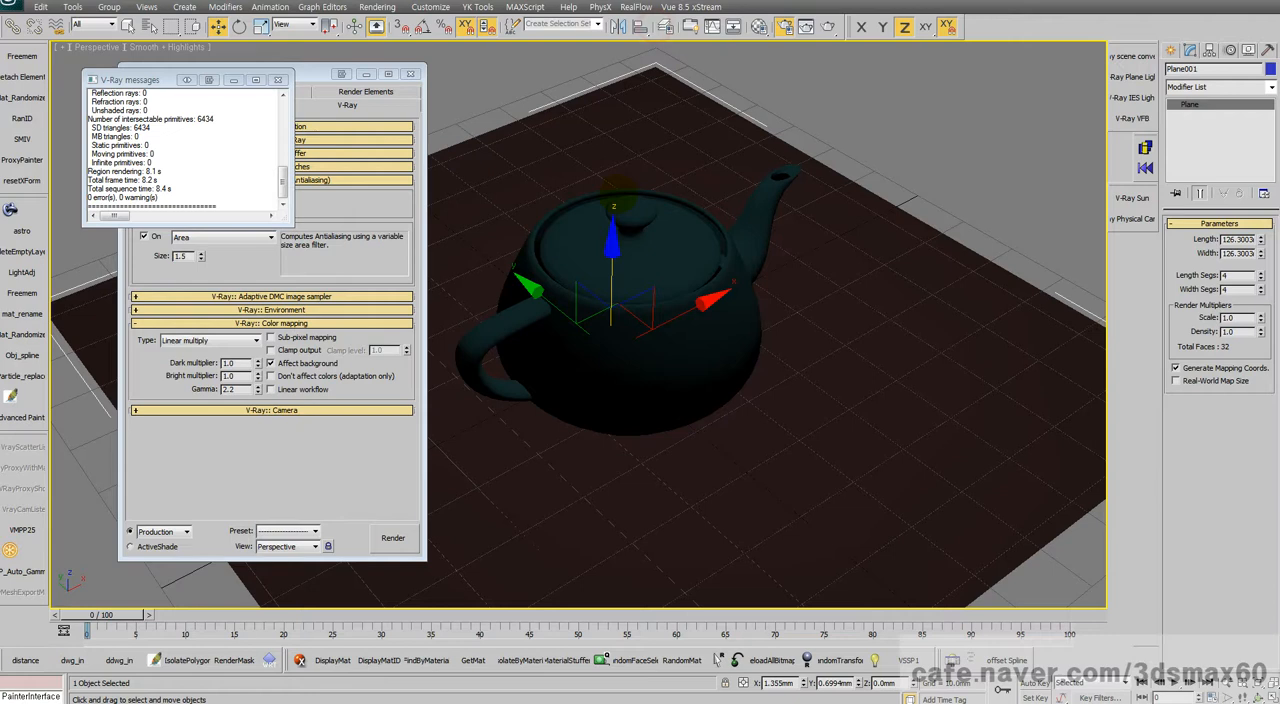
Step: Set the plane V-Ray light's multiplier to 16, return to the perspective view and close the V-Ray messages window
key("alt+w")
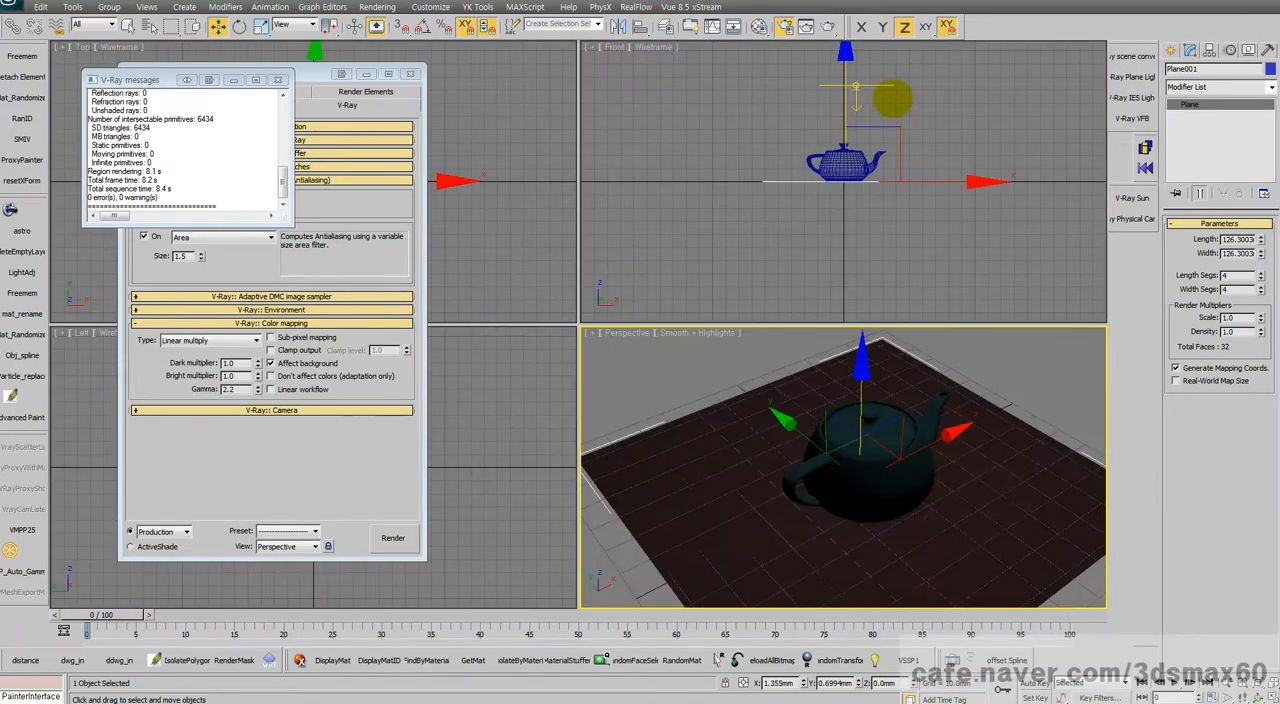
left_click(884, 90)
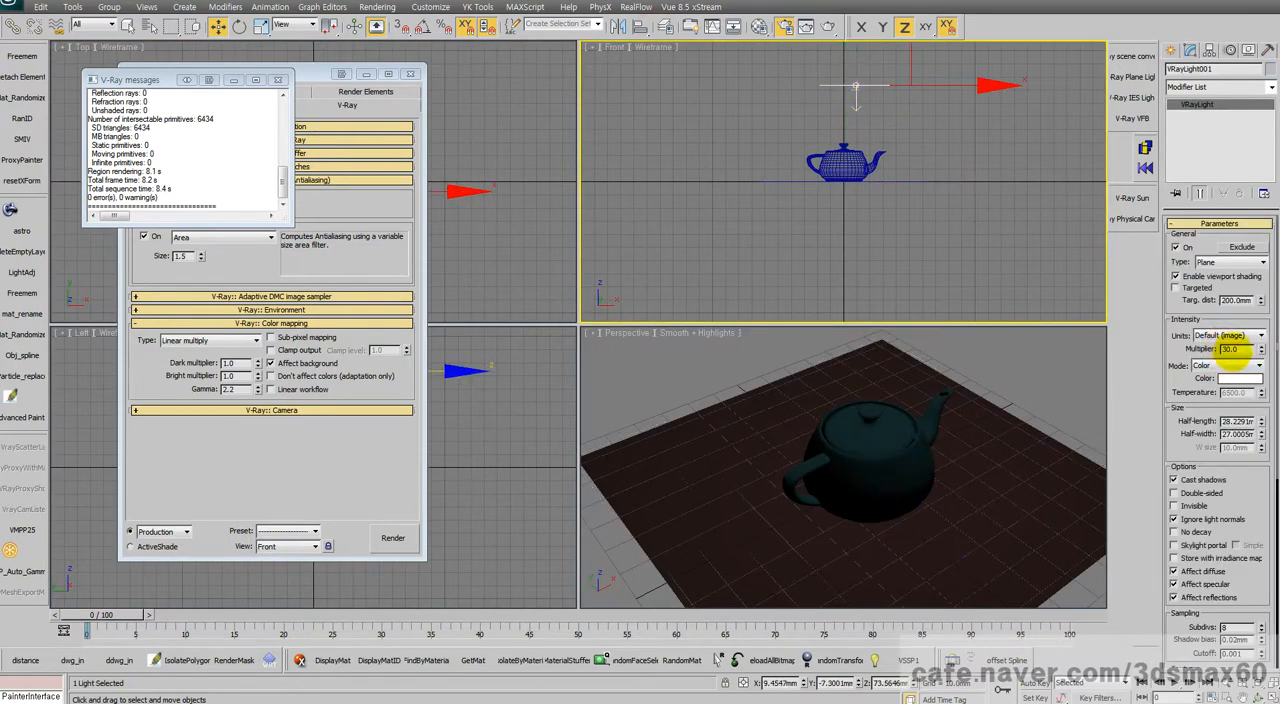
type("16")
key("Return")
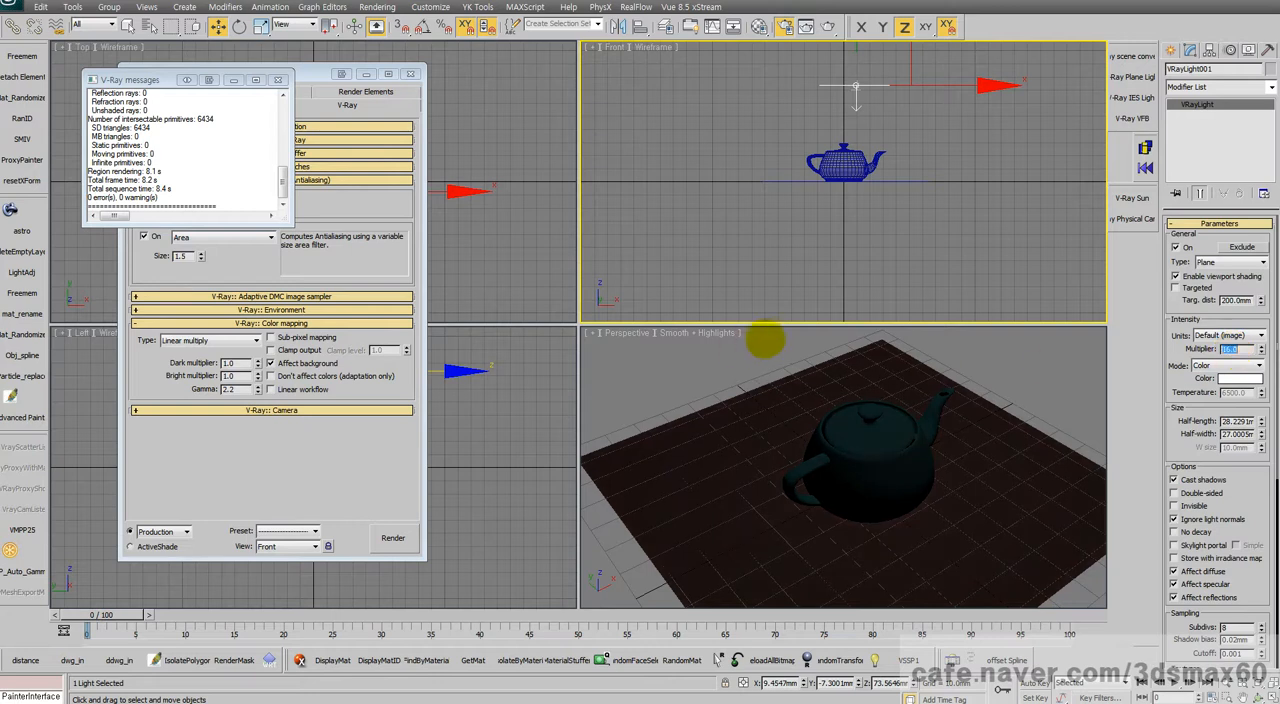
right_click(760, 361)
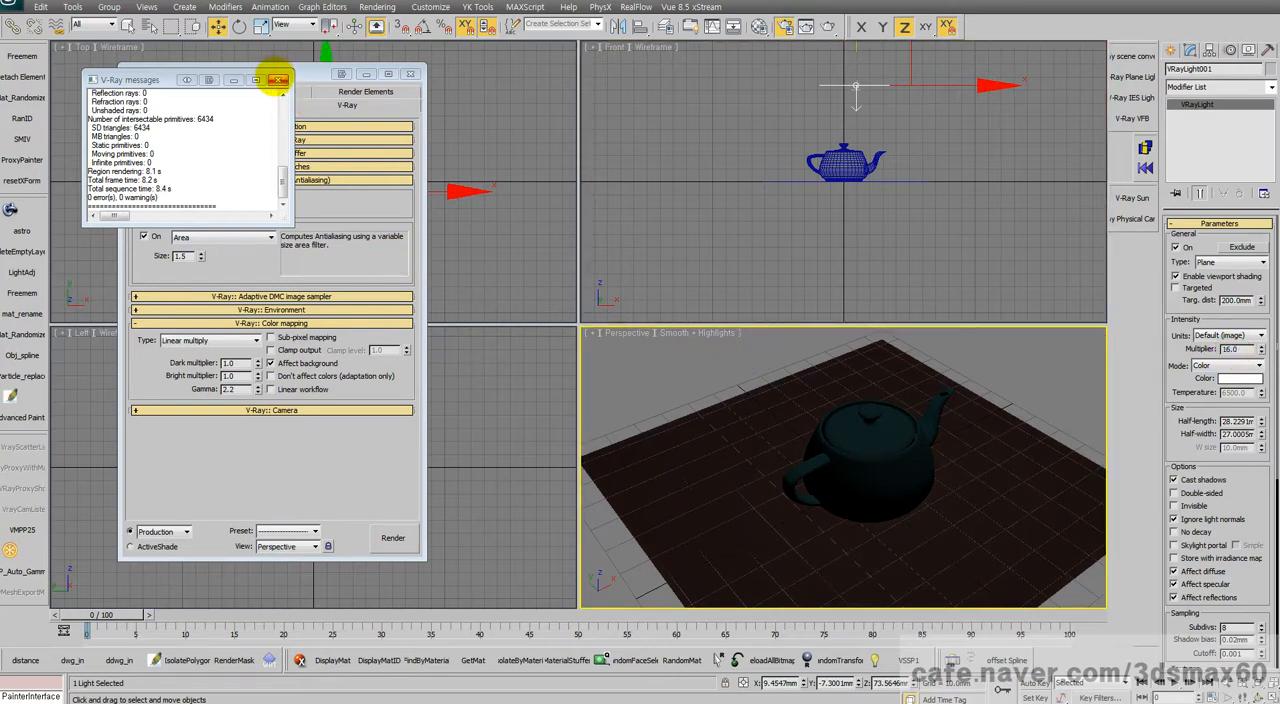
left_click(277, 79)
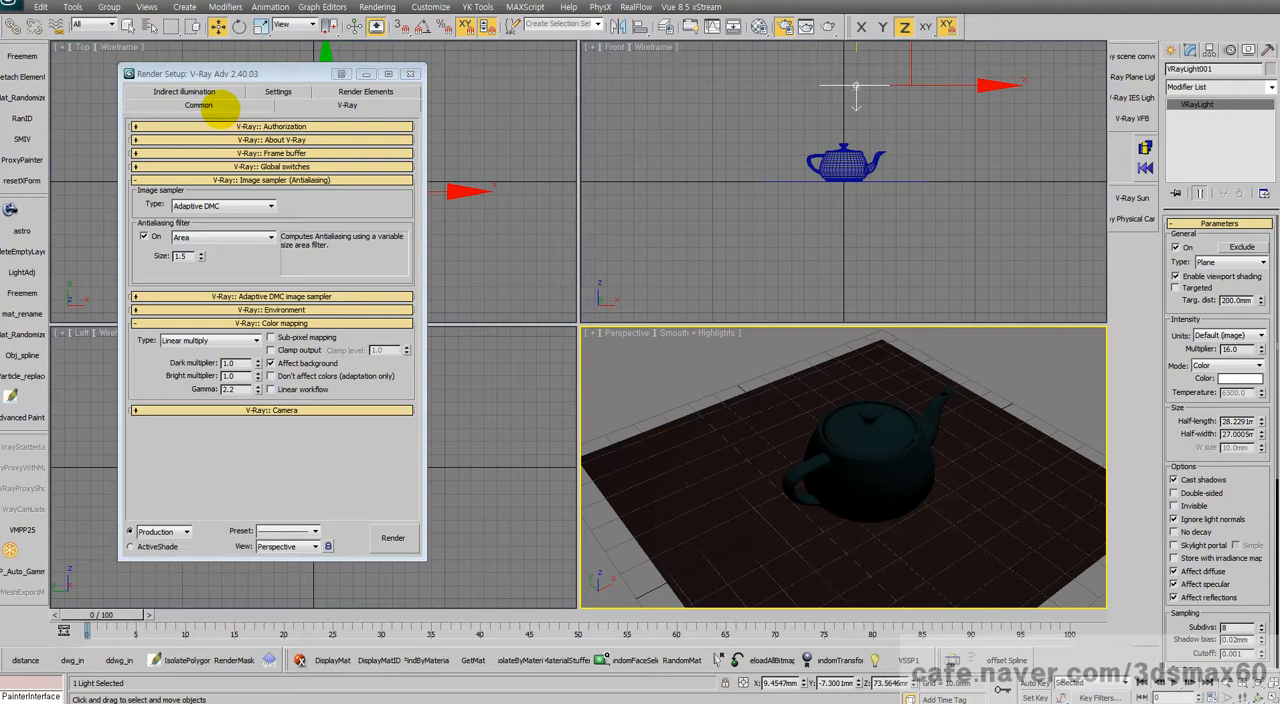
Step: Enable V-Ray's built-in frame buffer with the global switches shown, and render and close a test image of the perspective view
left_click(199, 105)
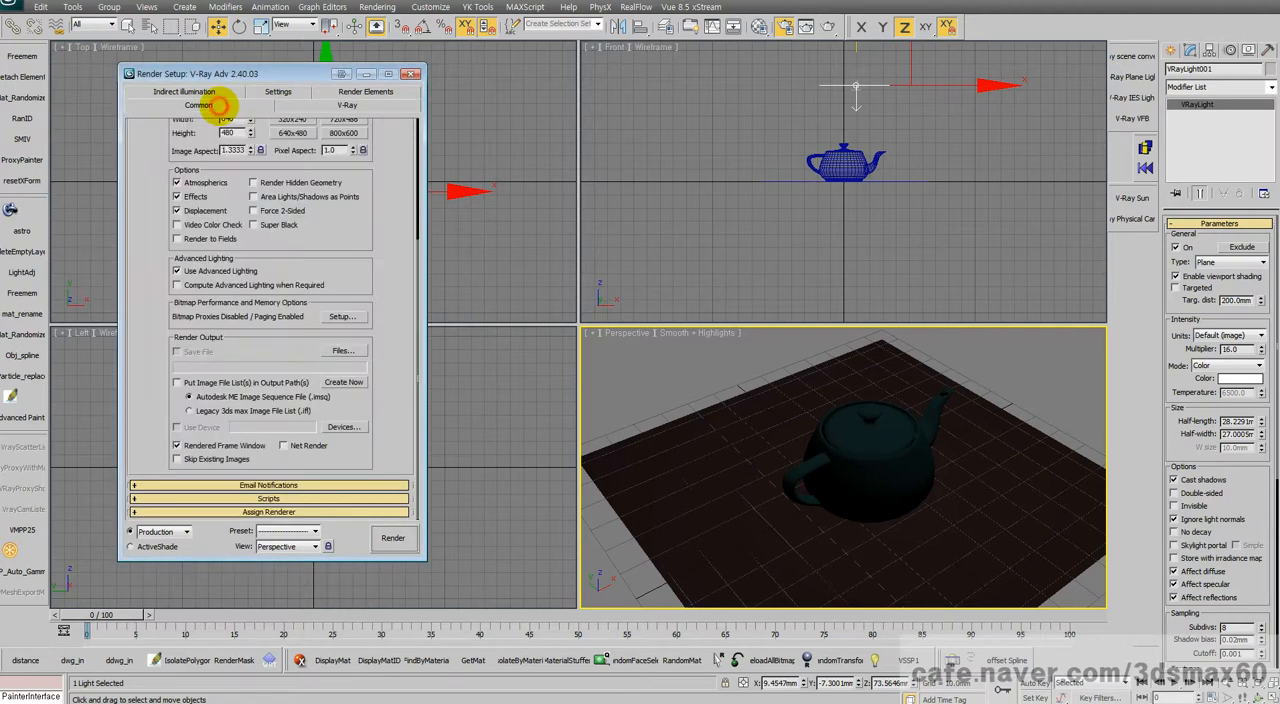
left_click(286, 105)
left_click(284, 153)
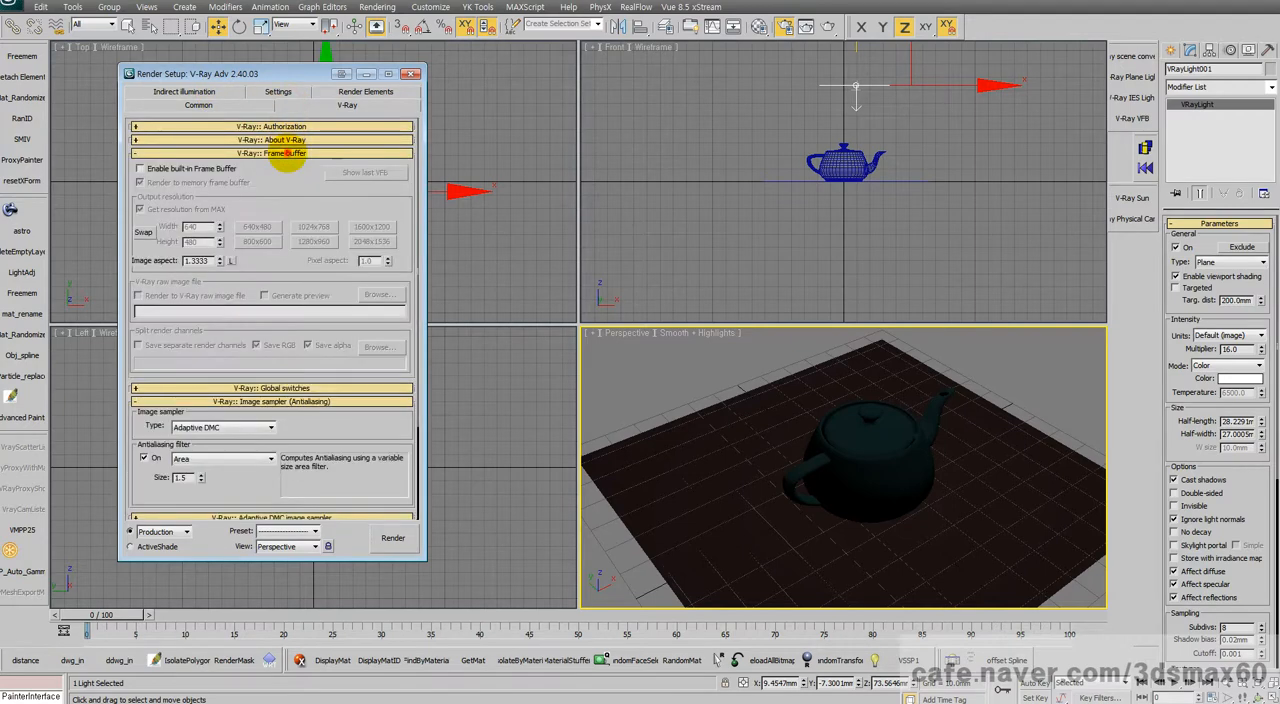
left_click(285, 153)
left_click(285, 166)
left_click(215, 153)
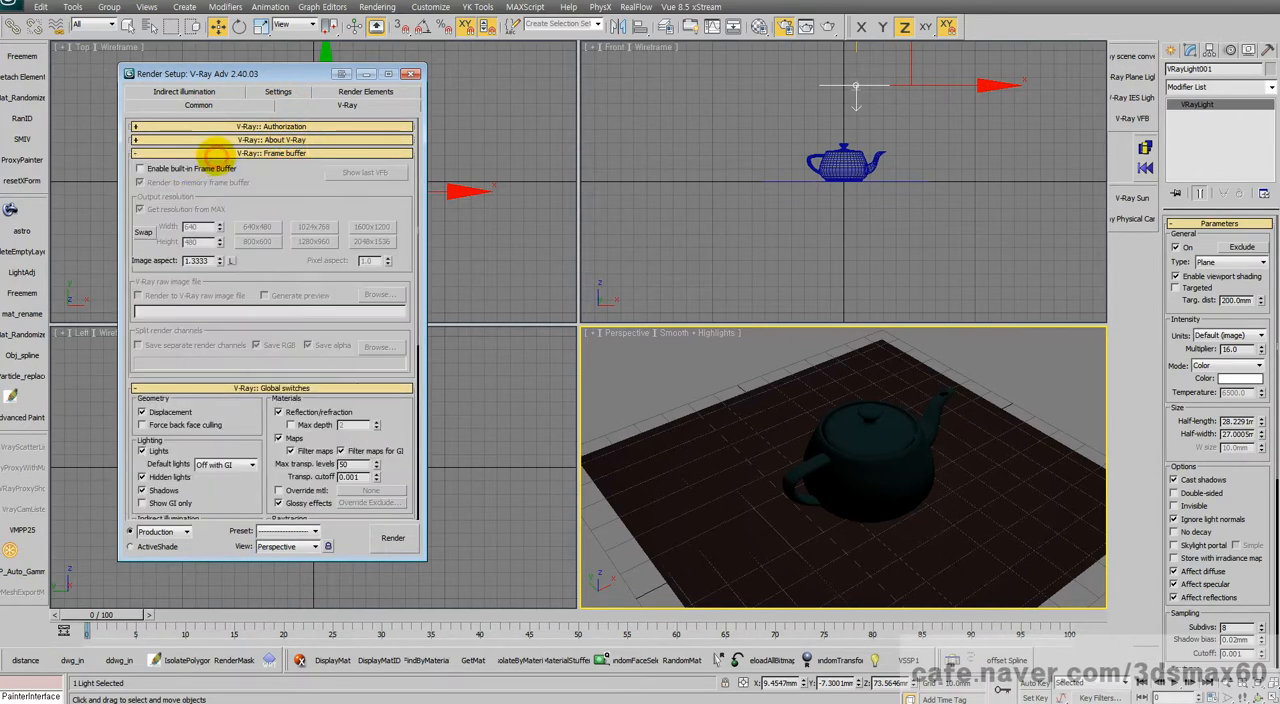
left_click(181, 167)
left_click(395, 540)
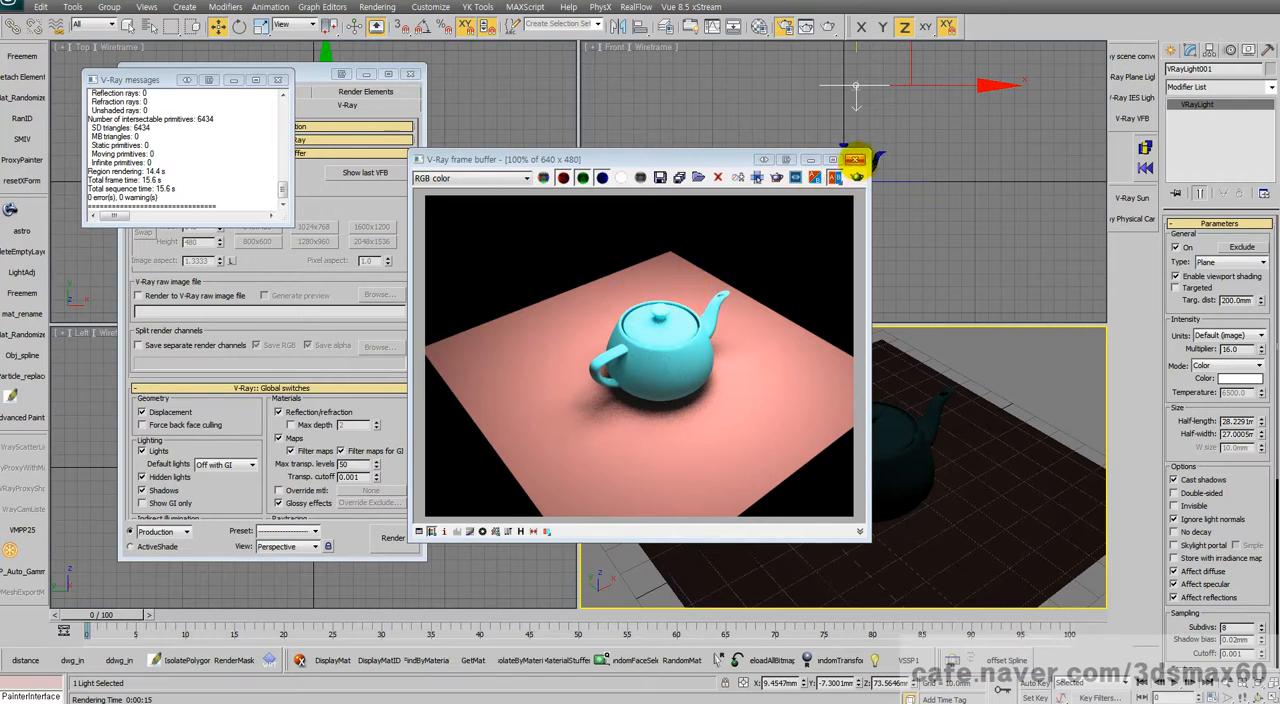
left_click(855, 159)
Step: Disable the built-in frame buffer and render the perspective view in the standard frame window for comparison
left_click(360, 210)
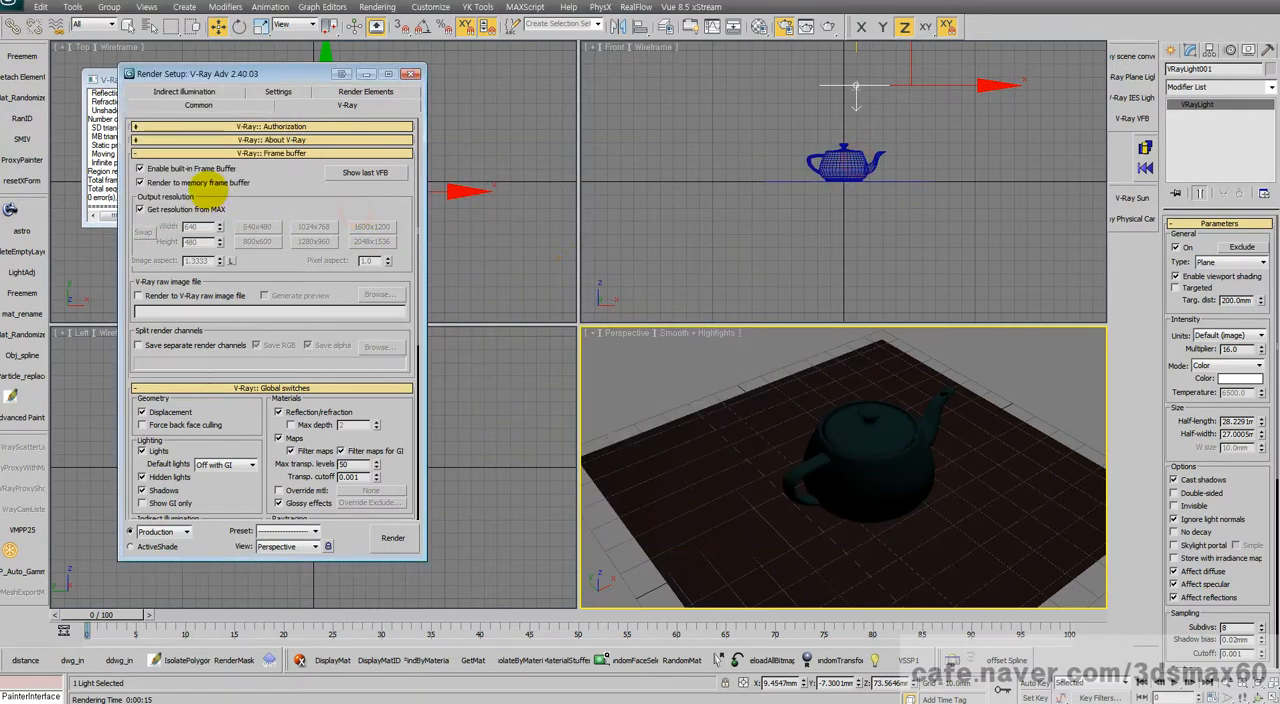
left_click(192, 169)
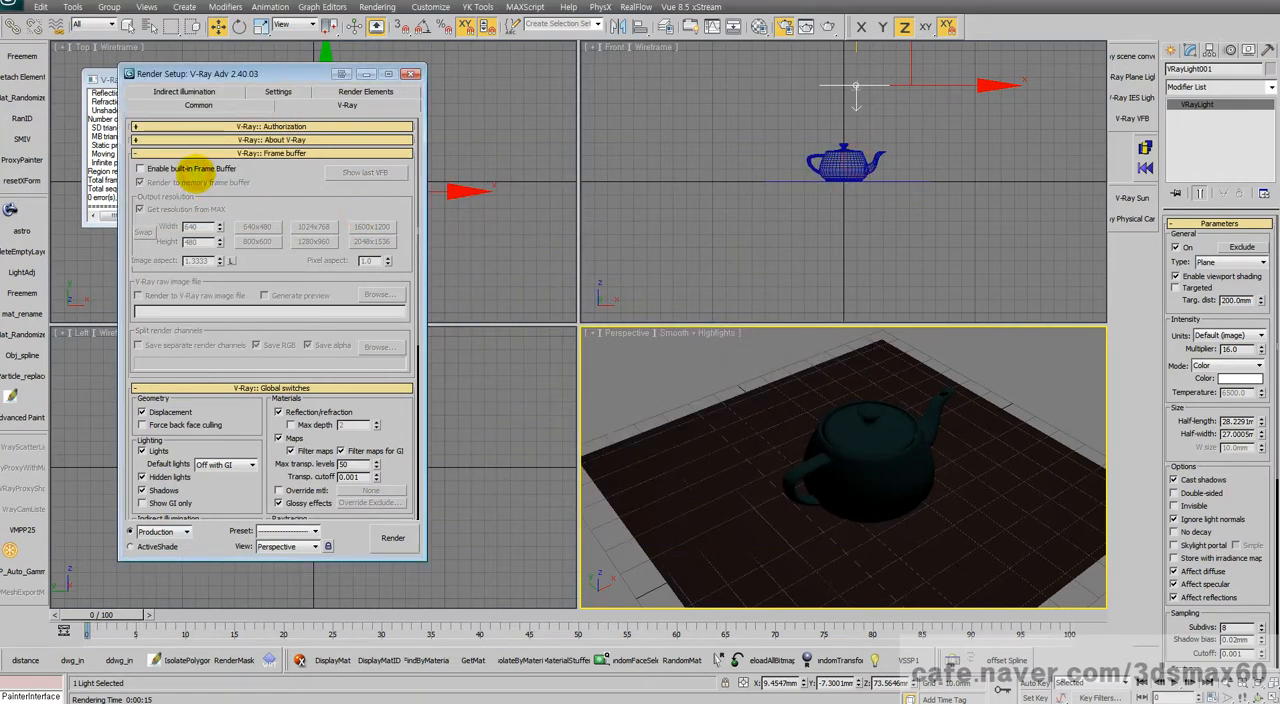
left_click(392, 538)
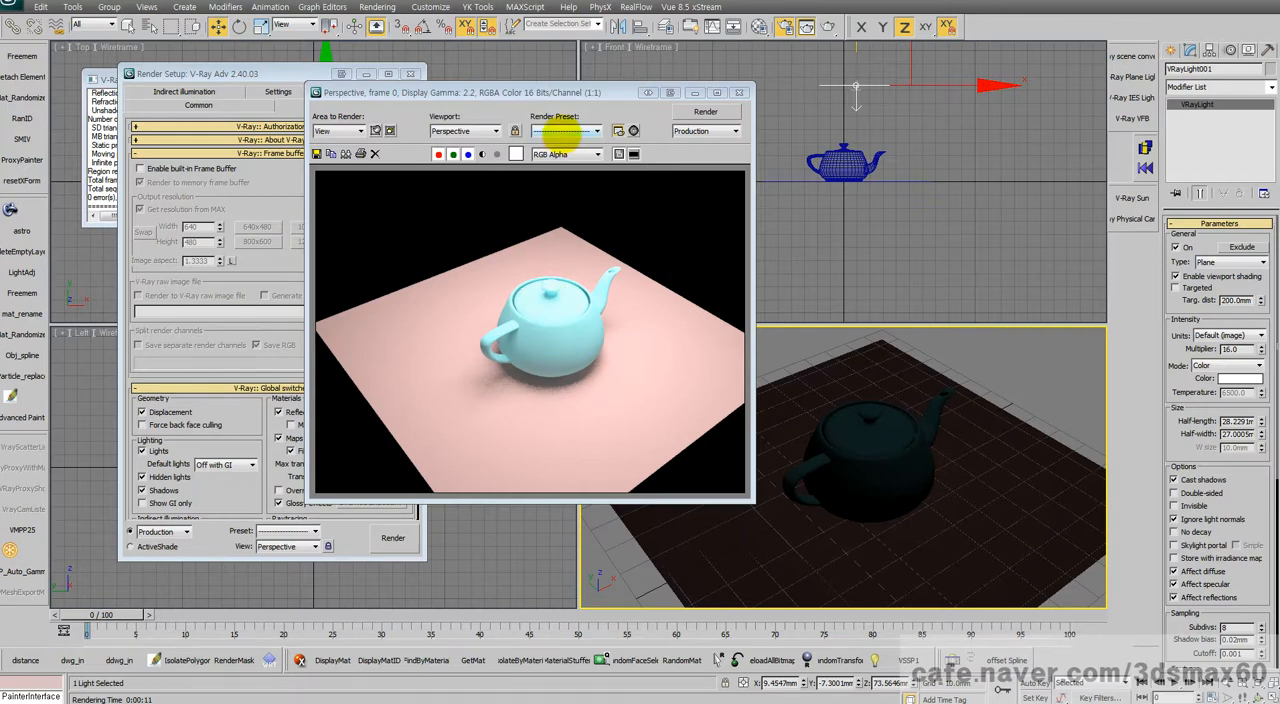
left_click_drag(551, 96, 721, 105)
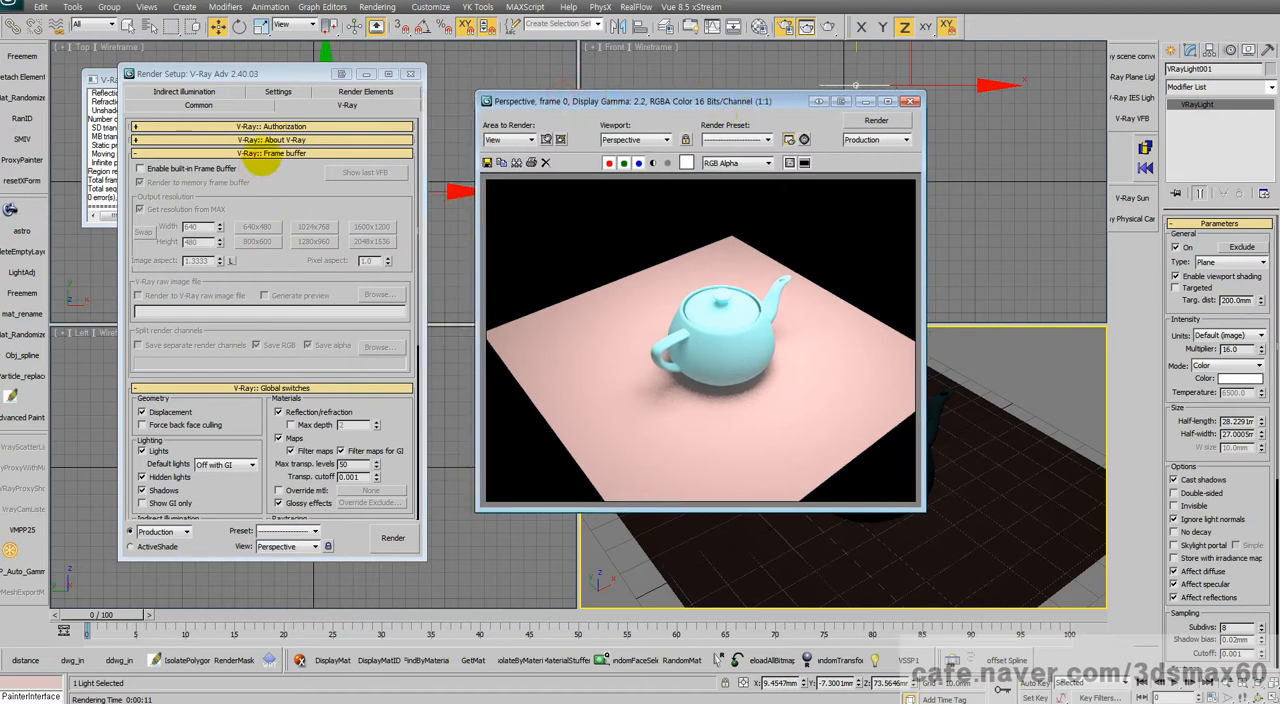
Step: Turn V-Ray's built-in frame buffer back on, check the color mapping gamma, and close the rendered frame window
left_click(200, 168)
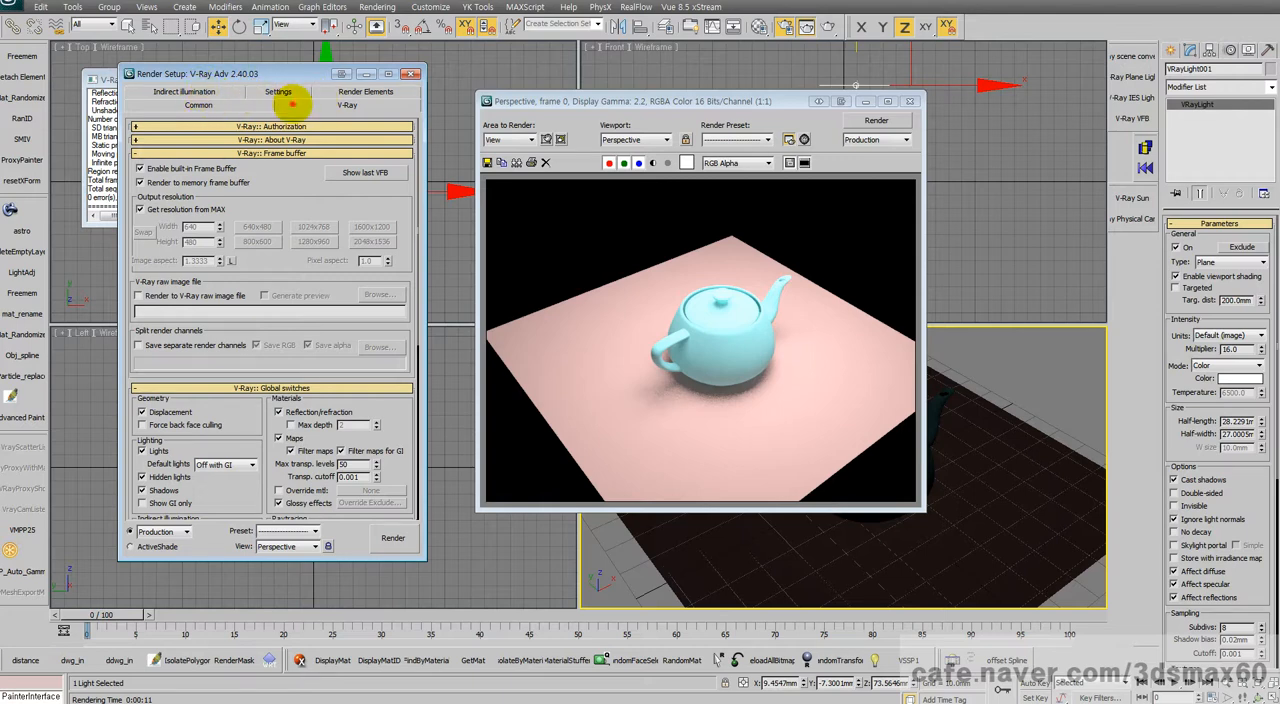
left_click_drag(244, 421, 260, 74)
double_click(235, 490)
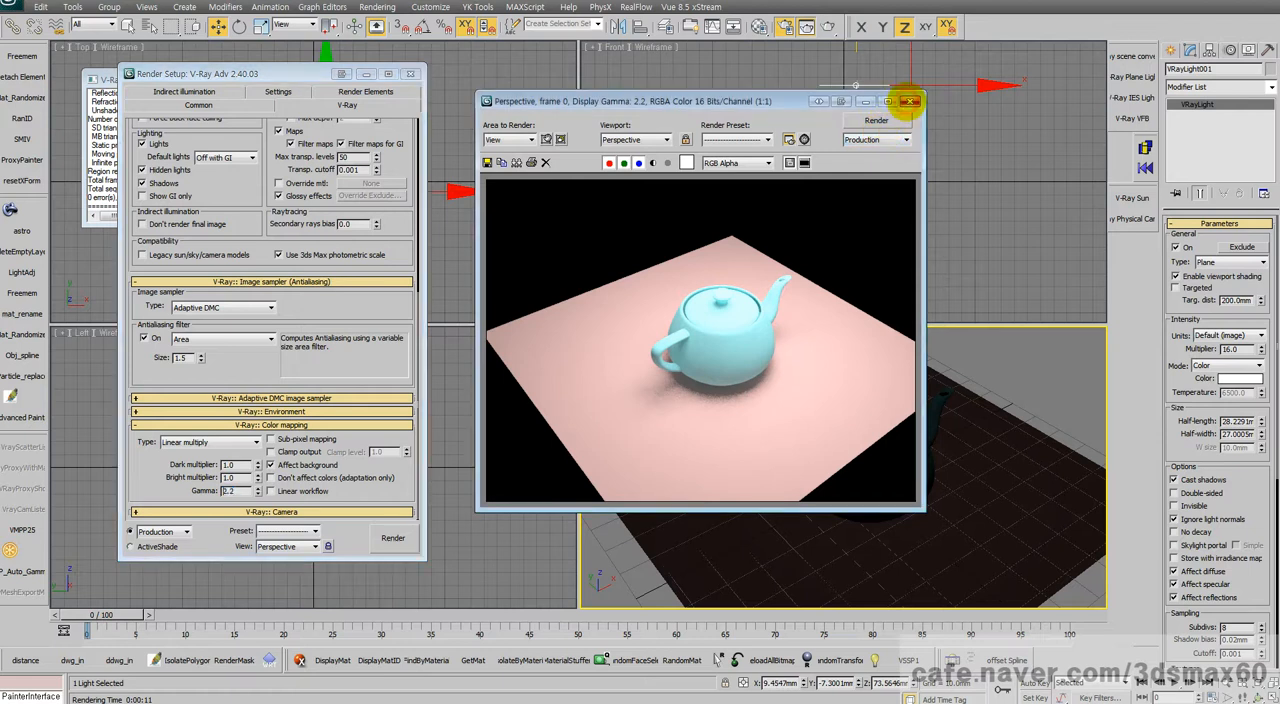
left_click(909, 101)
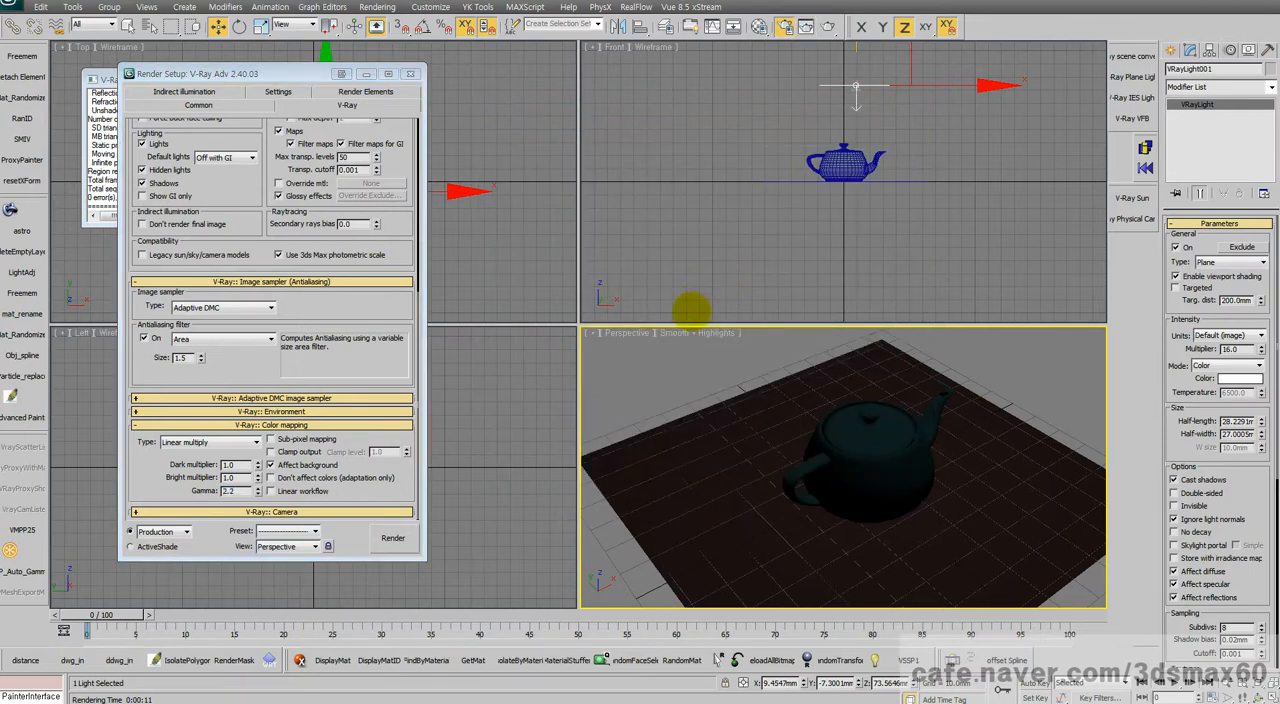
left_click(1171, 50)
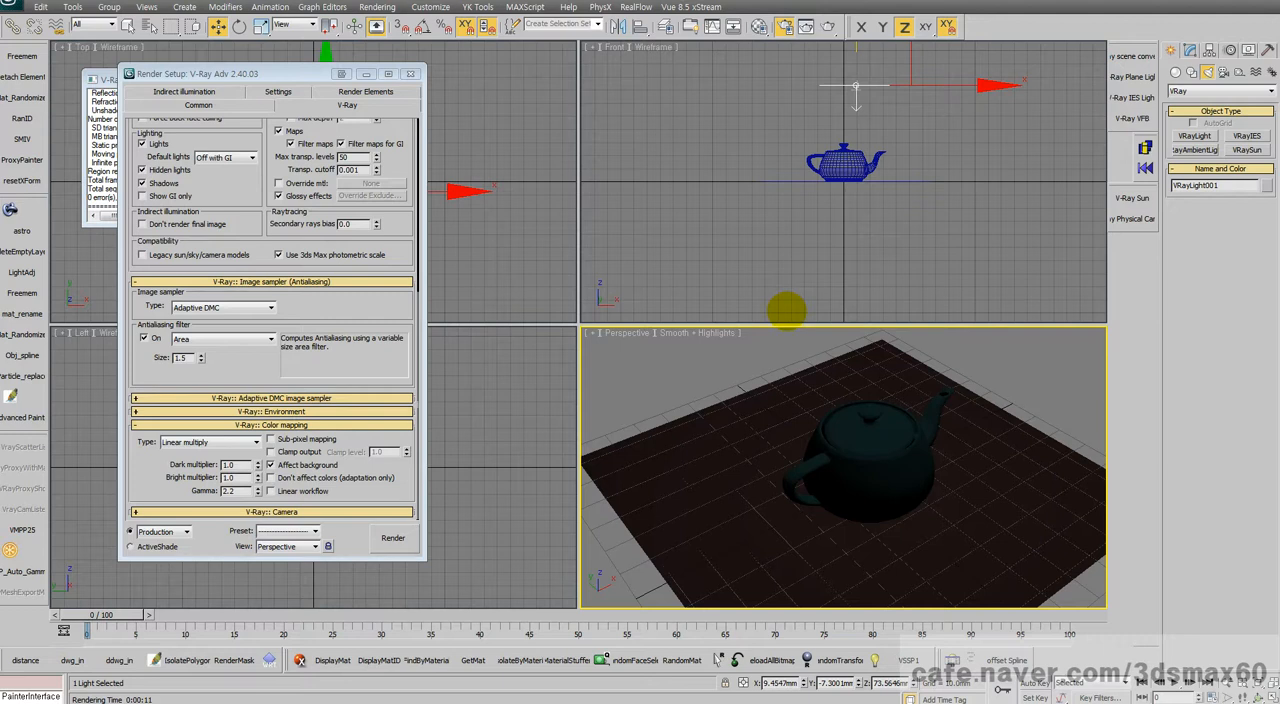
left_click(1192, 72)
left_click(1207, 72)
left_click(1207, 91)
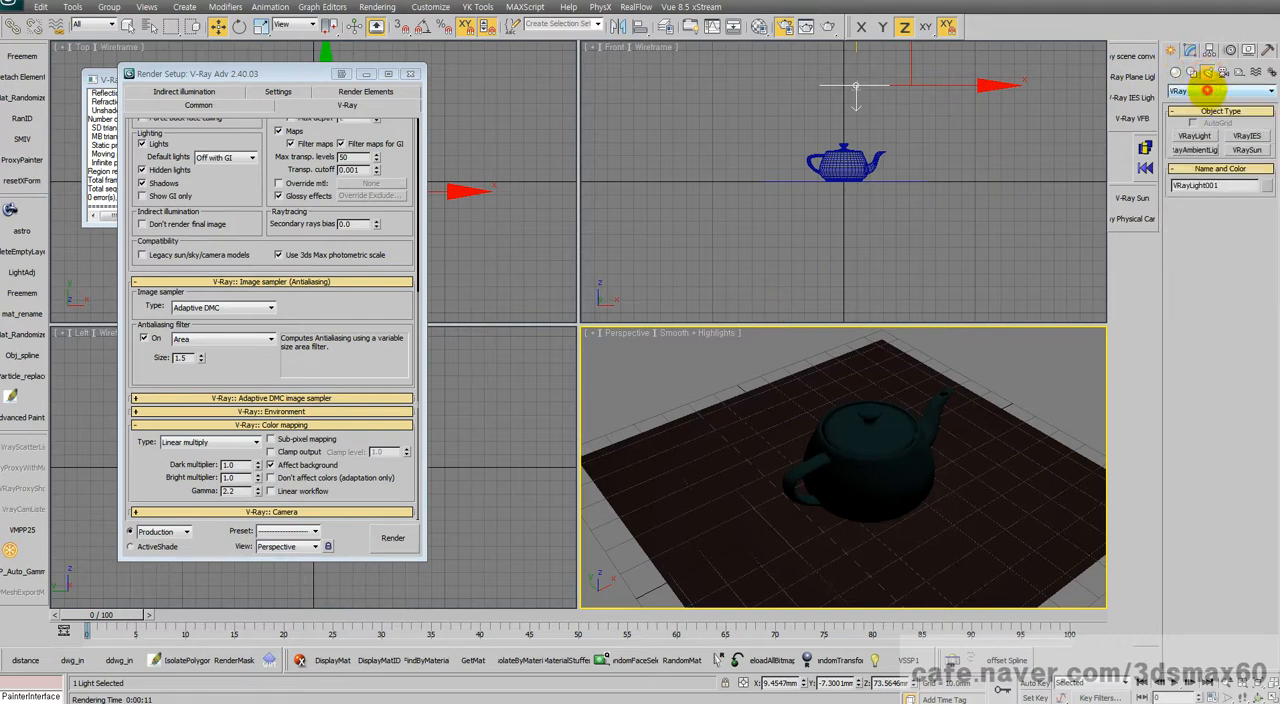
left_click(1175, 72)
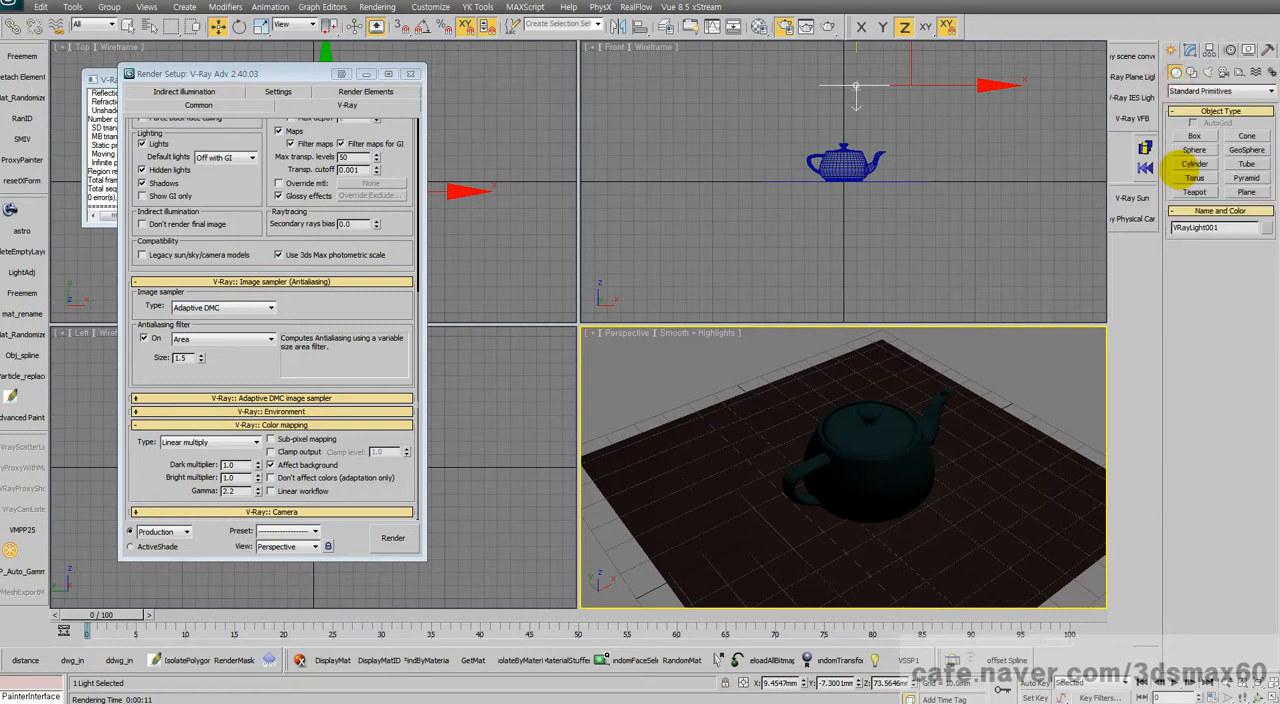
left_click(1194, 149)
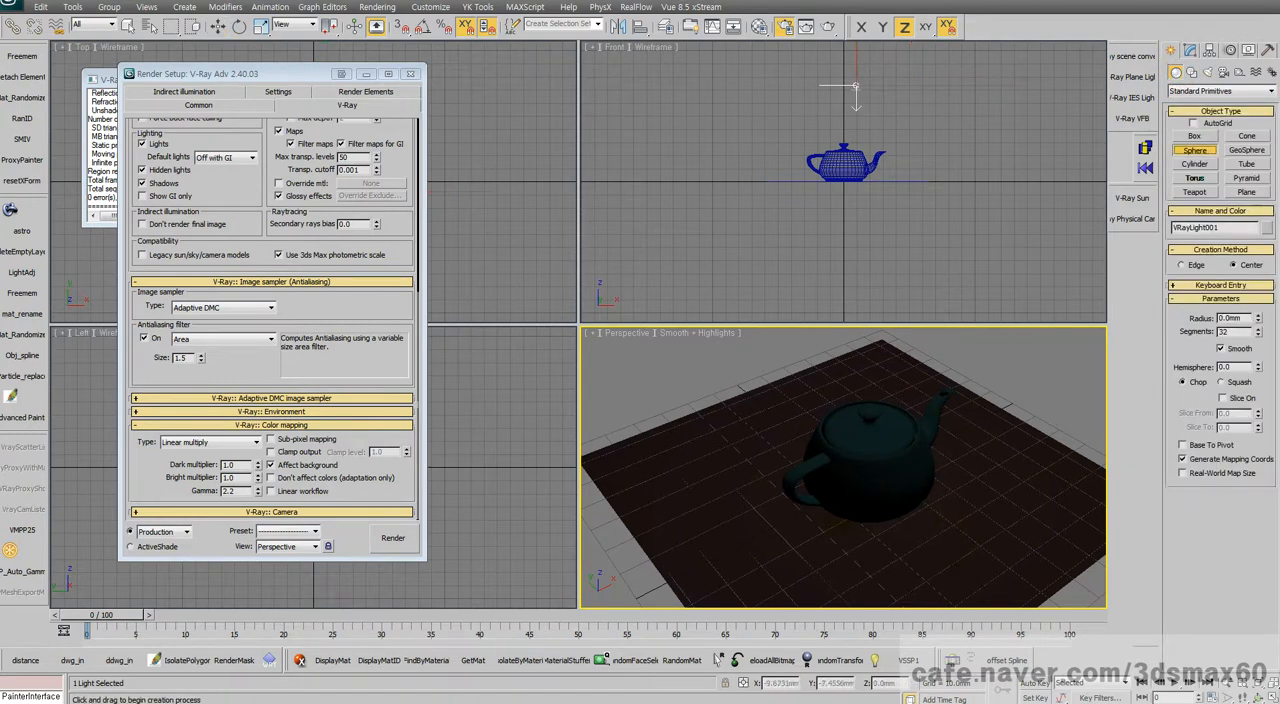
left_click_drag(753, 503, 755, 505)
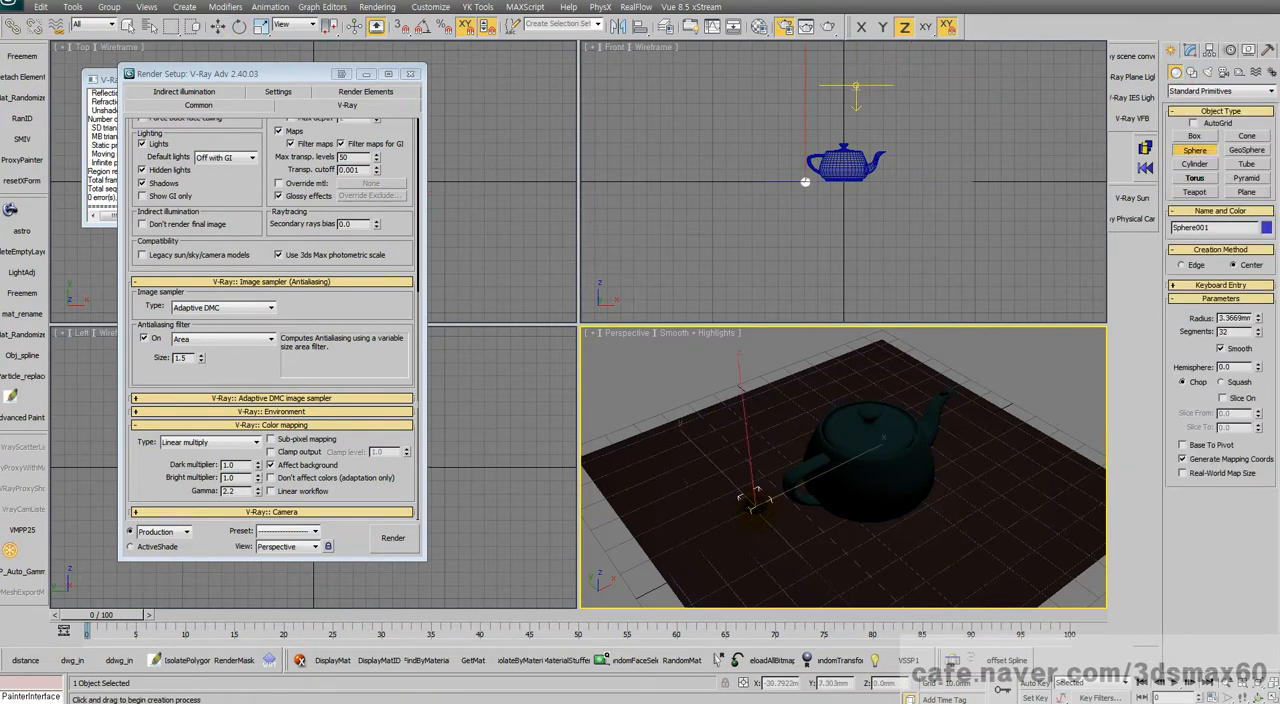
key("ctrl+z")
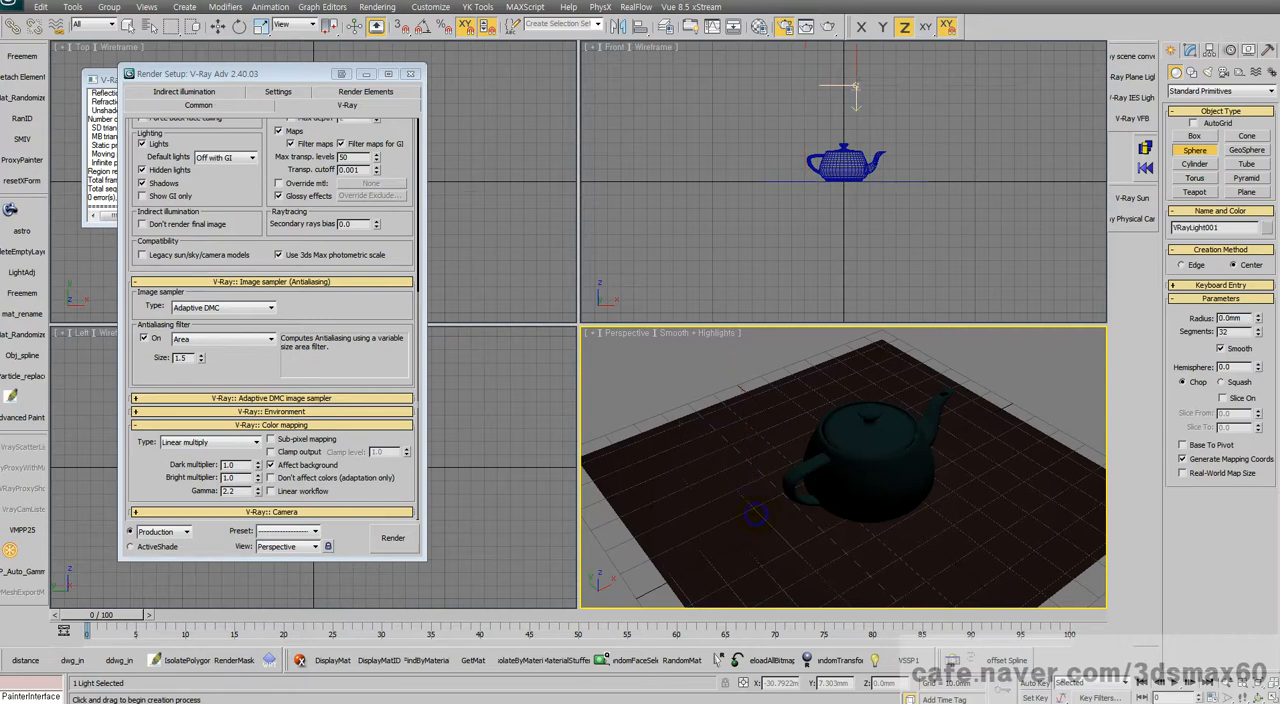
Step: Create a sphere-type V-Ray light of about 2.8 mm radius, move it just above the teapot lid, and show its parameters
left_click(1191, 73)
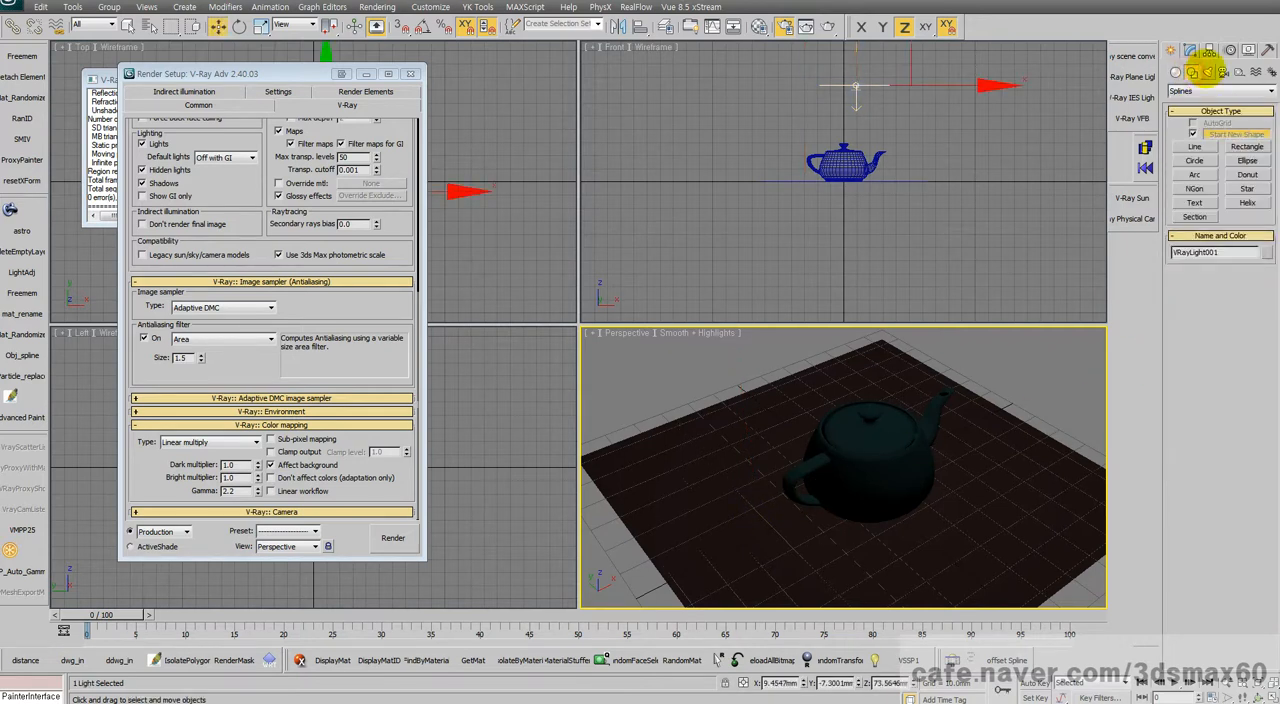
left_click(1208, 72)
left_click(1206, 88)
left_click(1206, 88)
left_click(1205, 136)
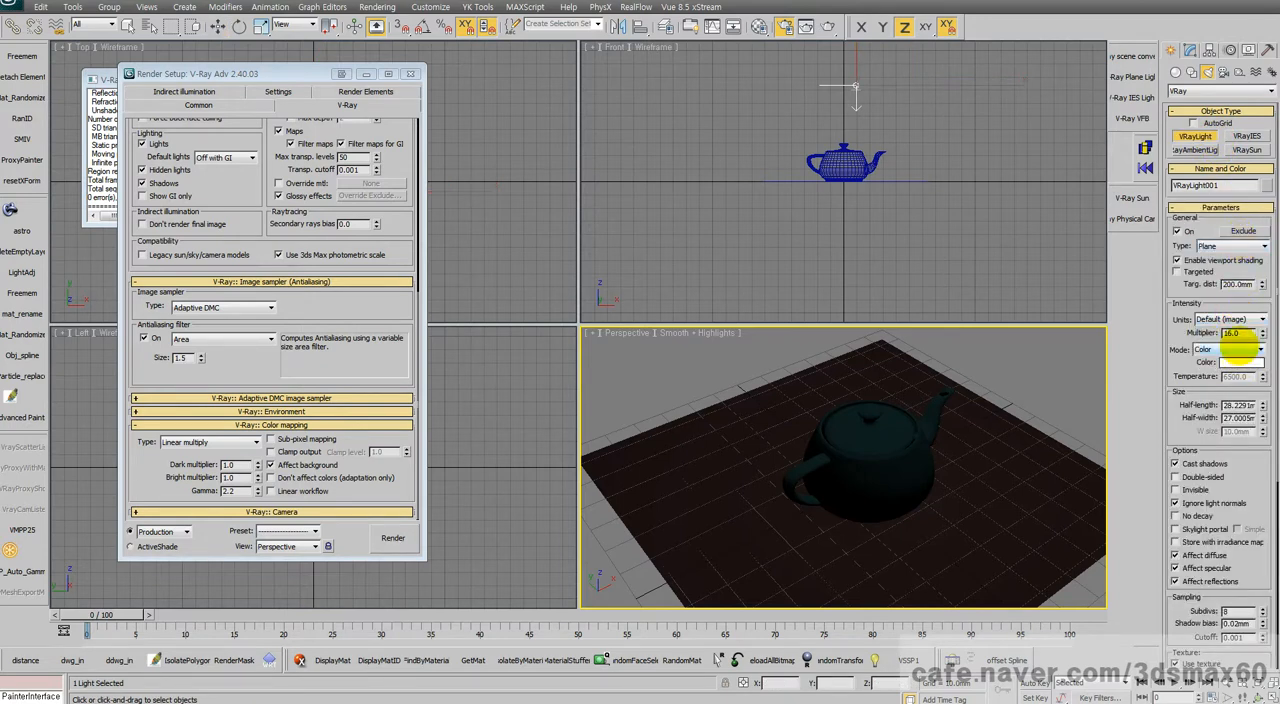
left_click(1234, 246)
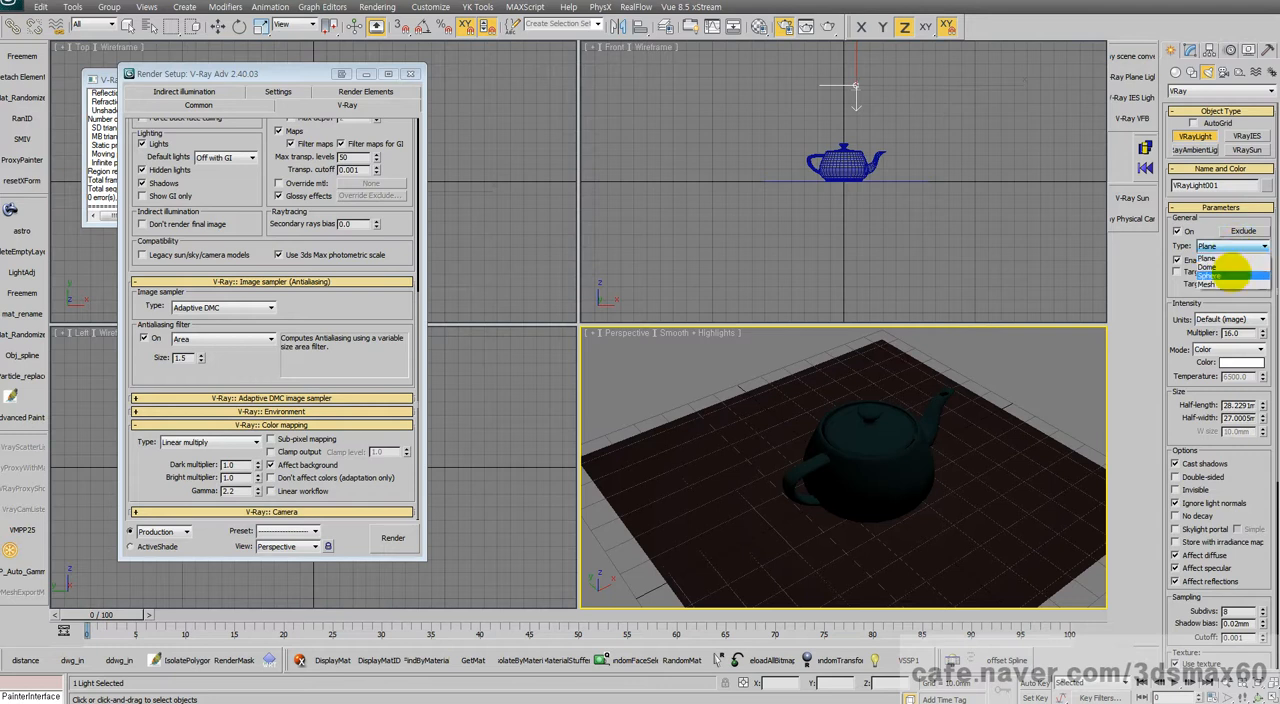
left_click(1231, 272)
left_click(751, 531)
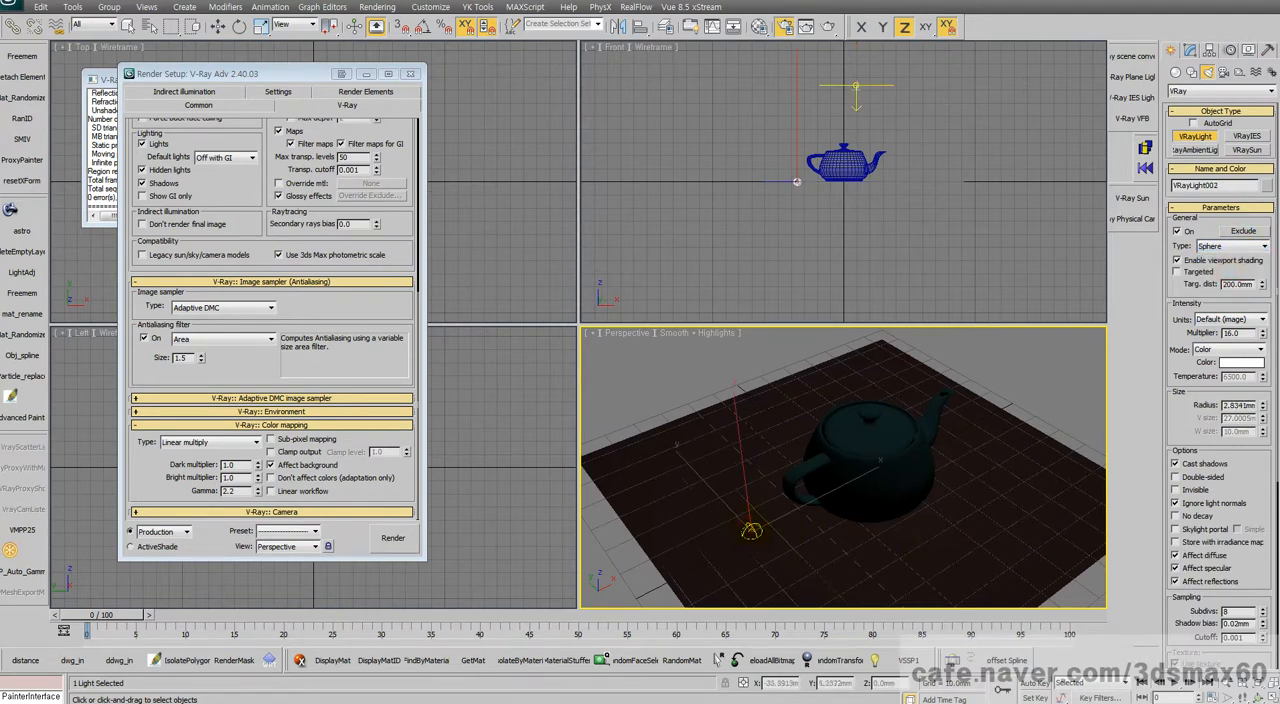
key("w")
left_click_drag(771, 499, 864, 317)
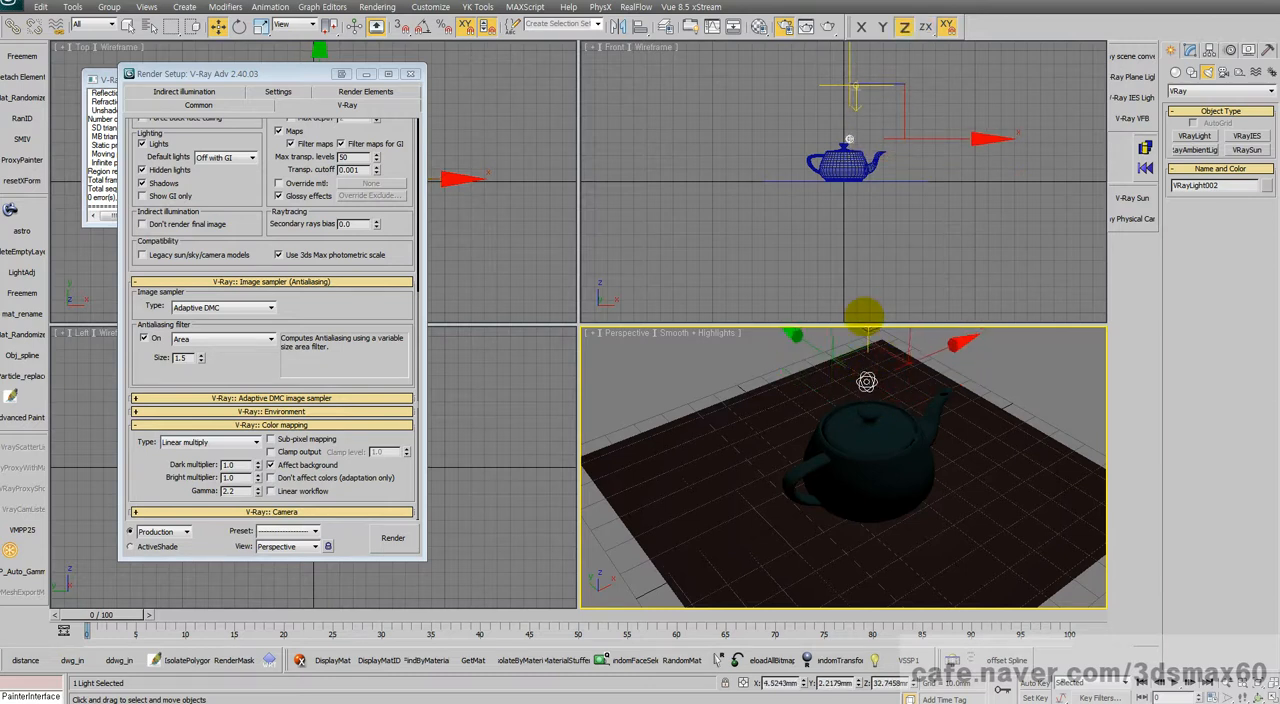
left_click(1190, 48)
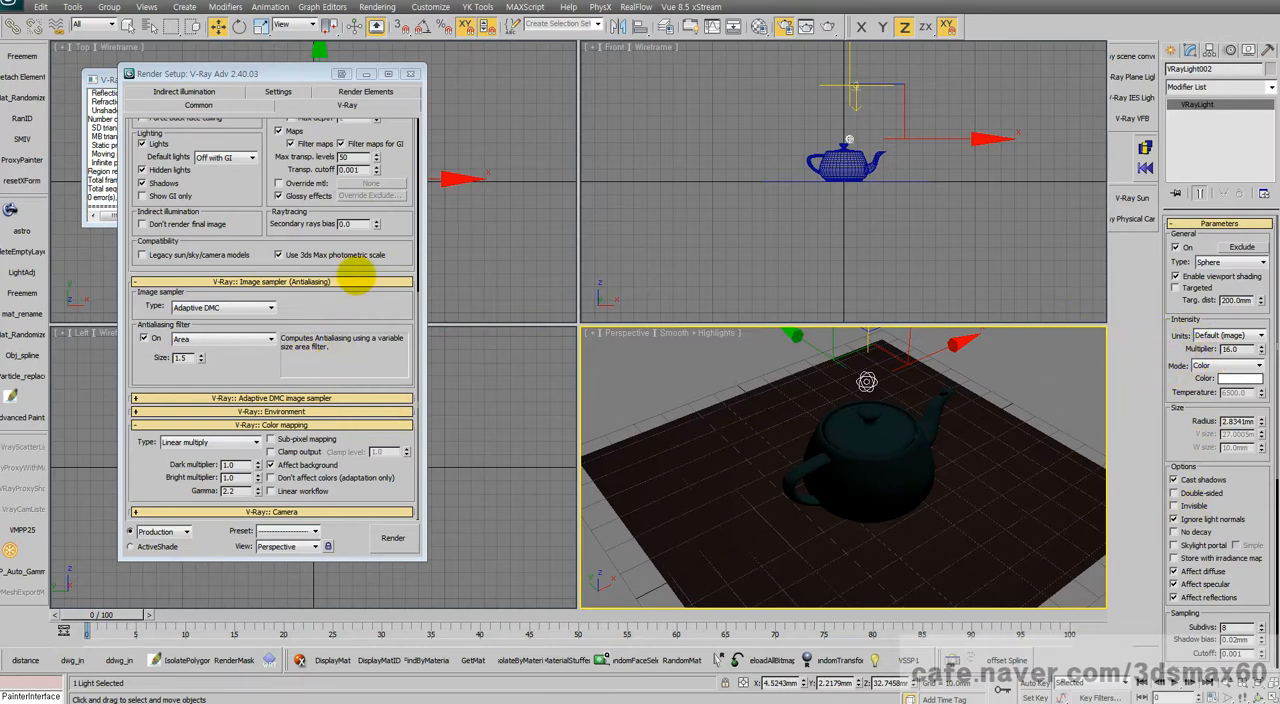
left_click(244, 341)
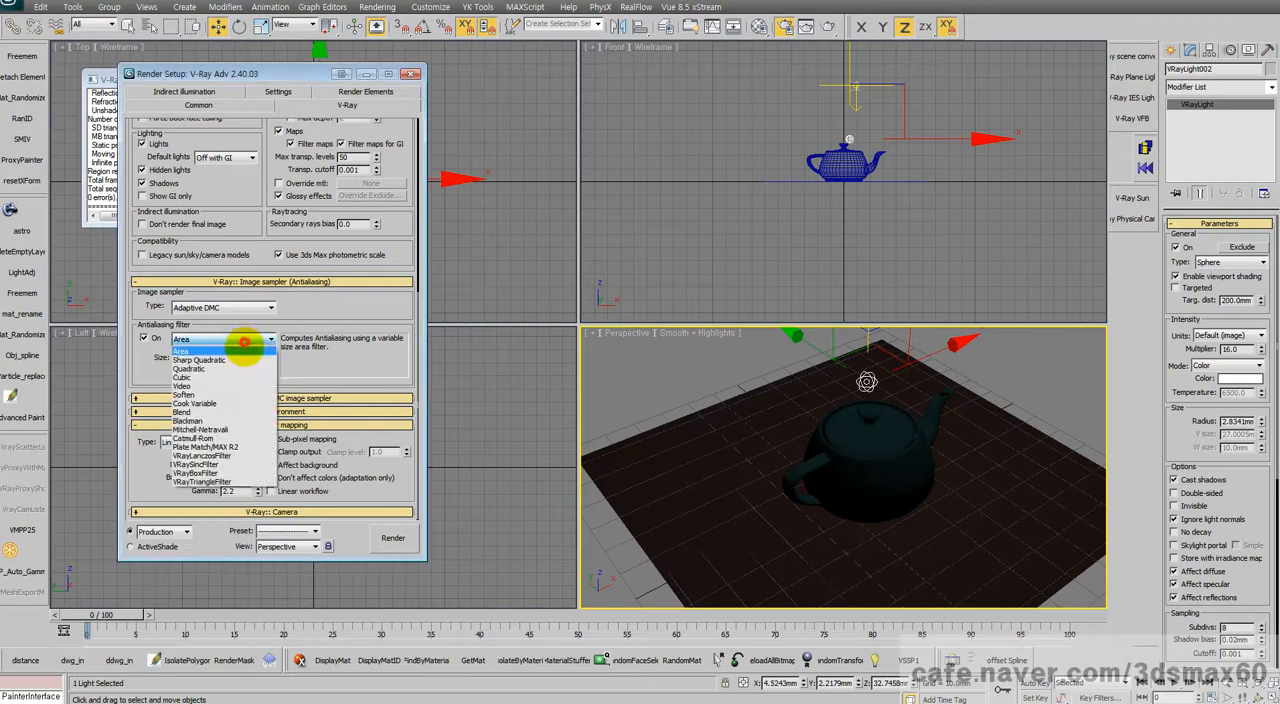
left_click(310, 362)
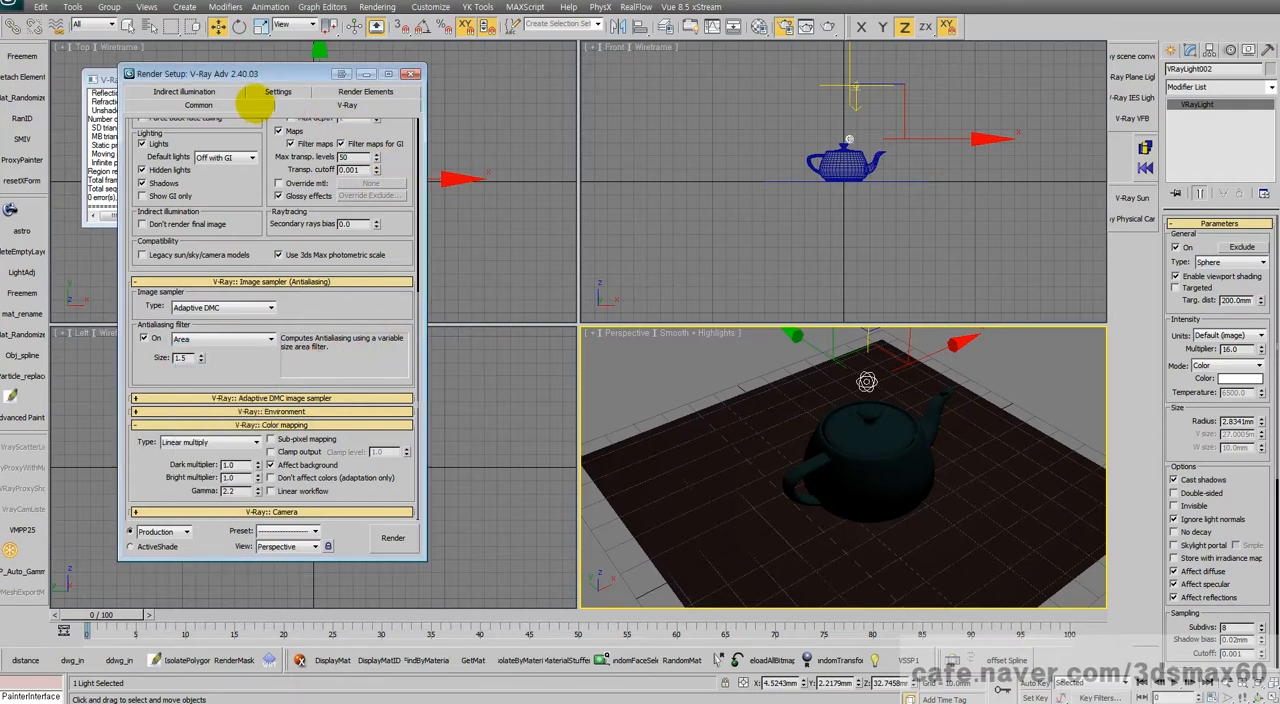
Step: Add VRay Lens Effects to the scene's render effects
key("8")
left_click(545, 165)
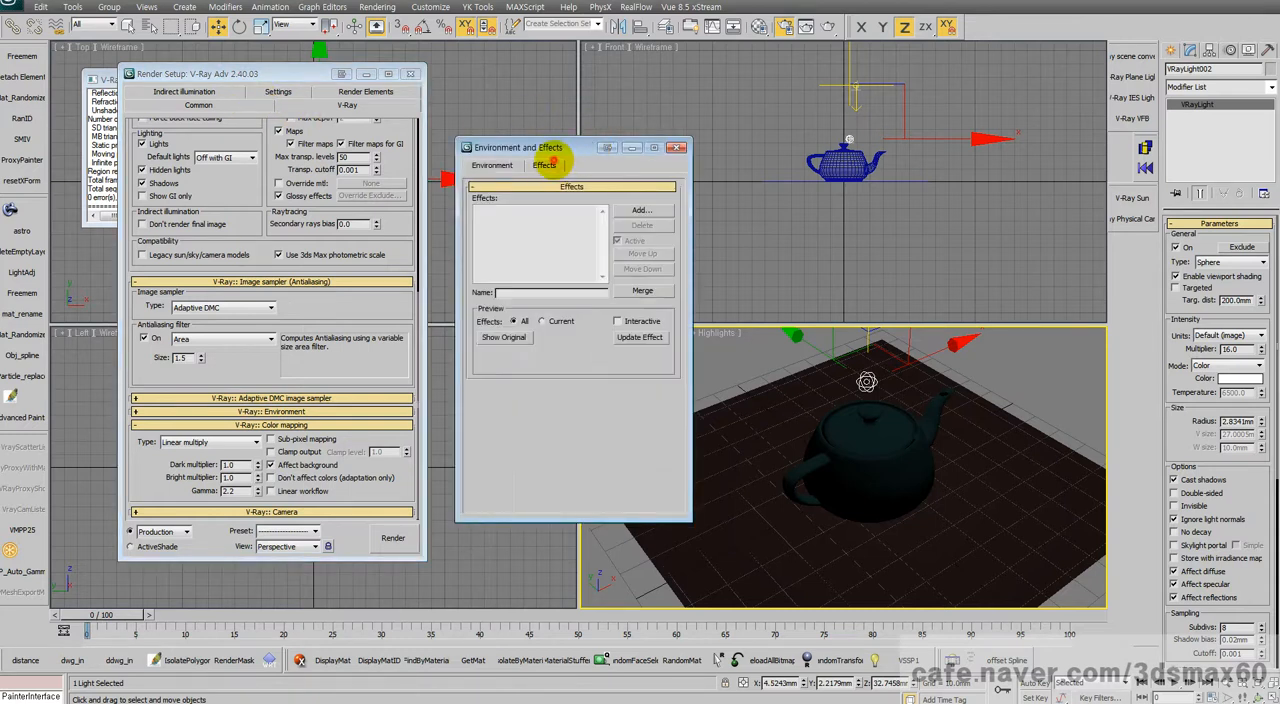
left_click(640, 210)
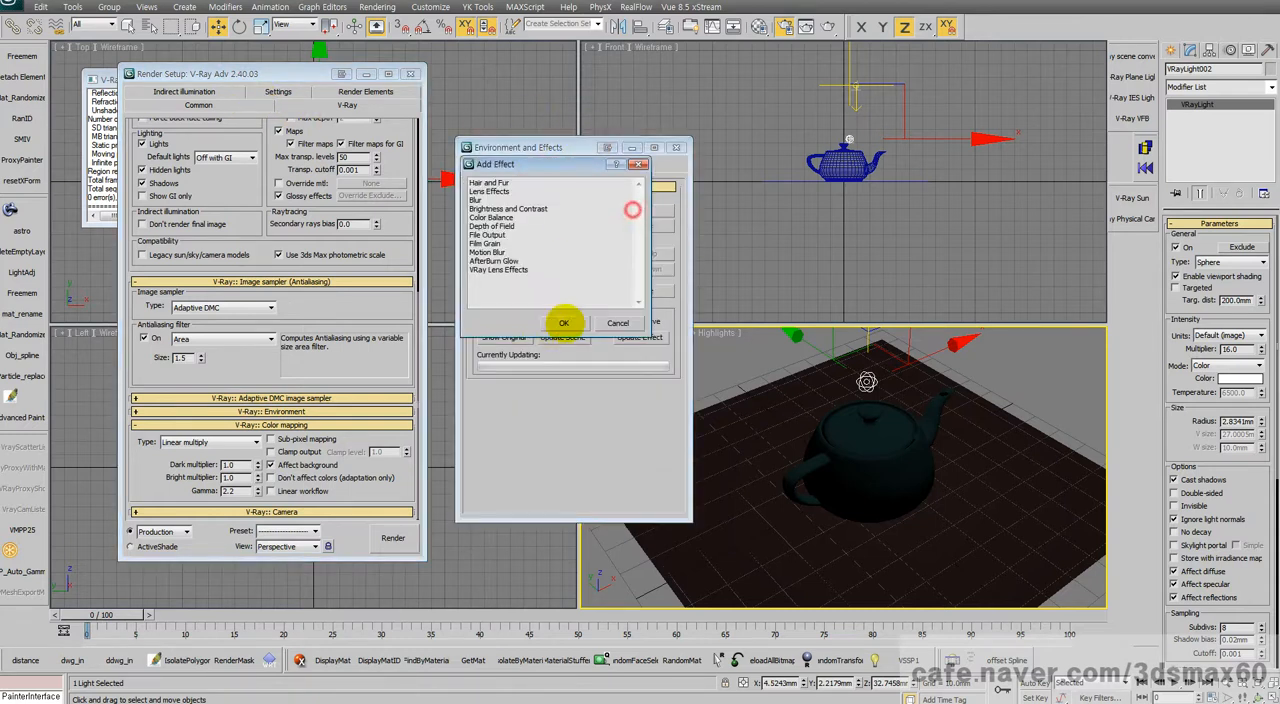
double_click(520, 266)
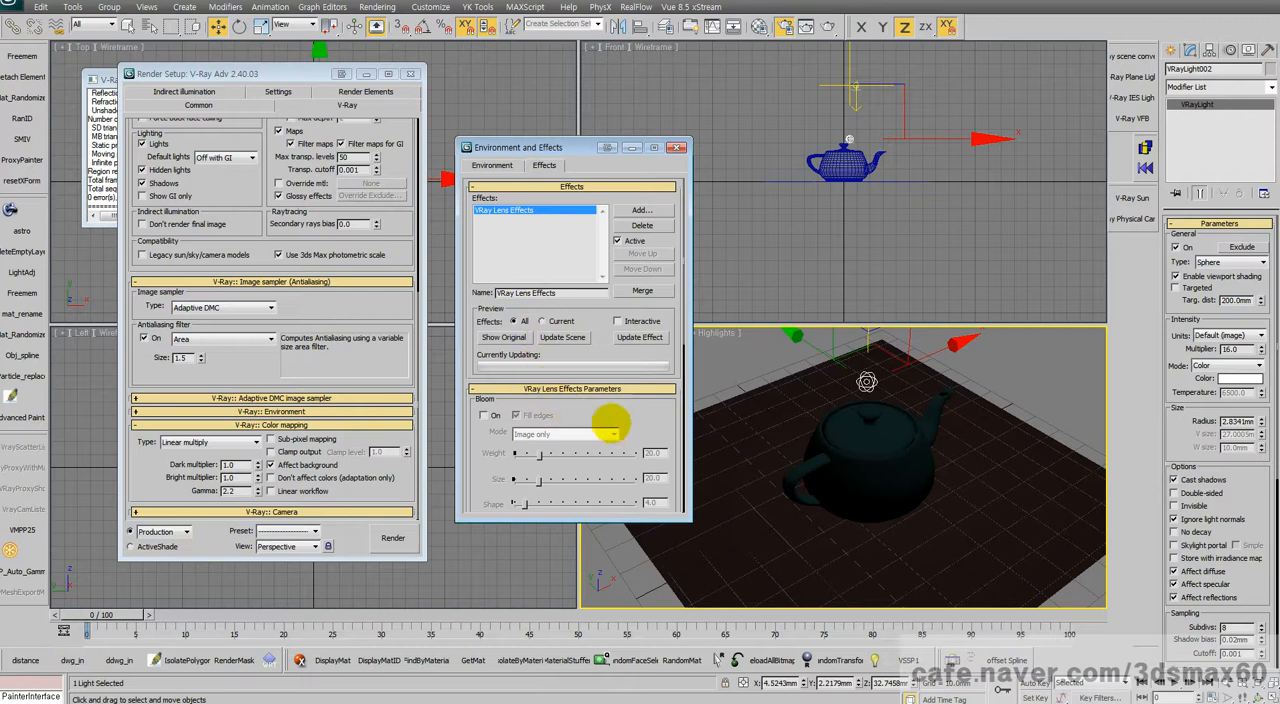
Step: Turn on Bloom and Glare in the VRay Lens Effects parameters and review the remaining glare settings
left_click_drag(633, 422, 636, 350)
left_click(484, 350)
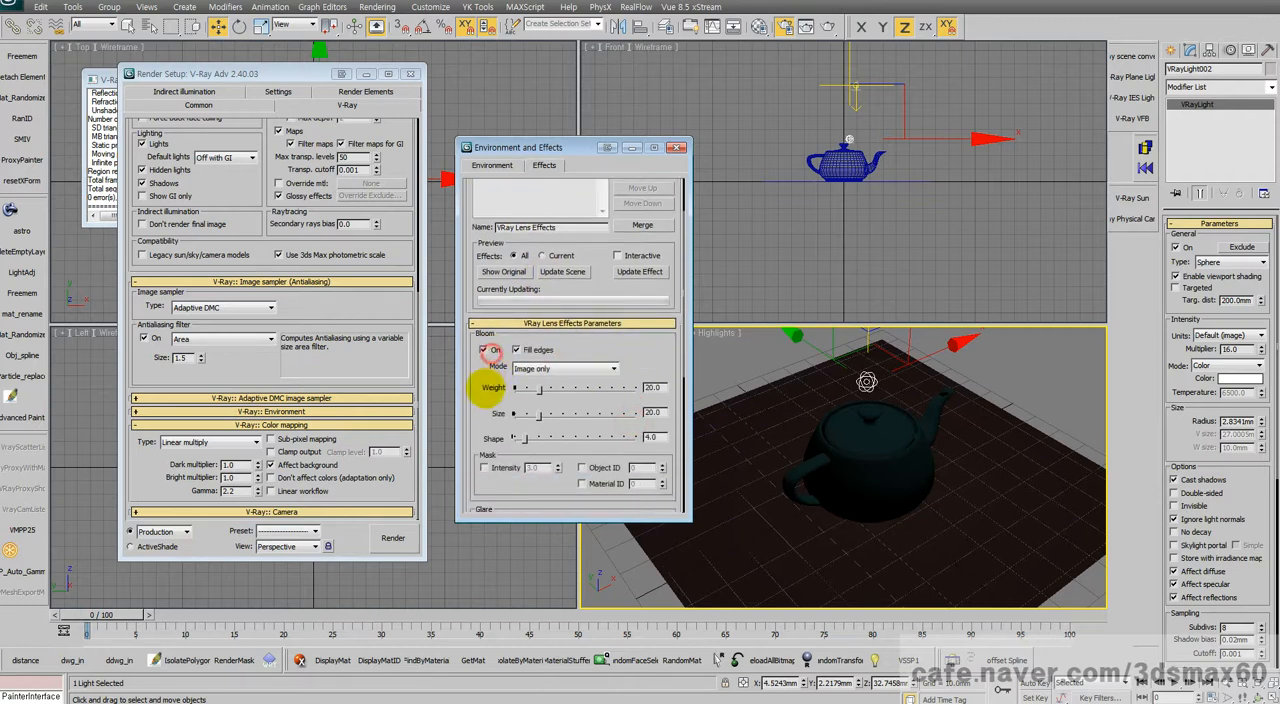
left_click_drag(486, 389, 465, 202)
left_click(484, 370)
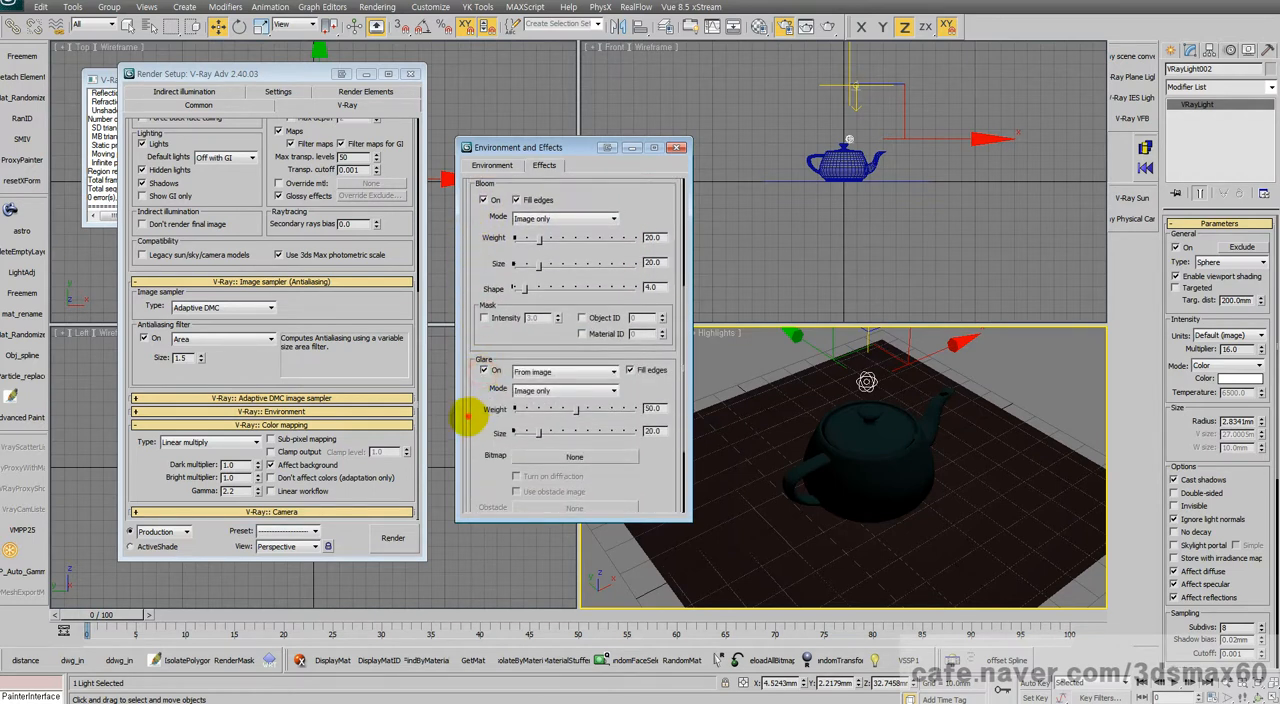
left_click_drag(466, 417, 457, 320)
left_click_drag(495, 435, 475, 294)
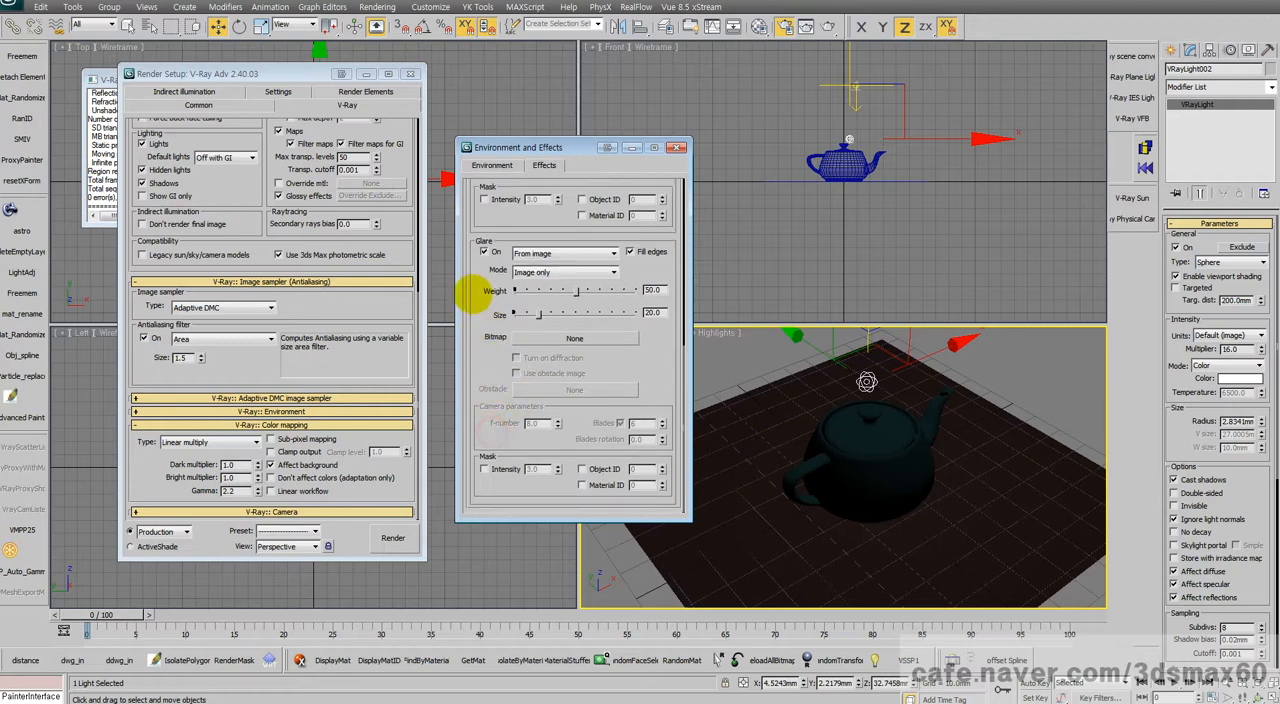
Step: Render the perspective view with the lens effects and arrange the frame buffer beside the reopened Render Setup dialog
left_click(392, 537)
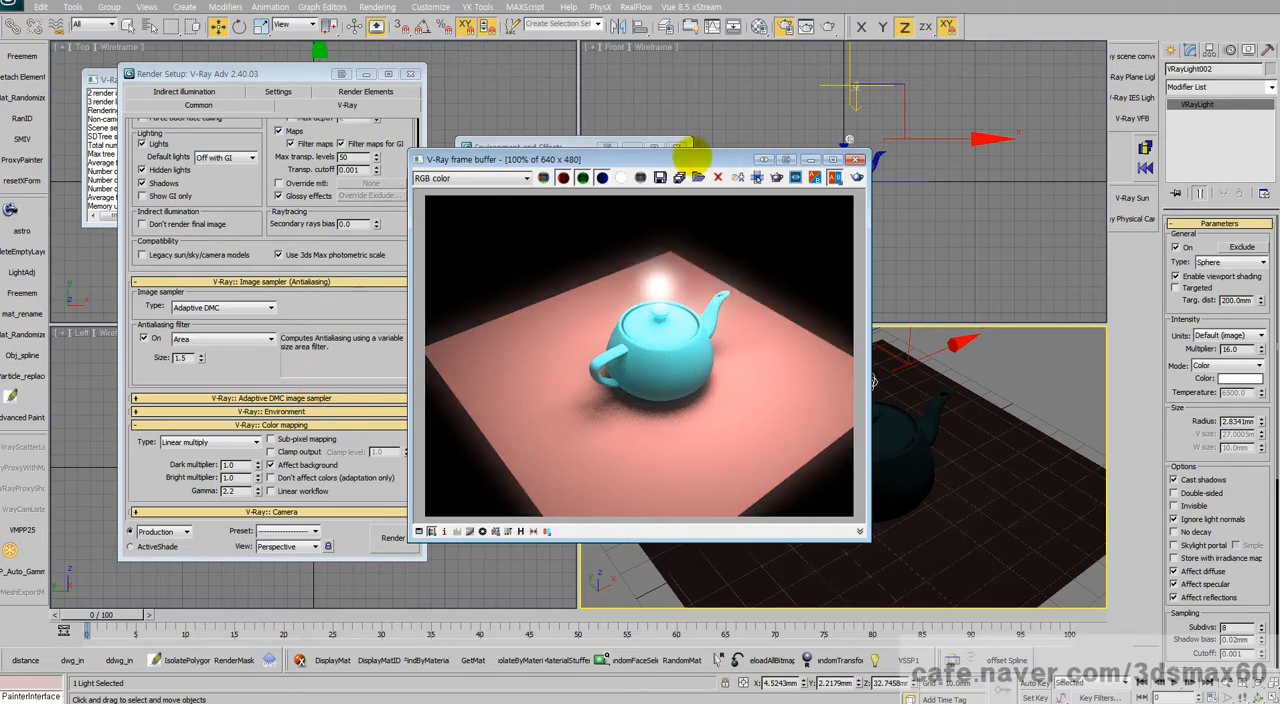
left_click_drag(690, 155, 988, 215)
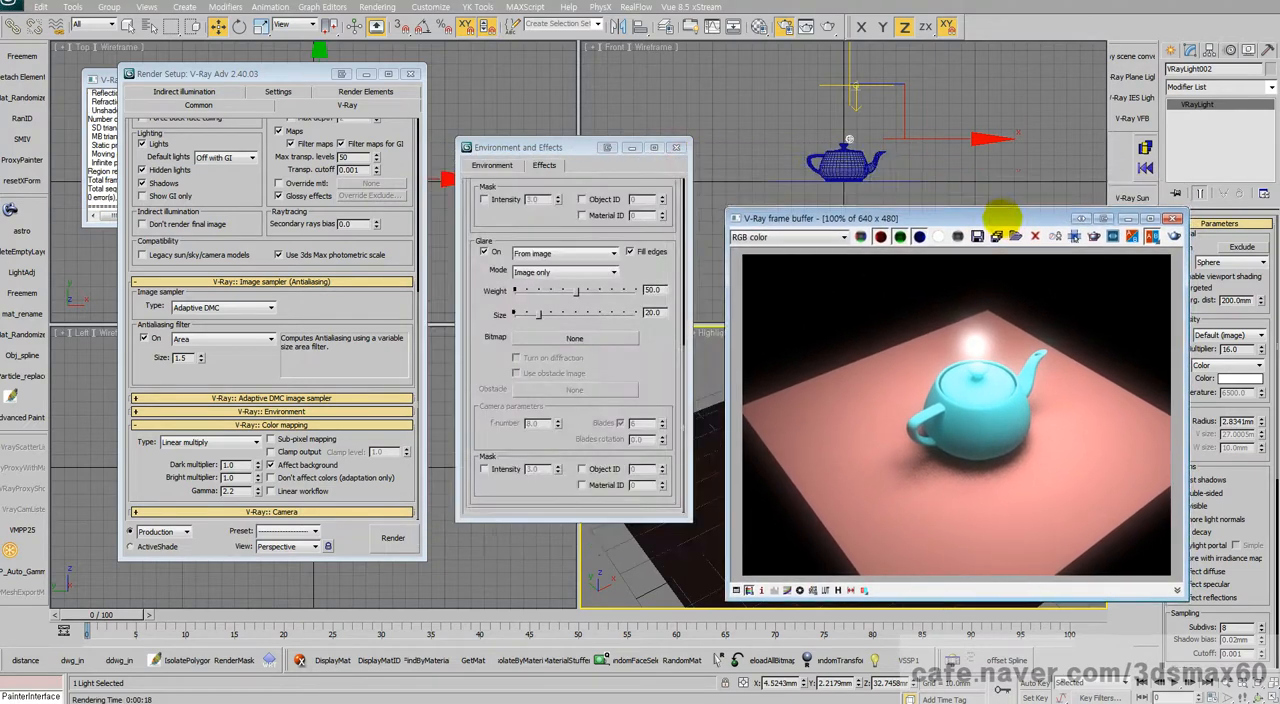
left_click(334, 359)
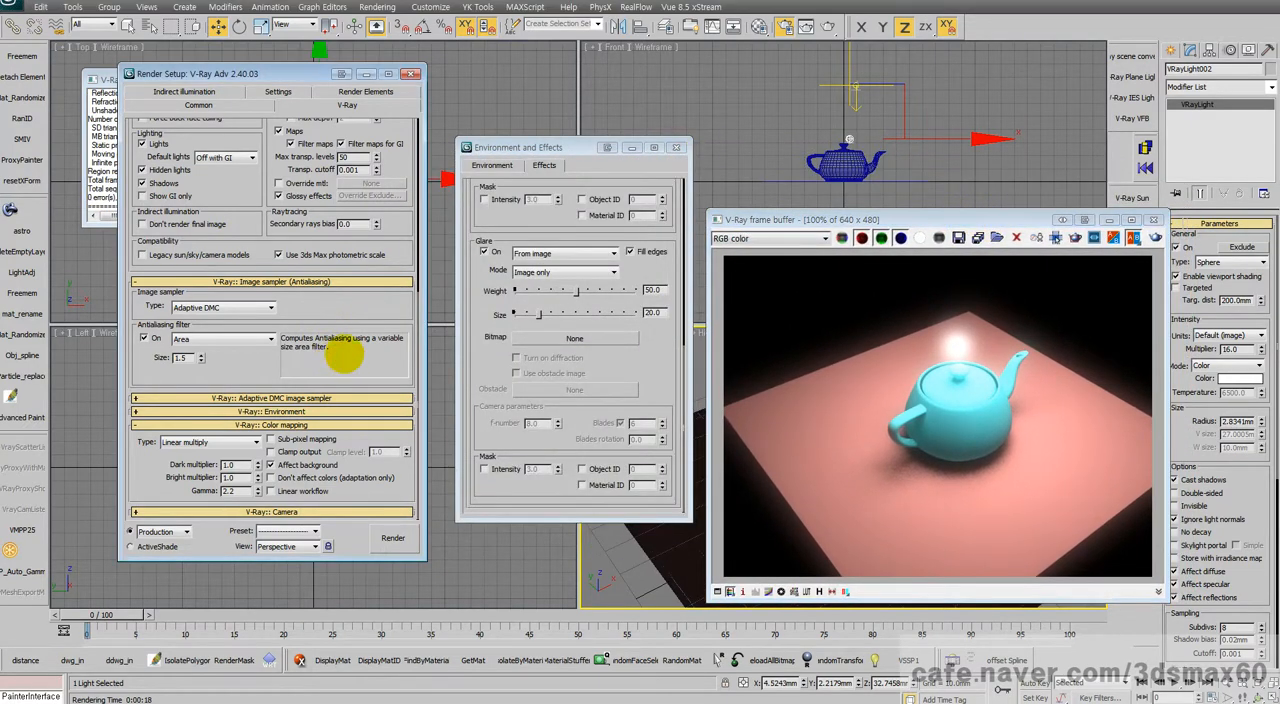
key("F10")
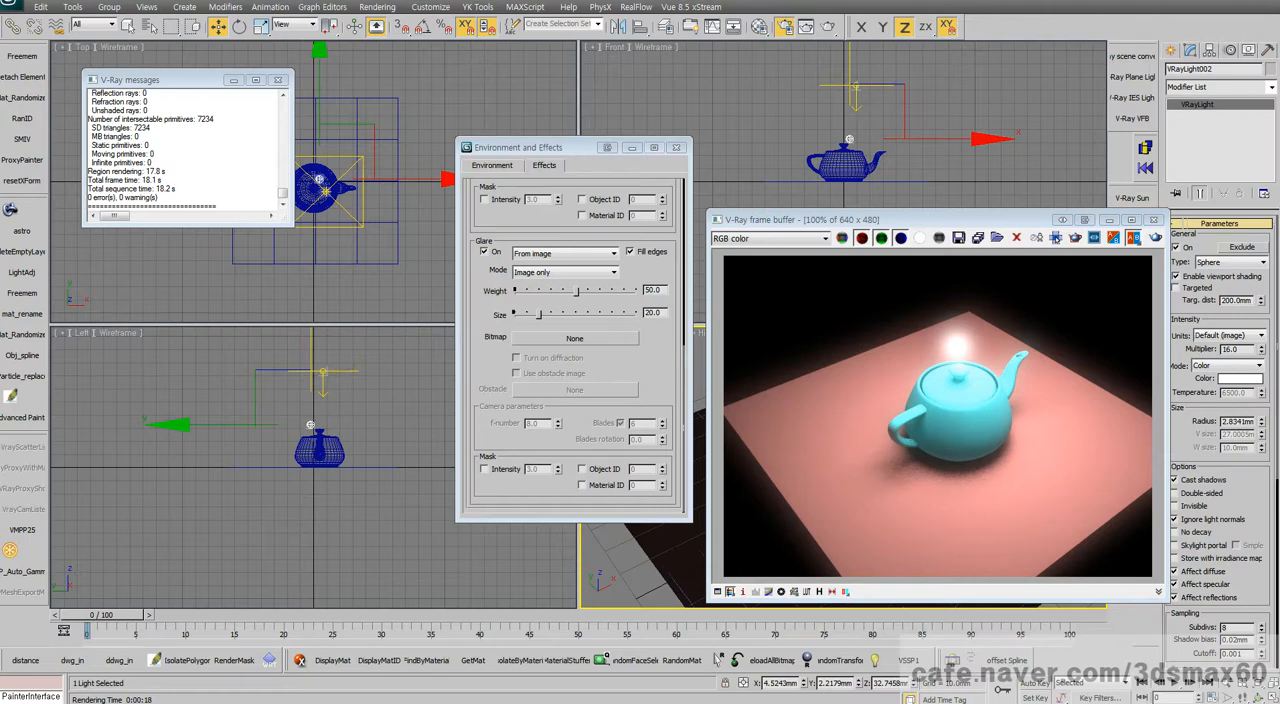
key("F10")
left_click_drag(300, 47, 376, 36)
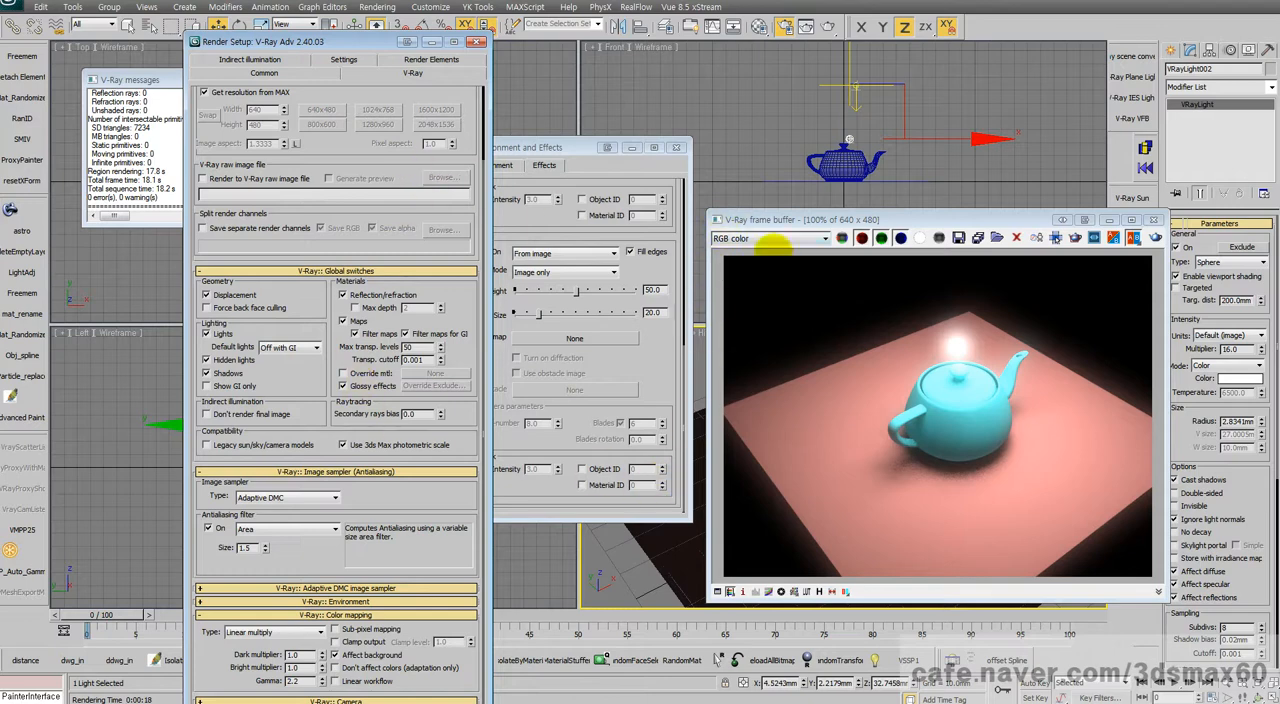
left_click_drag(909, 216, 800, 169)
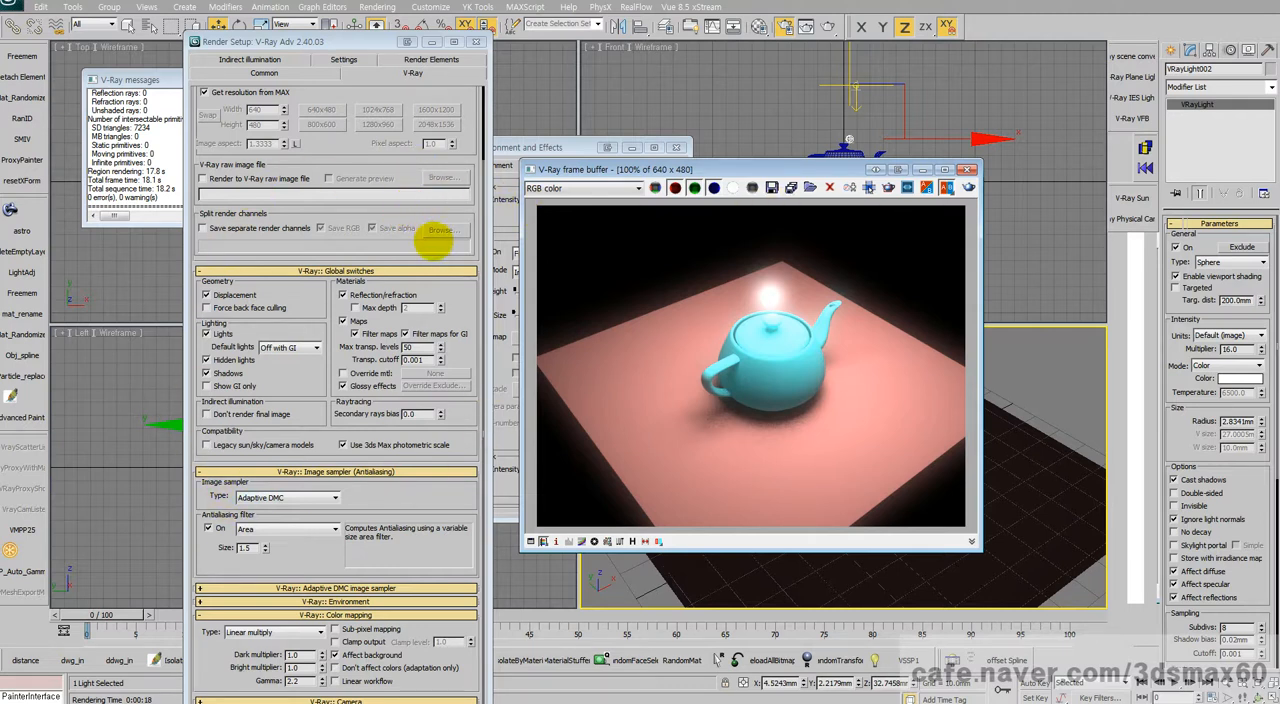
Step: Examine the V-Ray color mapping gamma and the Gamma and LUT preferences, including the output gamma, and cancel the preferences
scroll(352, 143, "up", 3)
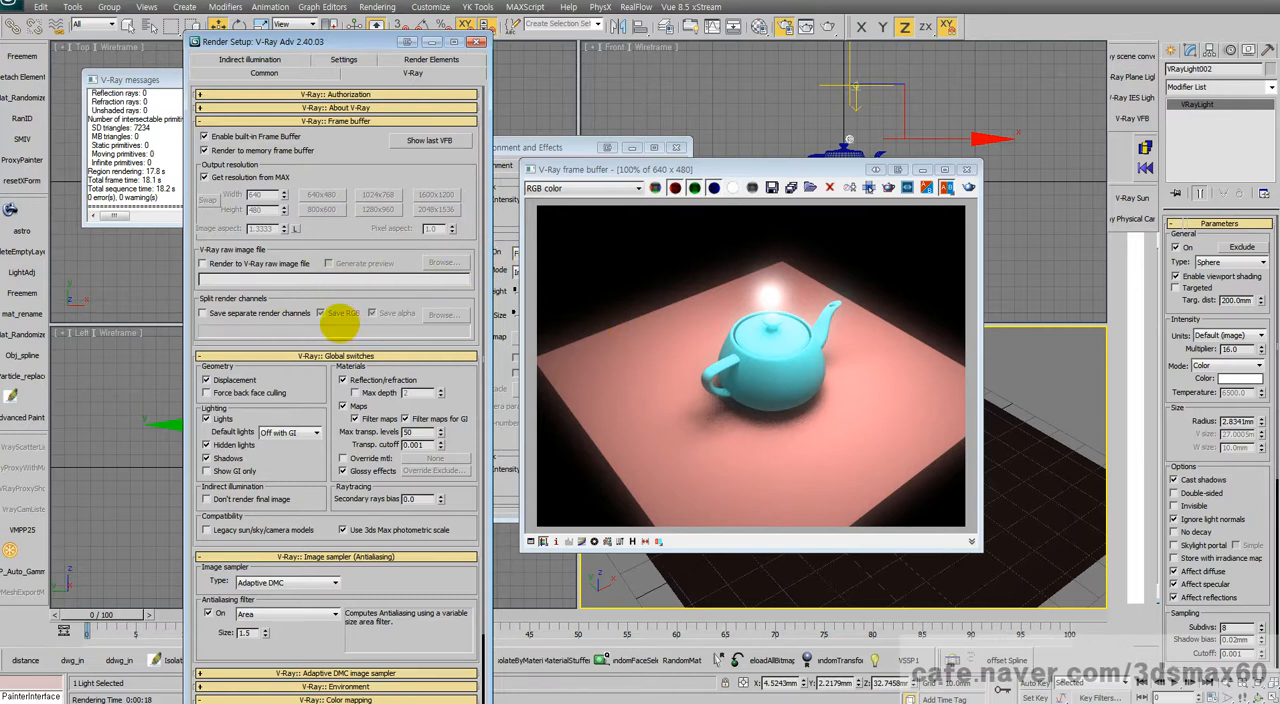
scroll(340, 318, "down", 3)
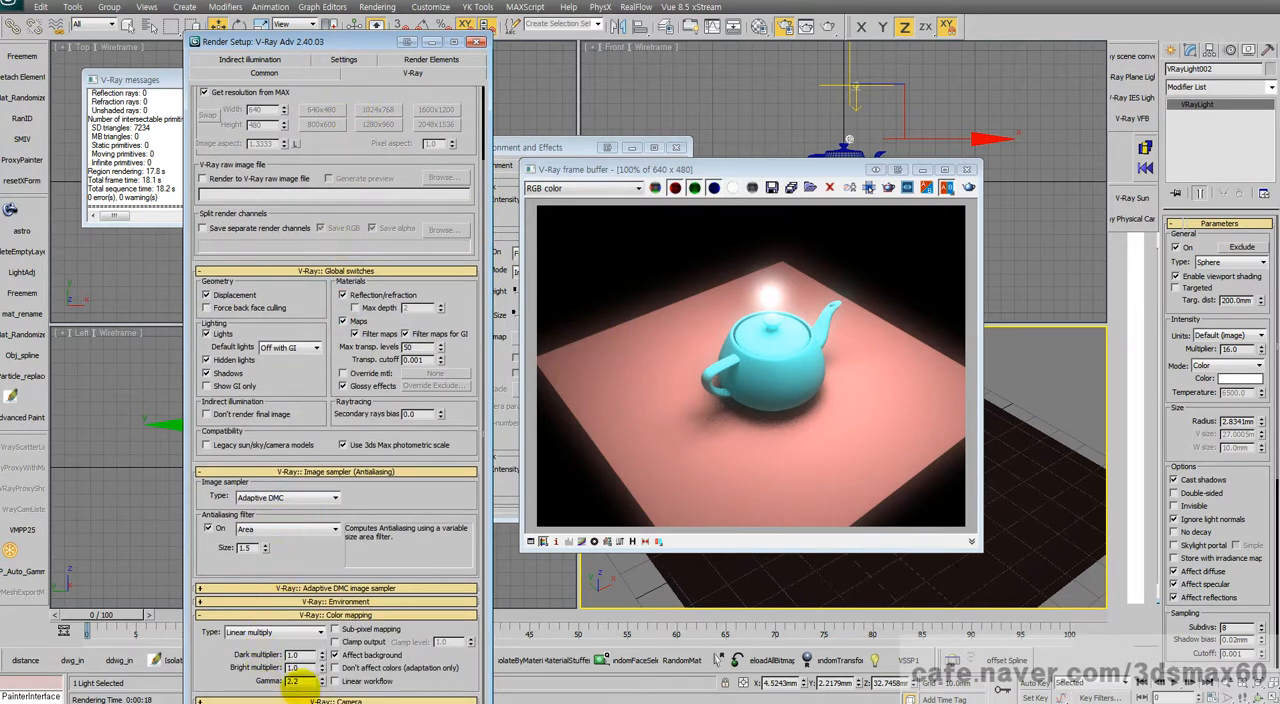
double_click(294, 681)
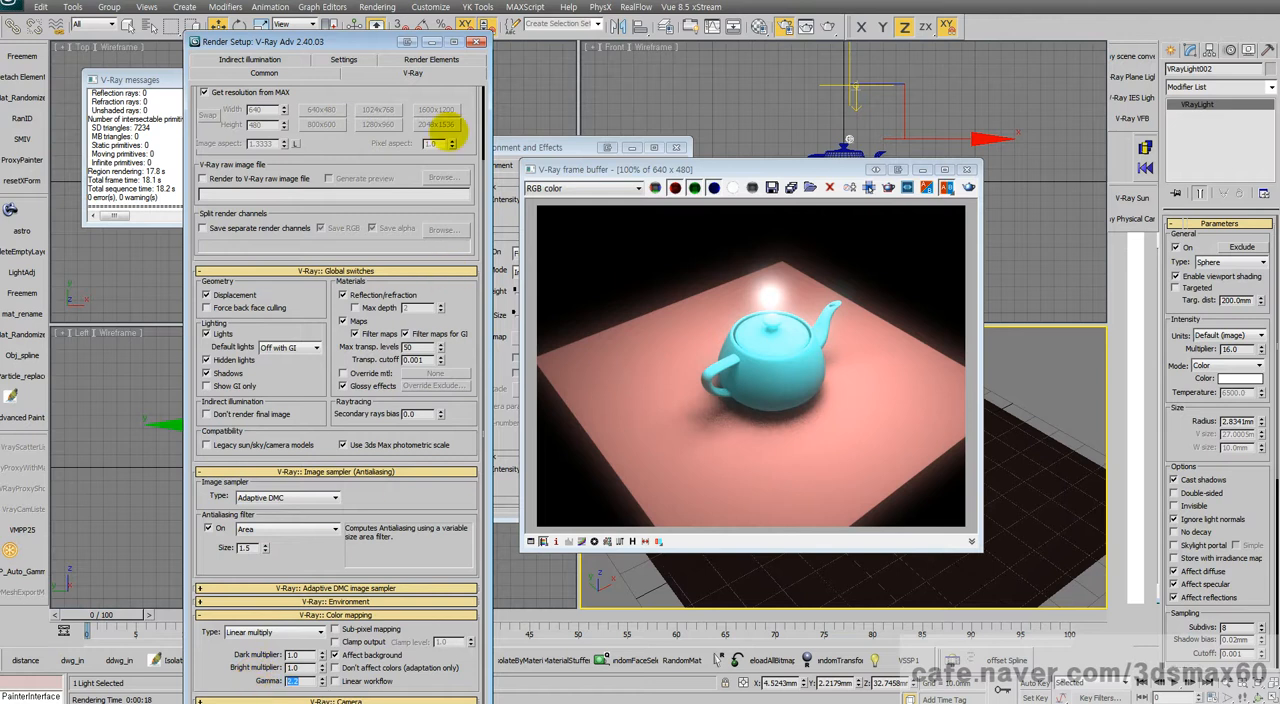
left_click(430, 7)
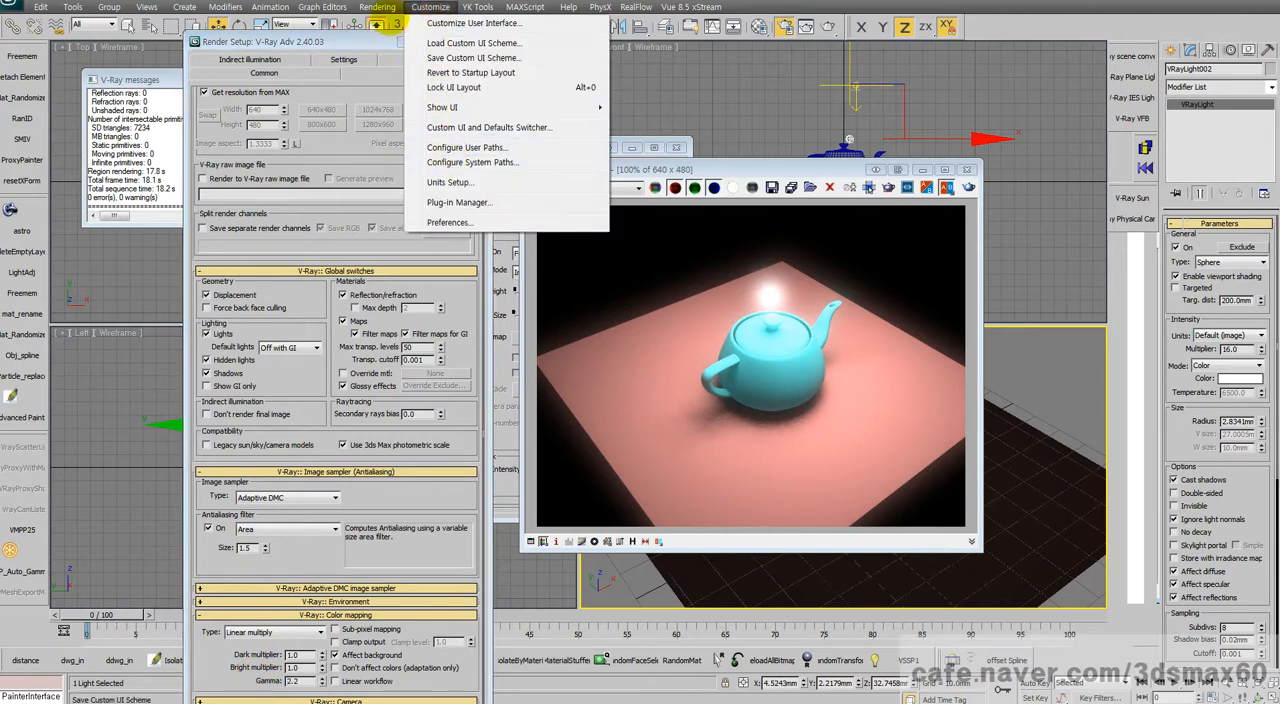
left_click(391, 308)
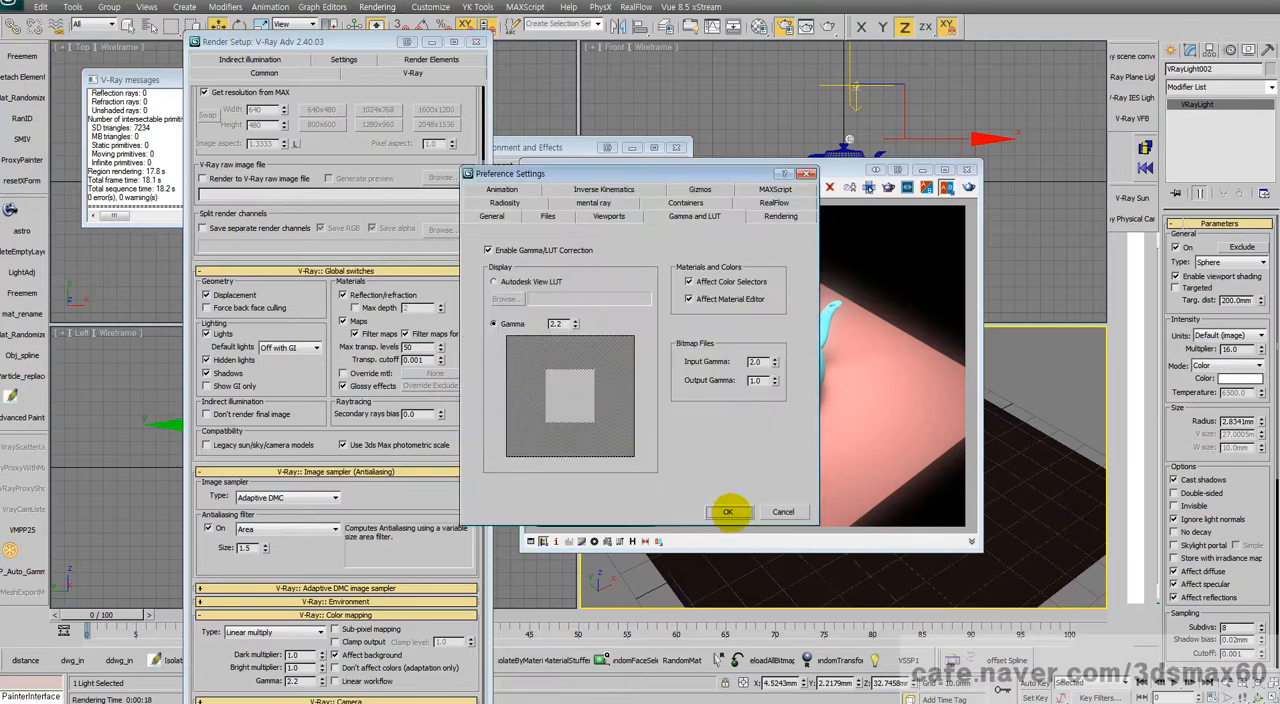
double_click(757, 380)
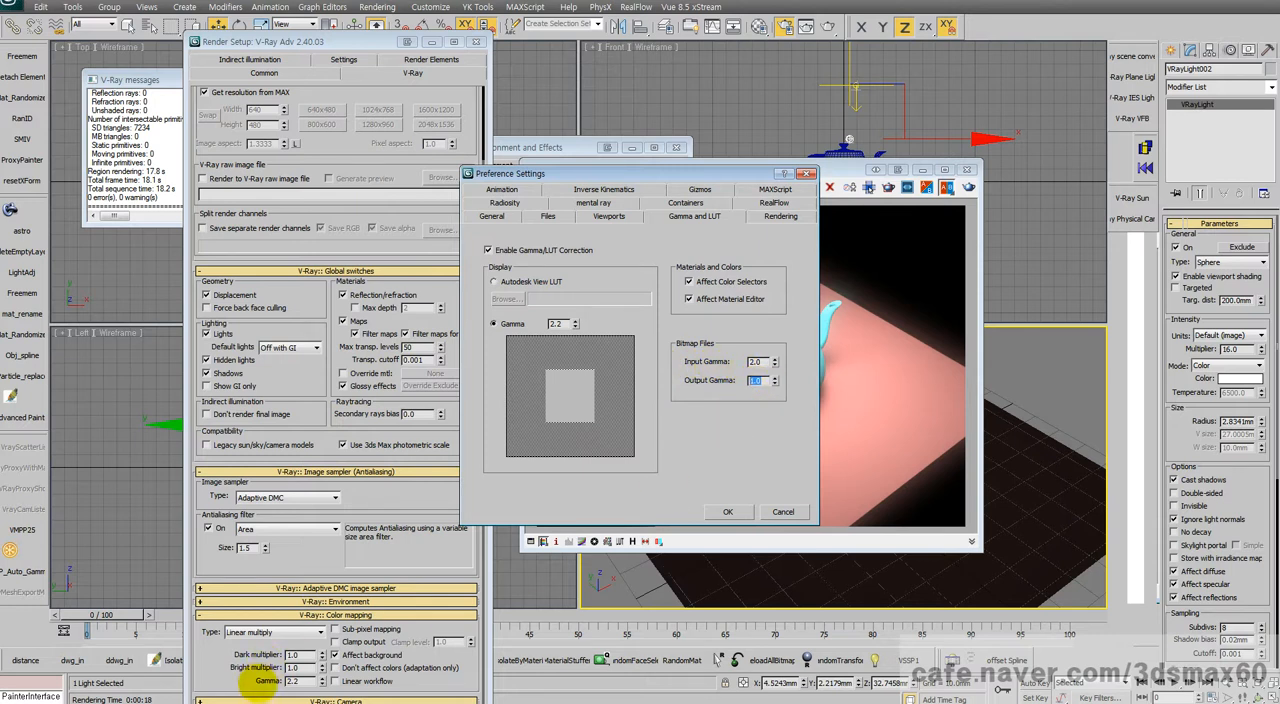
left_click(778, 511)
Step: Set the V-Ray color mapping gamma to 1.0 and display the frame buffer's colors in sRGB space
left_click_drag(303, 682, 269, 681)
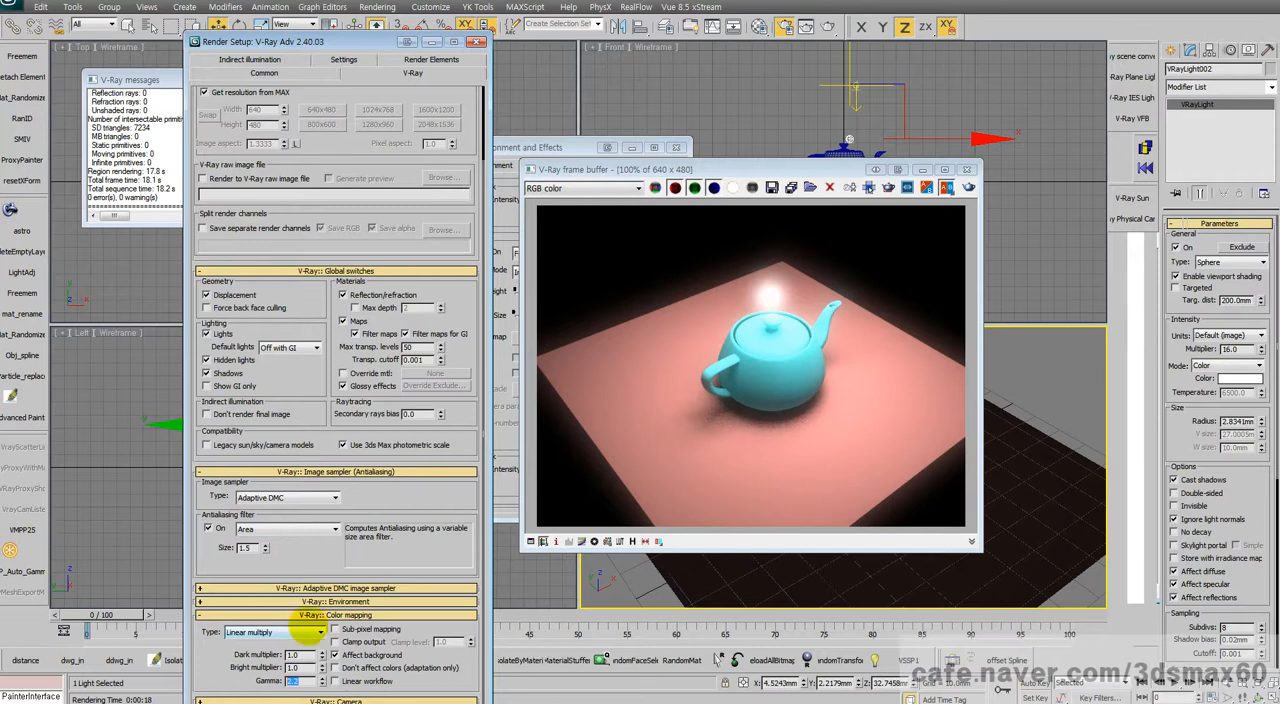
left_click(297, 682)
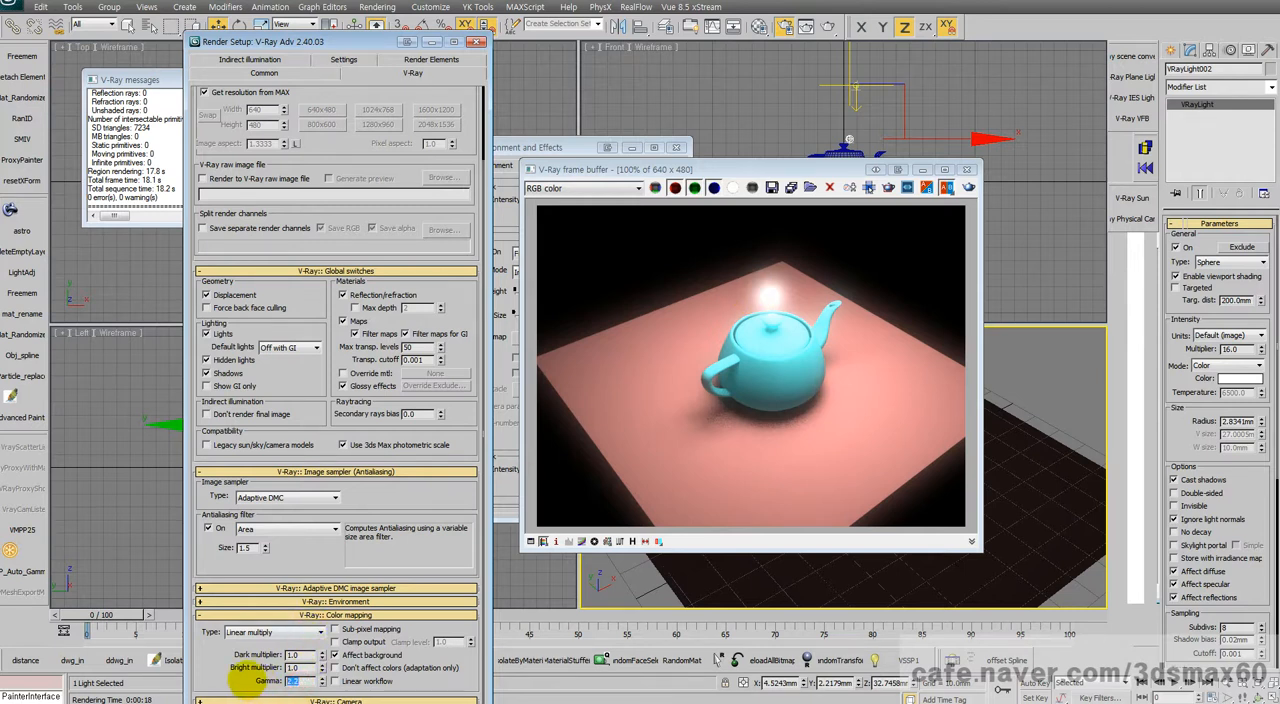
type("1")
left_click(606, 541)
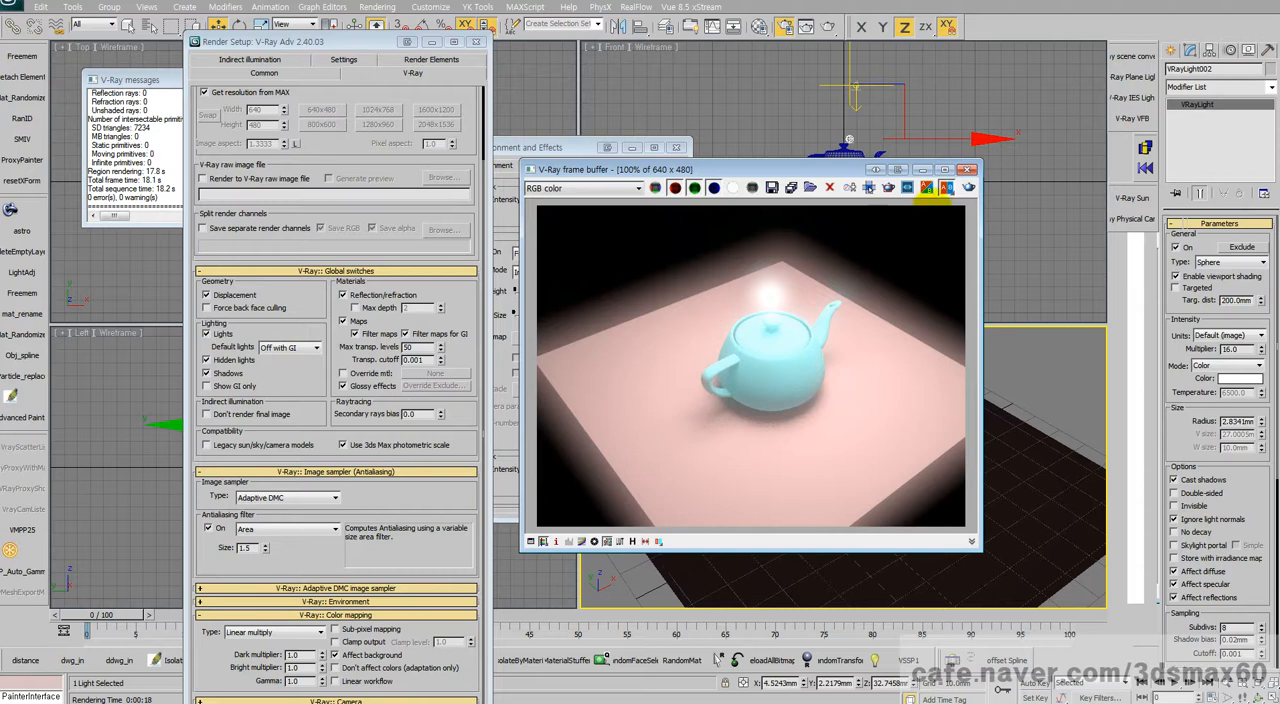
Step: Render the image again and toggle the frame buffer's sRGB display off and on to compare
left_click(968, 187)
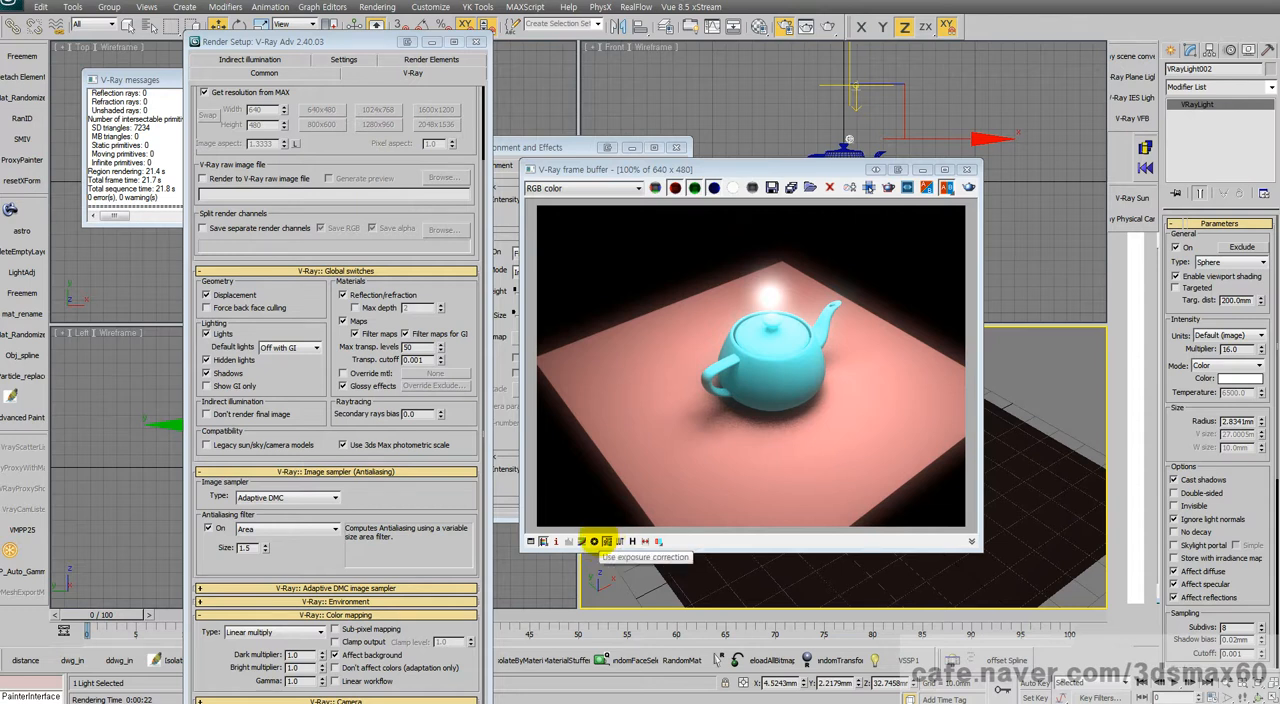
left_click(594, 541)
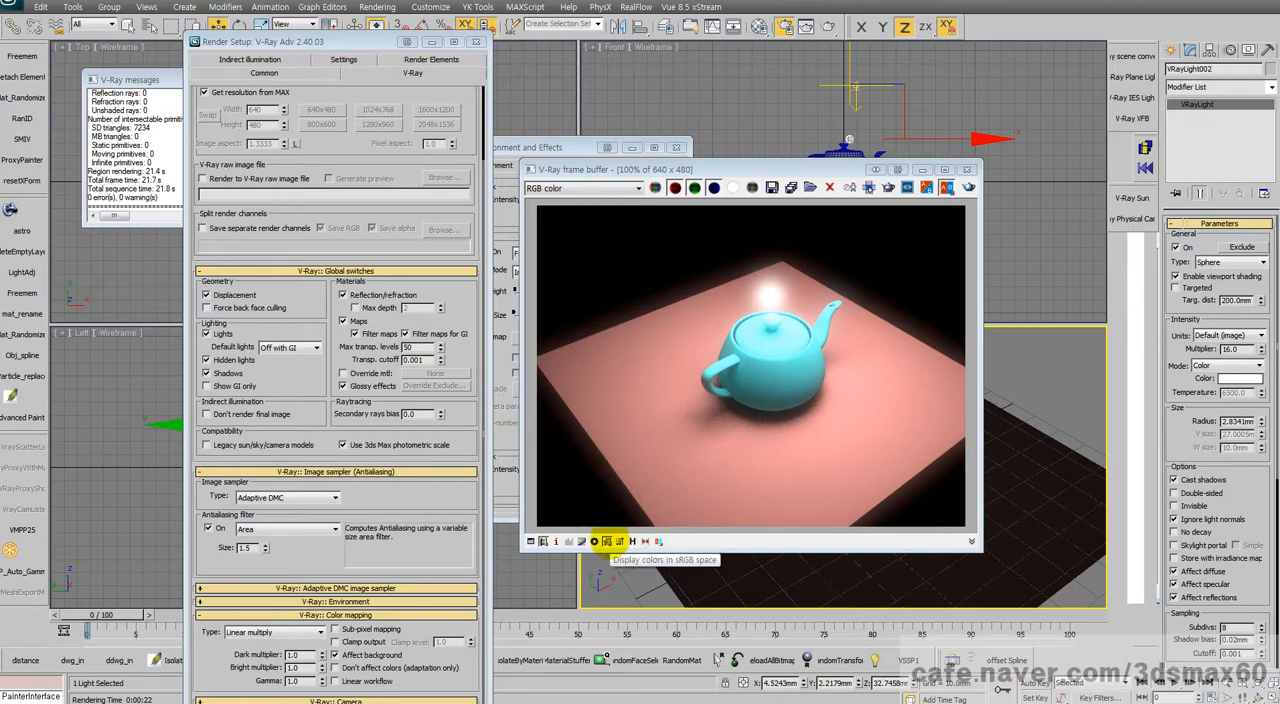
left_click(607, 541)
left_click(607, 541)
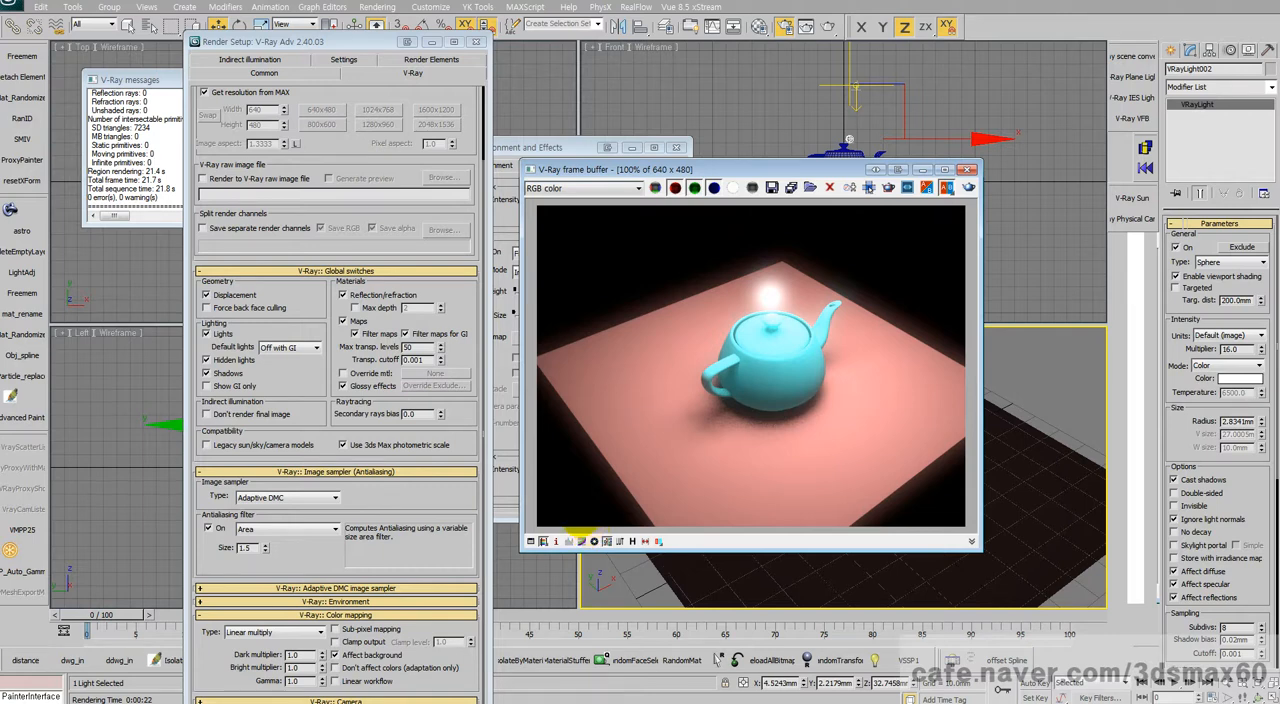
Step: Switch to the 3ds Max session with V-Ray 3.0, try the Color mapping only (no gamma) mode, and restore Color mapping and gamma
key("alt+Tab")
key("alt+Tab")
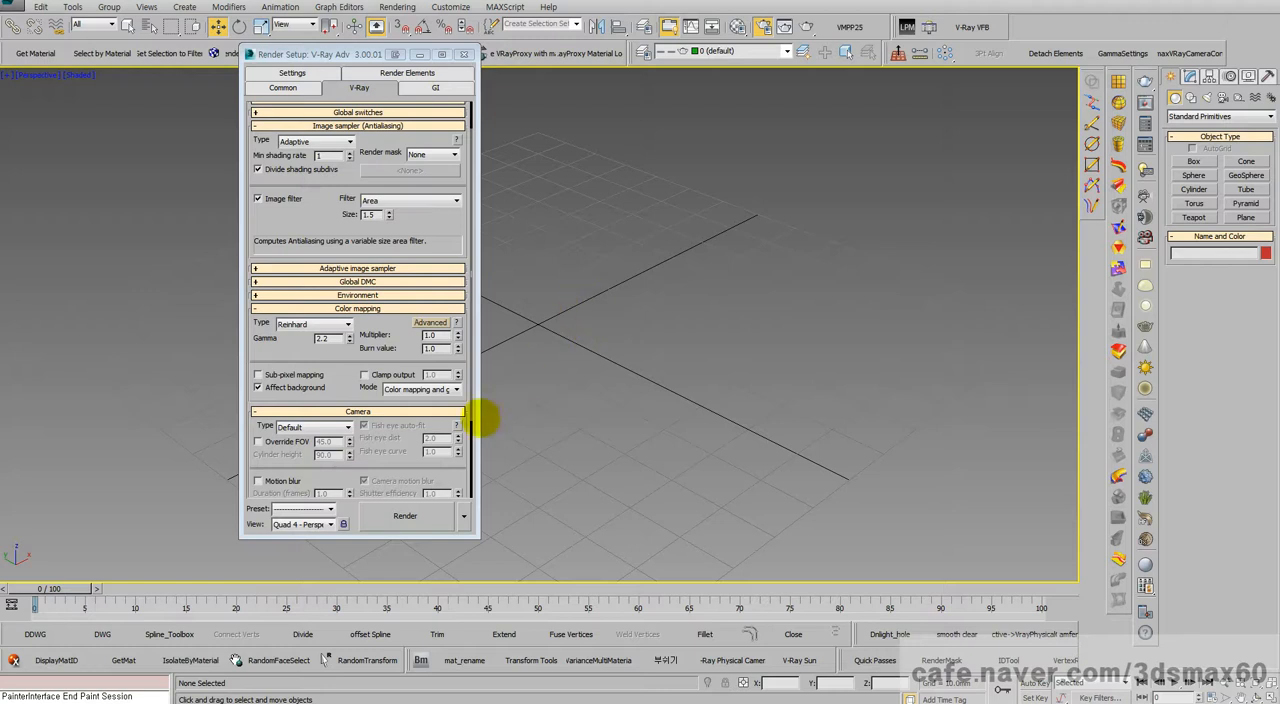
left_click(405, 390)
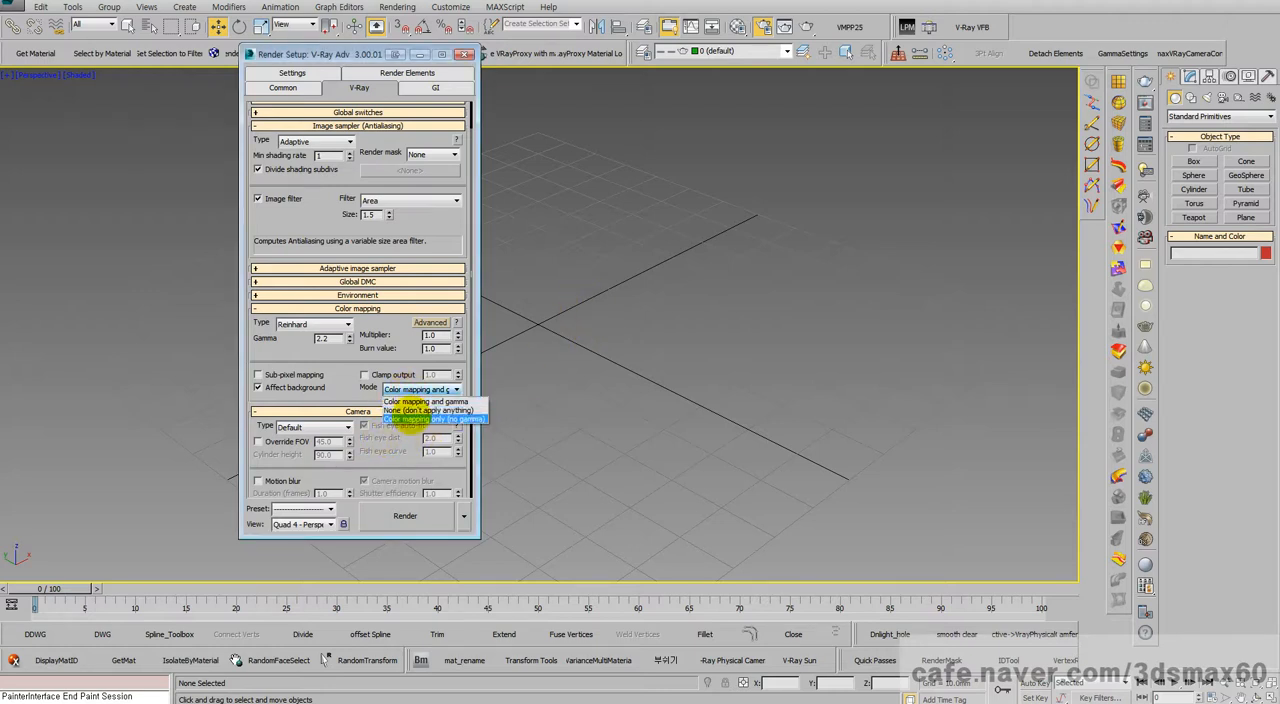
left_click(415, 419)
left_click(429, 390)
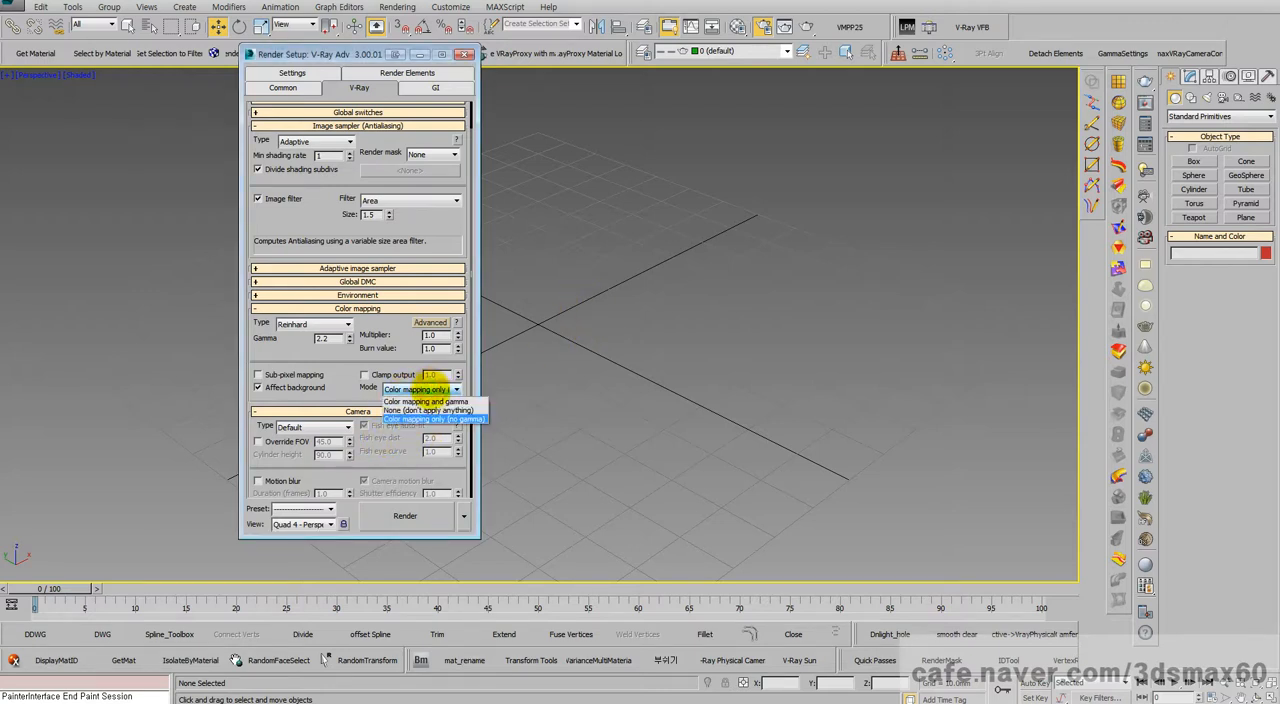
left_click(428, 400)
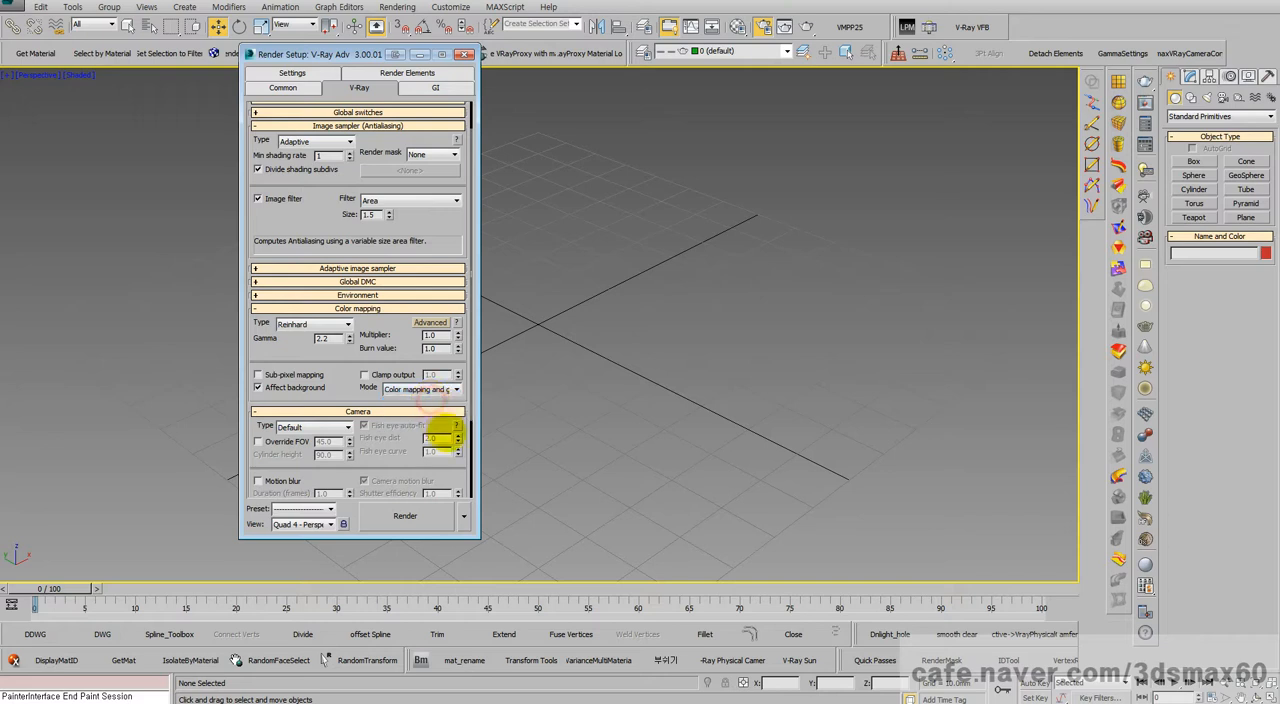
Step: Check the color mapping gamma against the display gamma in the Gamma and LUT preferences, and cancel the dialog
left_click(336, 340)
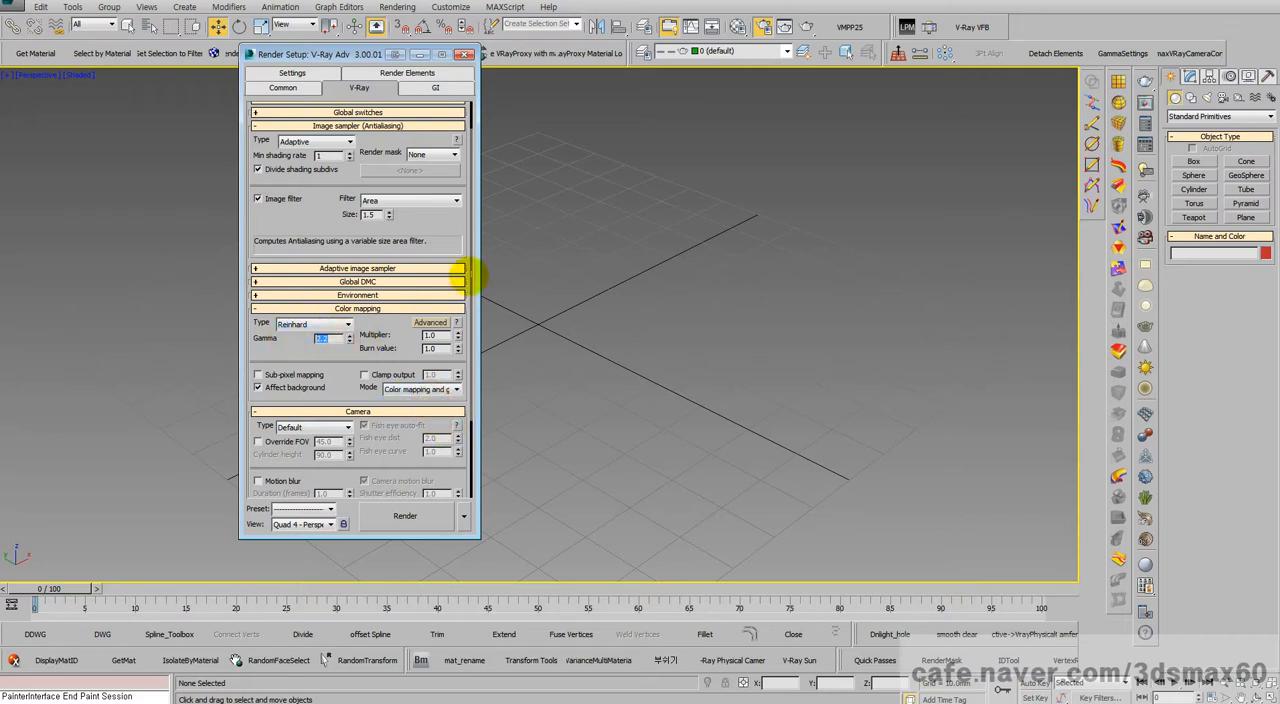
left_click(450, 7)
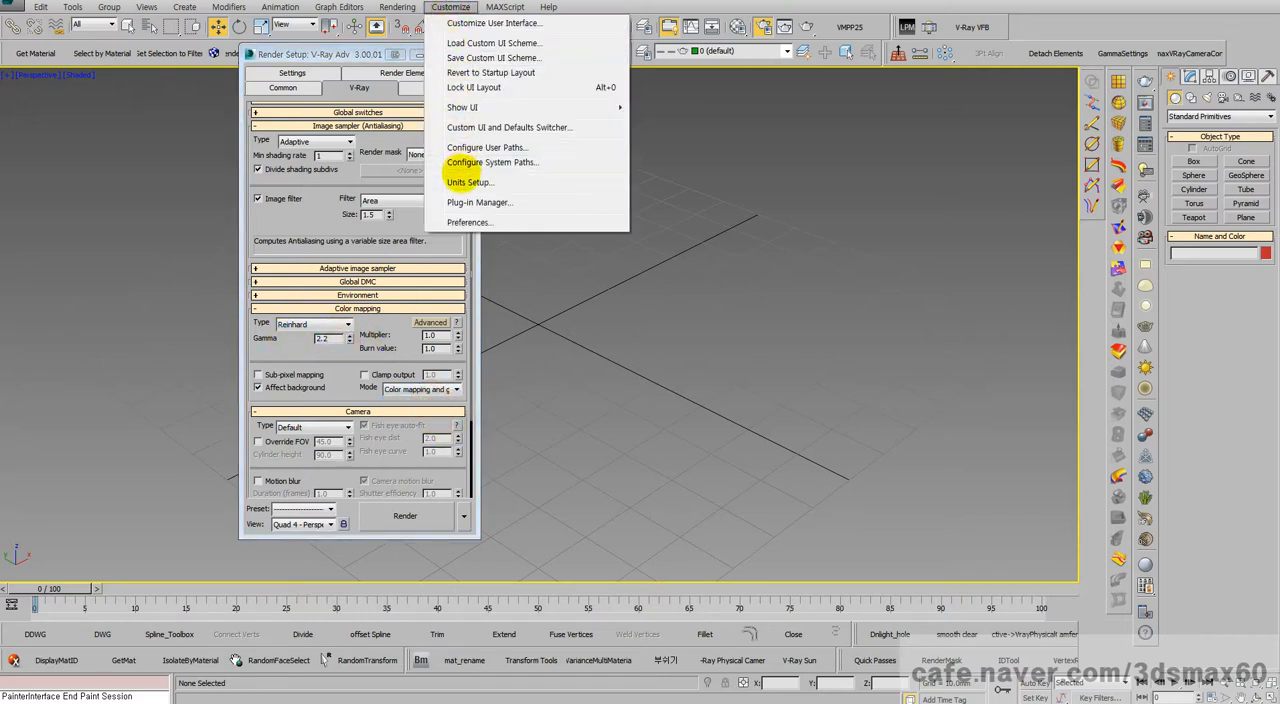
mouse_move(397, 8)
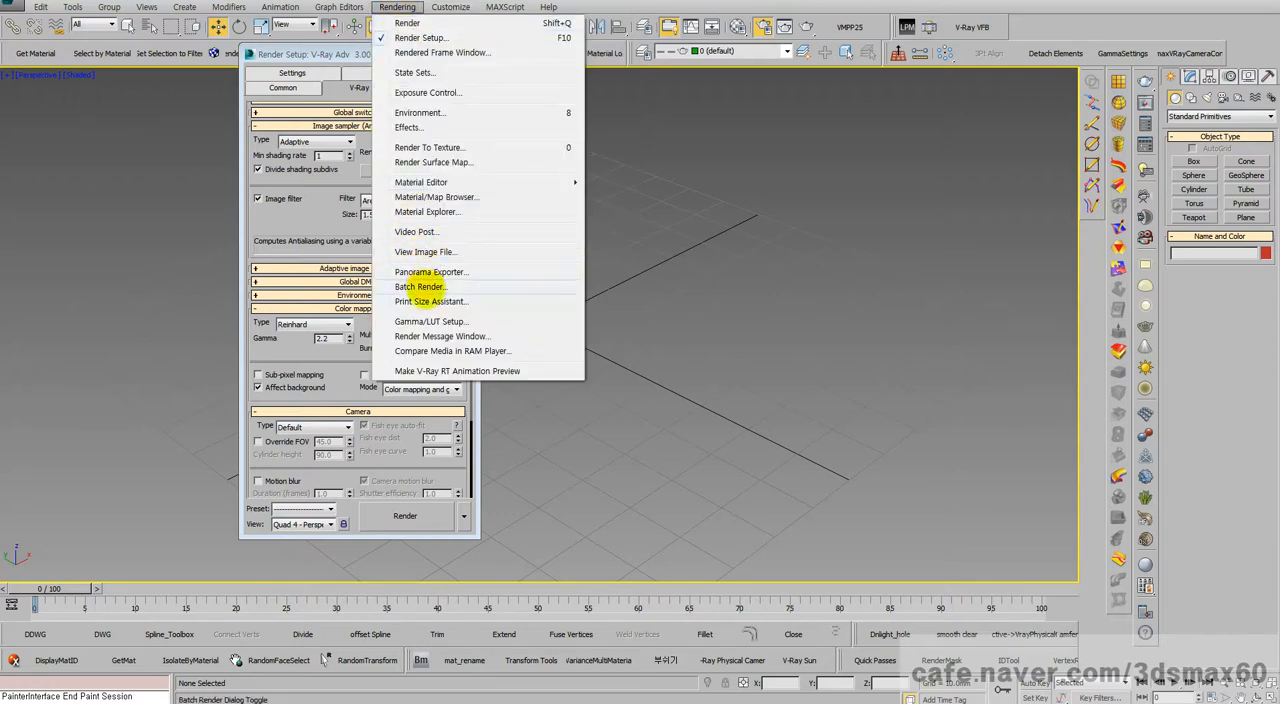
left_click(431, 321)
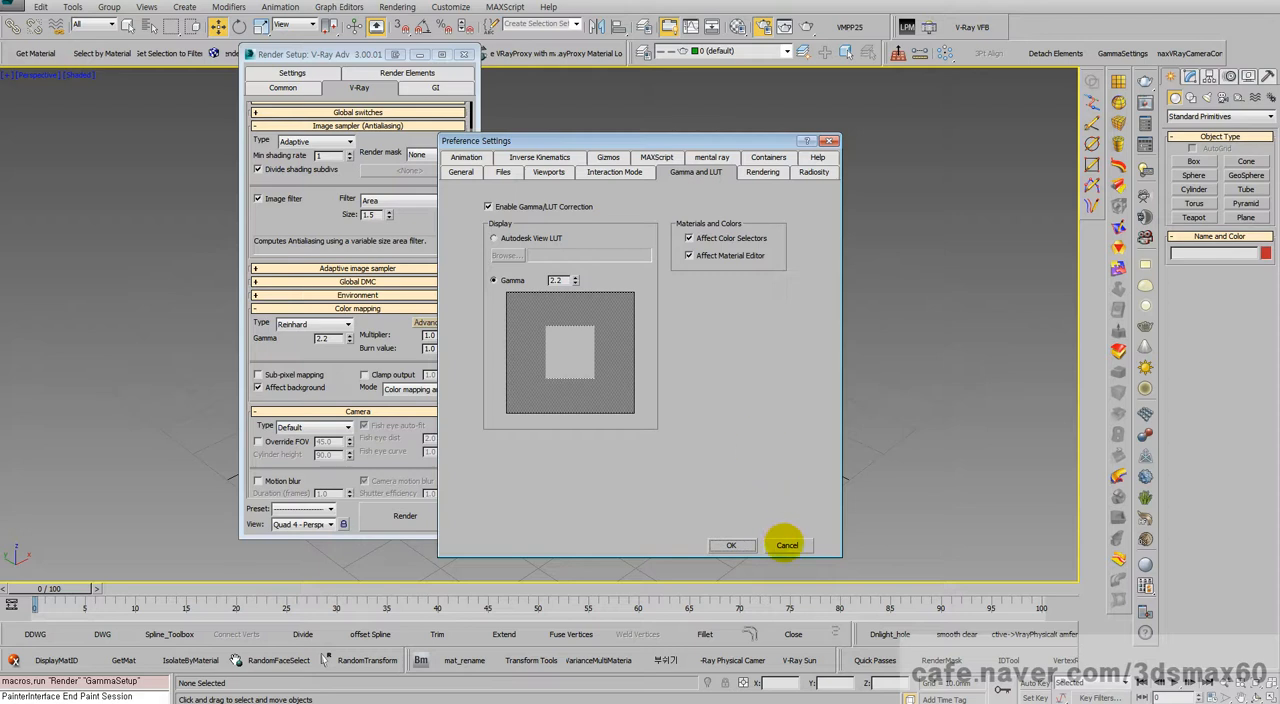
left_click(786, 545)
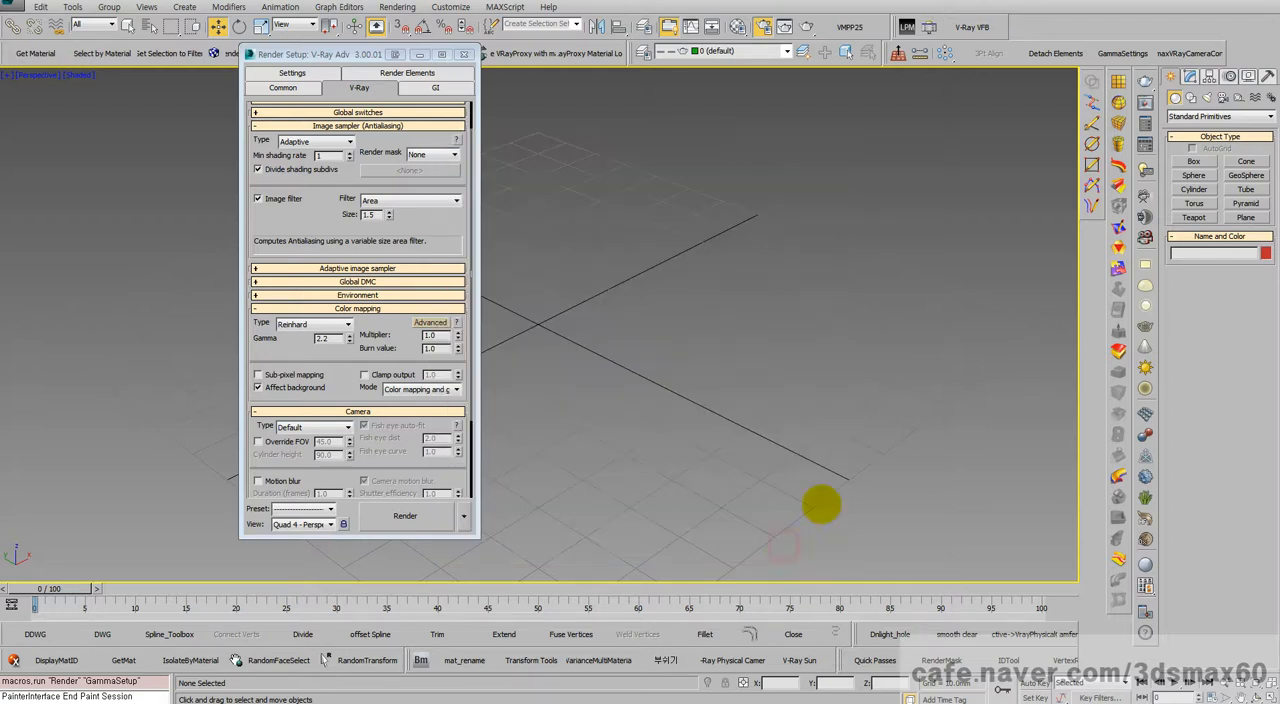
Step: Create a teapot with a radius of about 27 mm at the centre of the perspective view
left_click(1194, 217)
left_click_drag(575, 345, 645, 342)
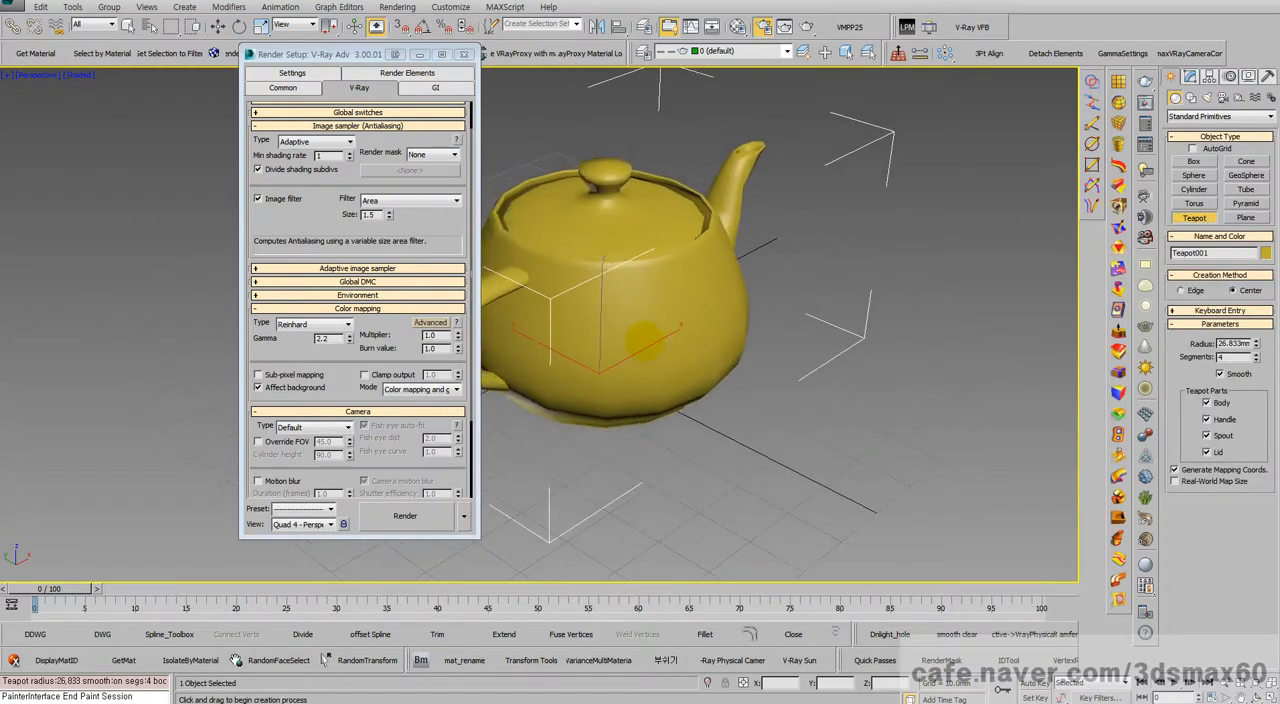
Step: Add a Bitmap map to the diffuse slot of Material #1 and select DA254~11.JPG from the [고해상도] 동양화 백그라운드 이미지 folder
key("m")
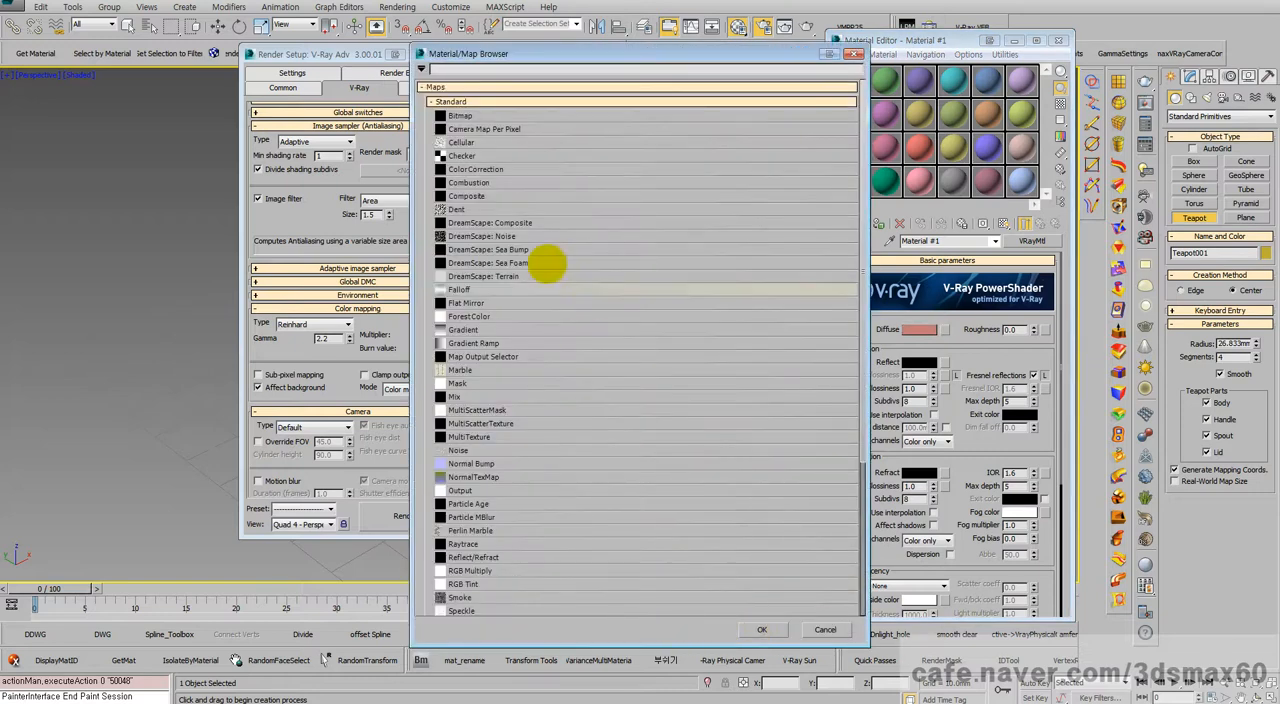
double_click(464, 115)
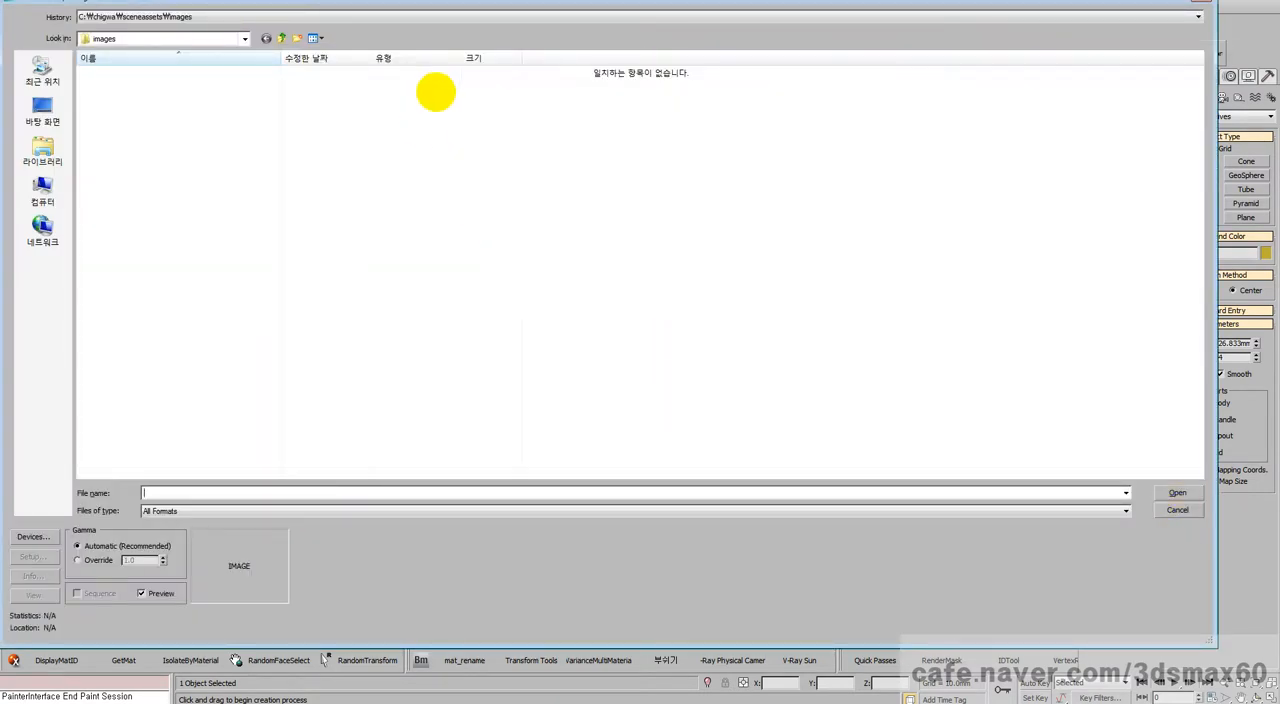
left_click(238, 17)
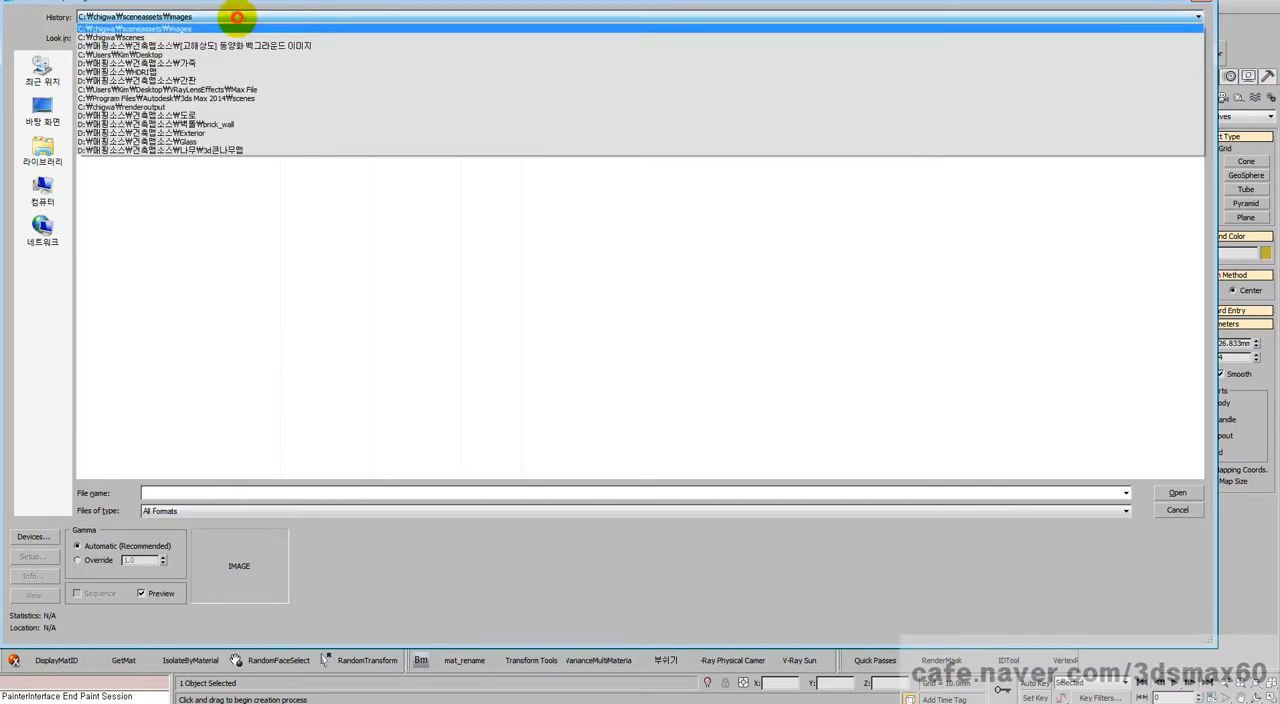
left_click(224, 45)
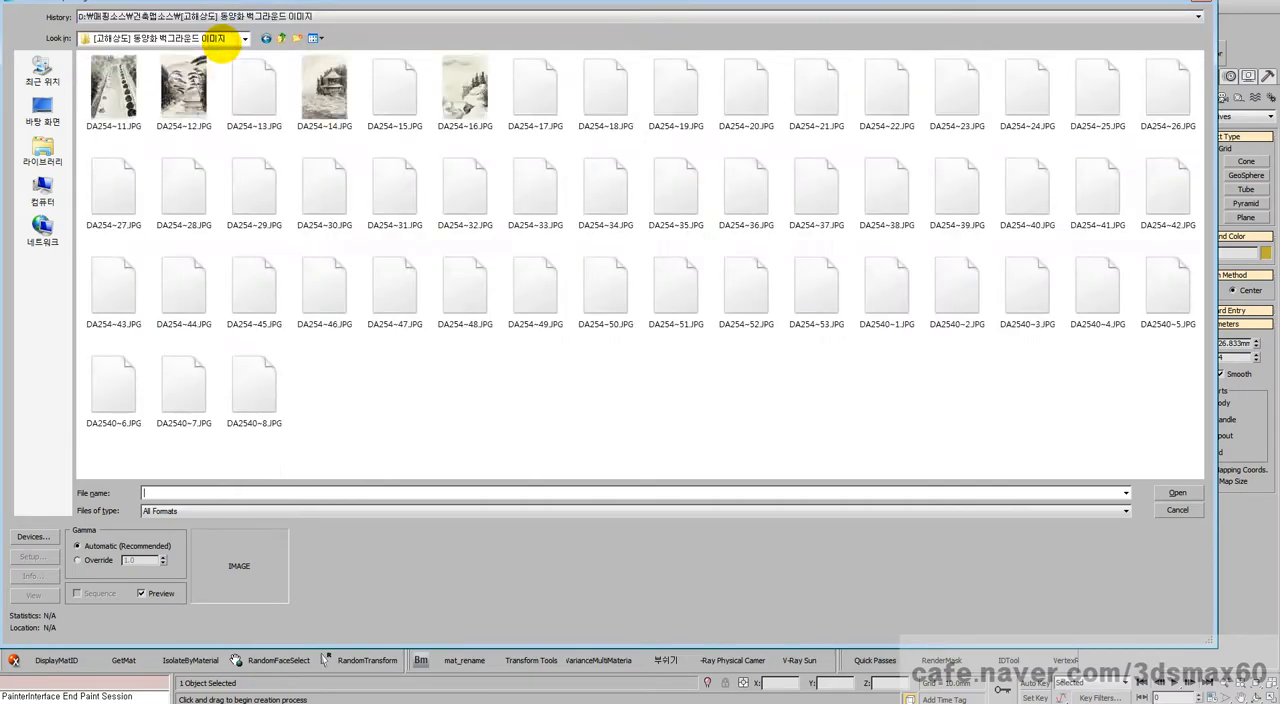
left_click(113, 90)
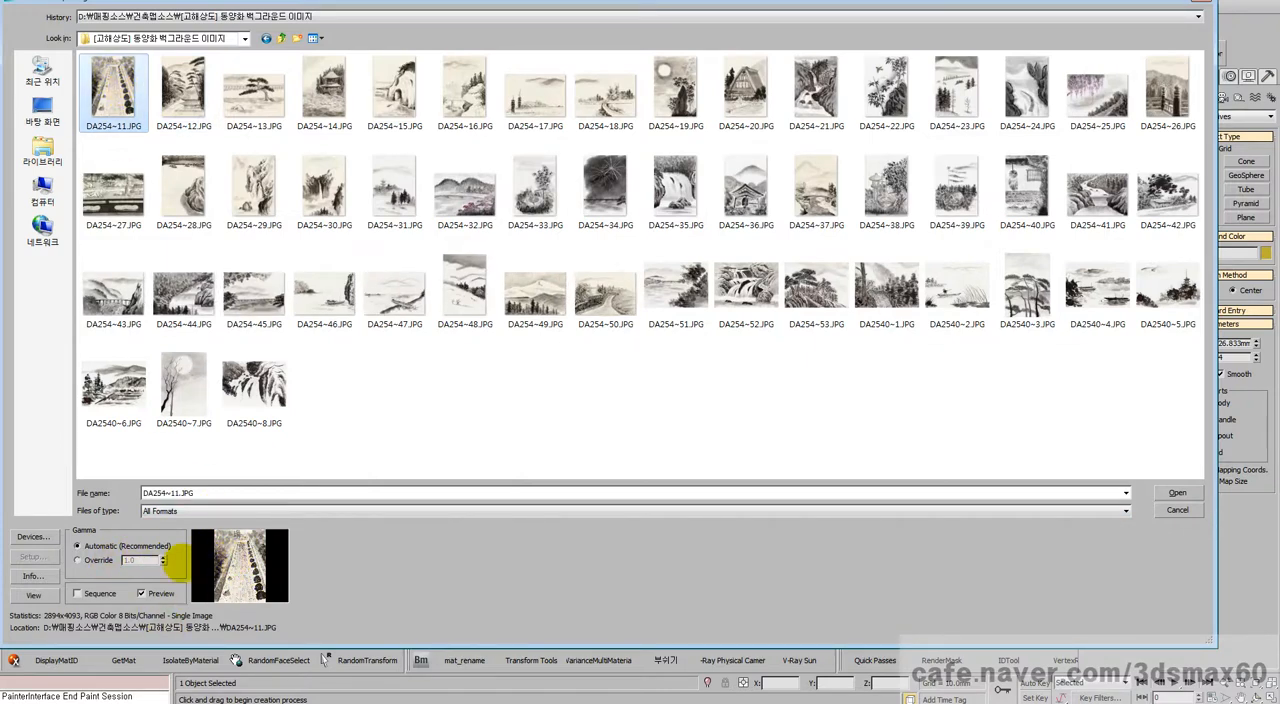
Step: Preview the image with gamma overrides of 0.4545 and 1.0, and return to Automatic gamma
left_click(100, 560)
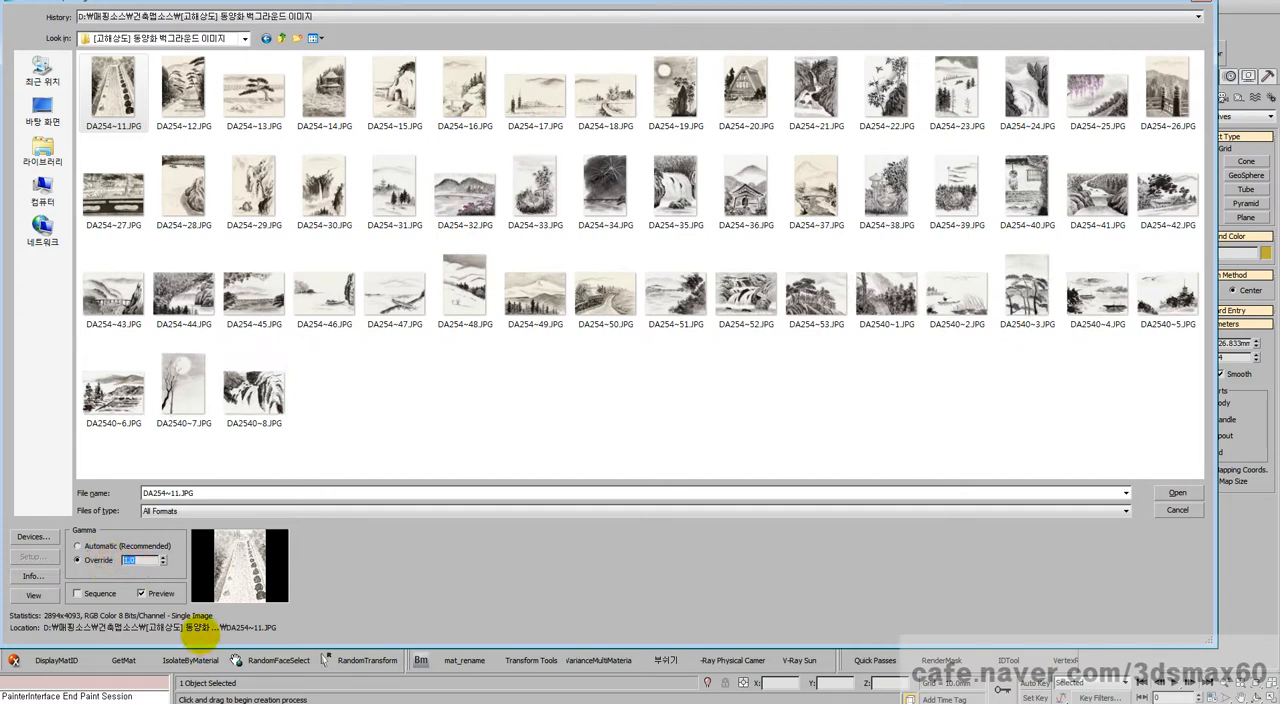
type("0.4545")
key("BackSpace")
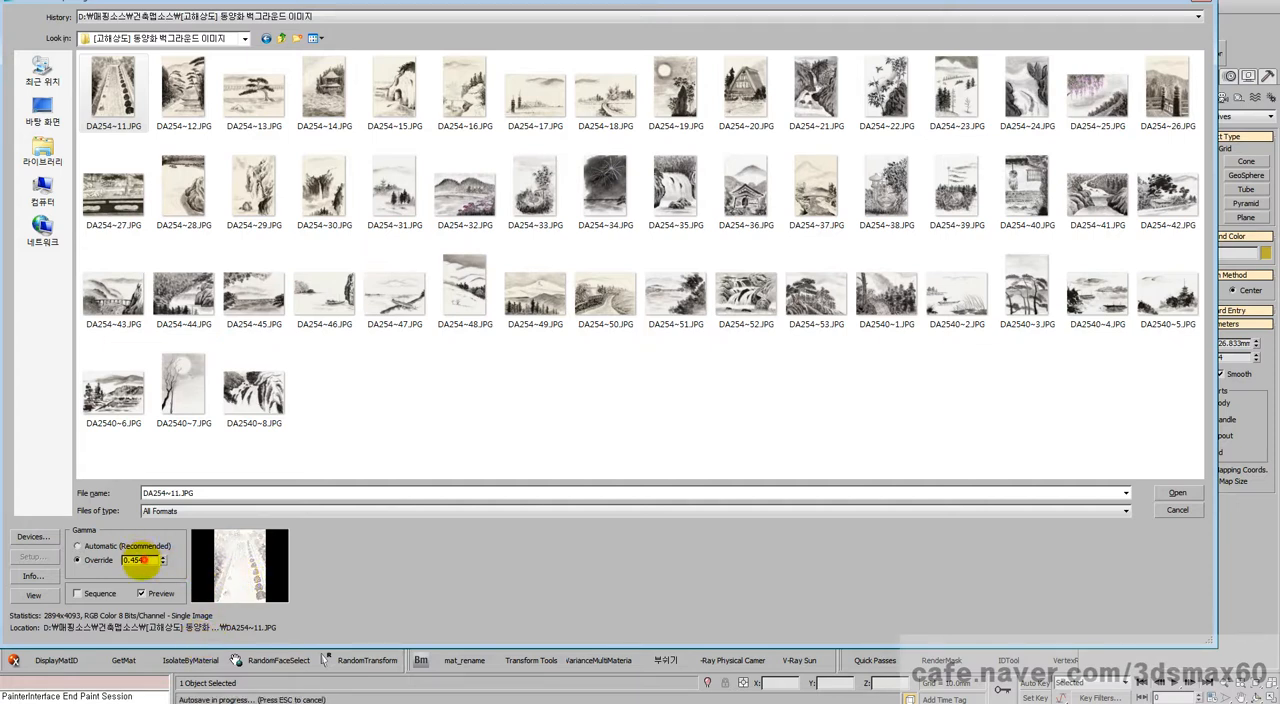
left_click_drag(144, 562, 114, 563)
type("1.0")
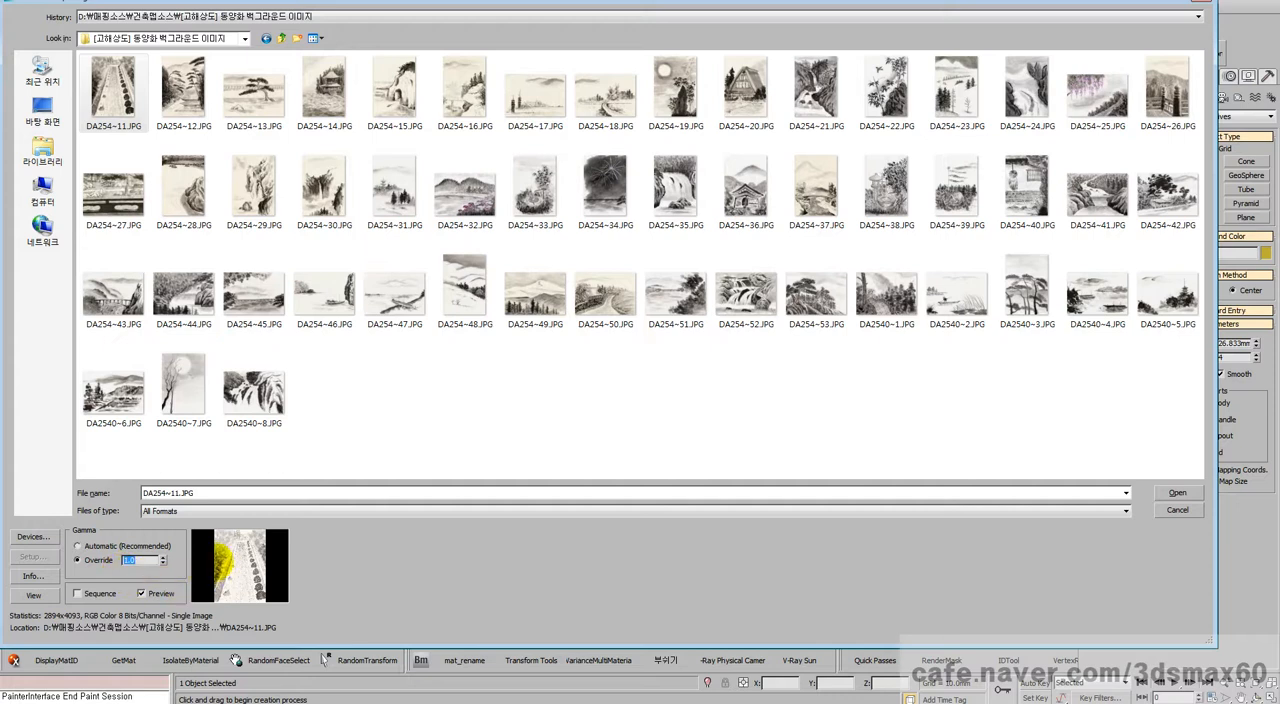
left_click(139, 546)
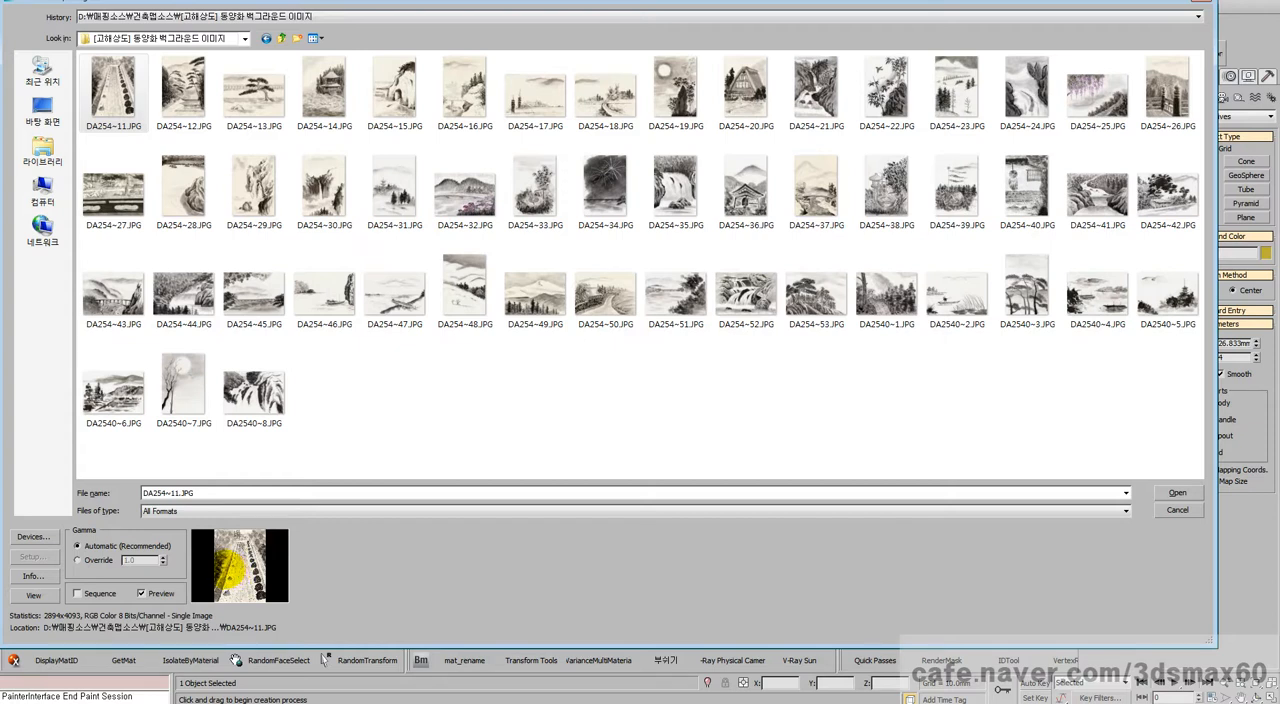
Step: Compare the 1.0 gamma override with Automatic in the image preview again, and cancel the image selection
left_click(95, 559)
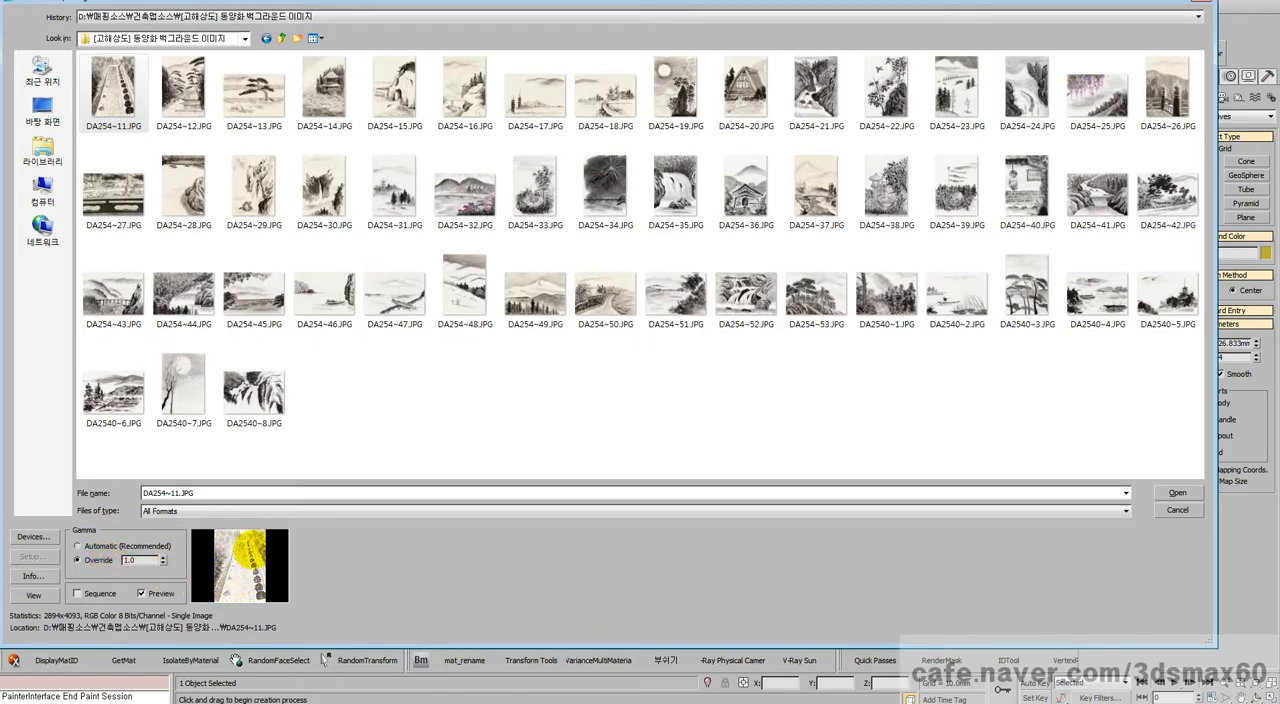
left_click(138, 562)
left_click_drag(138, 562, 94, 566)
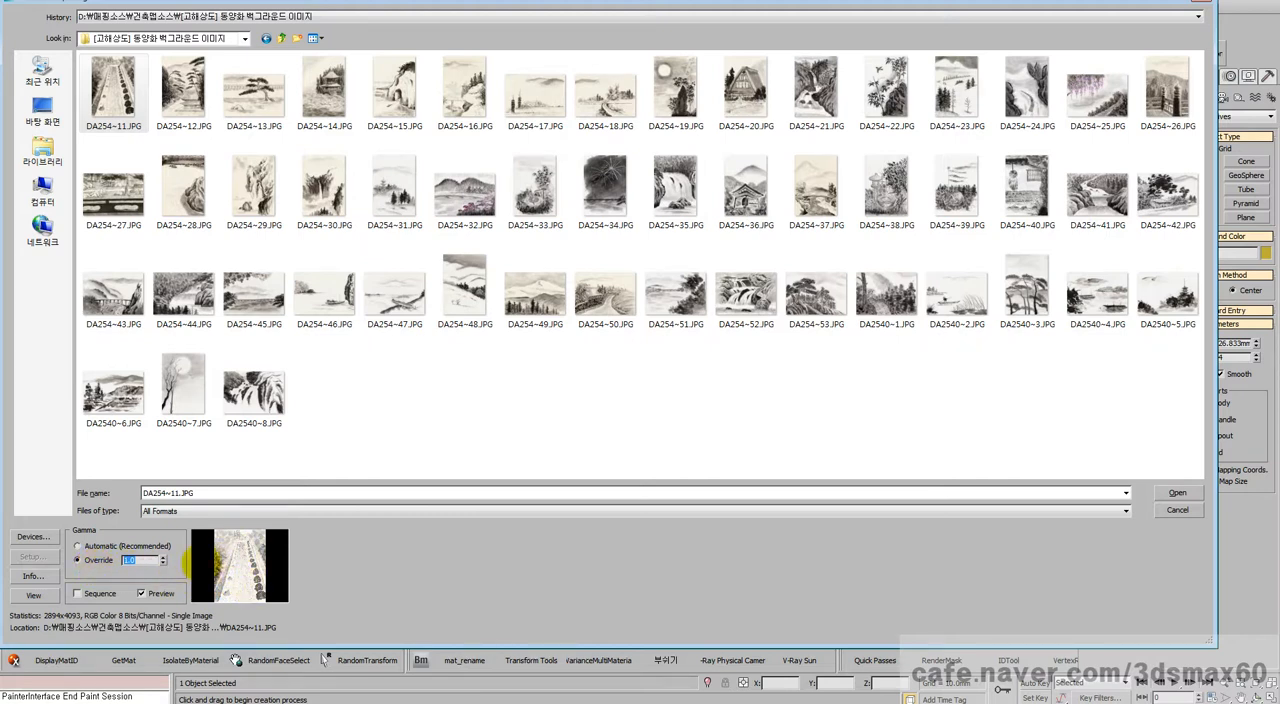
left_click(101, 546)
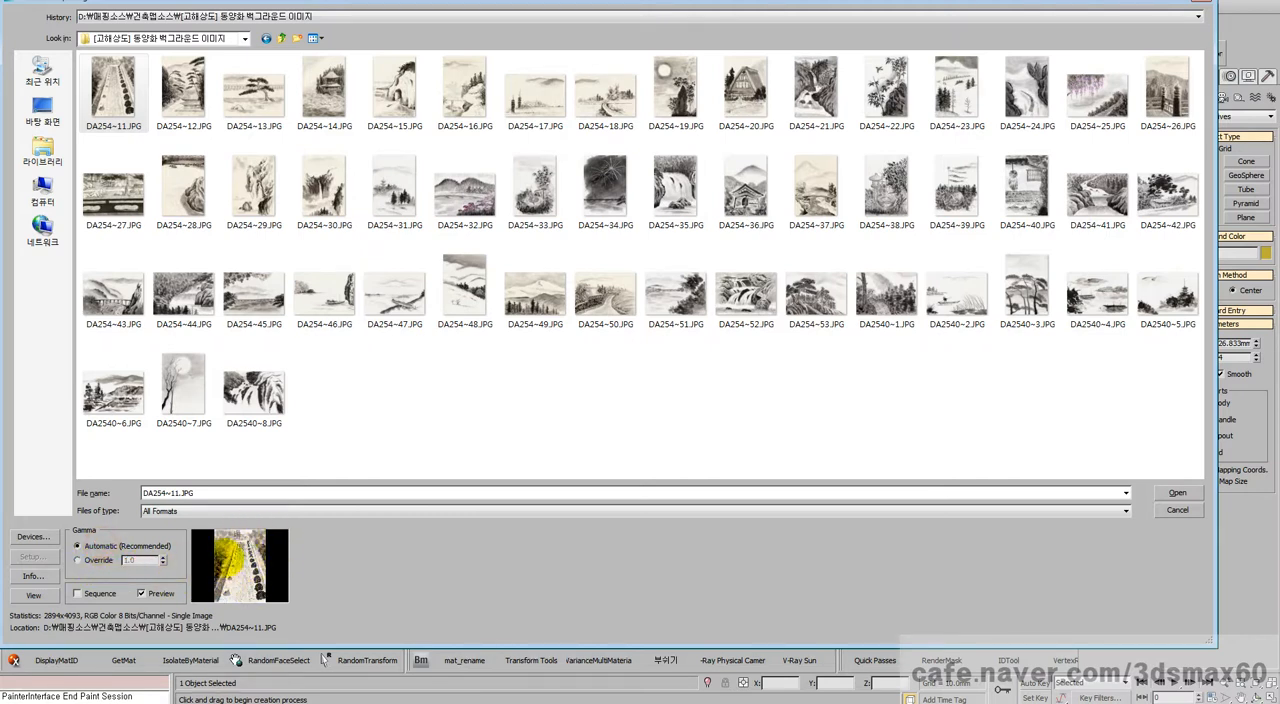
left_click(1177, 510)
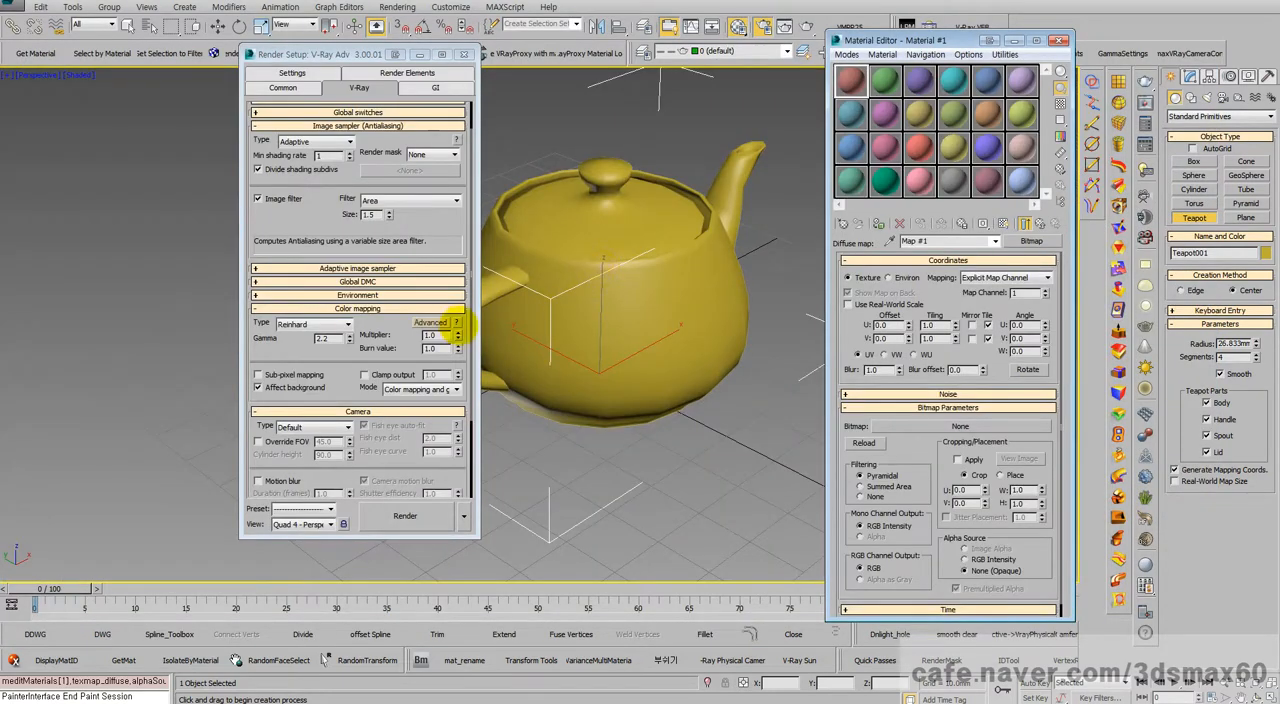
Step: Set the color mapping mode to Color mapping only (no gamma) and render the teapot
double_click(322, 338)
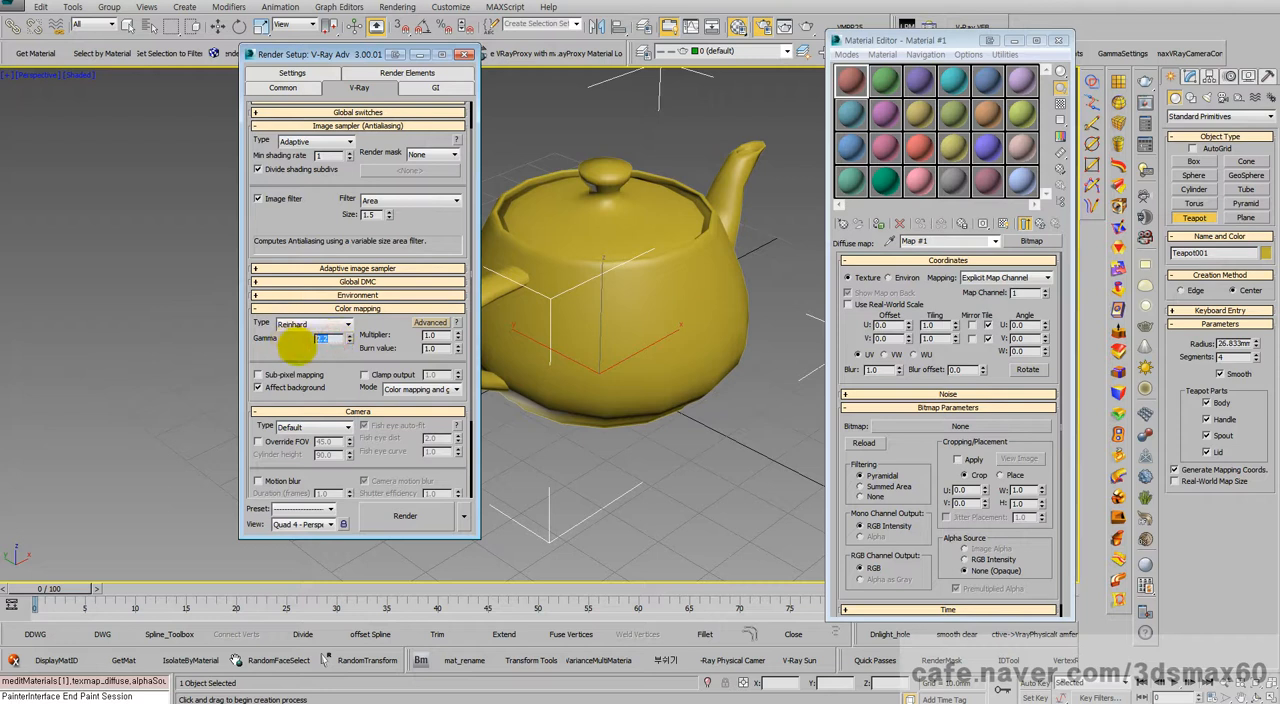
left_click(402, 389)
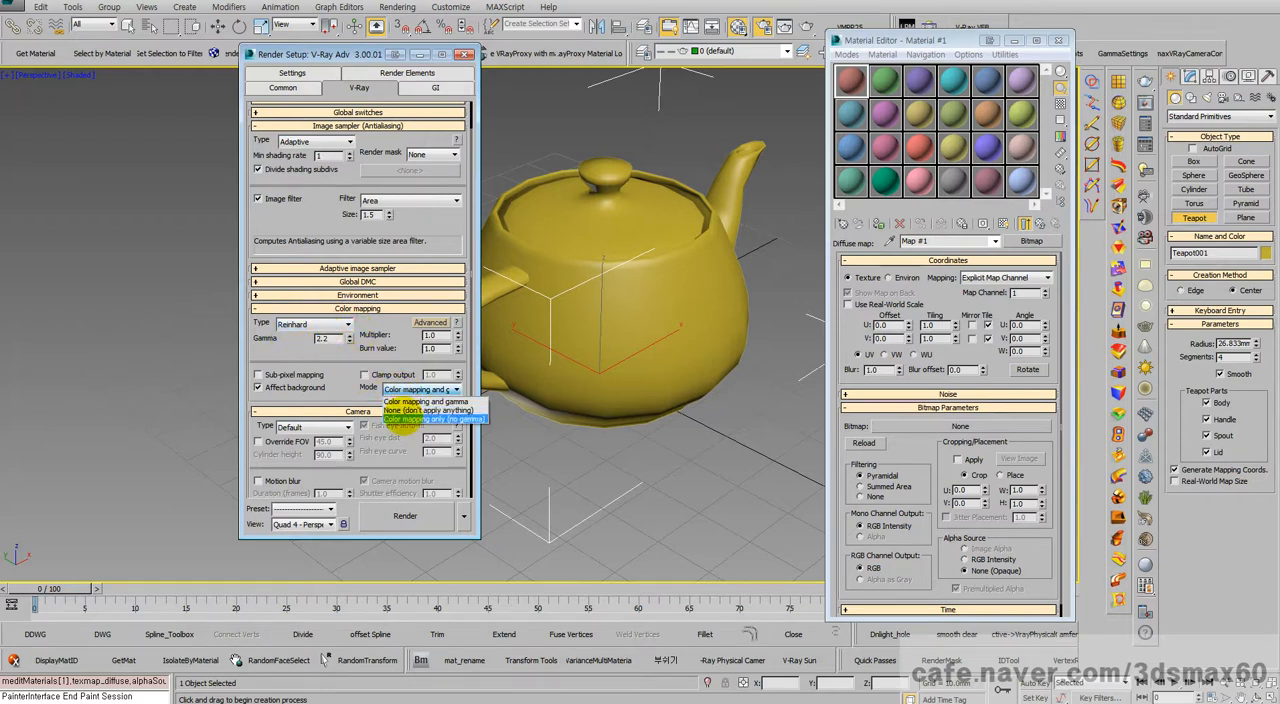
left_click(408, 419)
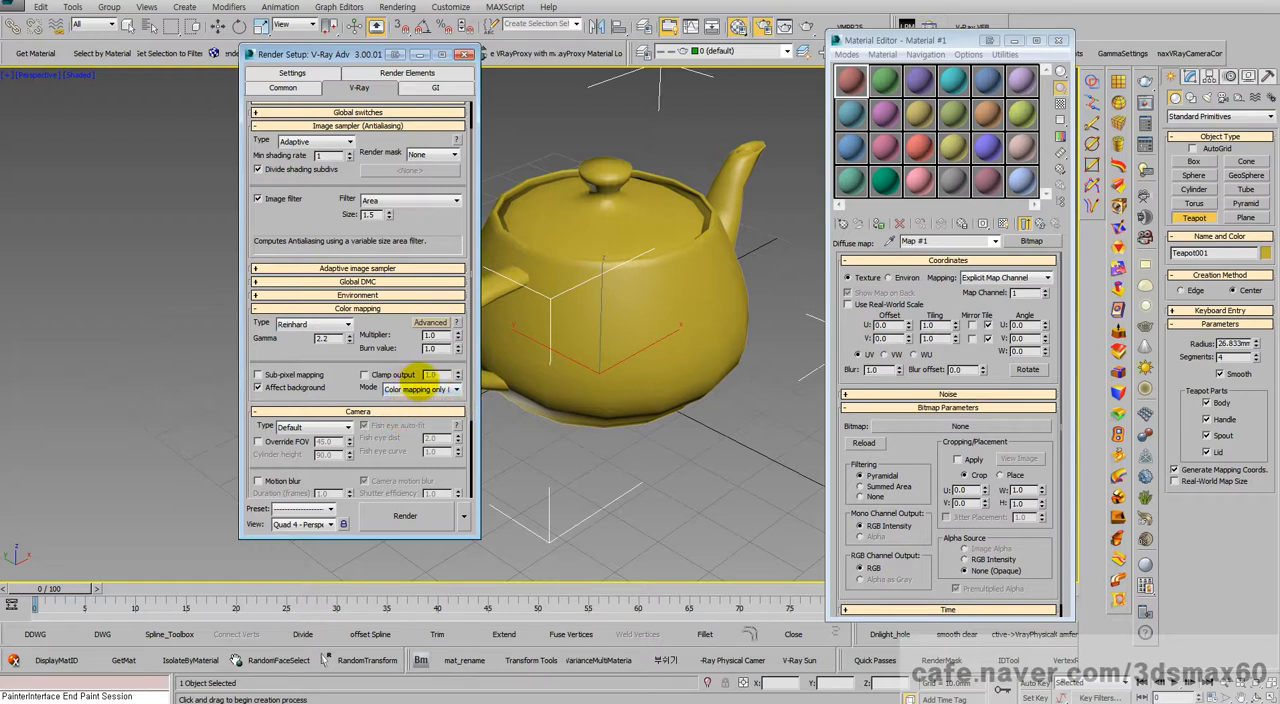
left_click(405, 516)
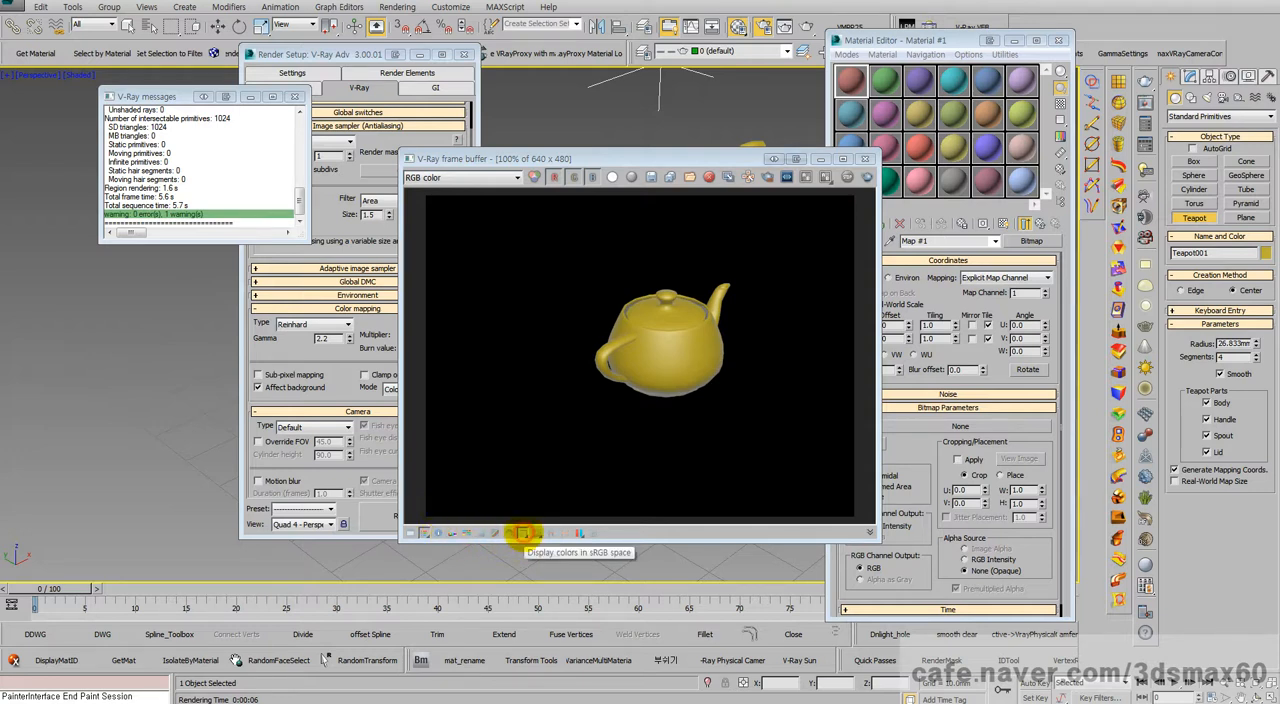
Step: Toggle the frame buffer's sRGB display to compare the rendered teapot, and move the frame buffer aside
left_click(523, 534)
left_click(523, 534)
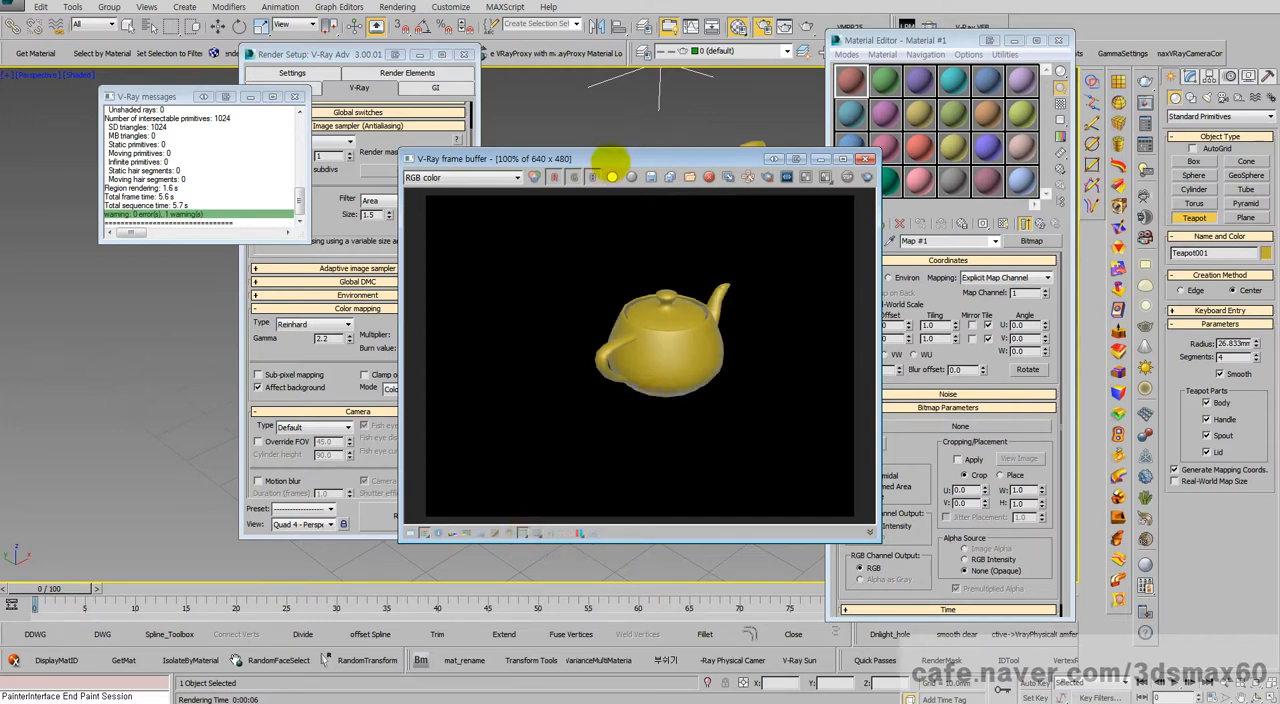
left_click_drag(612, 162, 772, 140)
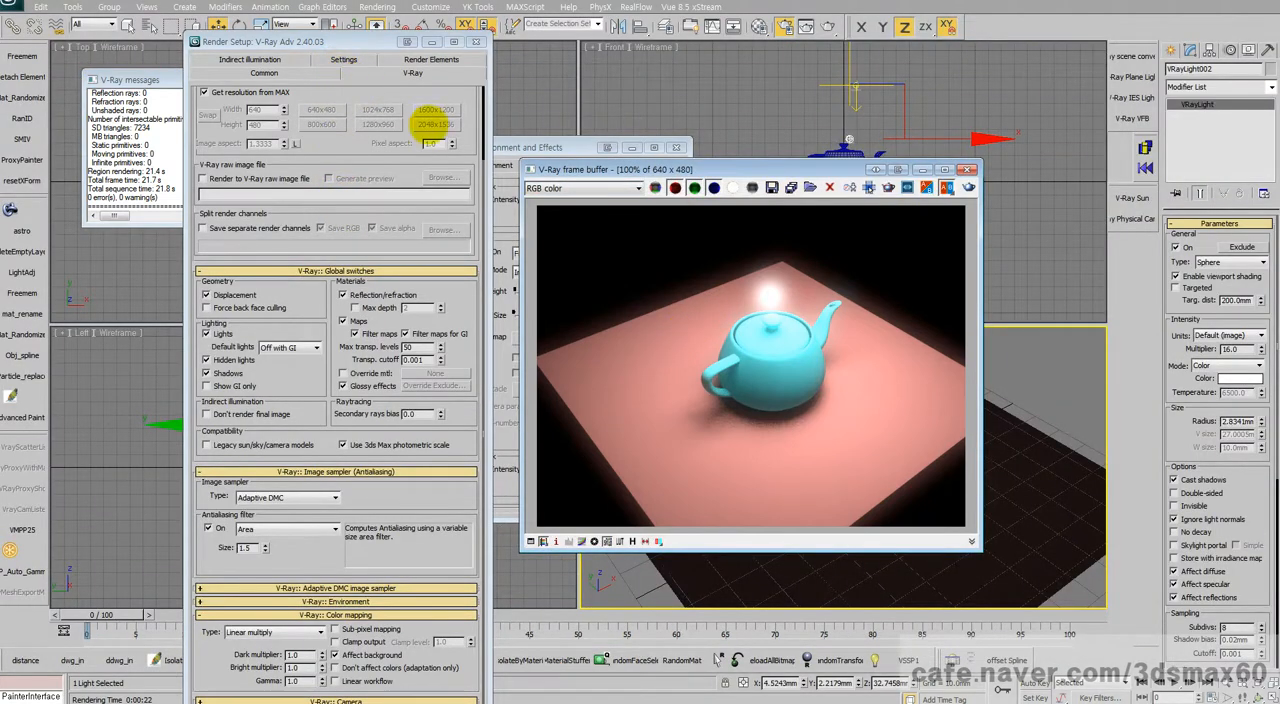
Step: Switch to the 3ds Max session with V-Ray 2.40 and delete the lens effect from the Environment and Effects list
left_click(512, 149)
left_click_drag(566, 203, 523, 570)
left_click(643, 225)
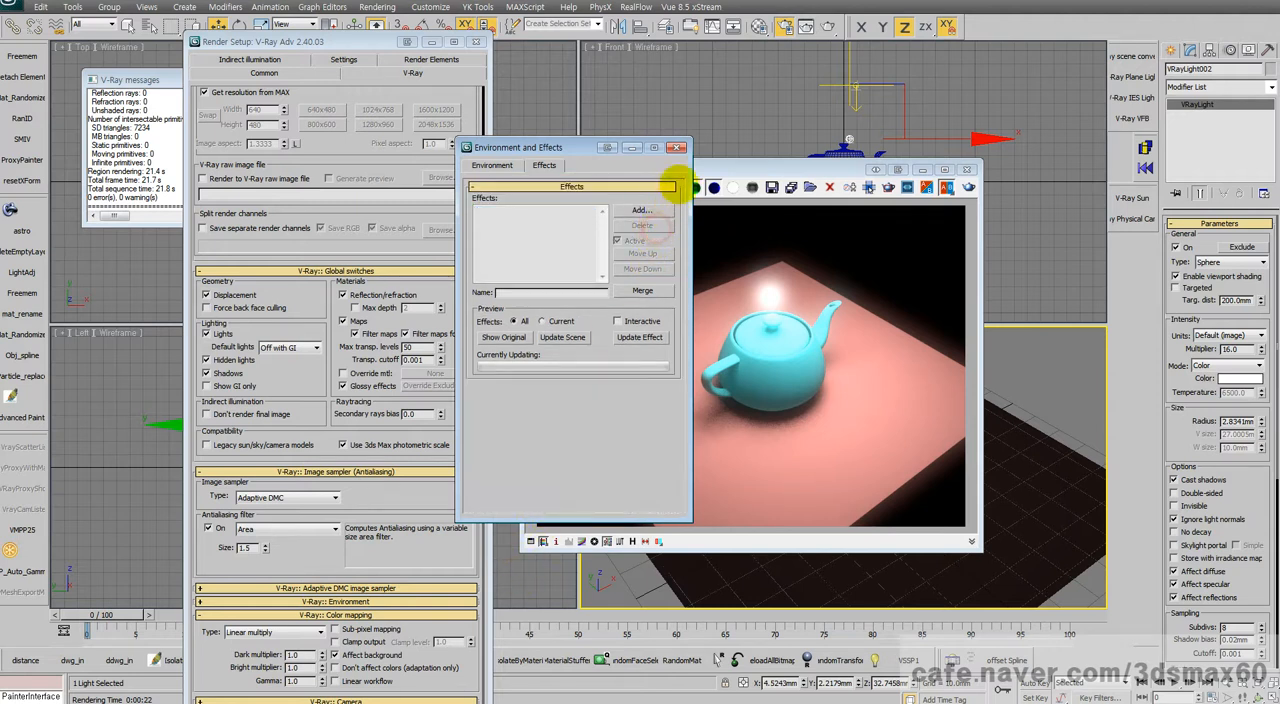
left_click(677, 148)
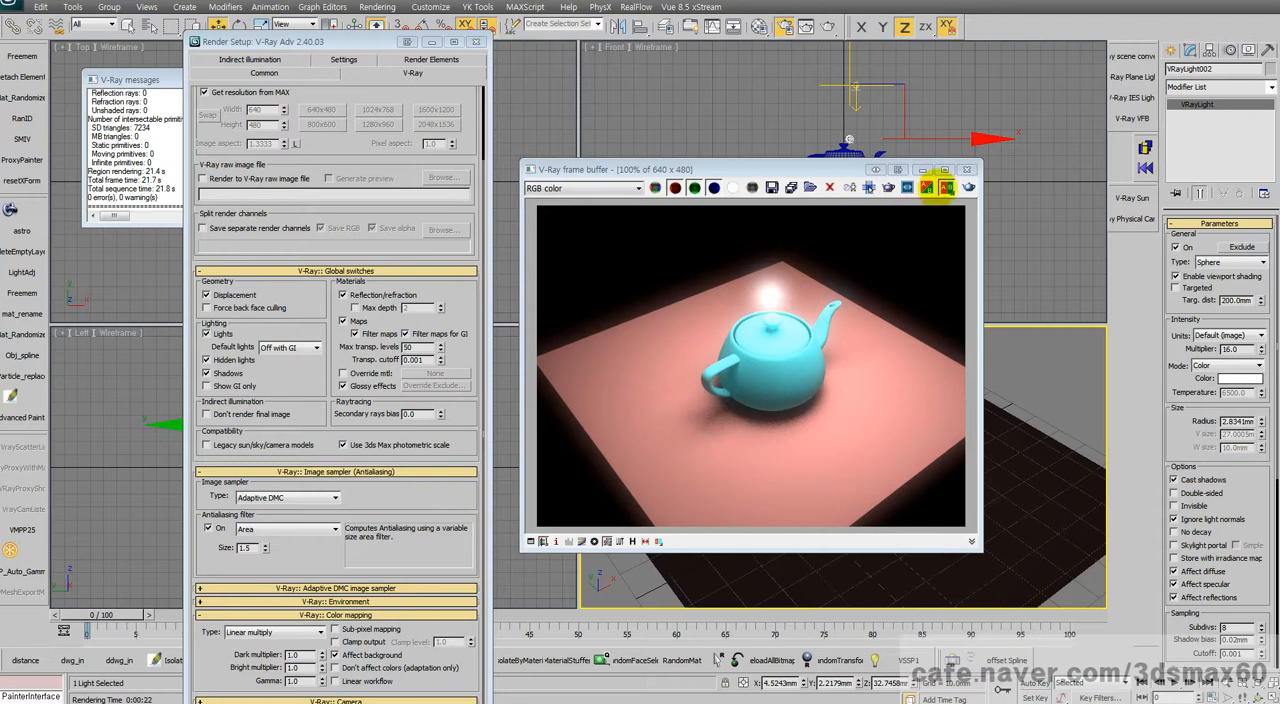
Step: Close the frame buffer, delete the sphere light above the teapot, and set the plane light's multiplier to 10
left_click(967, 169)
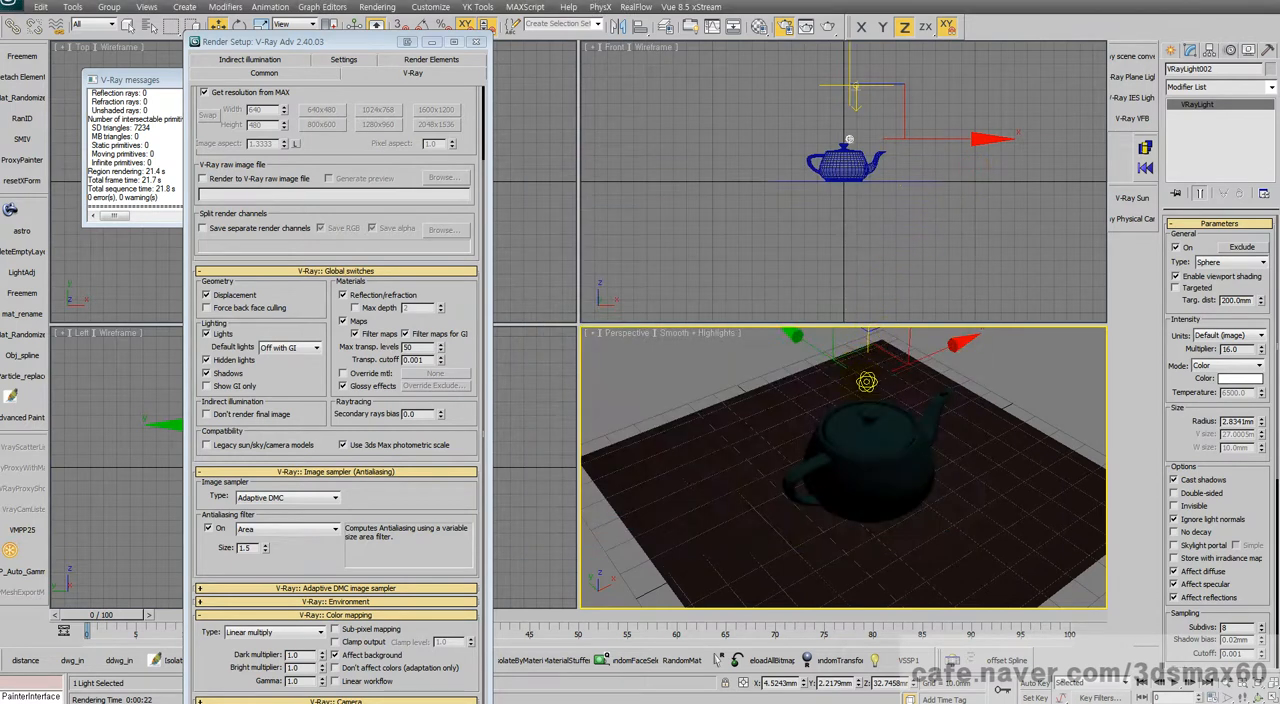
key("Delete")
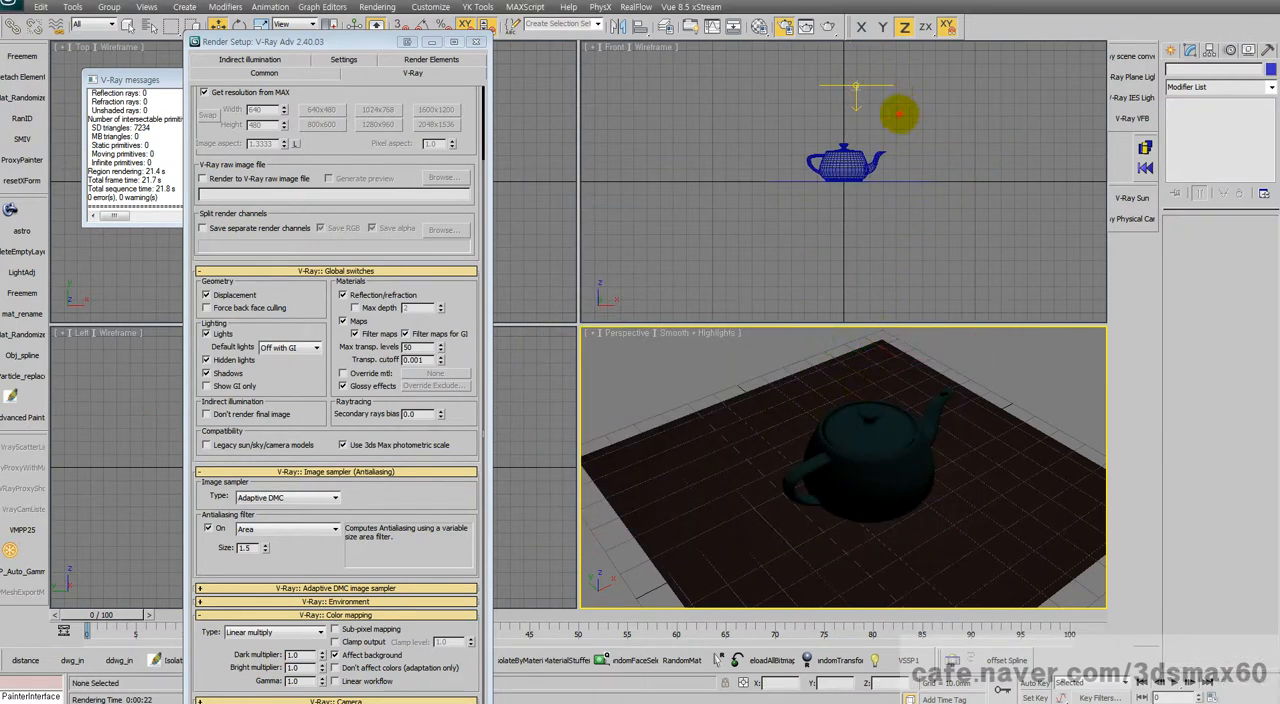
left_click(848, 84)
right_click(1030, 438)
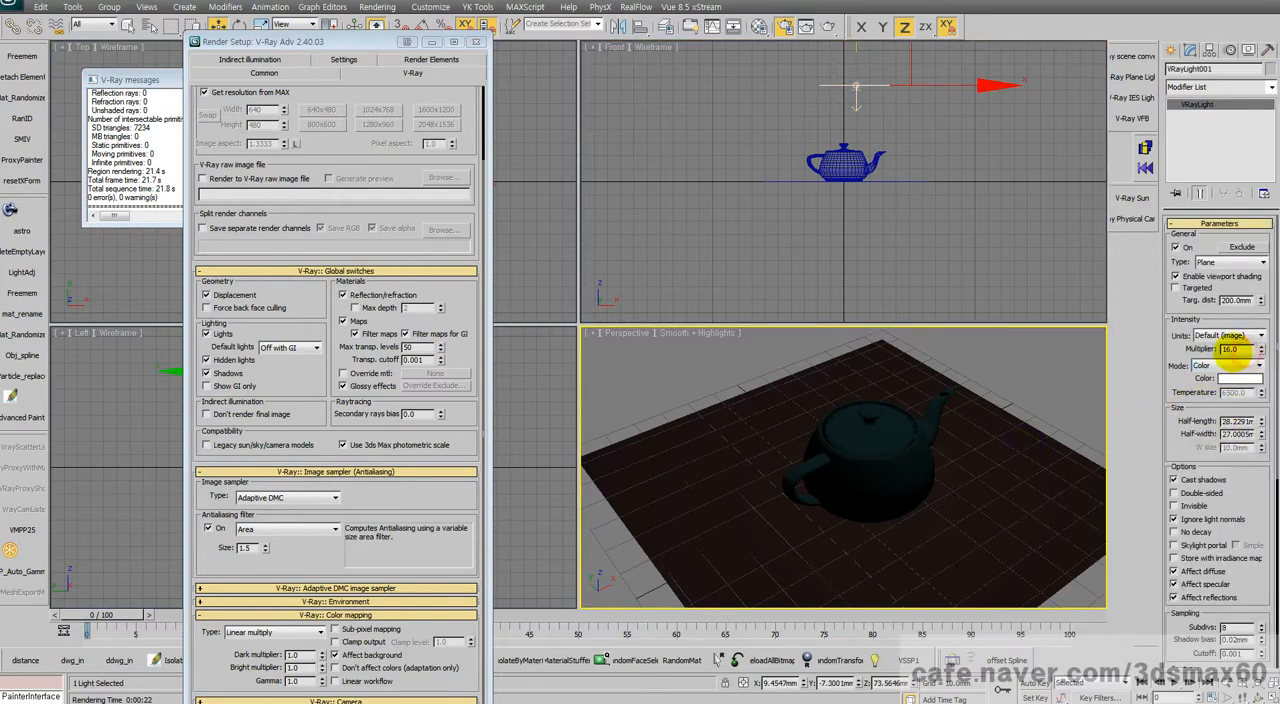
left_click_drag(1240, 350, 1185, 347)
type("1")
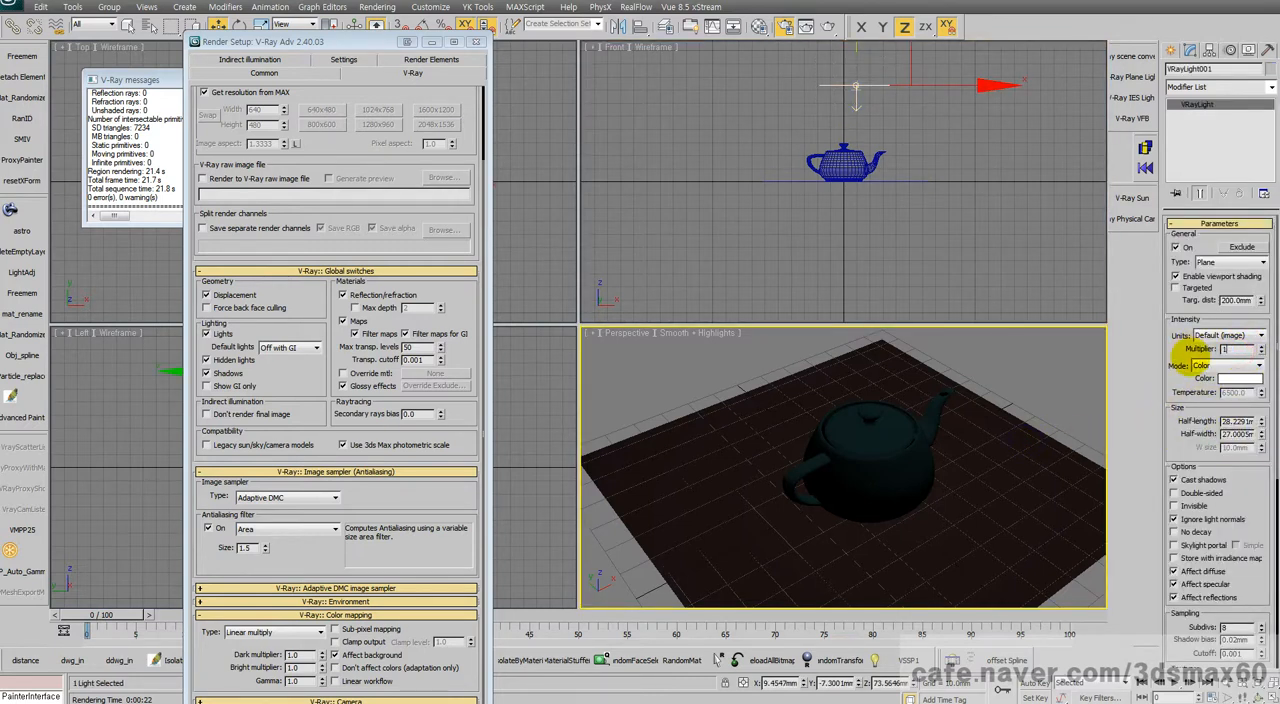
type("0")
key("Return")
right_click(817, 459)
left_click(821, 464)
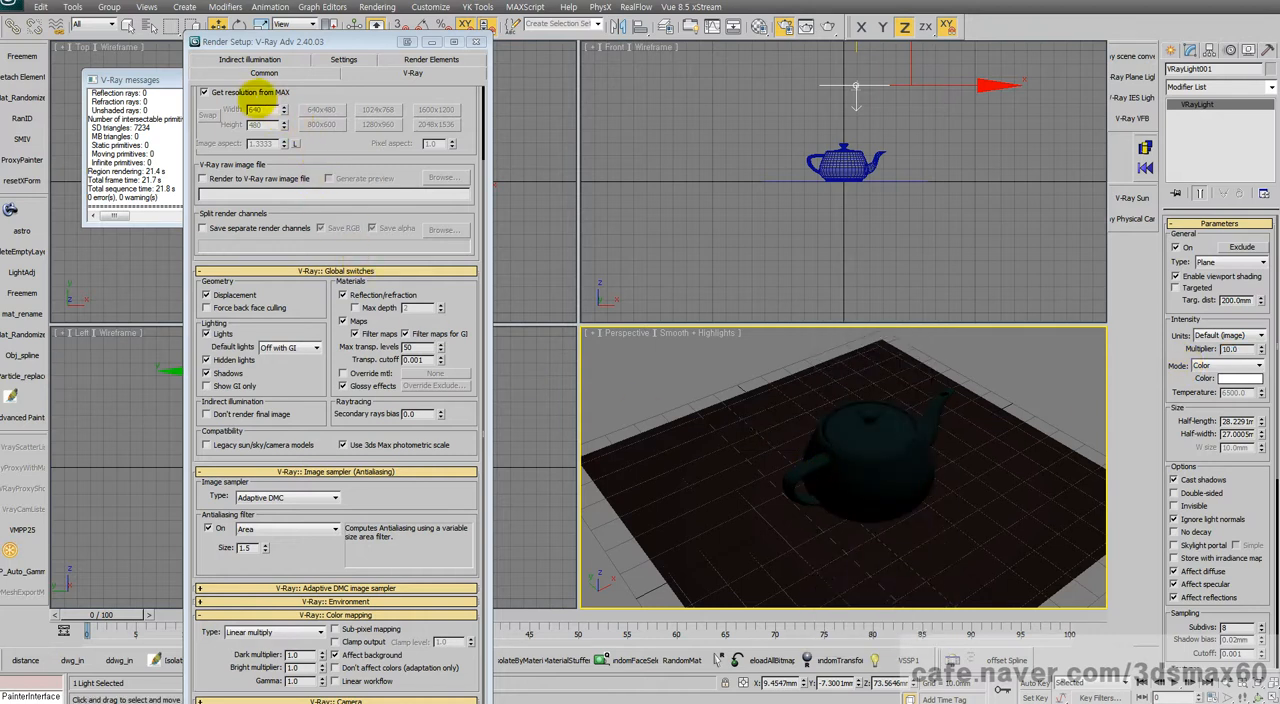
Step: Turn off Get resolution from MAX in the V-Ray frame buffer settings
left_click(252, 92)
right_click(720, 434)
left_click(717, 434)
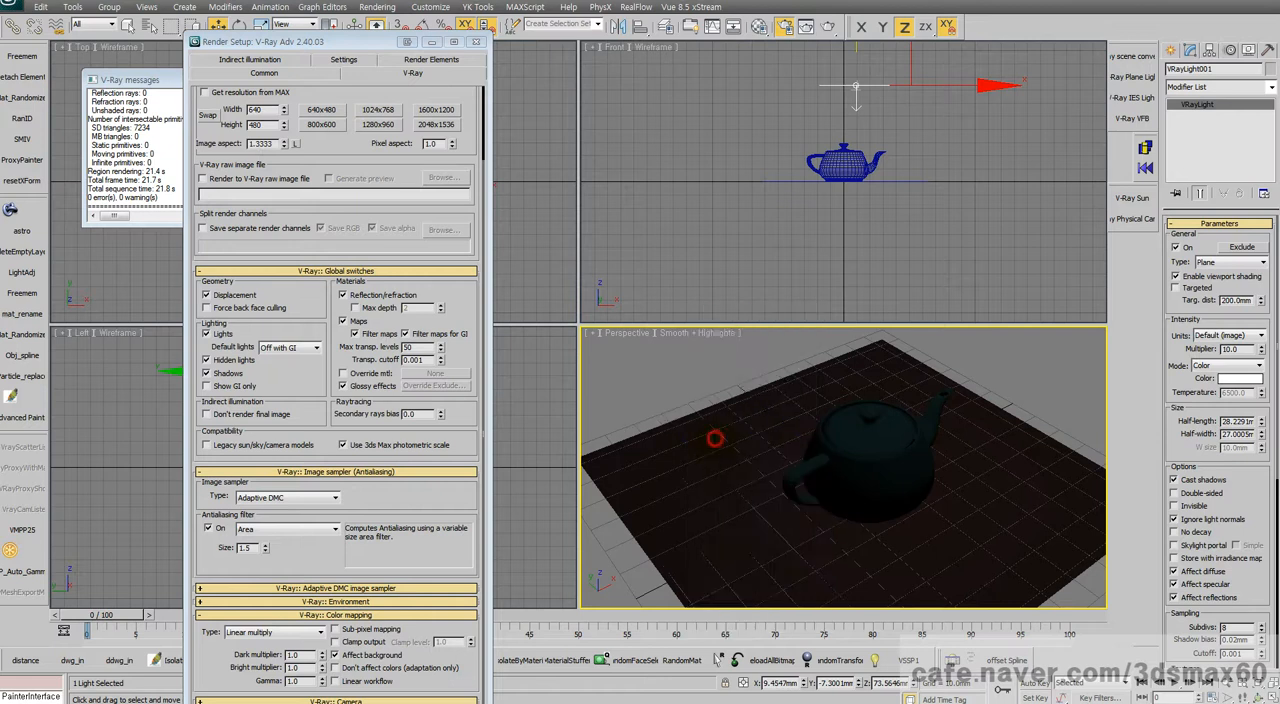
left_click(402, 492)
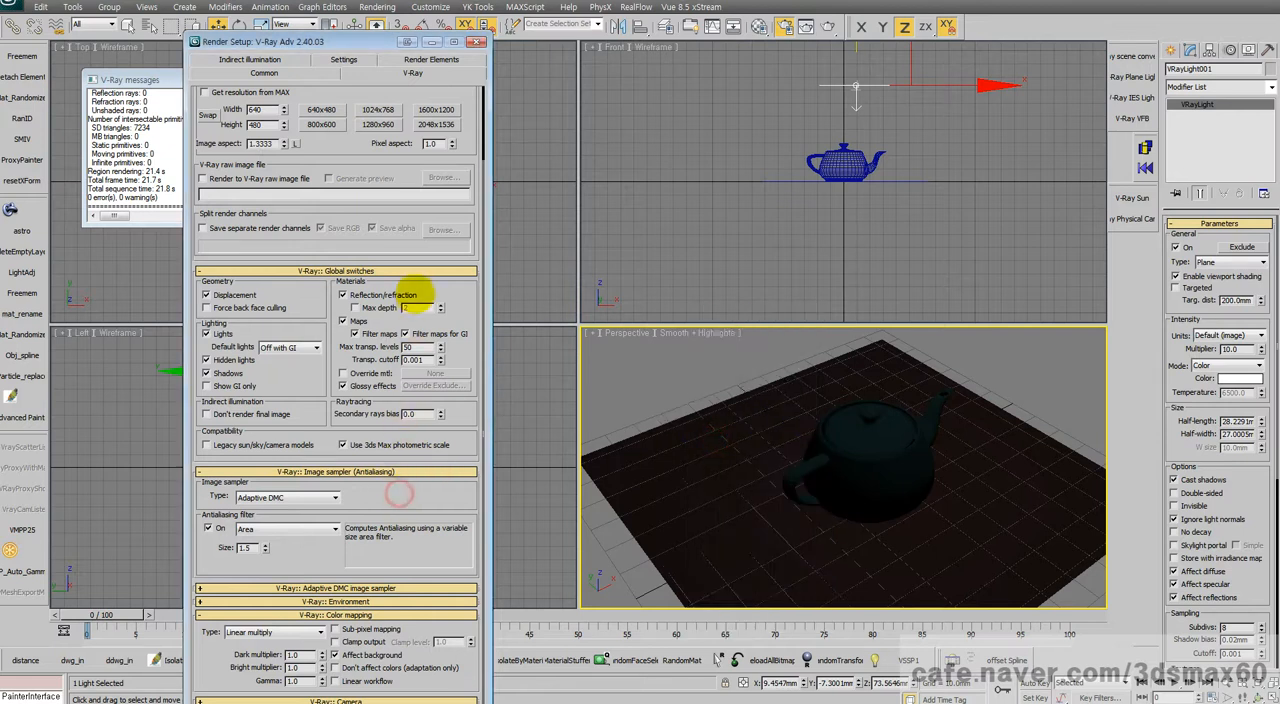
Step: Set the V-Ray color mapping gamma to 2.2
double_click(293, 681)
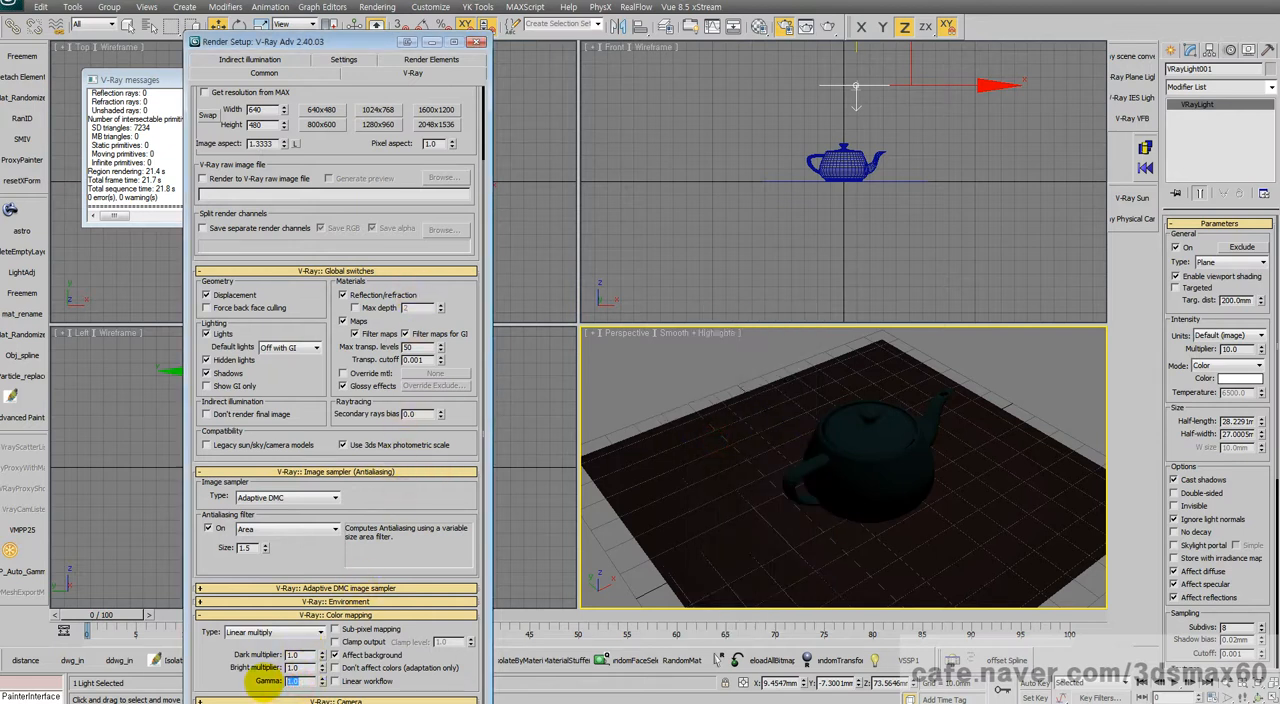
type("2.2")
key("Return")
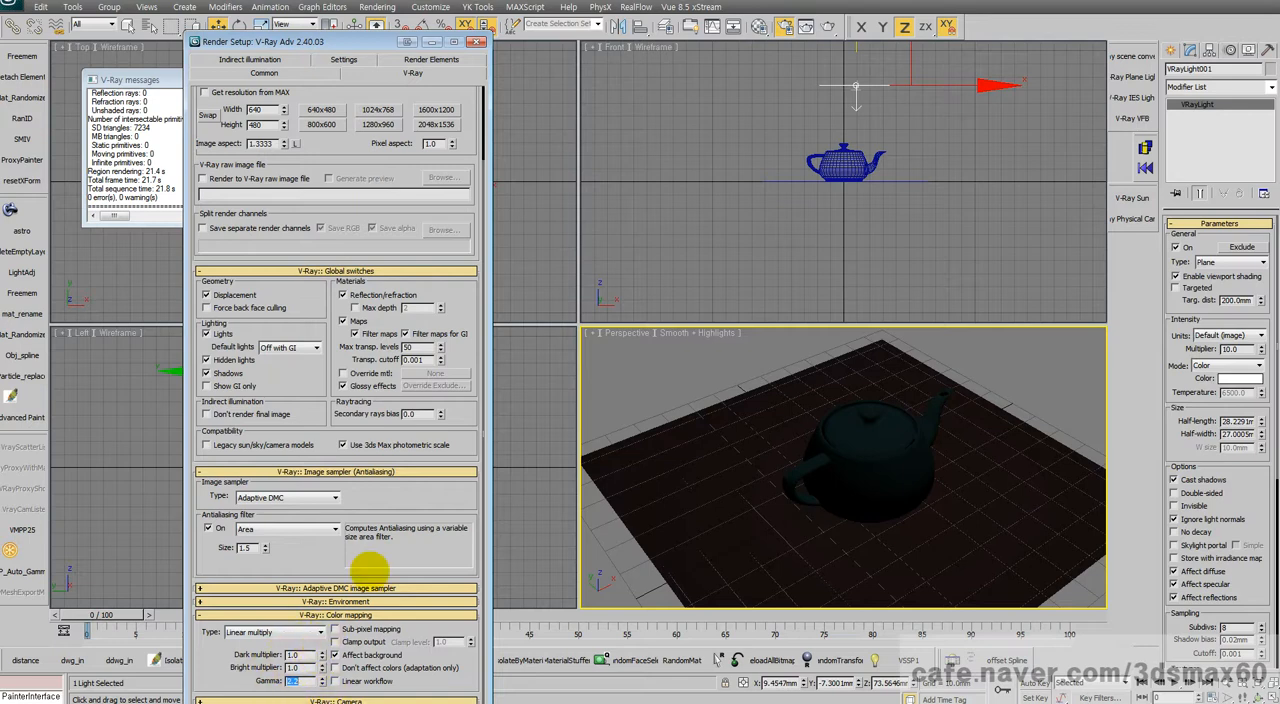
left_click_drag(315, 373, 360, 393)
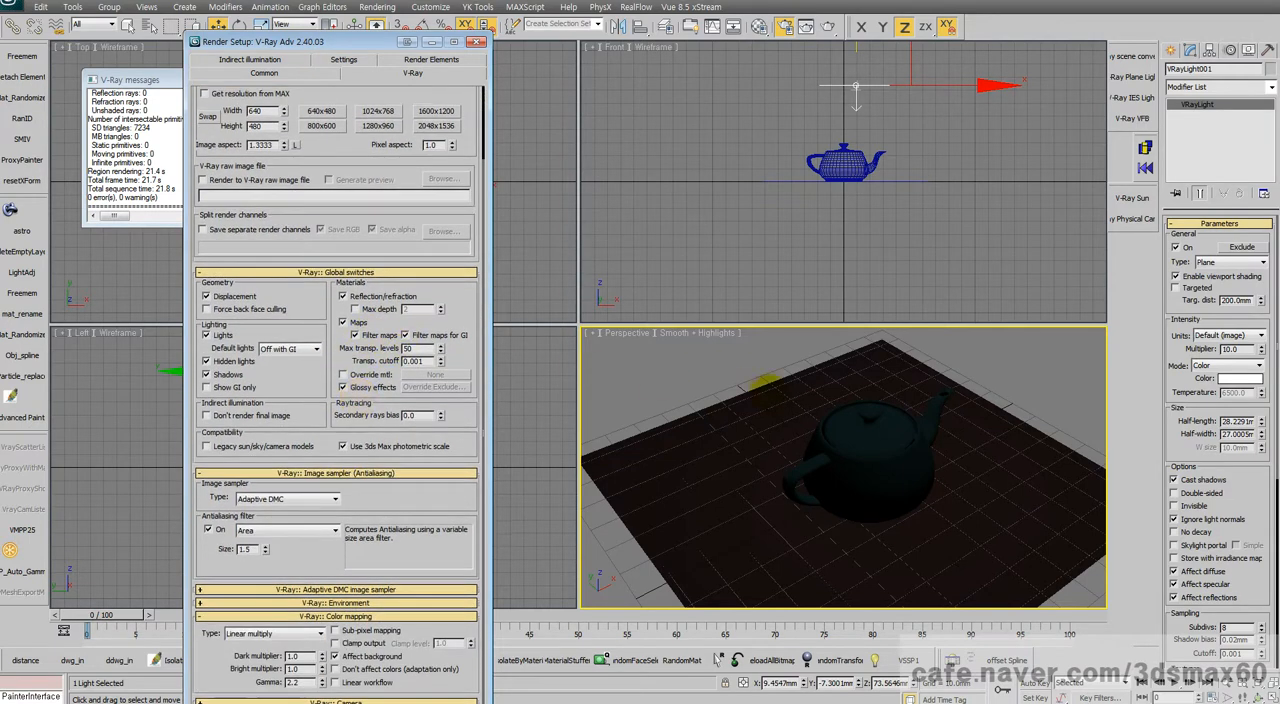
right_click(768, 390)
left_click(781, 403)
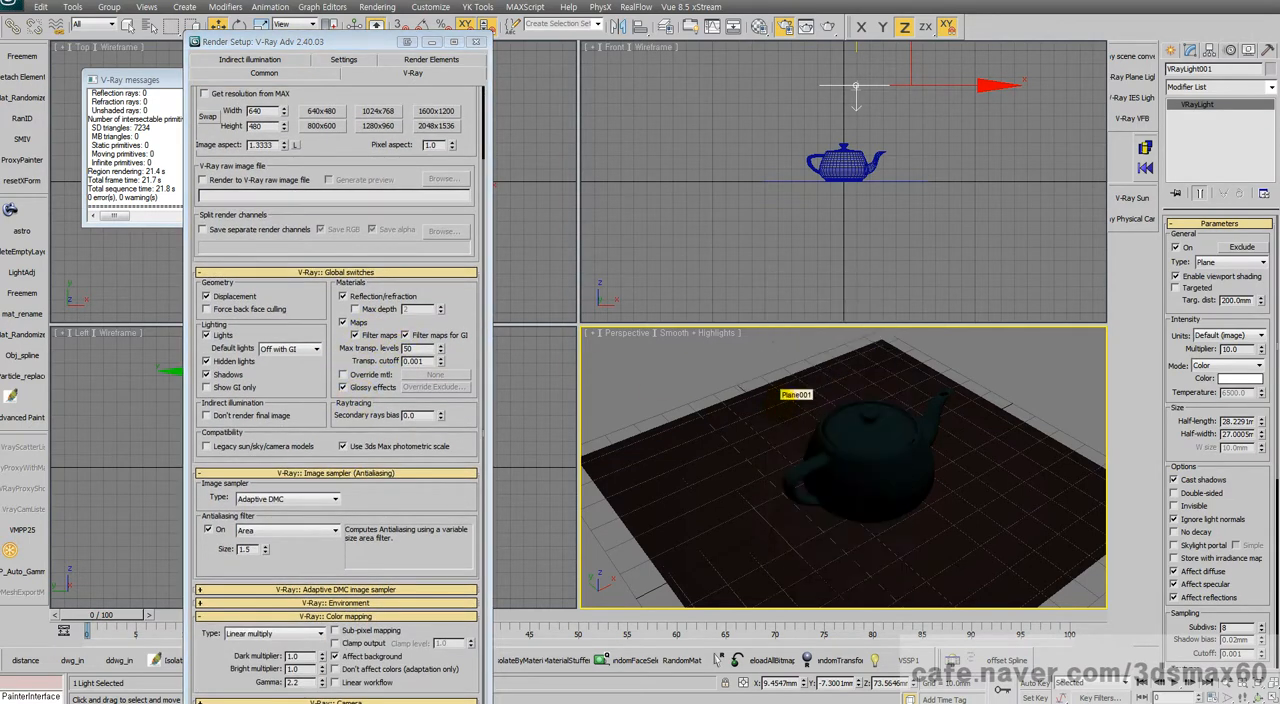
Step: Review the Gamma and LUT preferences, accept them, and render the perspective view in the V-Ray frame buffer
left_click(430, 7)
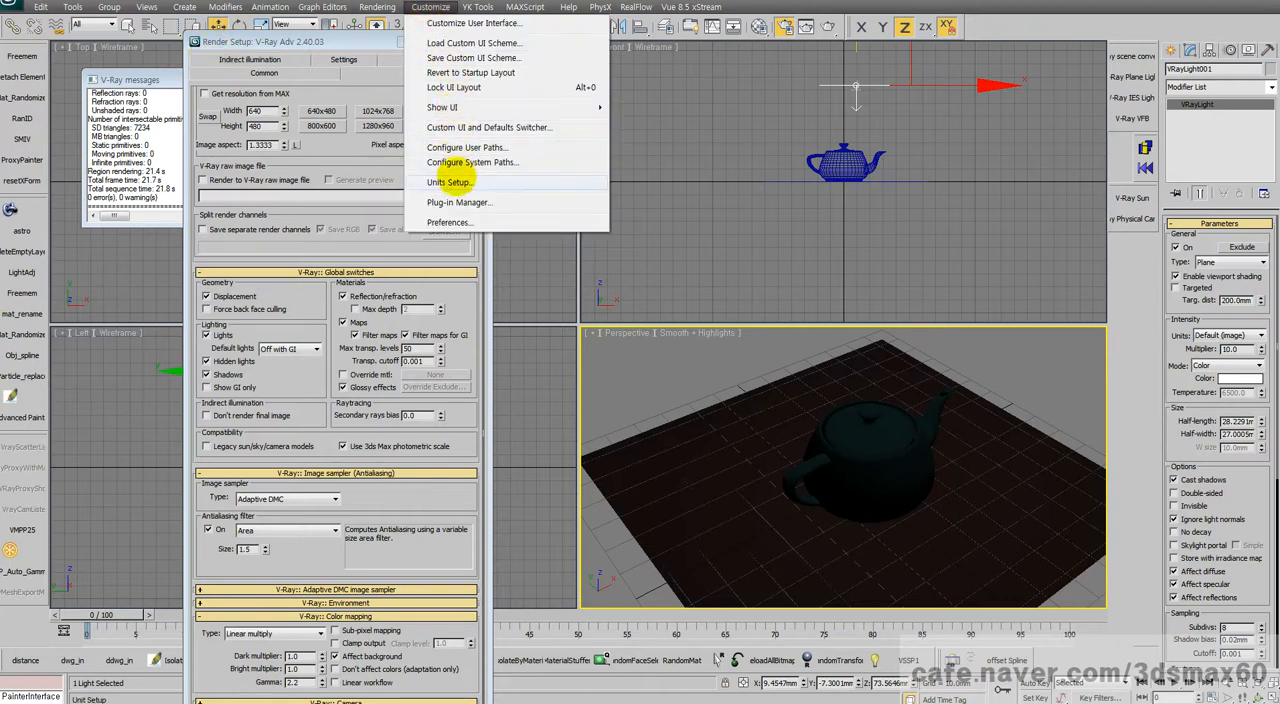
mouse_move(387, 10)
left_click(410, 308)
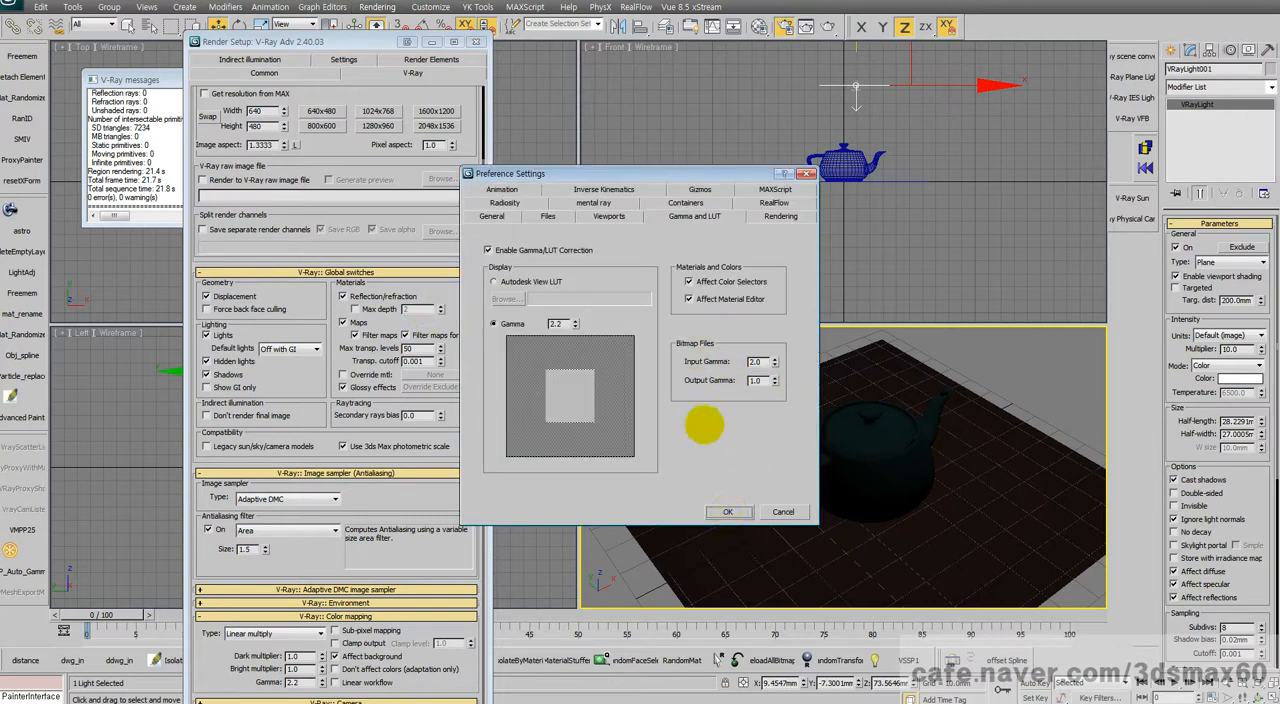
left_click(728, 512)
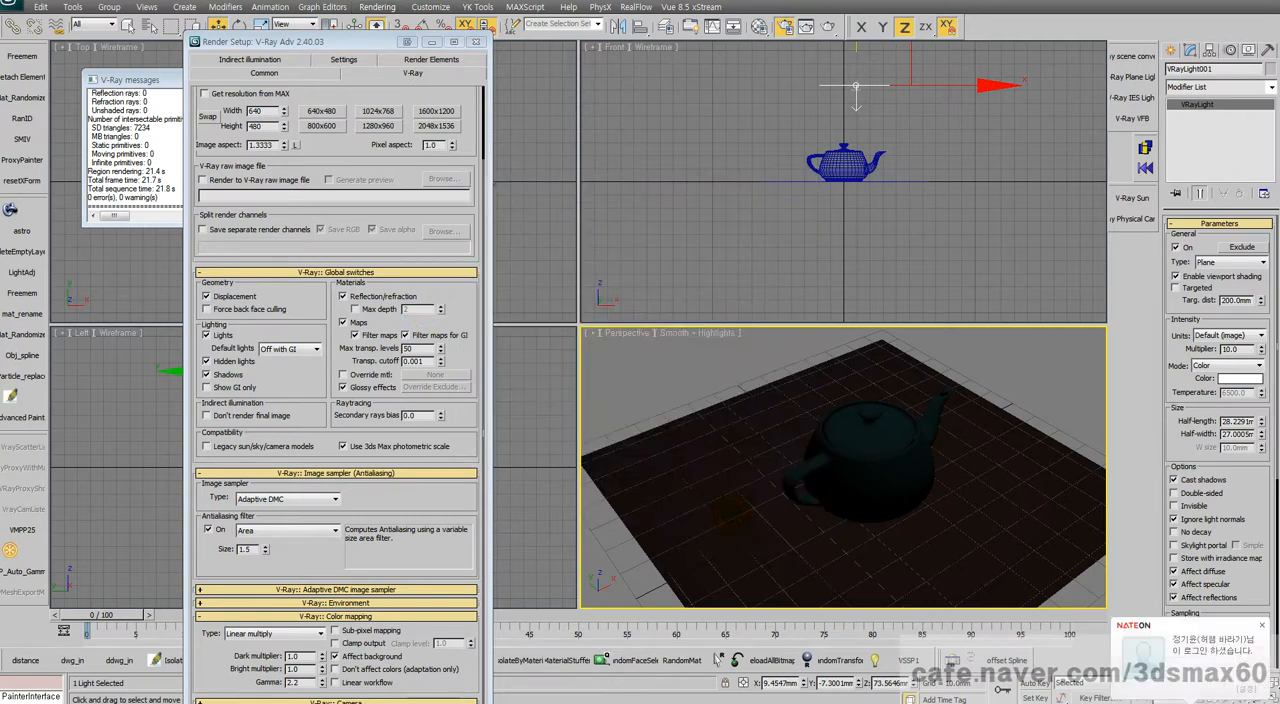
key("shift+q")
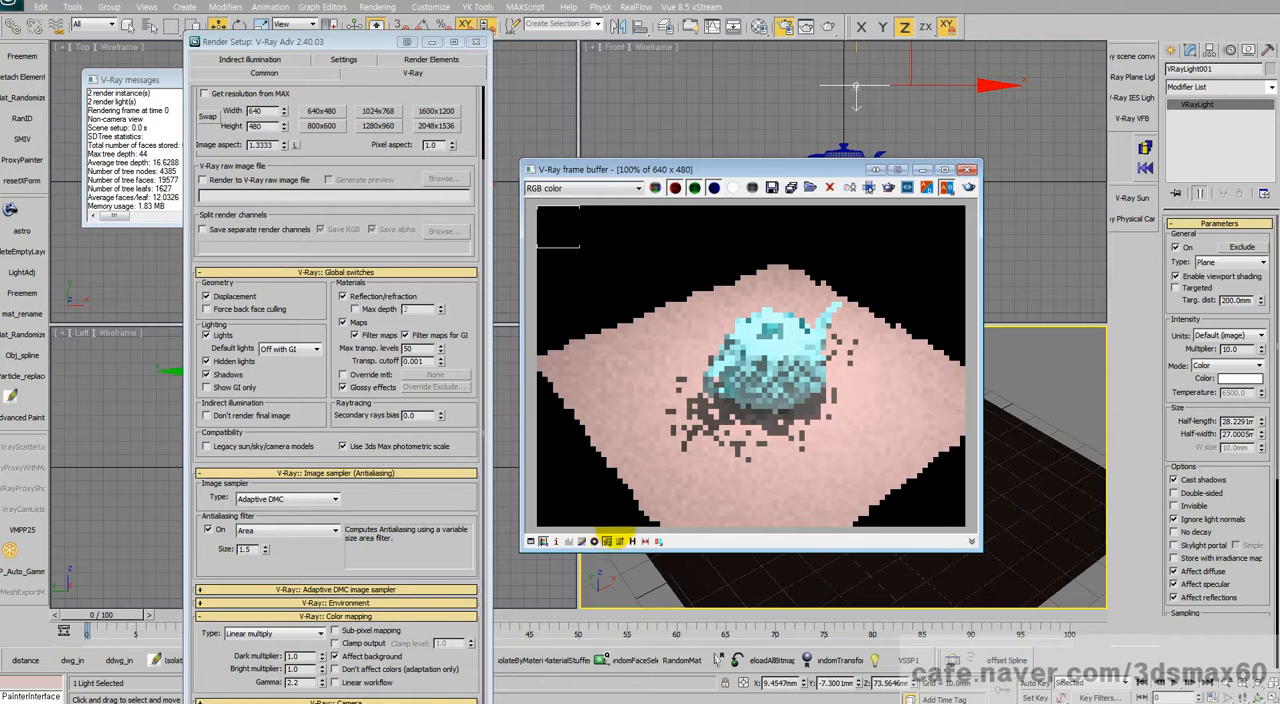
left_click(522, 356)
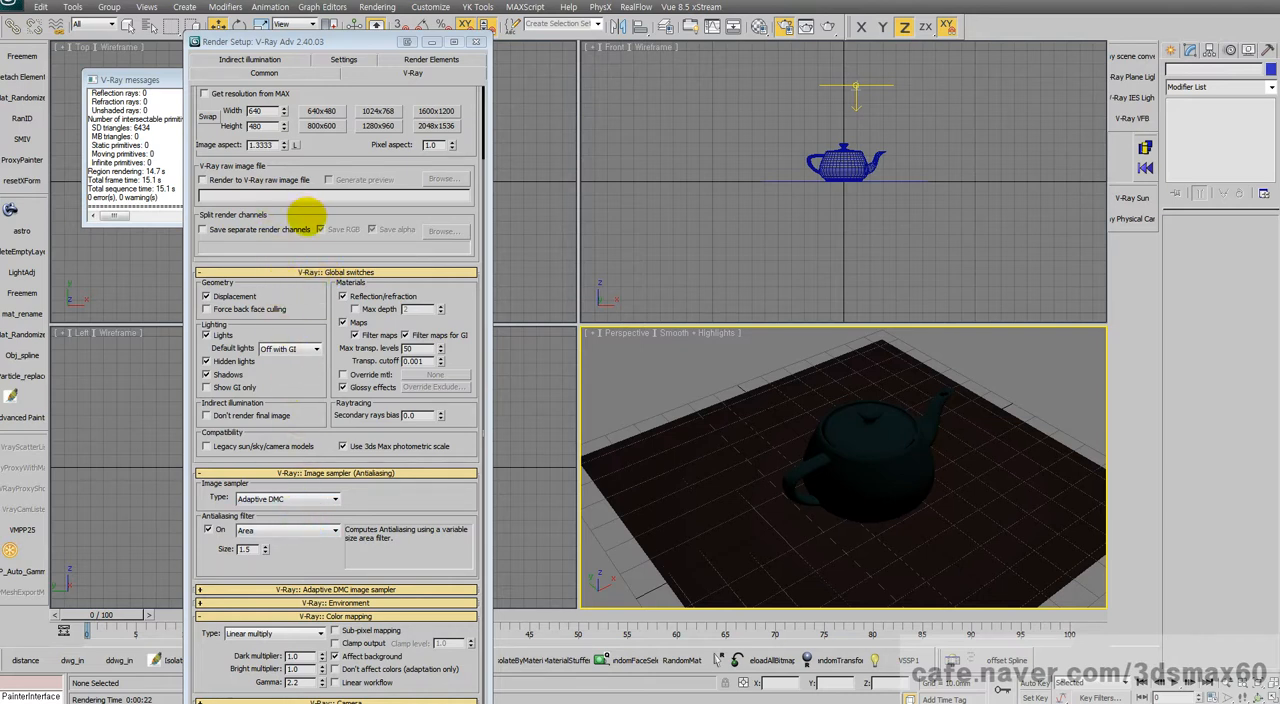
Step: Turn off the built-in V-Ray frame buffer and render the perspective view in the standard 3ds Max render window
left_click_drag(307, 210, 278, 289)
left_click(254, 135)
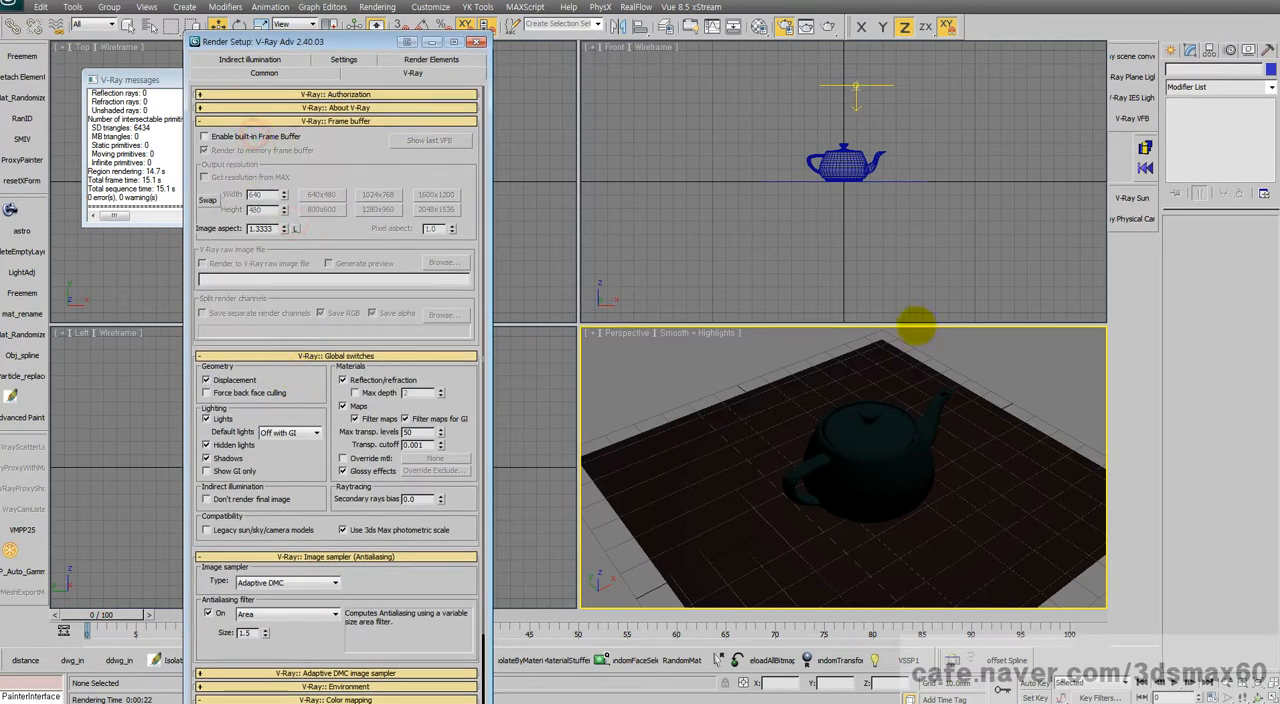
key("shift+q")
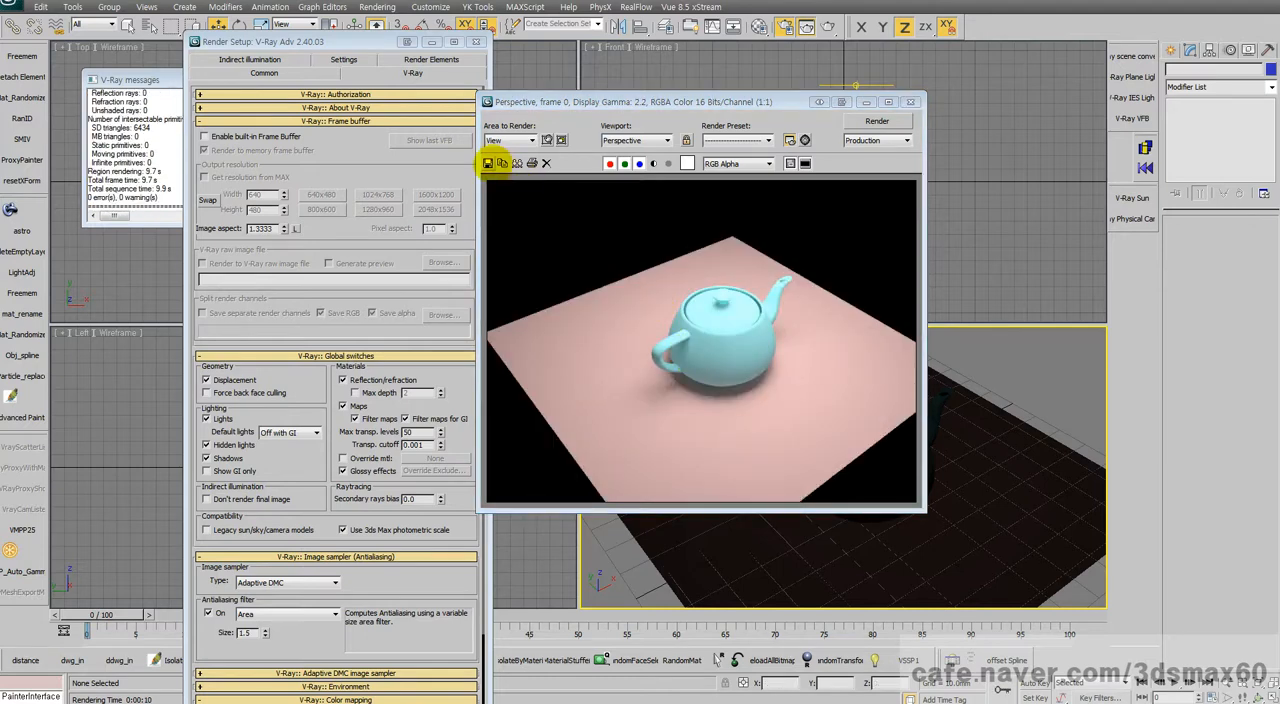
Step: Start saving the rendered image and browse to the tes folder on drive C
left_click(487, 163)
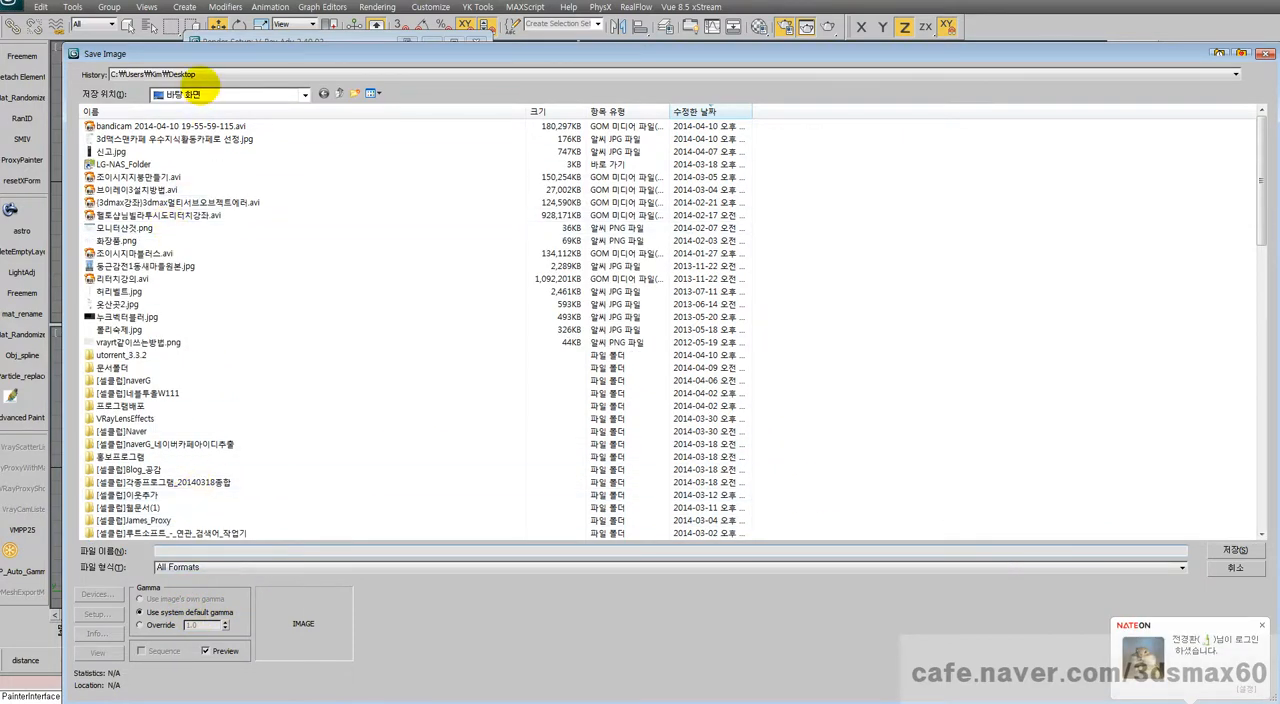
left_click(205, 92)
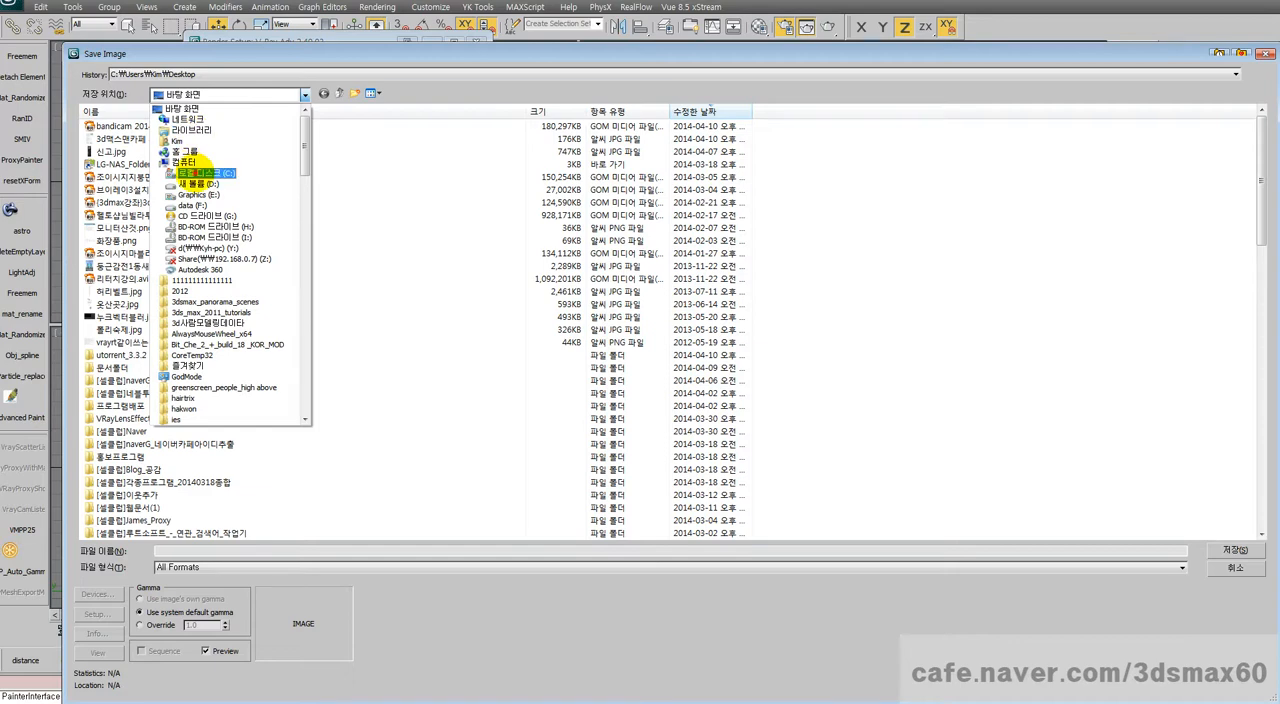
left_click(190, 172)
scroll(188, 336, "down", 10)
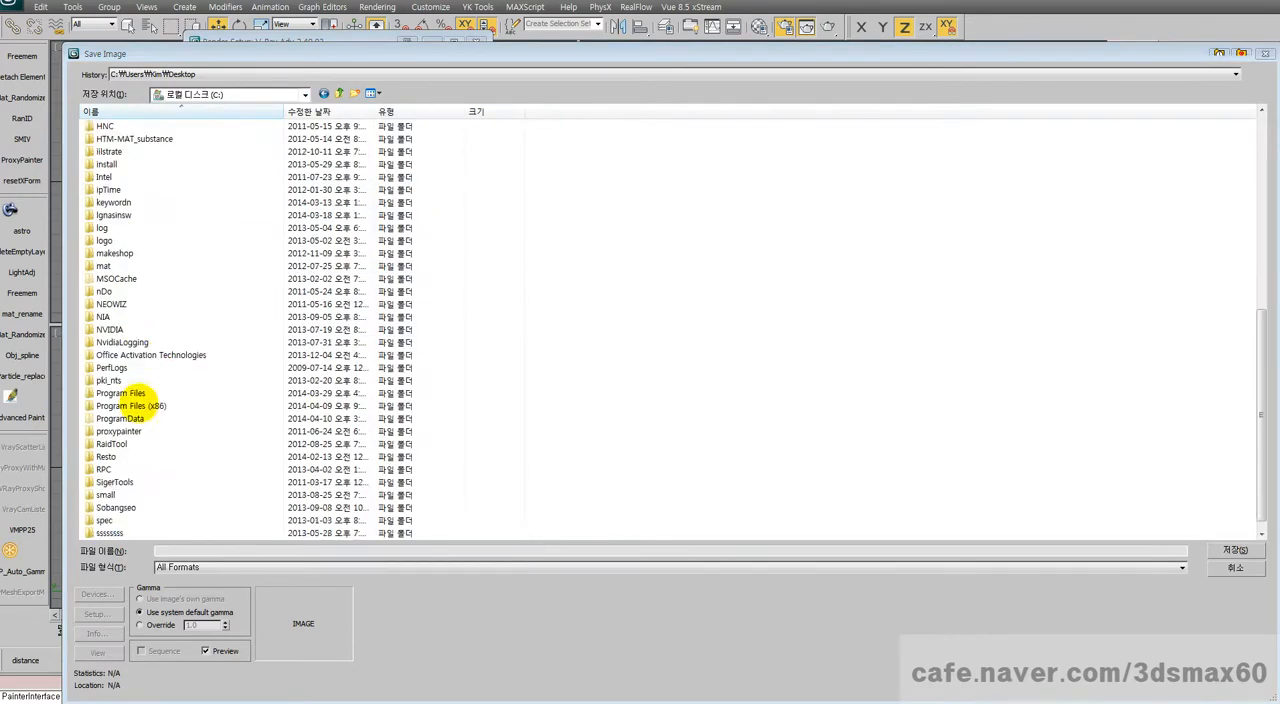
scroll(135, 402, "down", 4)
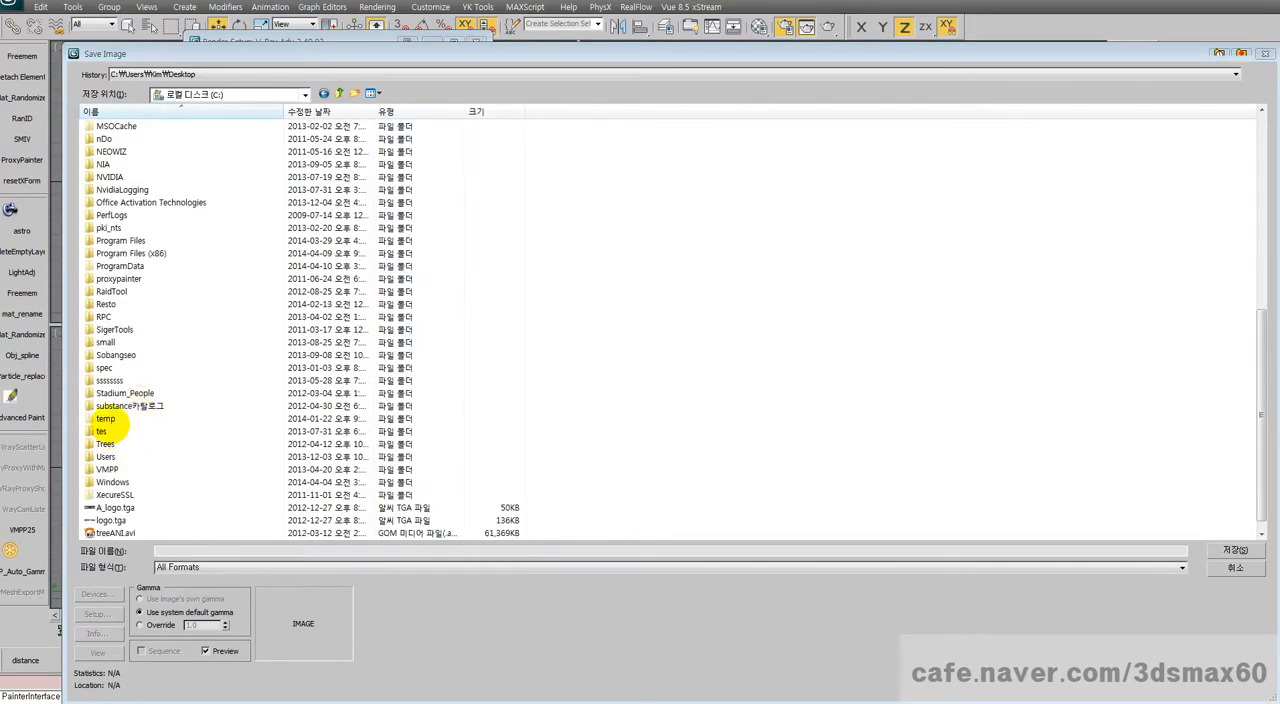
double_click(101, 431)
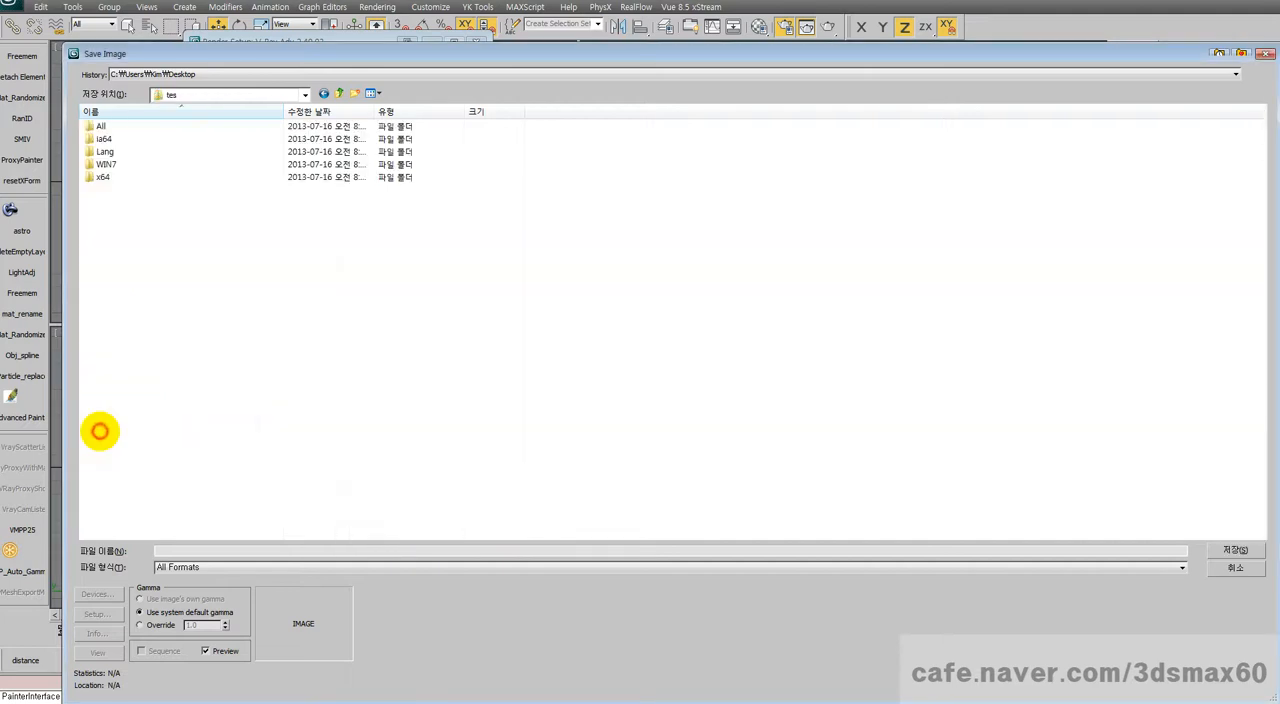
Step: Save the render as 맥스vgb저장.jpg with JPEG quality 100
left_click(199, 550)
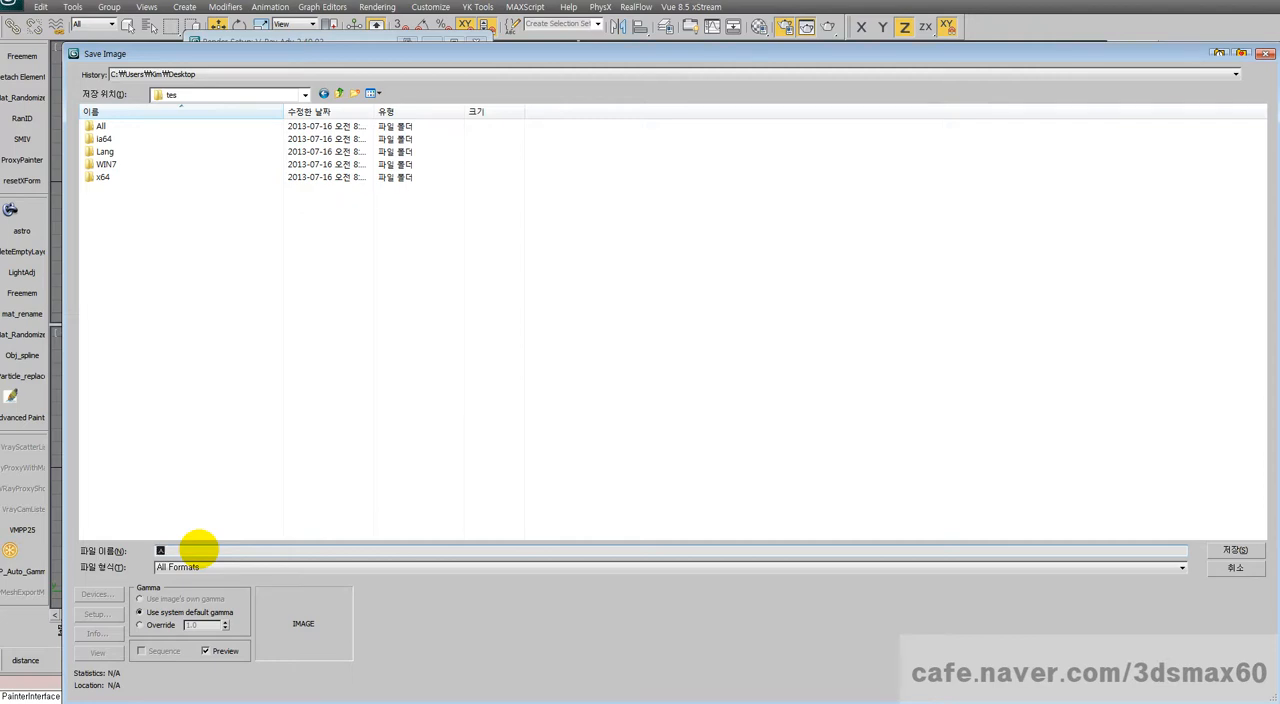
type("렉시")
type("vgb저장")
type(".tga")
type("jpg")
key("Return")
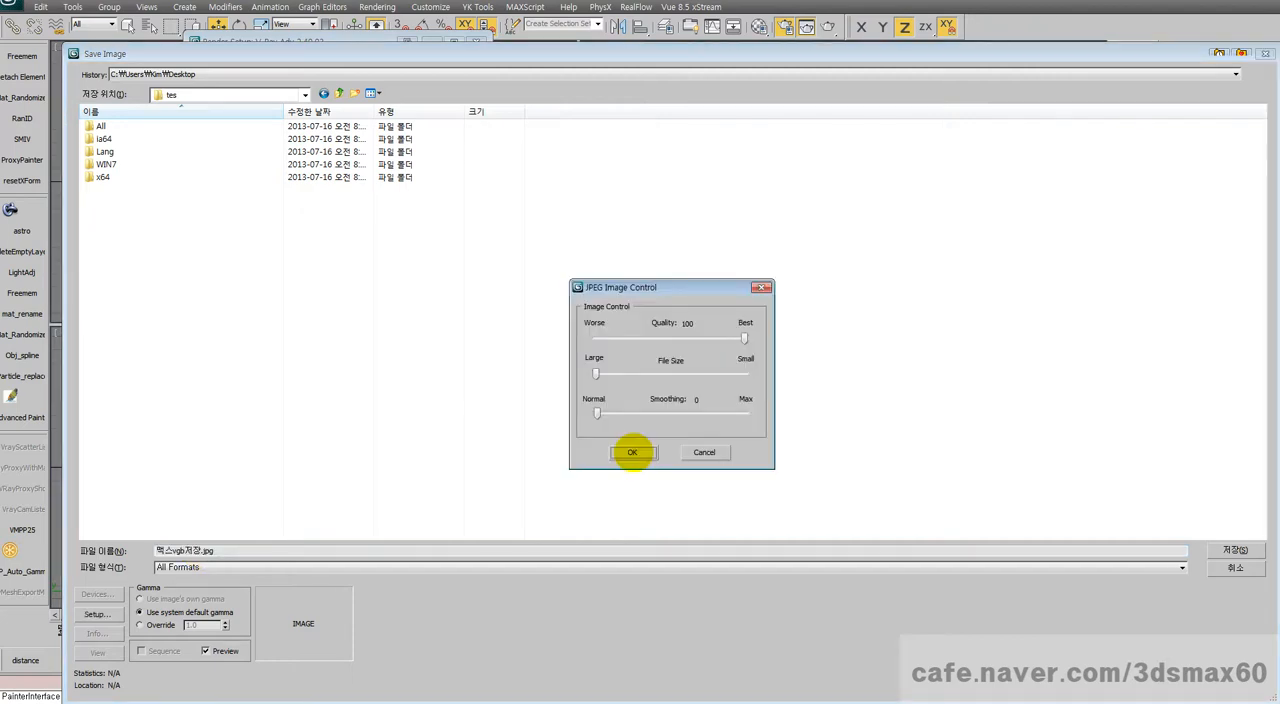
left_click(632, 452)
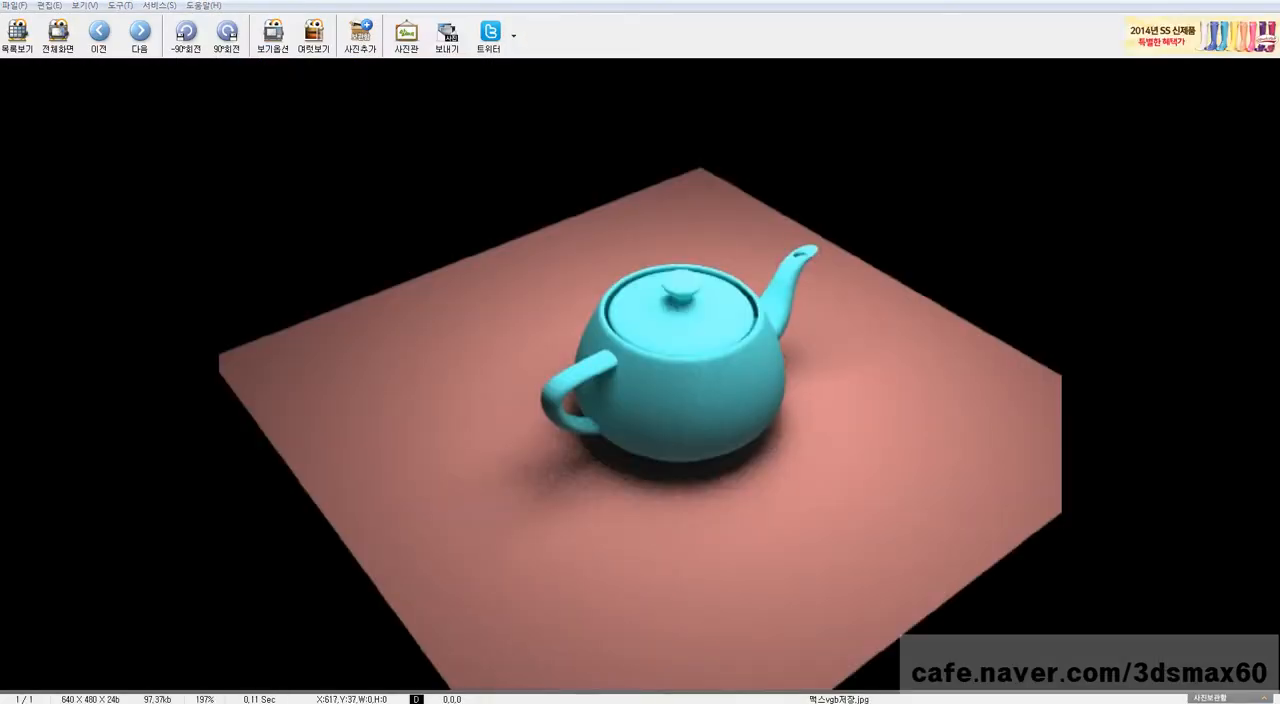
Step: Shrink the image viewer showing the saved JPEG and place it beside the render window for comparison
left_click(1242, 0)
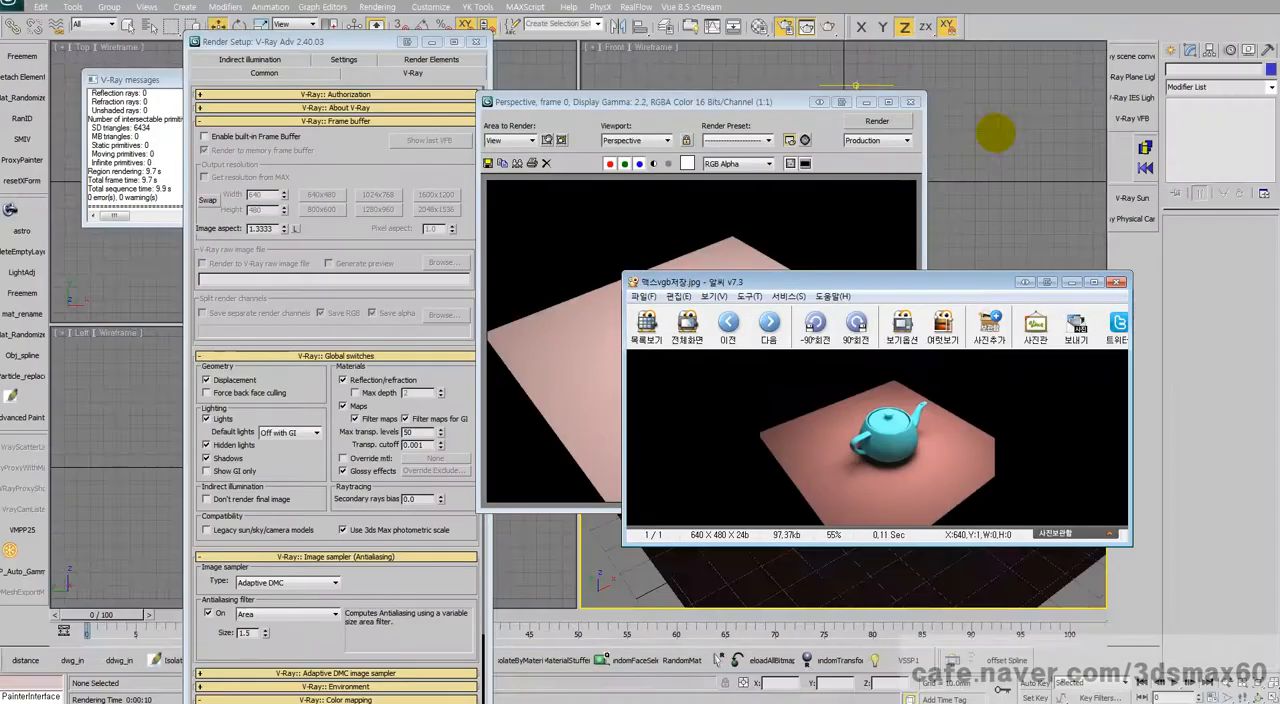
left_click_drag(909, 281, 1080, 166)
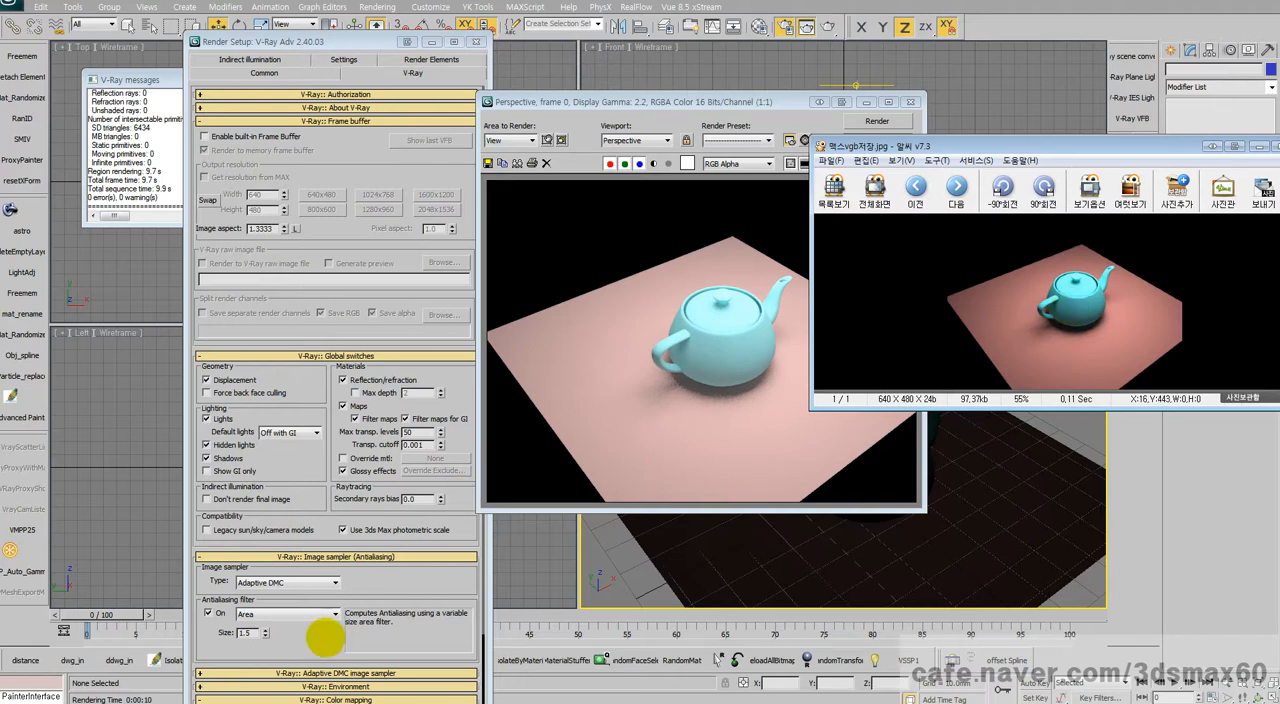
Step: Examine the V-Ray color mapping gamma and frame buffer settings against the brightness of the image in the render window
left_click_drag(314, 642, 337, 495)
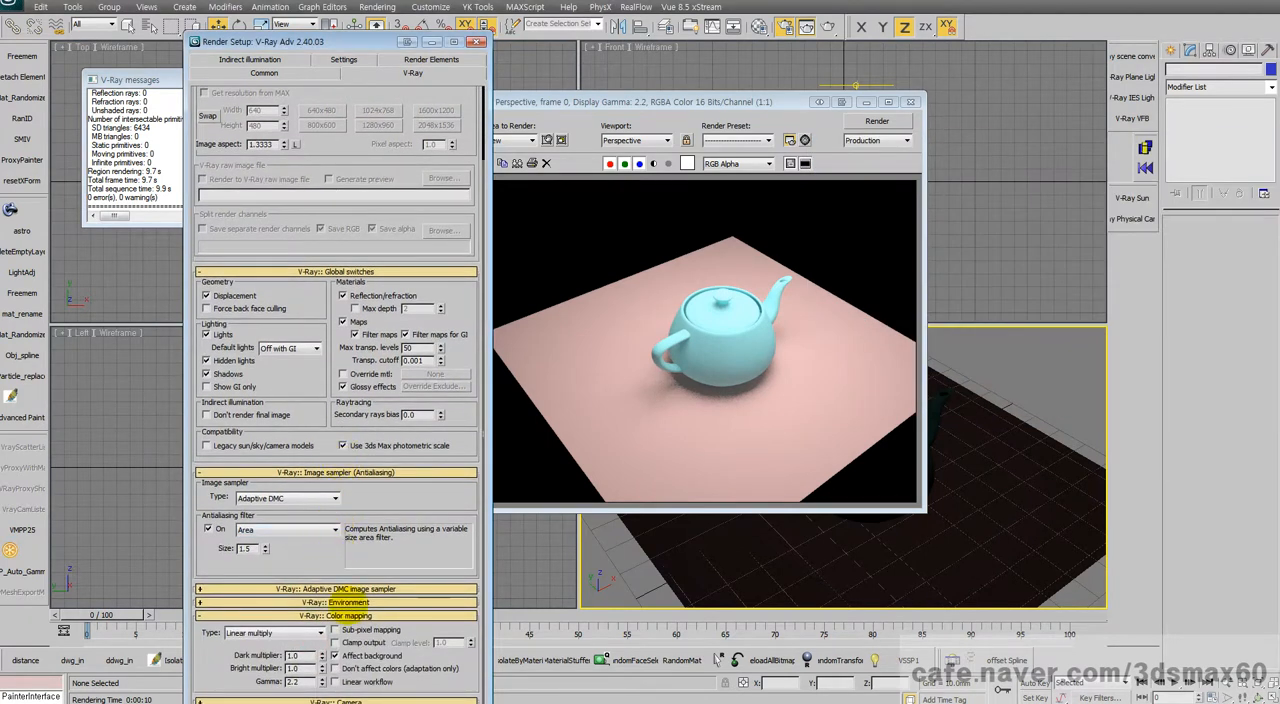
left_click(305, 686)
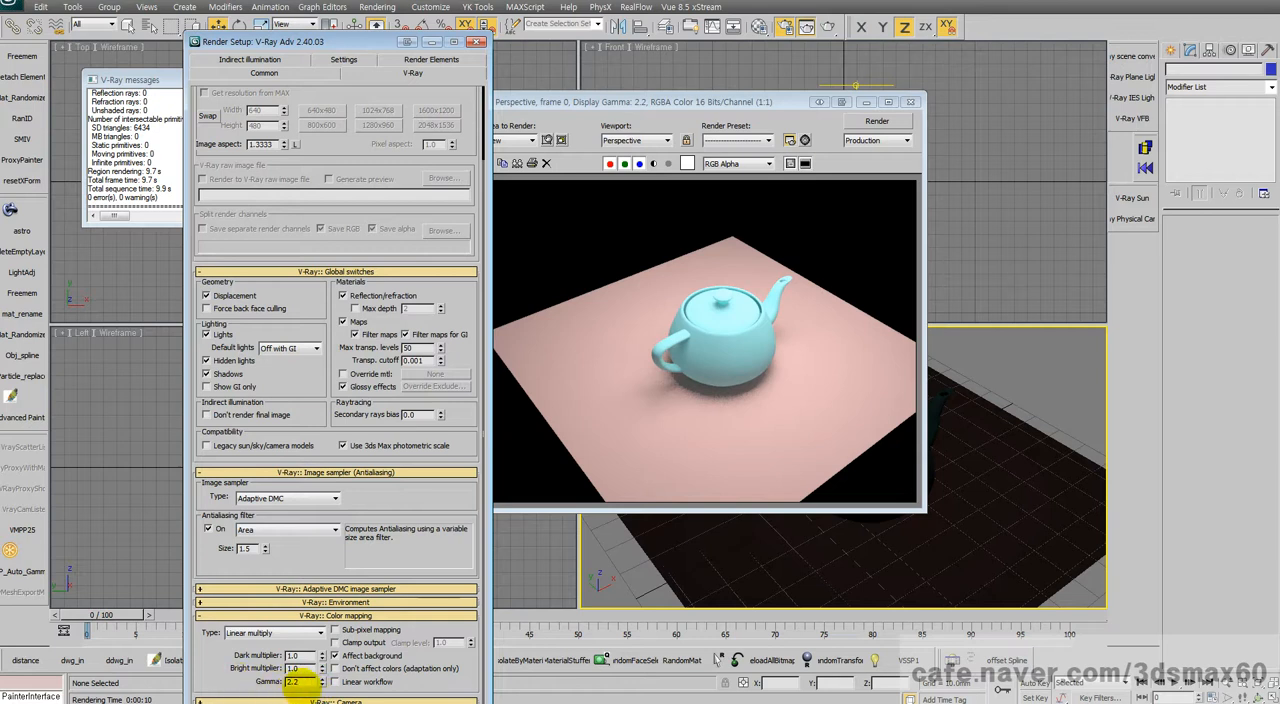
left_click(303, 685)
left_click_drag(304, 684, 272, 682)
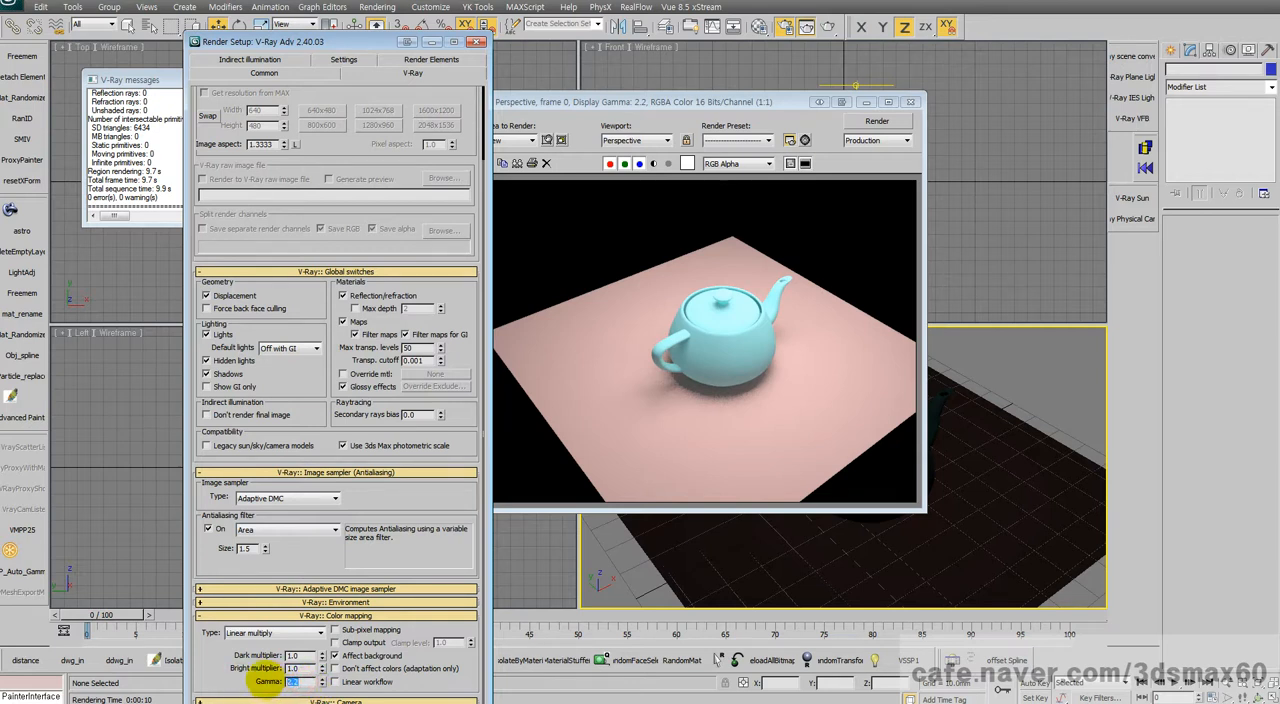
left_click(727, 100)
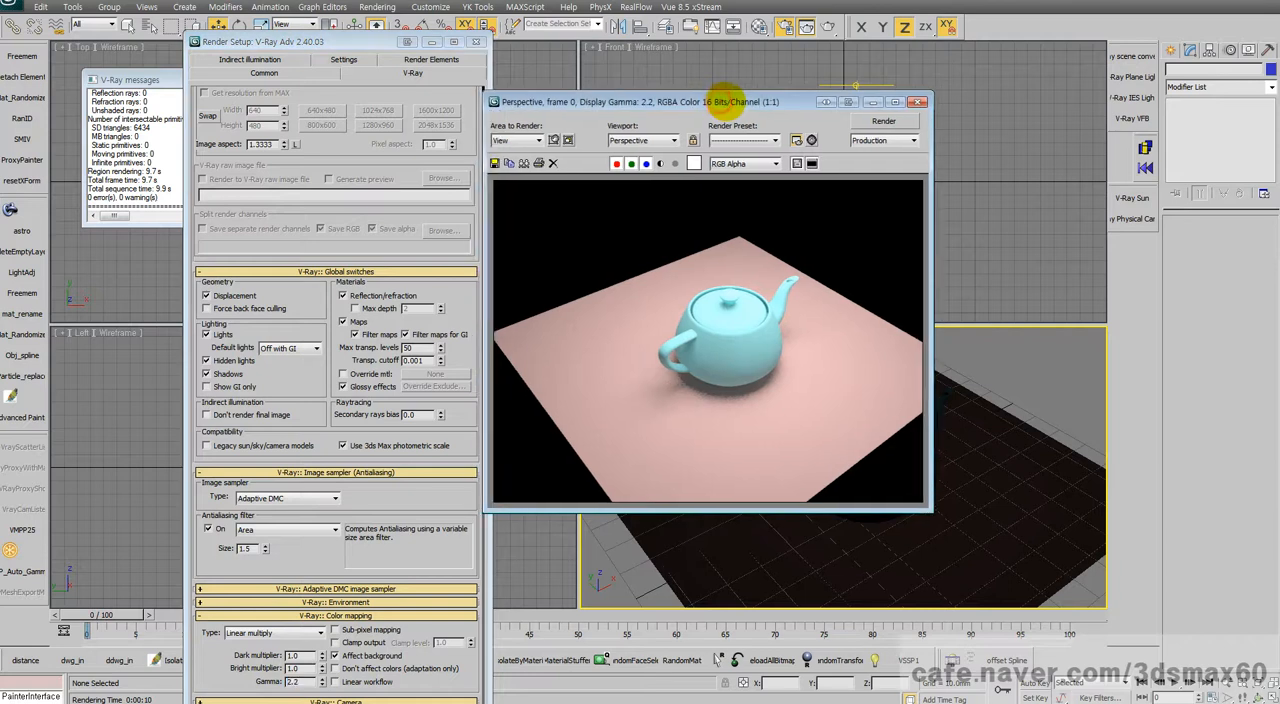
left_click(302, 684)
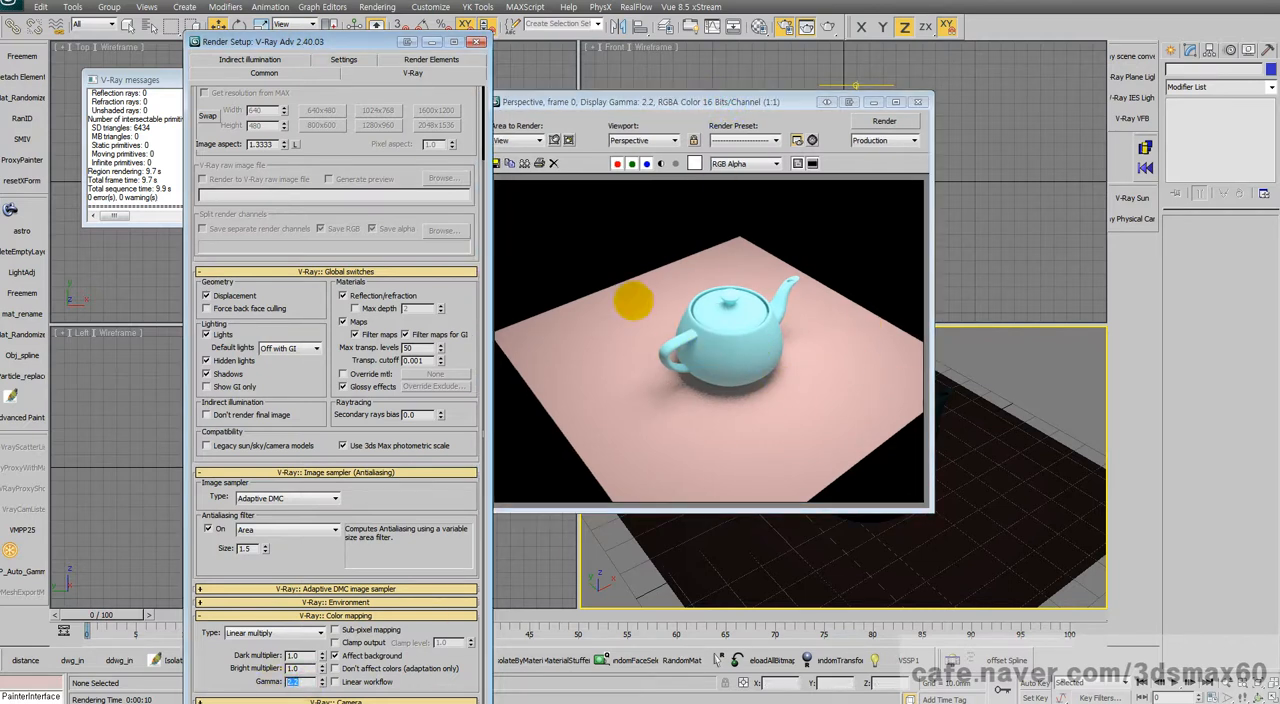
scroll(300, 234, "up", 2)
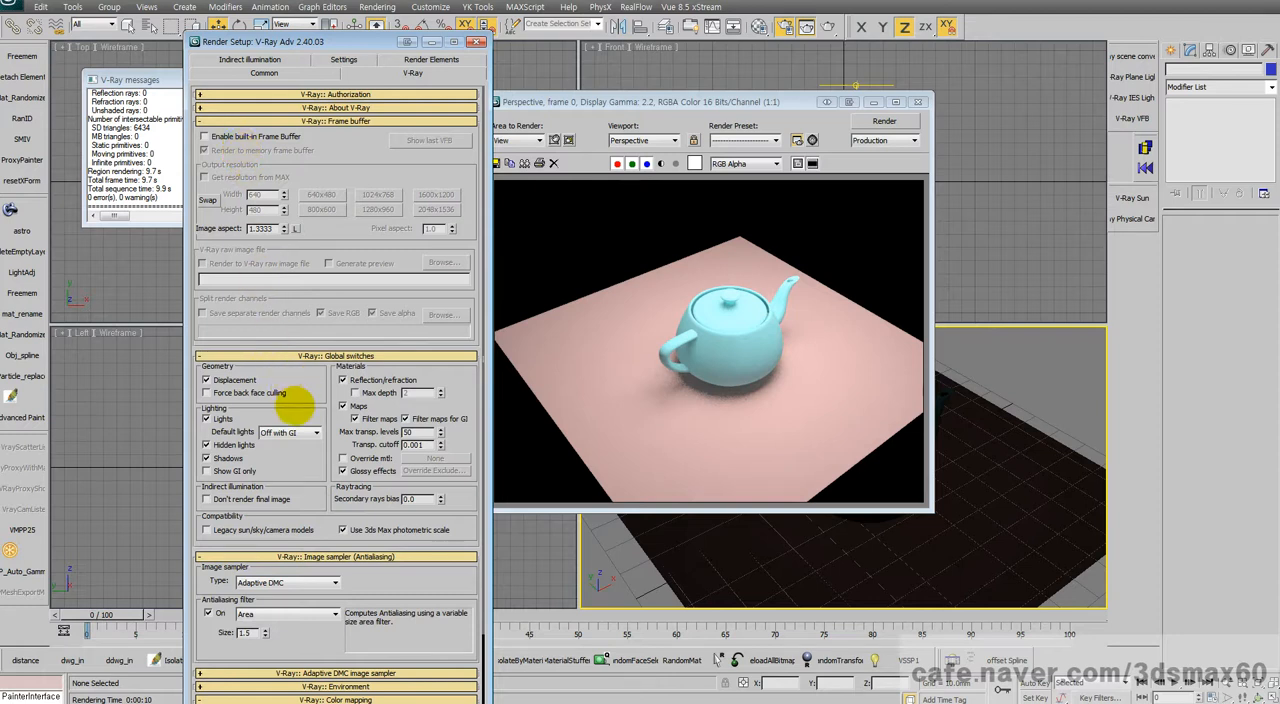
scroll(329, 457, "down", 2)
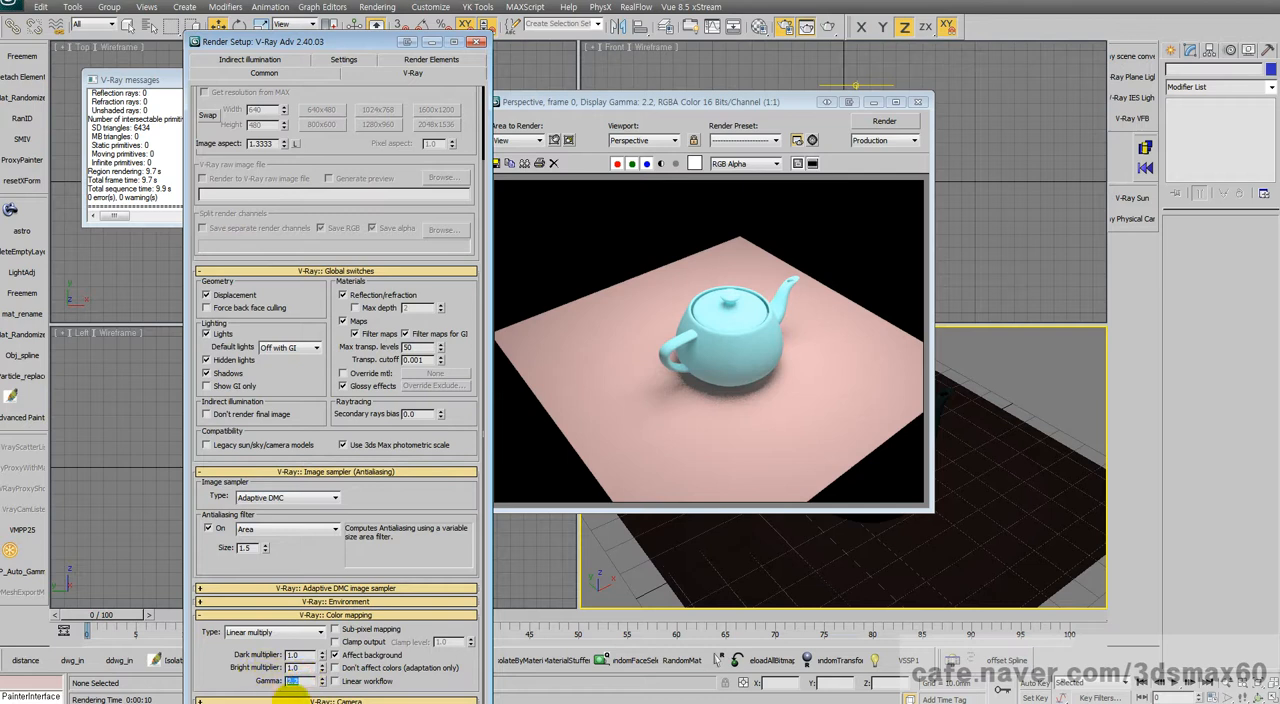
double_click(293, 681)
left_click(666, 306)
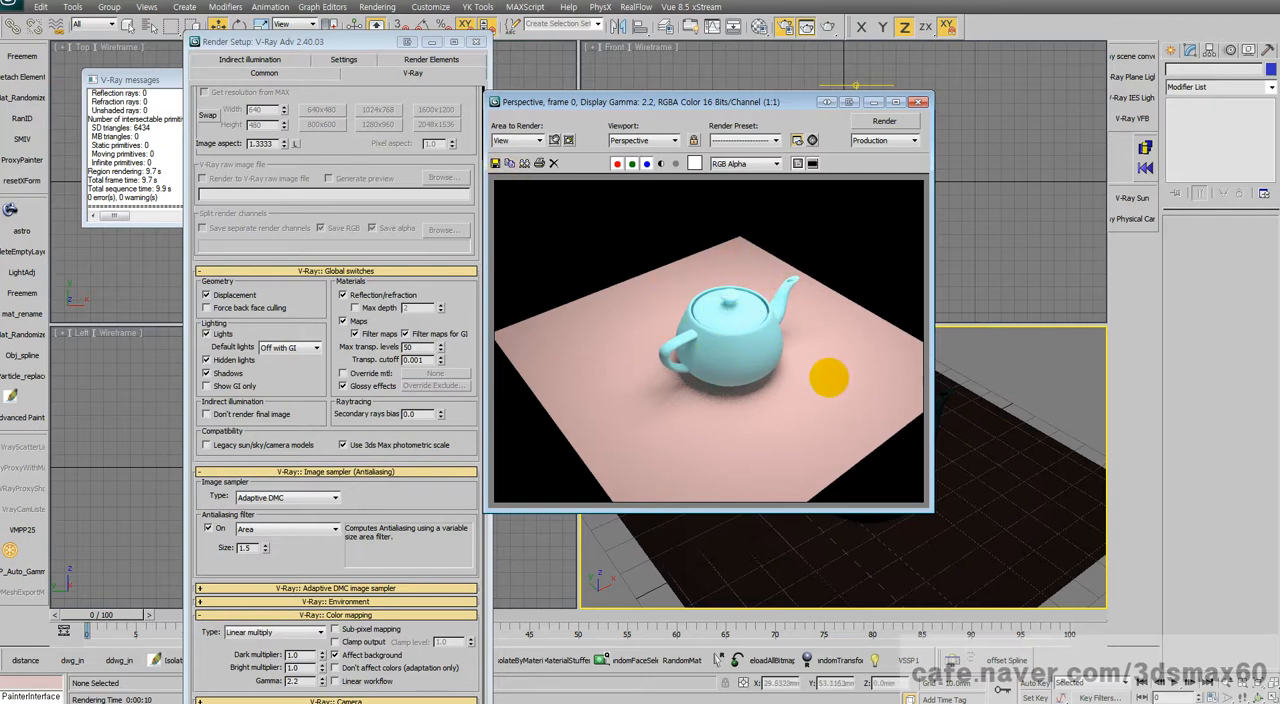
Step: Close the 3ds Max render window, re-enable the built-in V-Ray frame buffer, and render the perspective view in it
left_click(917, 101)
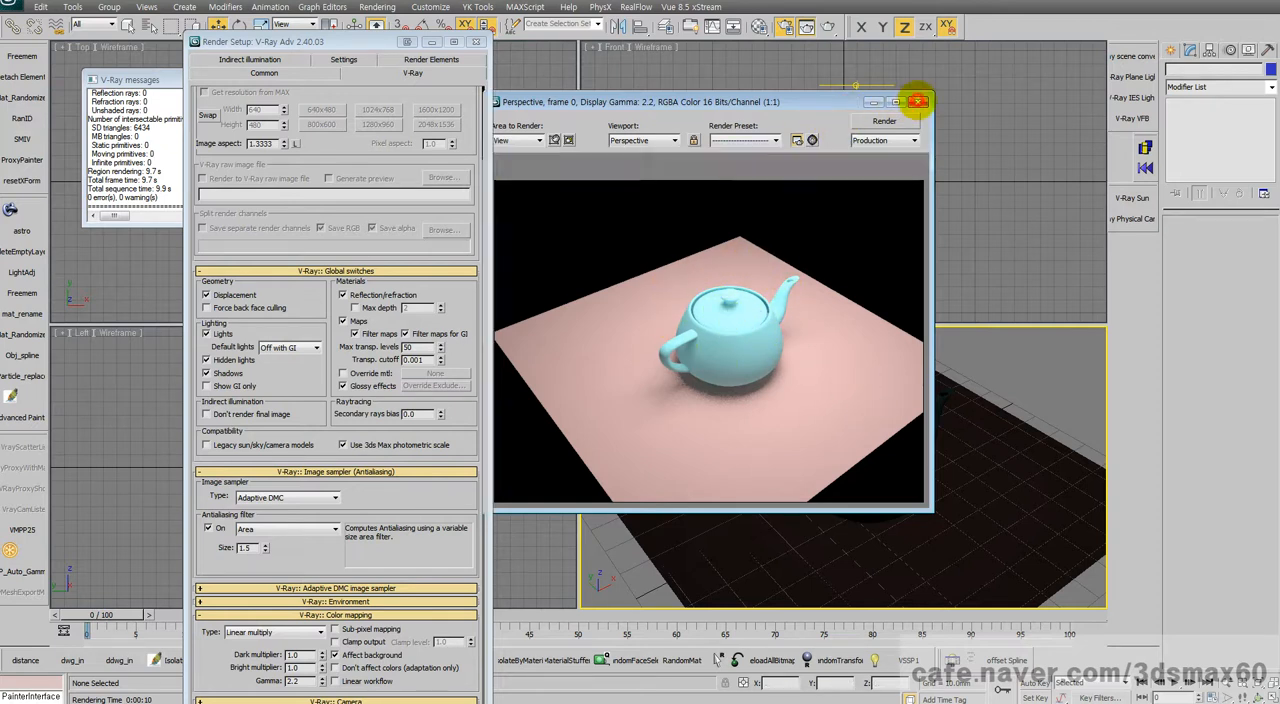
scroll(280, 178, "up", 3)
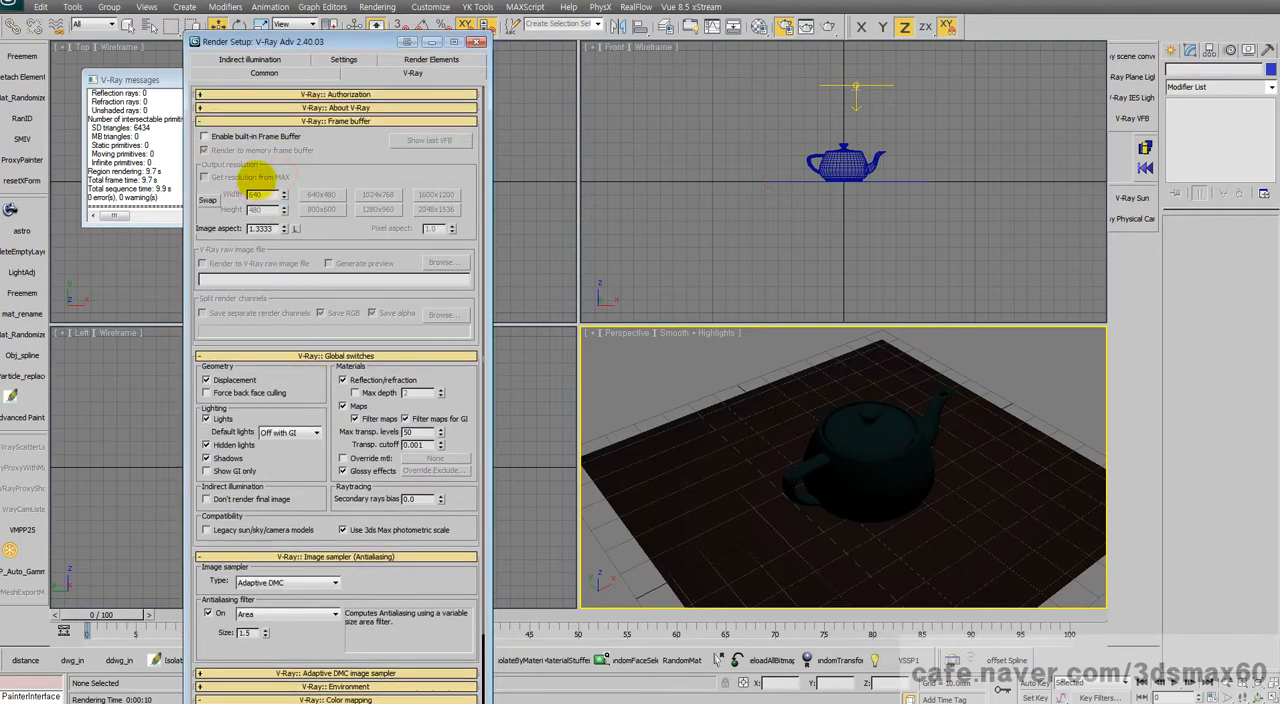
scroll(380, 600, "down", 3)
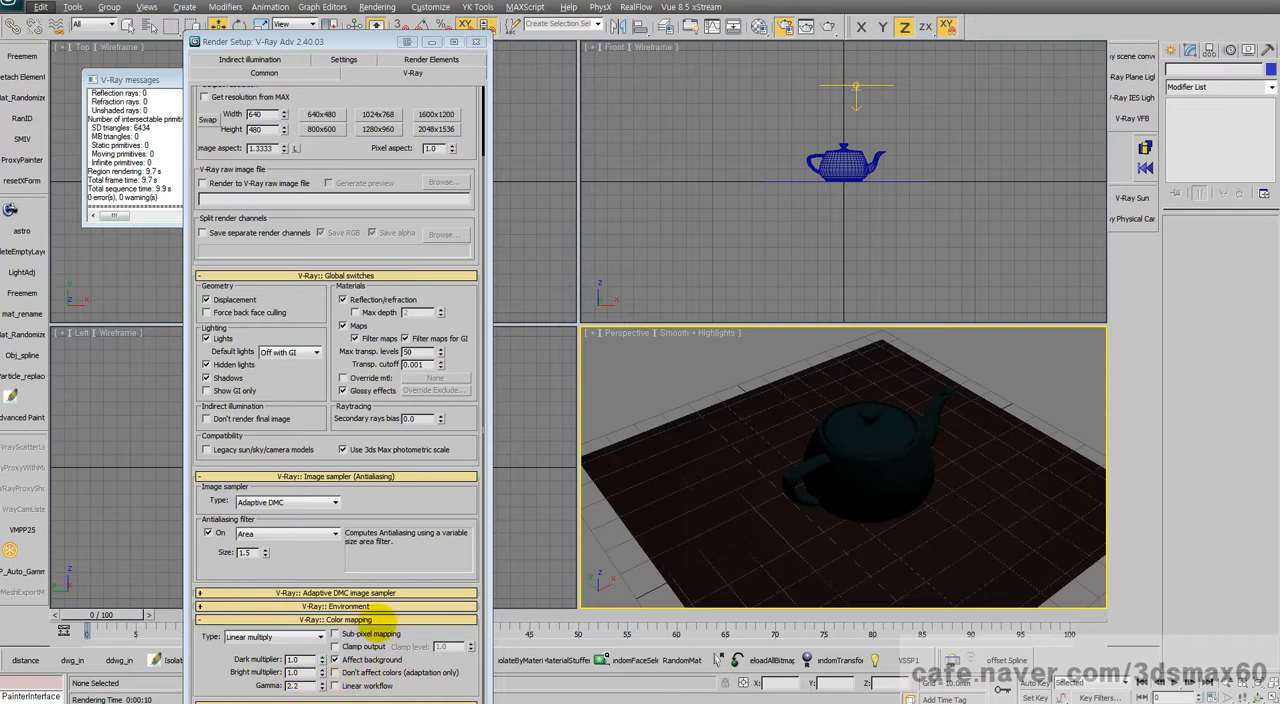
key("shift+q")
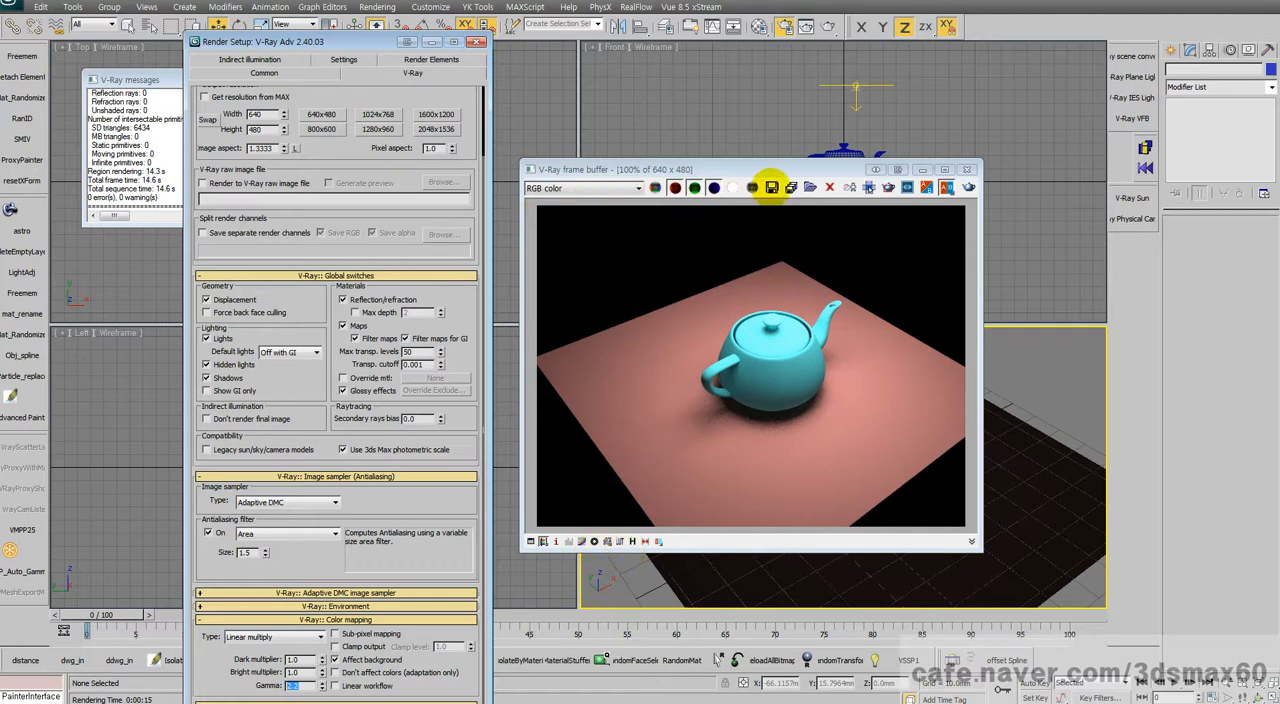
Step: Save the V-Ray frame buffer image as 브이레이vfb.jpg in the tes folder, and close the viewer after checking the saved file
left_click(772, 187)
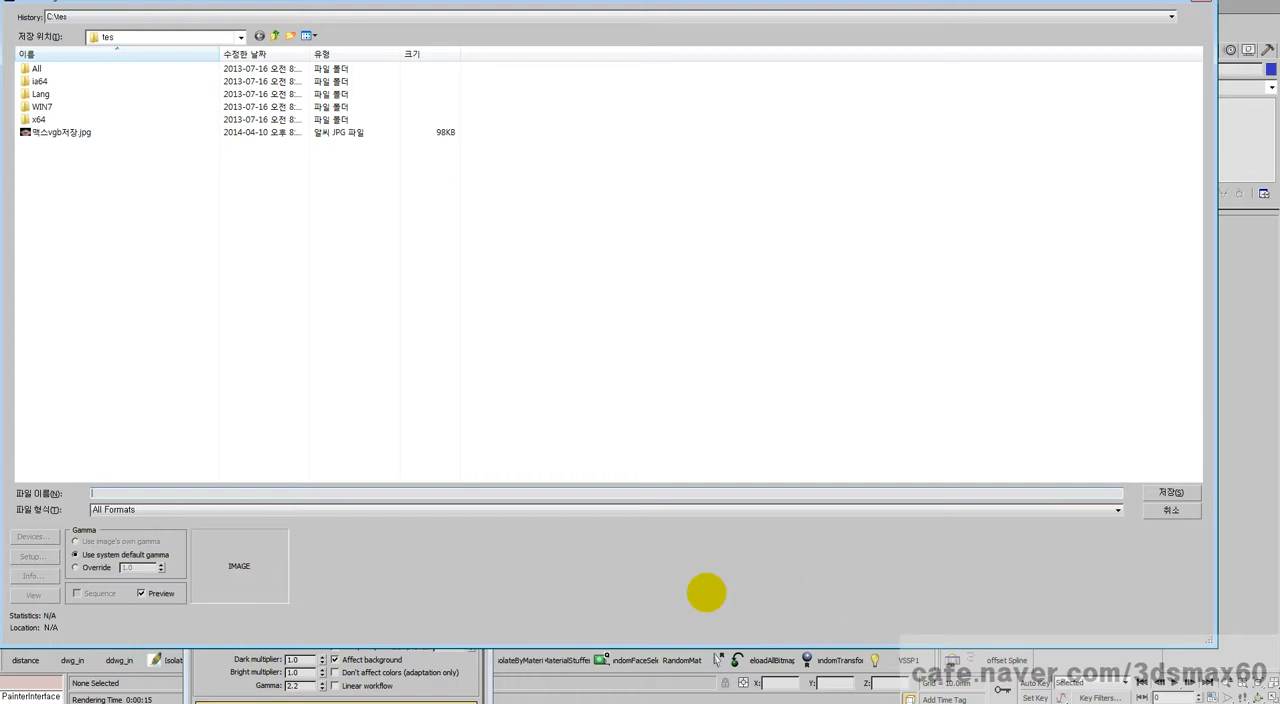
type("브이레이vfb.jp")
key("Return")
left_click(569, 393)
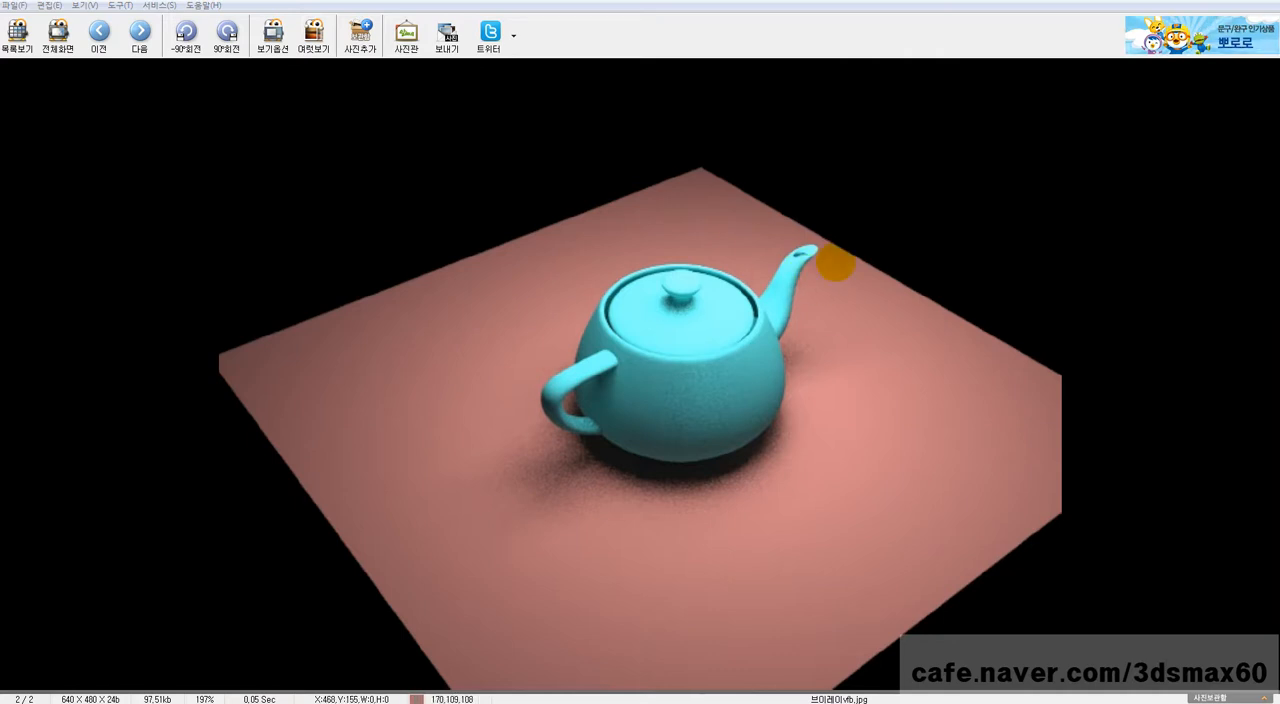
left_click(1258, 2)
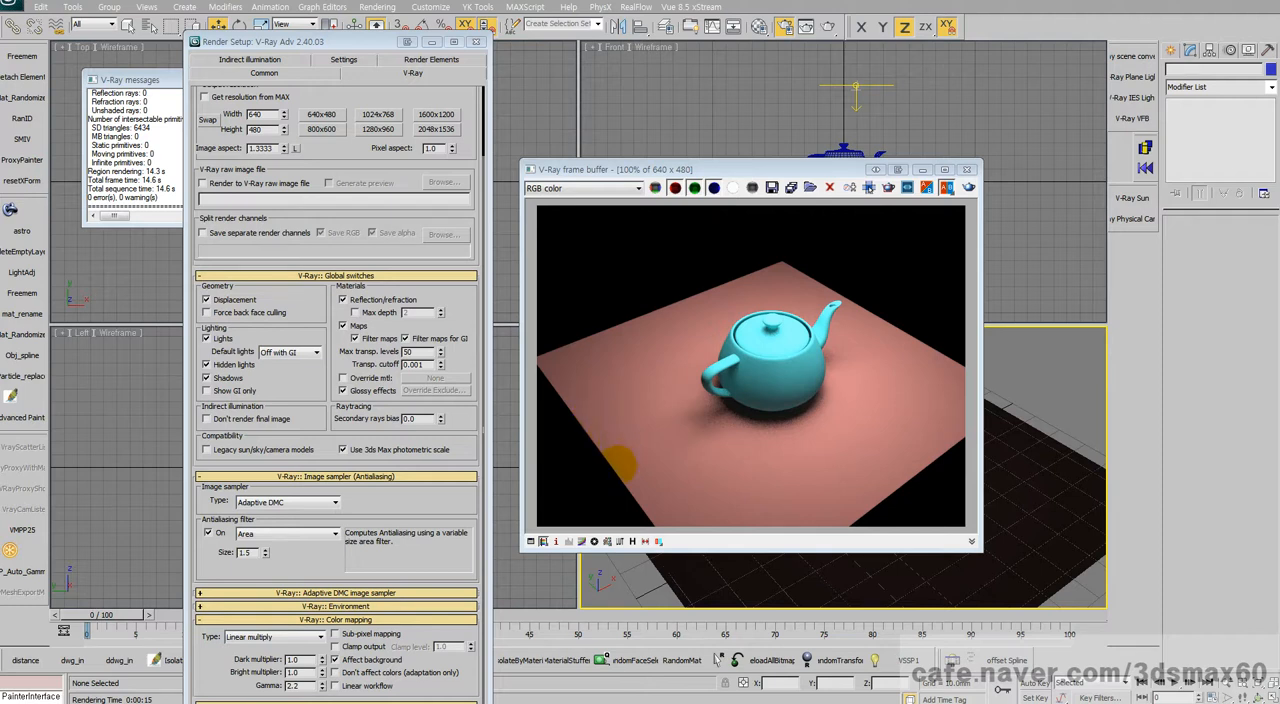
Step: Minimize the V-Ray 2.40 session and switch to the 3ds Max session with V-Ray 3.00
double_click(300, 686)
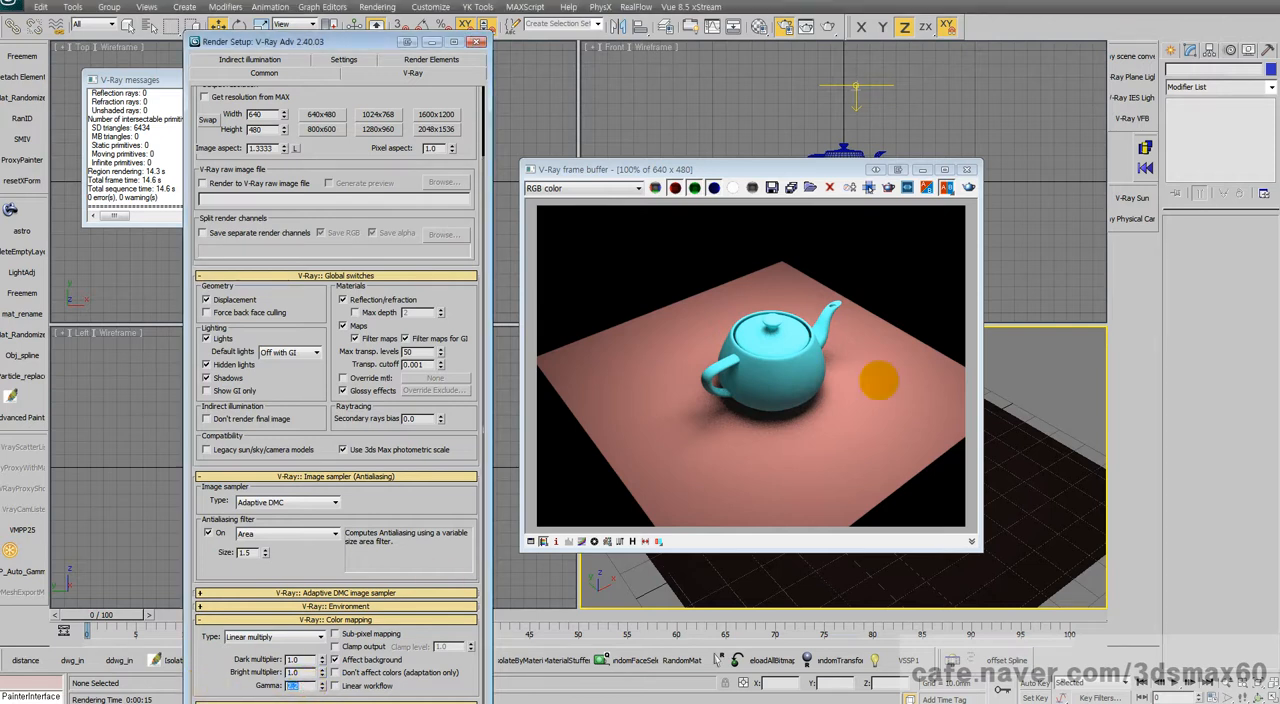
left_click(1216, 2)
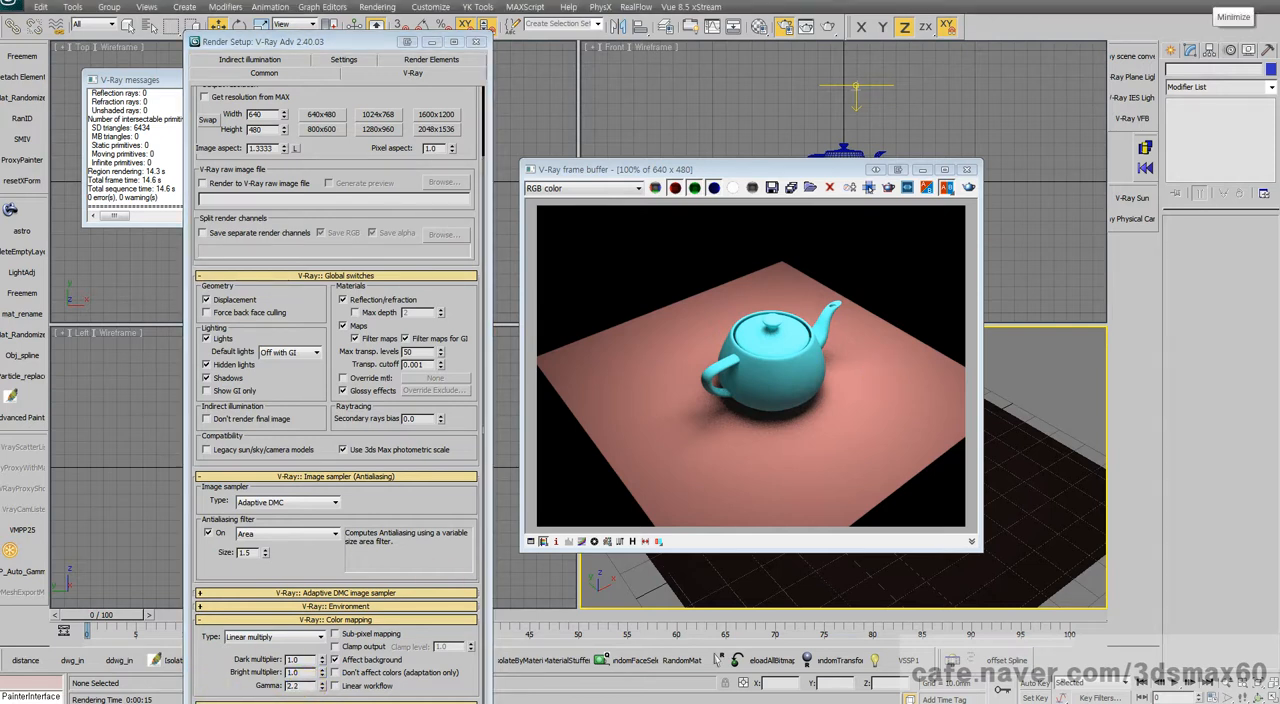
left_click(1230, 5)
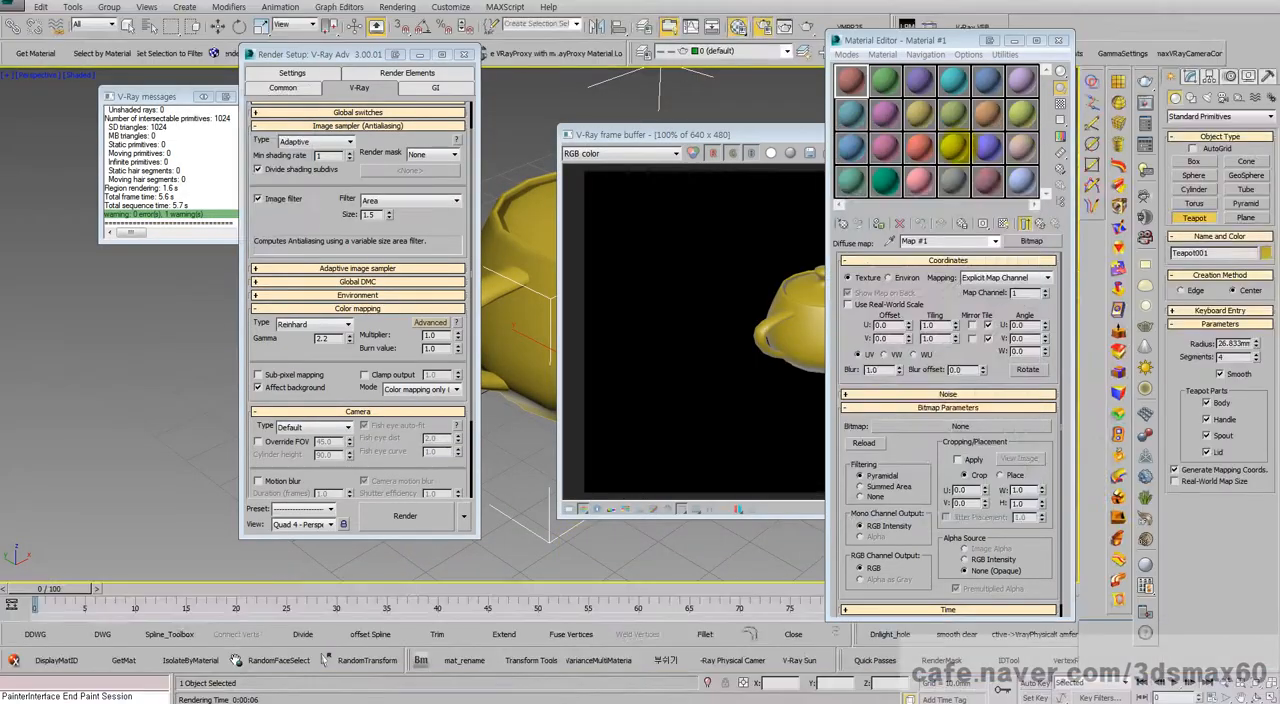
Step: Close the V-Ray frame buffer window and disable the built-in frame buffer in the V-Ray render settings
left_click_drag(791, 136, 532, 182)
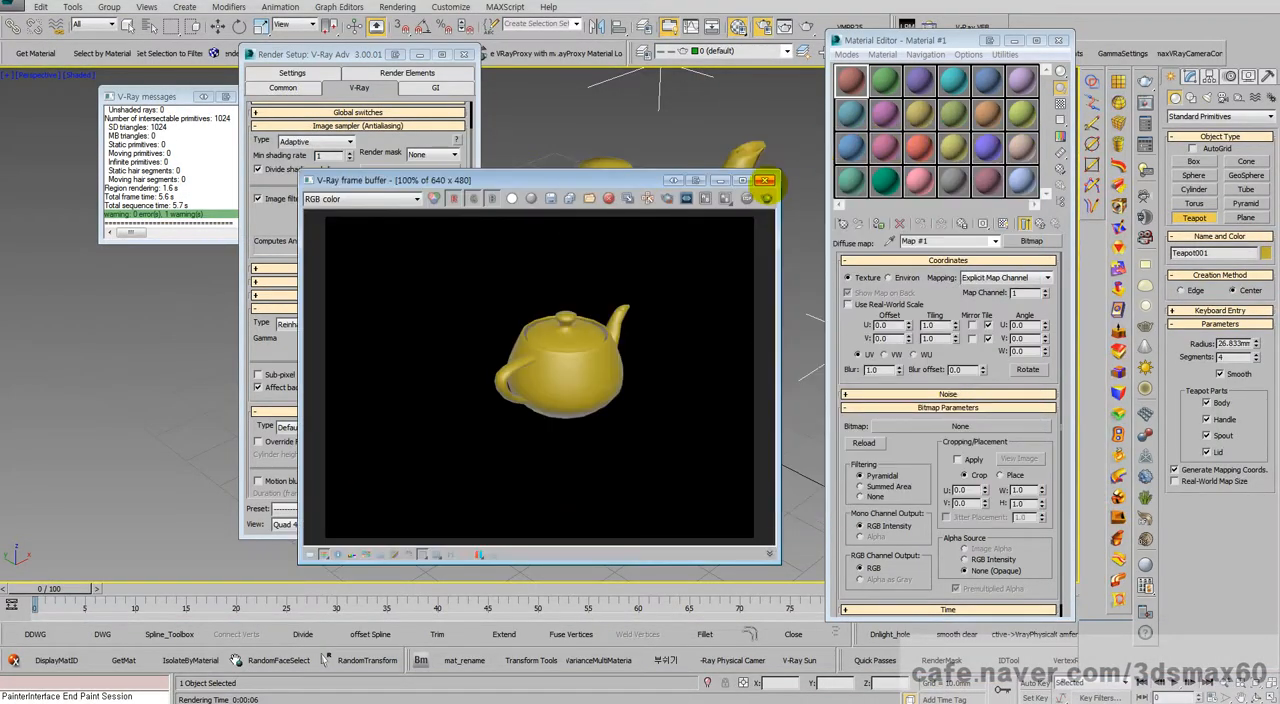
left_click(765, 180)
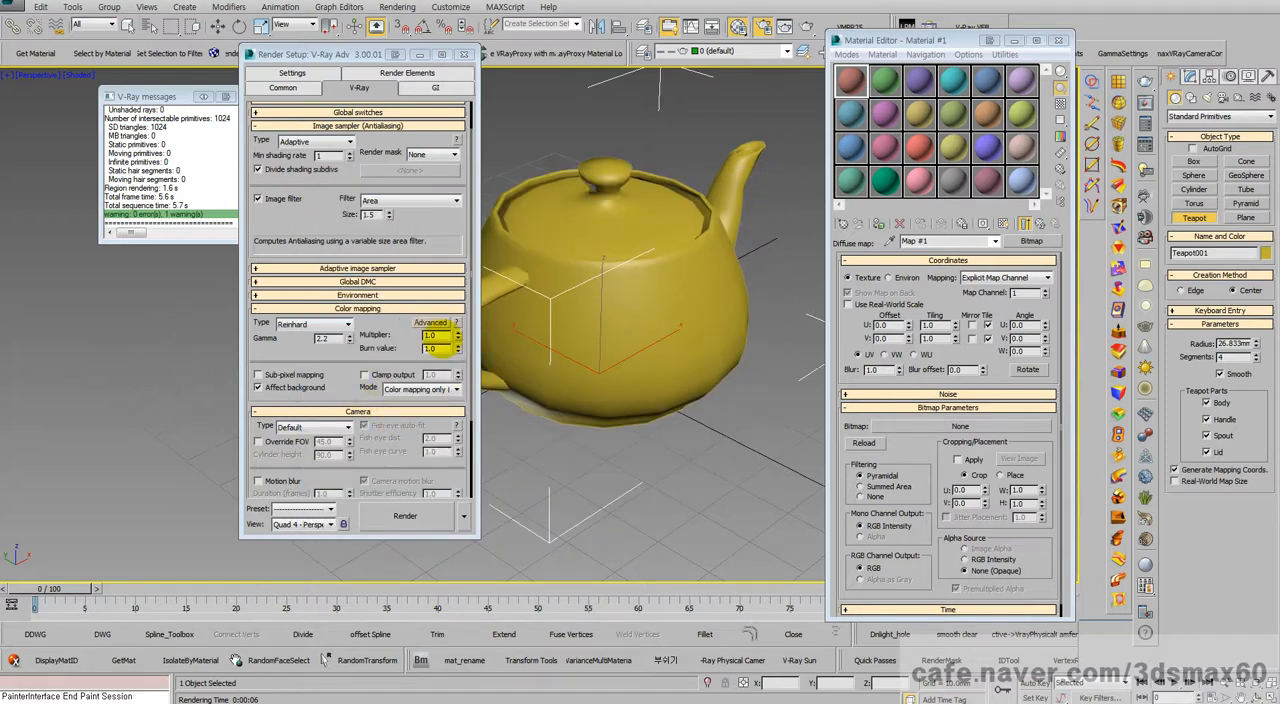
double_click(322, 338)
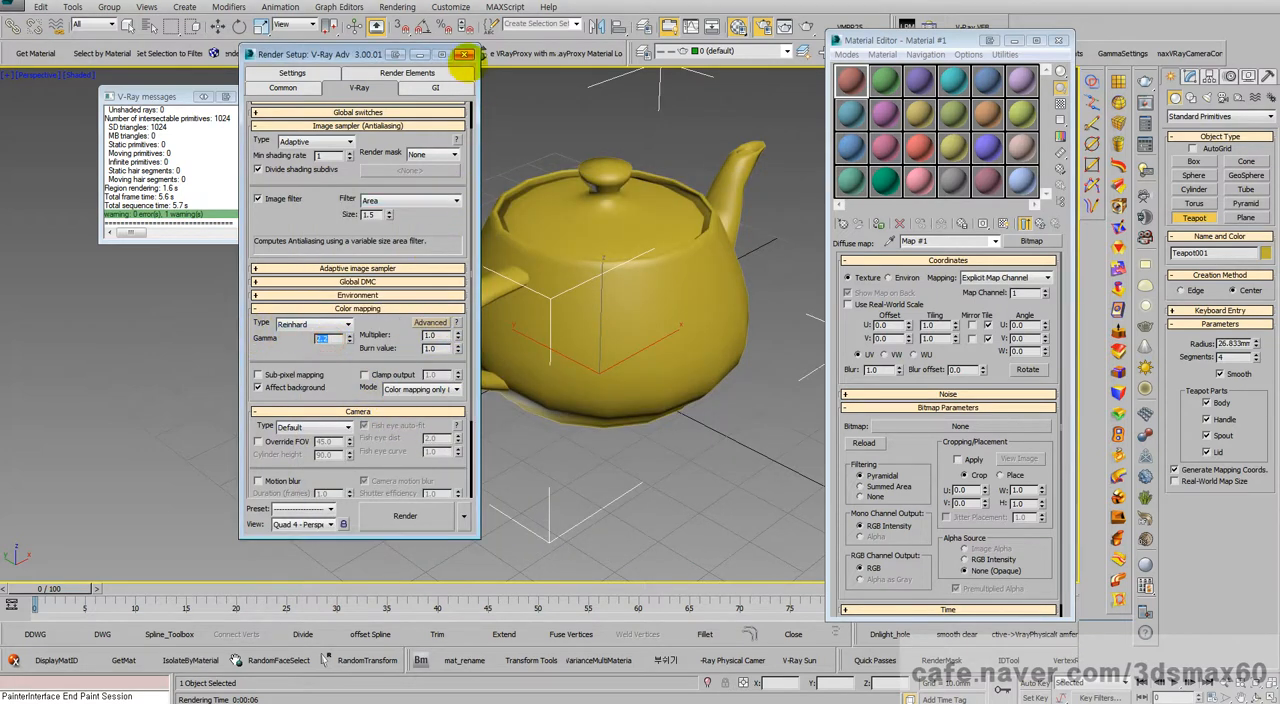
left_click(340, 113)
scroll(330, 170, "up", 2)
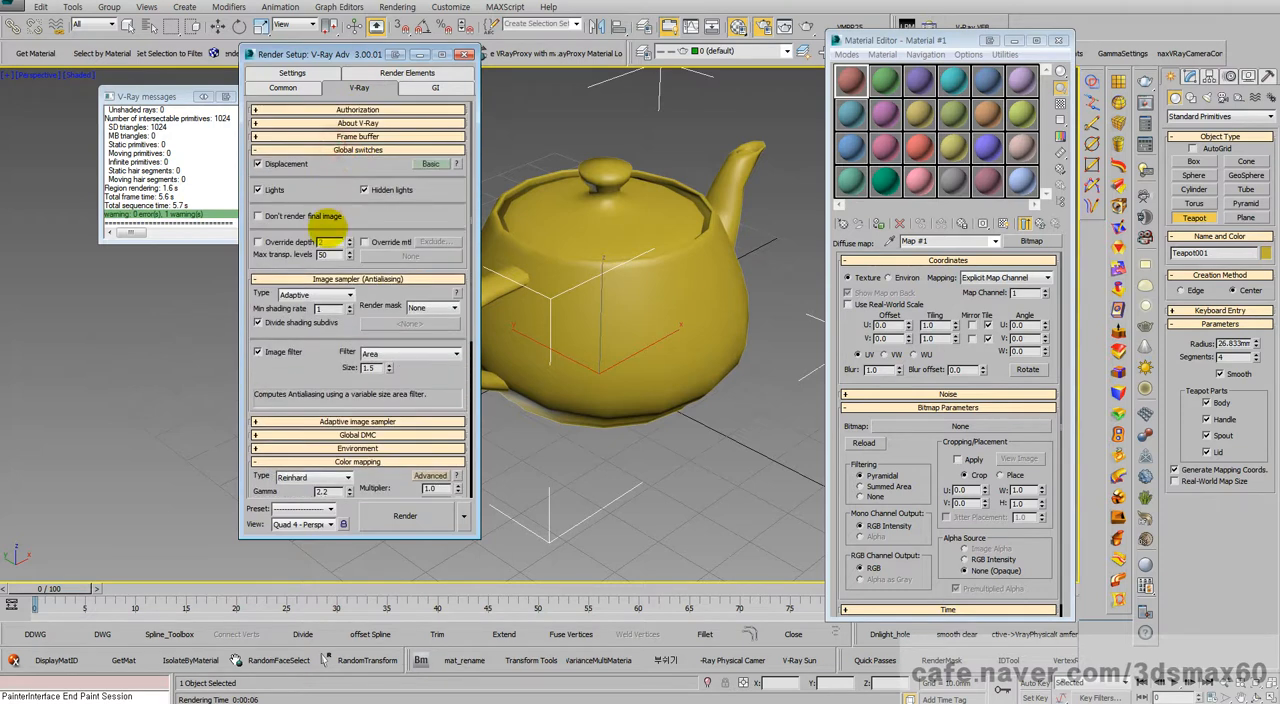
left_click(350, 136)
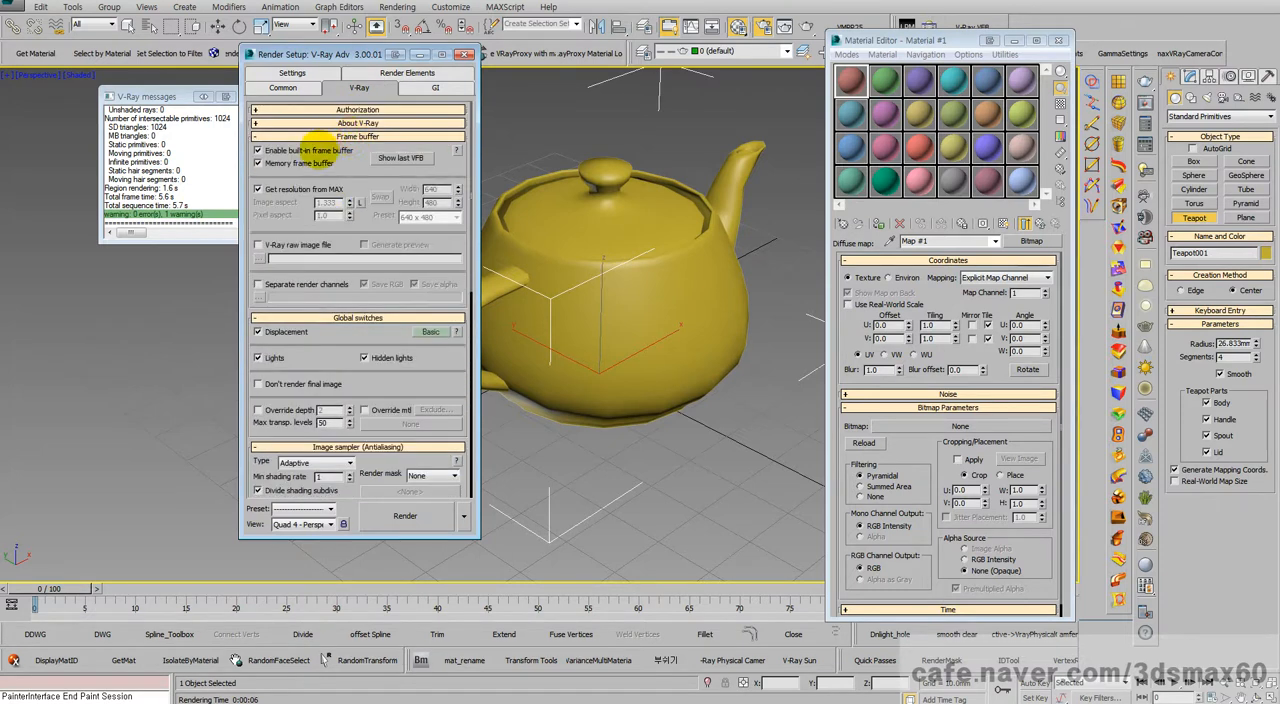
scroll(686, 328, "down", 3)
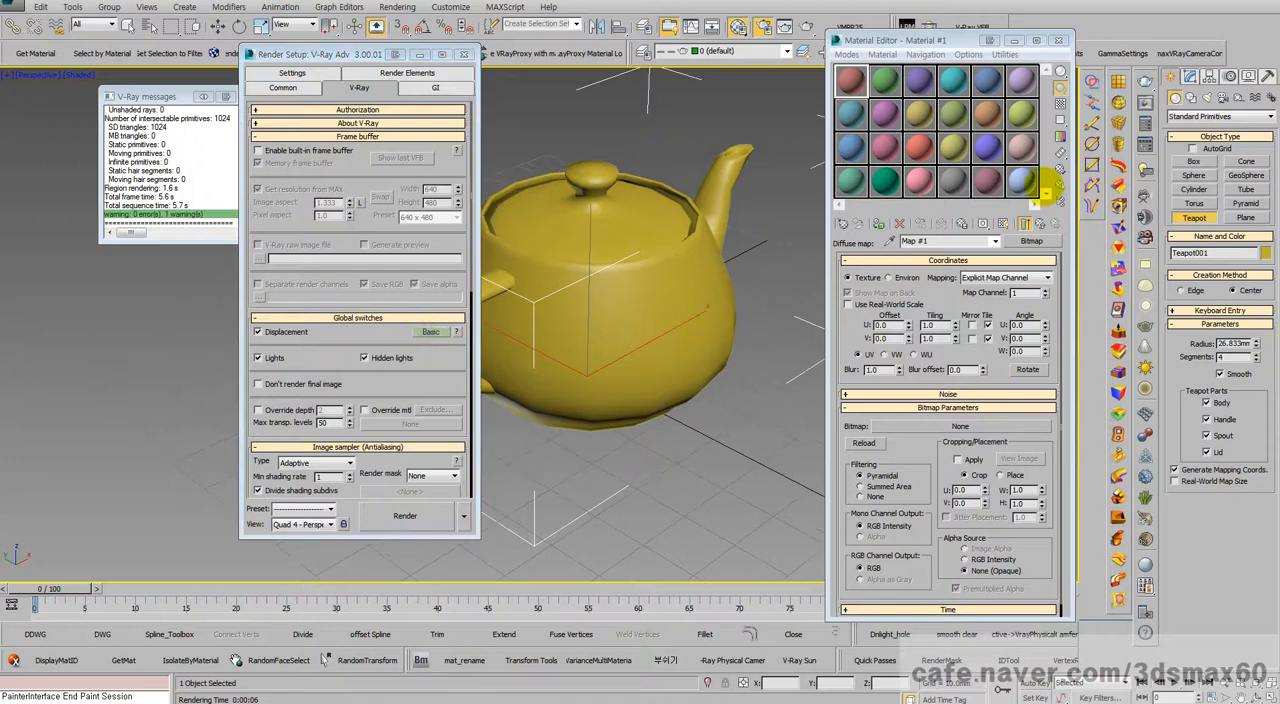
Step: Reopen the Material Editor and assign the reddish material from the first sample slot to the teapot
left_click(1058, 40)
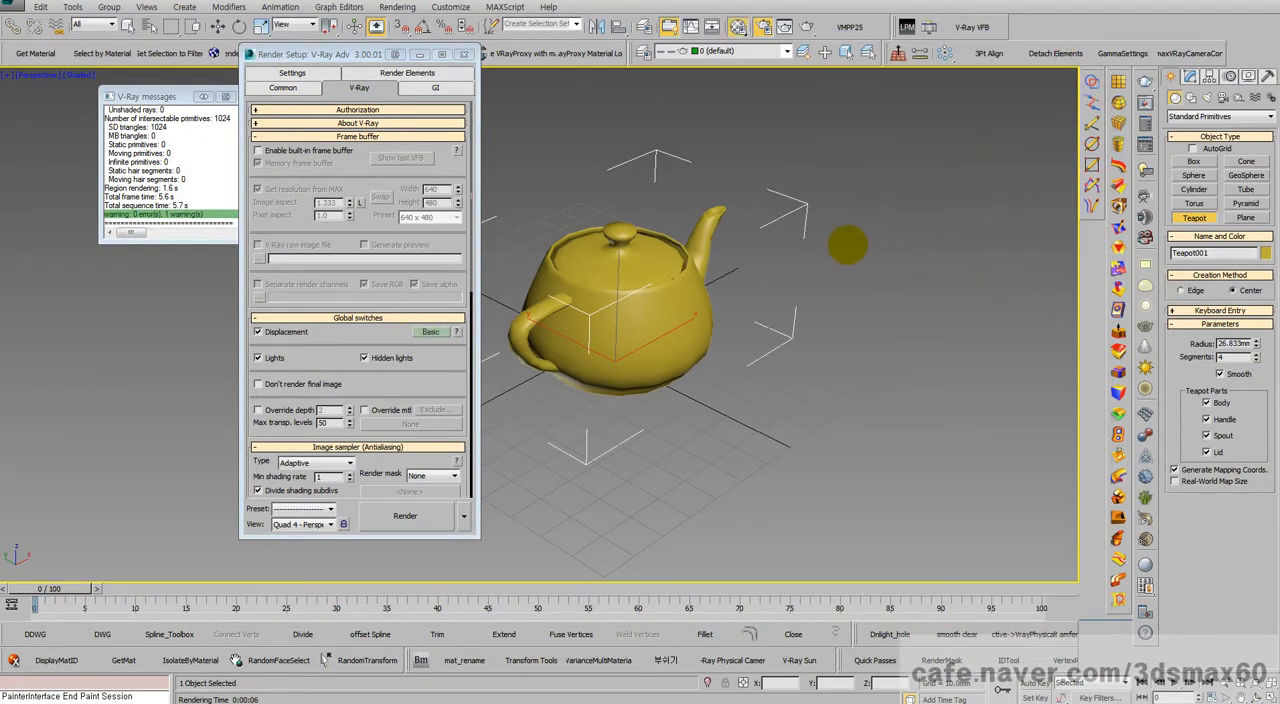
key("m")
left_click_drag(855, 80, 629, 288)
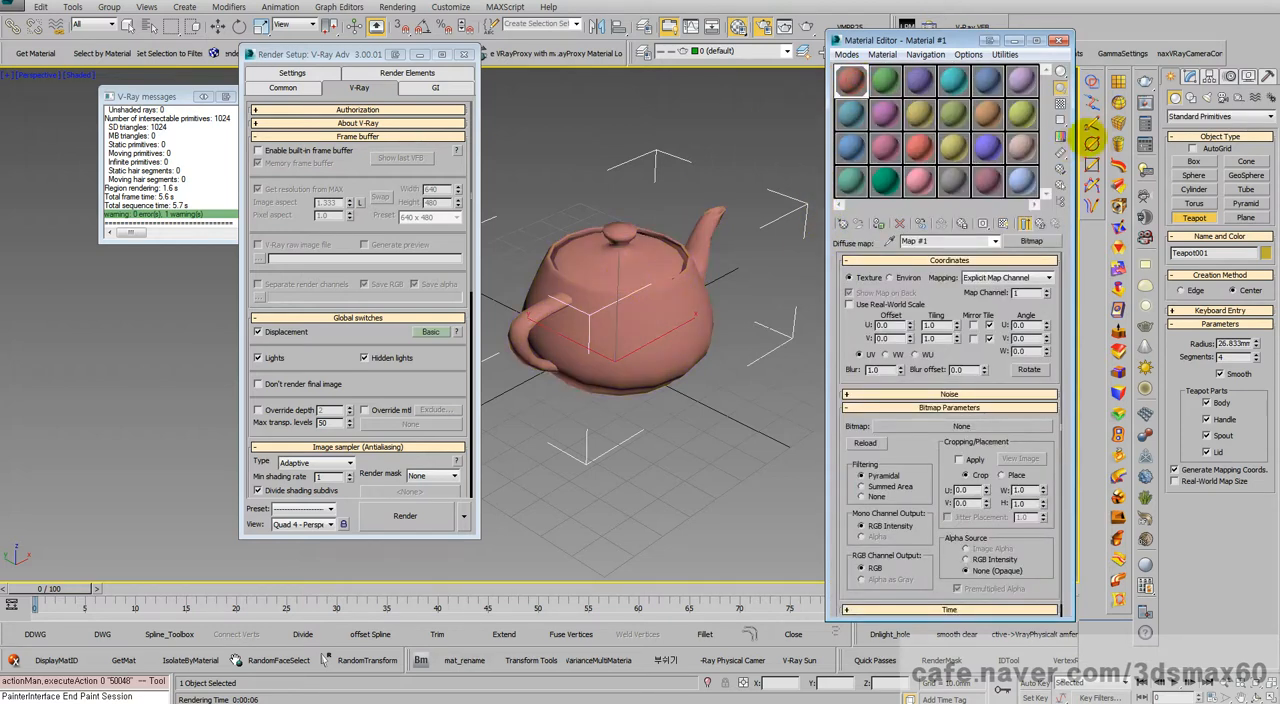
Step: Create a square ground plane about 224 mm wide under the teapot and assign it the green material from the second slot
left_click(1245, 217)
left_click(1248, 289)
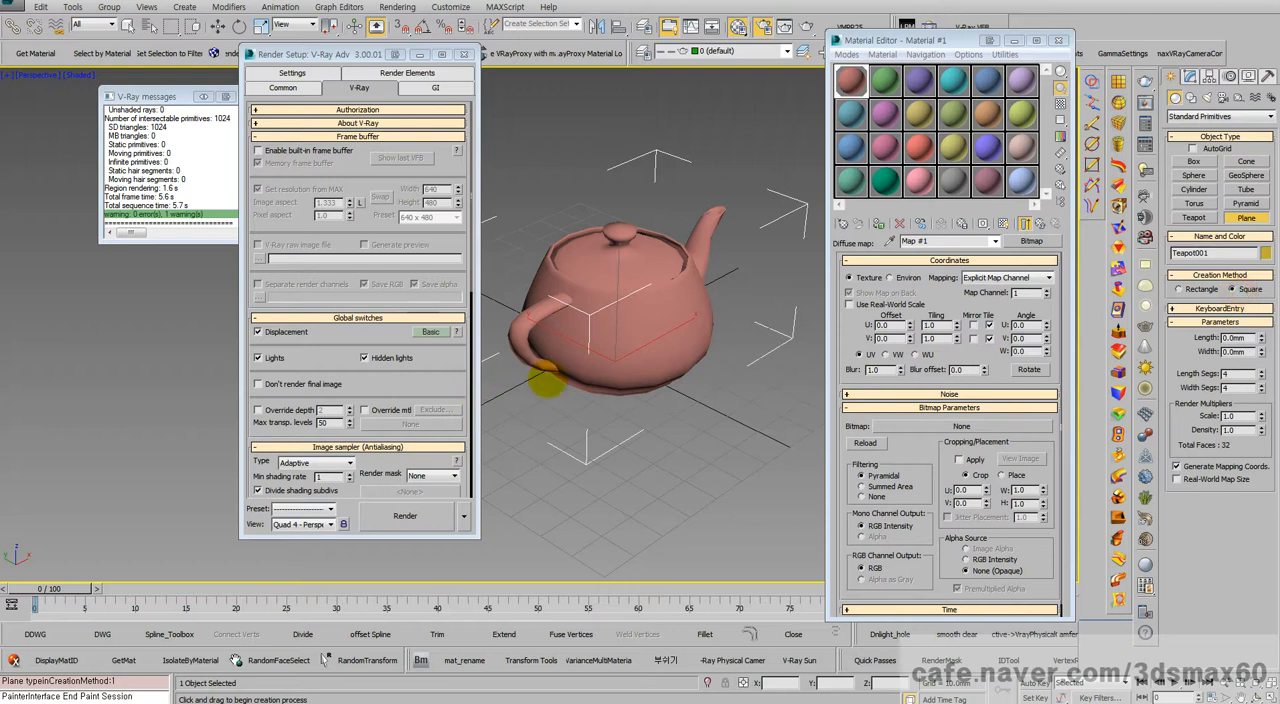
left_click_drag(600, 366, 606, 626)
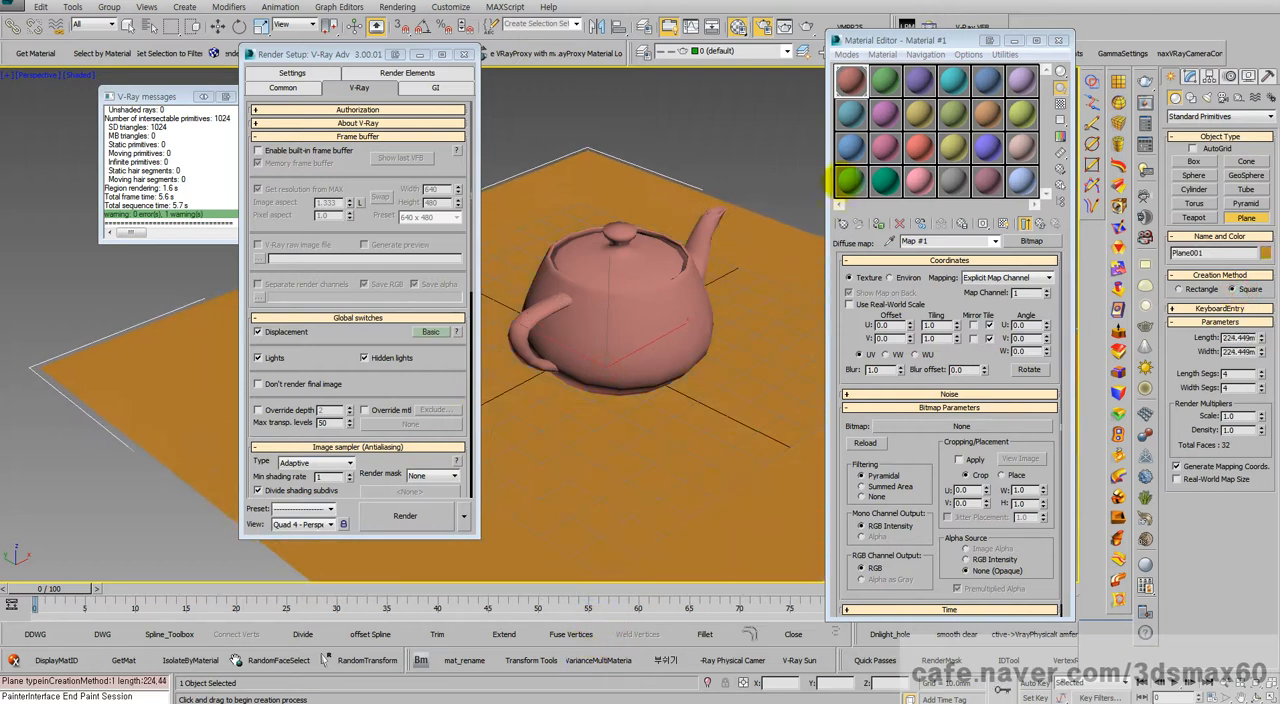
left_click_drag(885, 82, 780, 368)
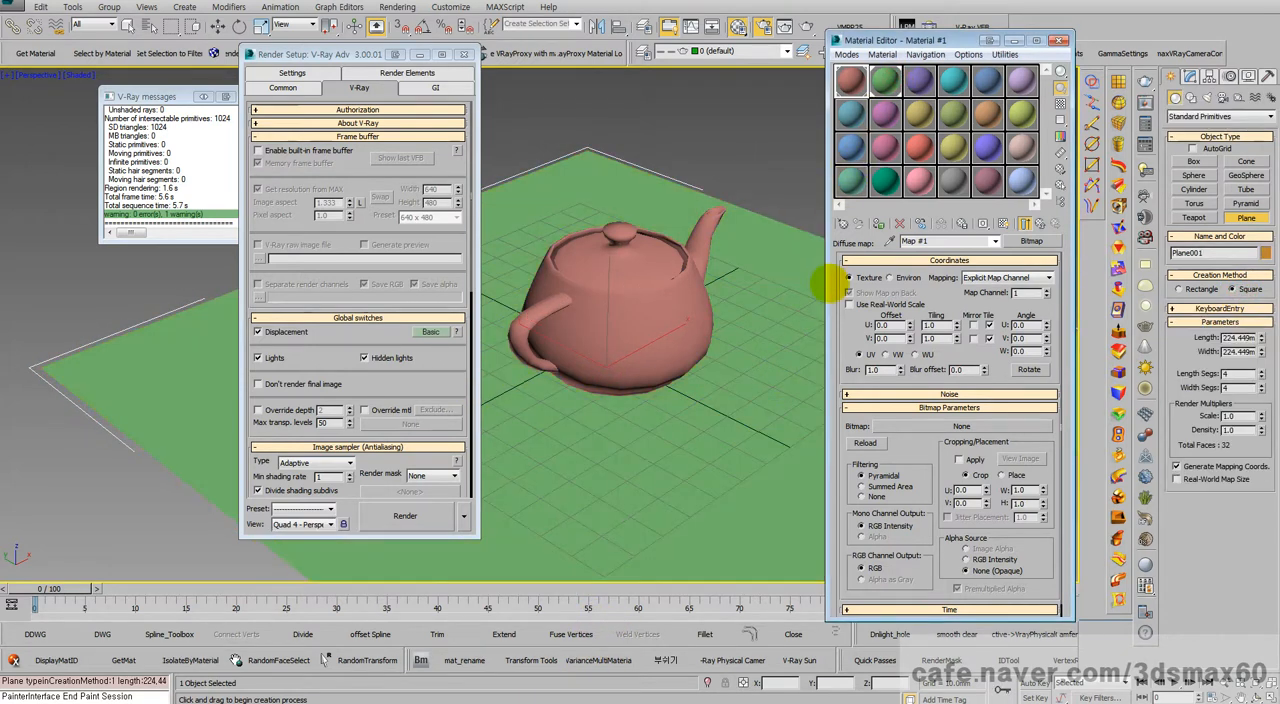
left_click(1058, 40)
Step: Create a V-Ray plane light around the teapot with a half-length of about 41 mm and half-width of about 44 mm
left_click(1207, 97)
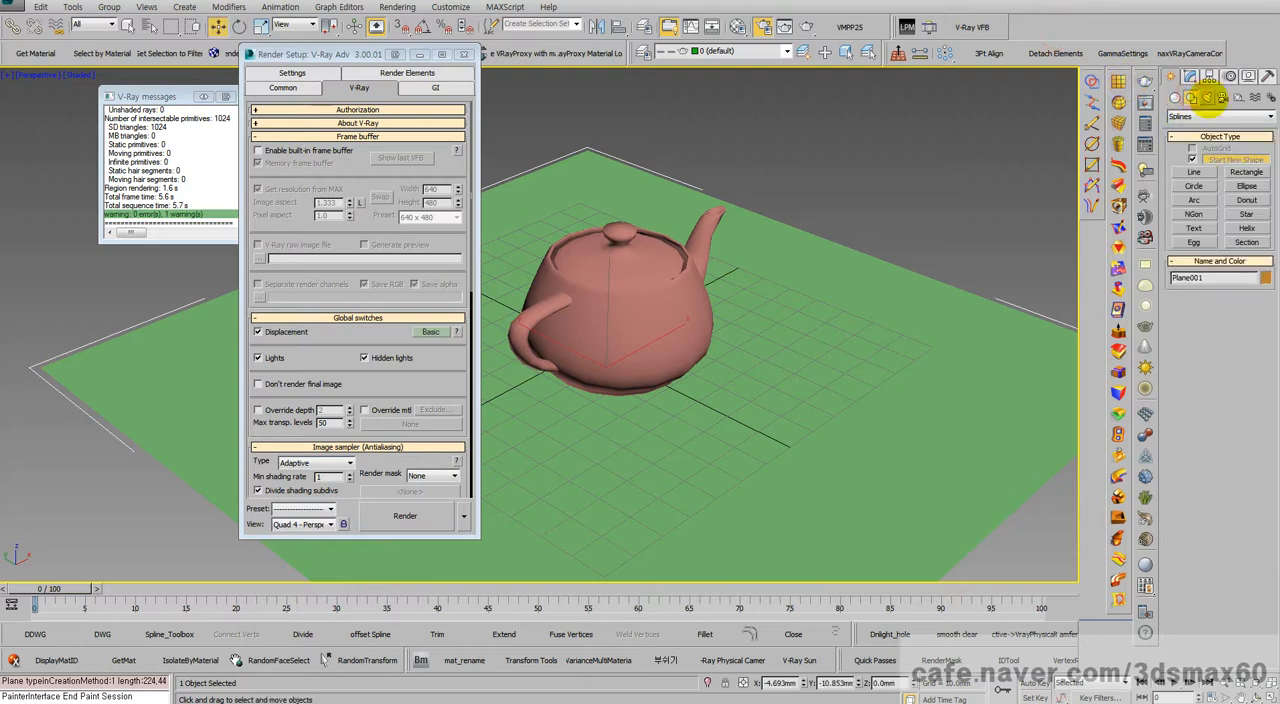
left_click(1205, 117)
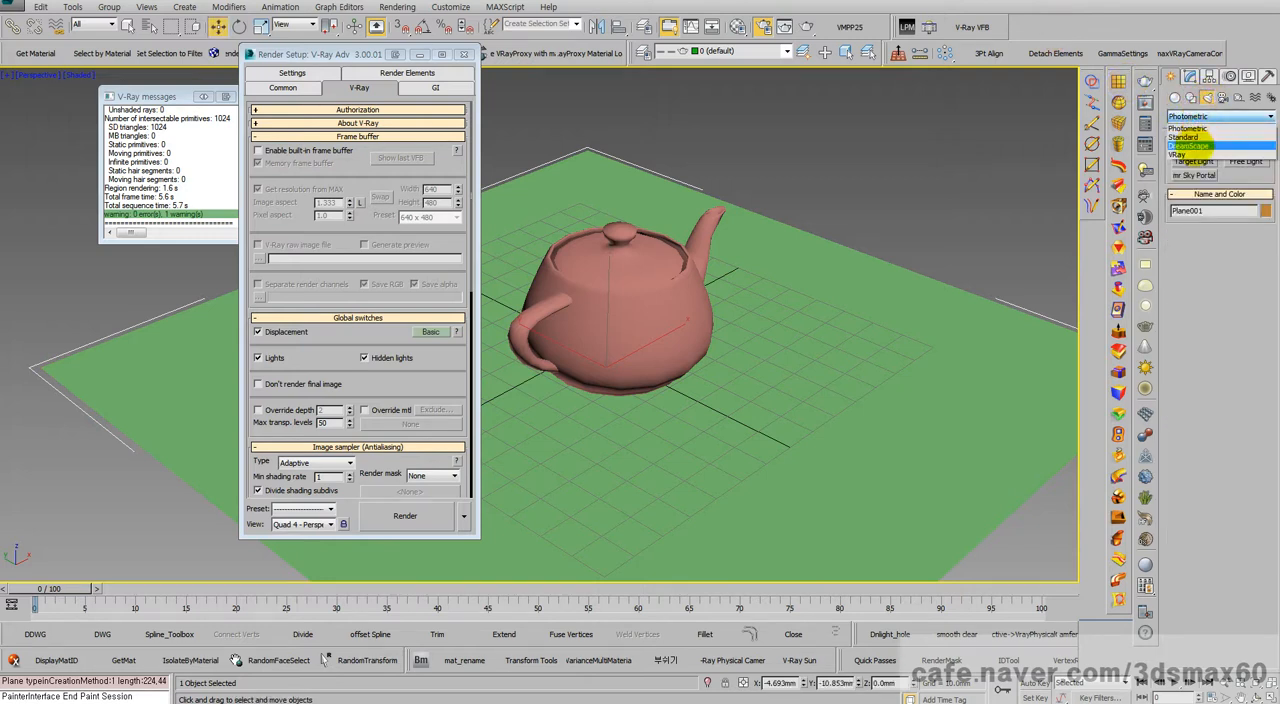
left_click(1194, 140)
left_click(1193, 160)
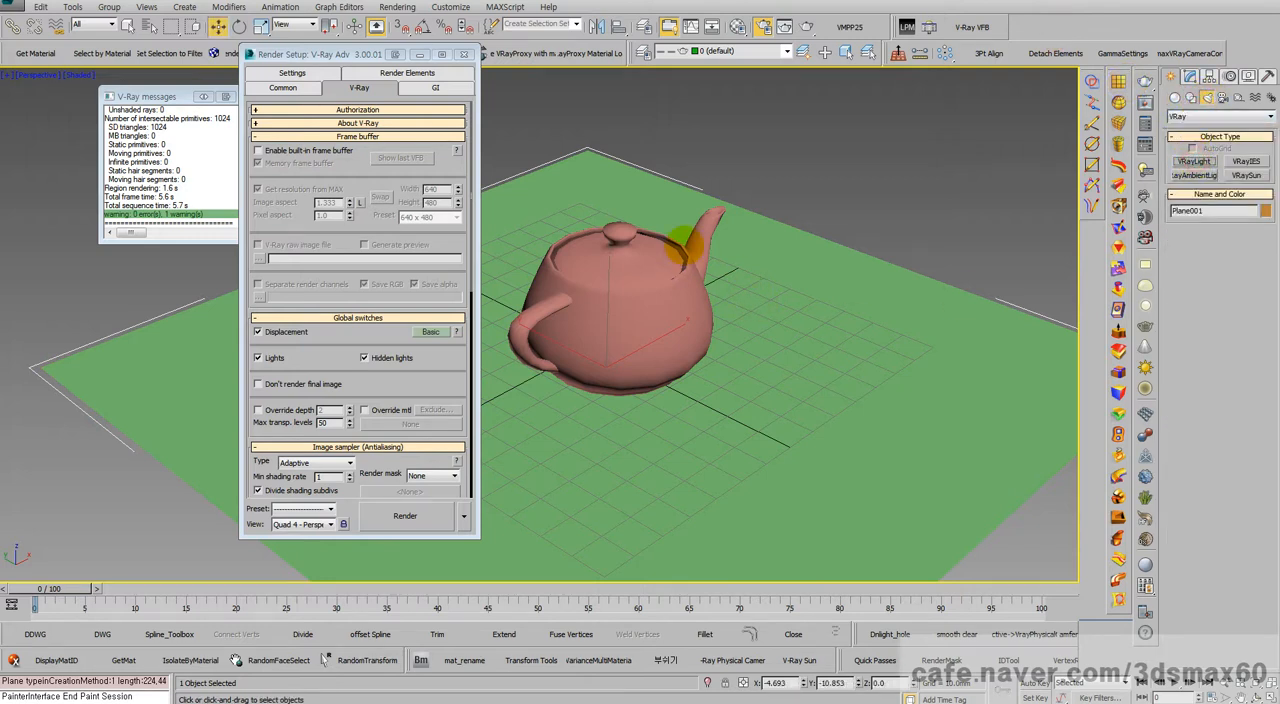
left_click_drag(600, 232, 634, 429)
Step: Move the V-Ray light straight up along Z to about 141 mm above the ground plane
right_click(657, 306)
right_click(650, 285)
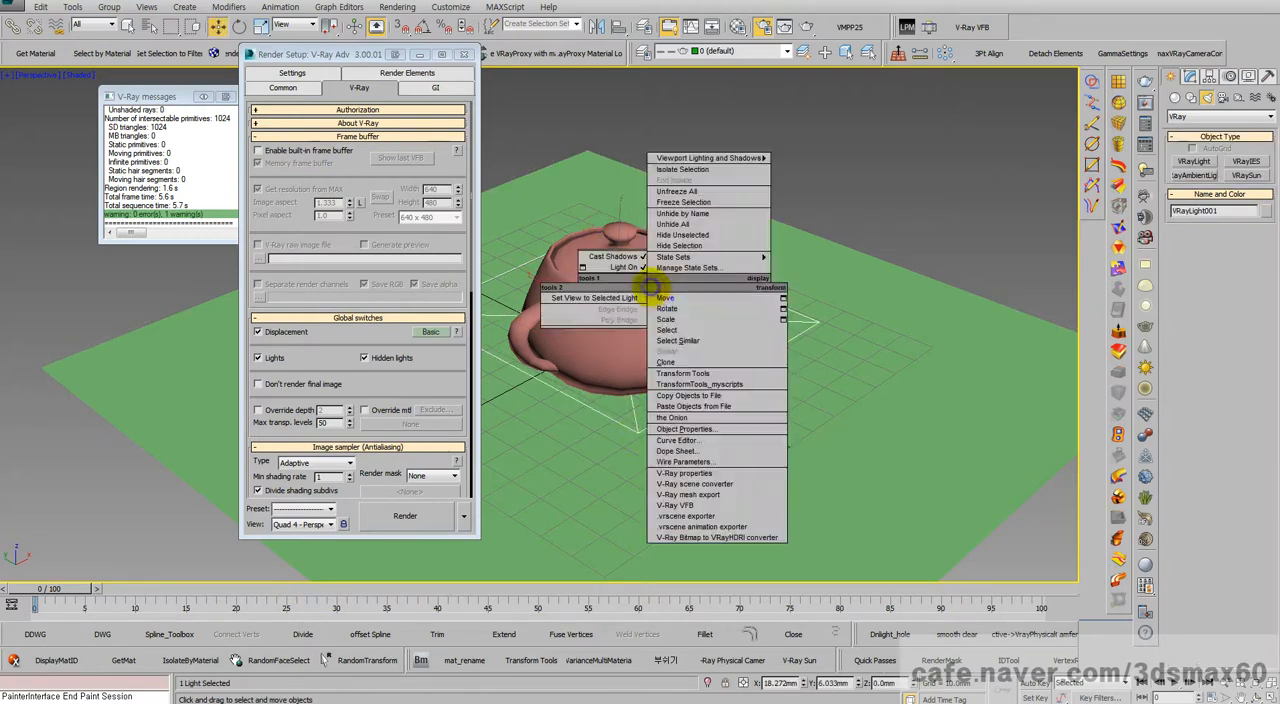
left_click(664, 298)
right_click(618, 243)
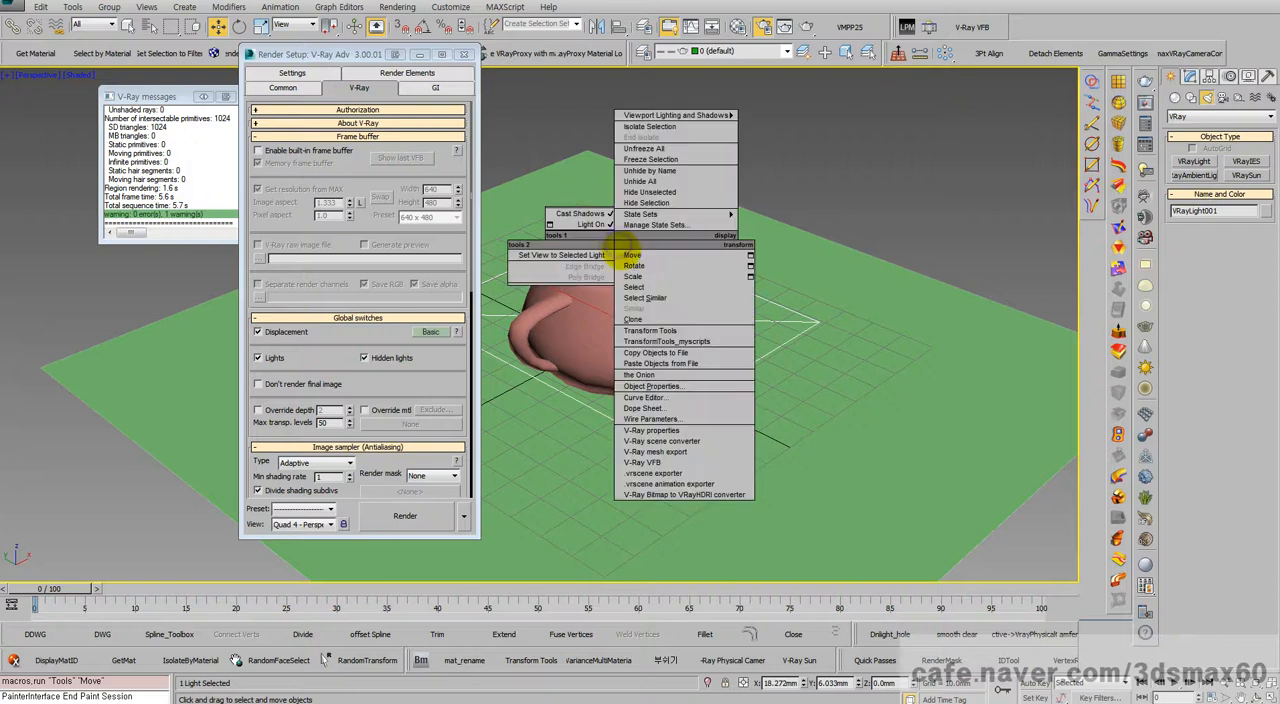
left_click(623, 254)
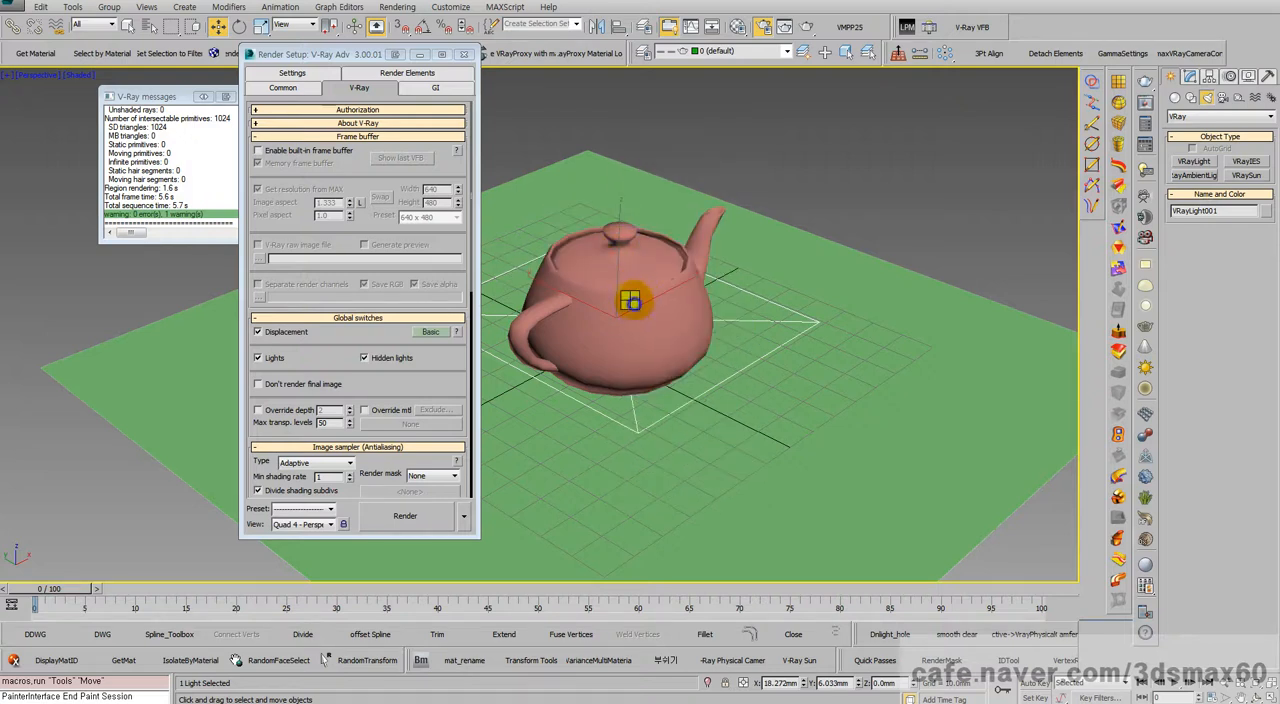
scroll(630, 300, "down", 6)
right_click(649, 325)
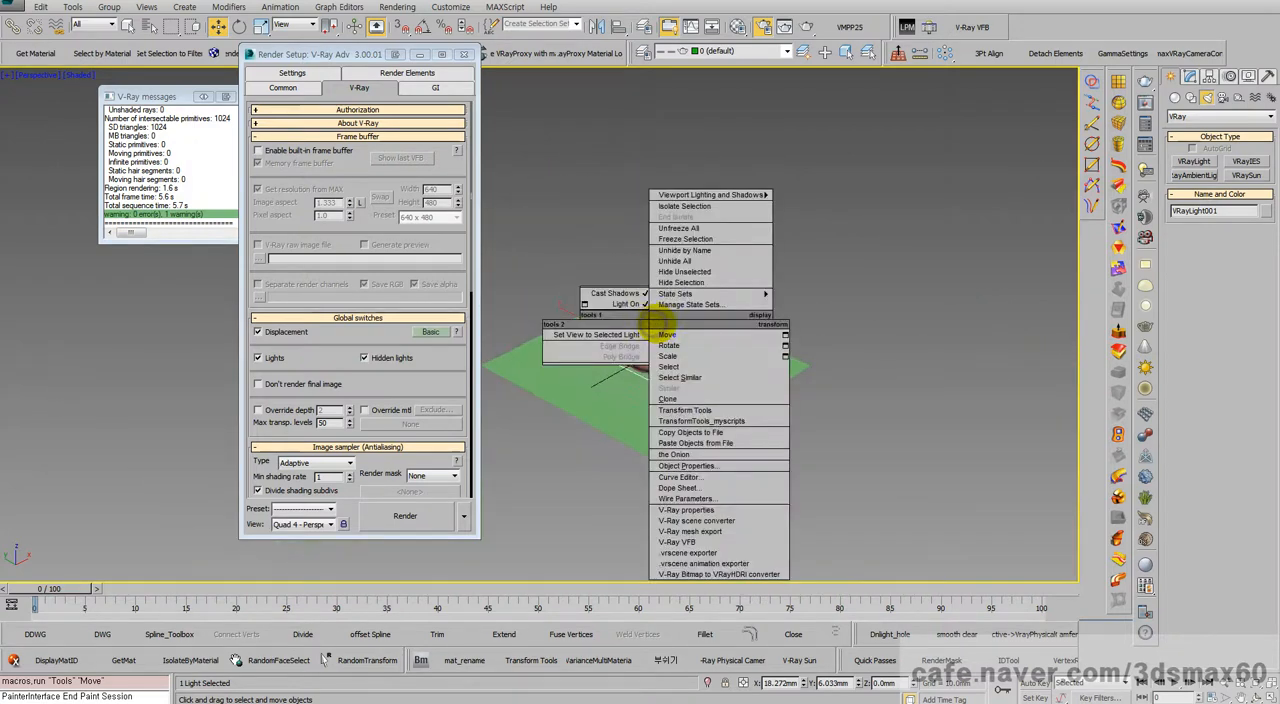
left_click(666, 334)
key("x")
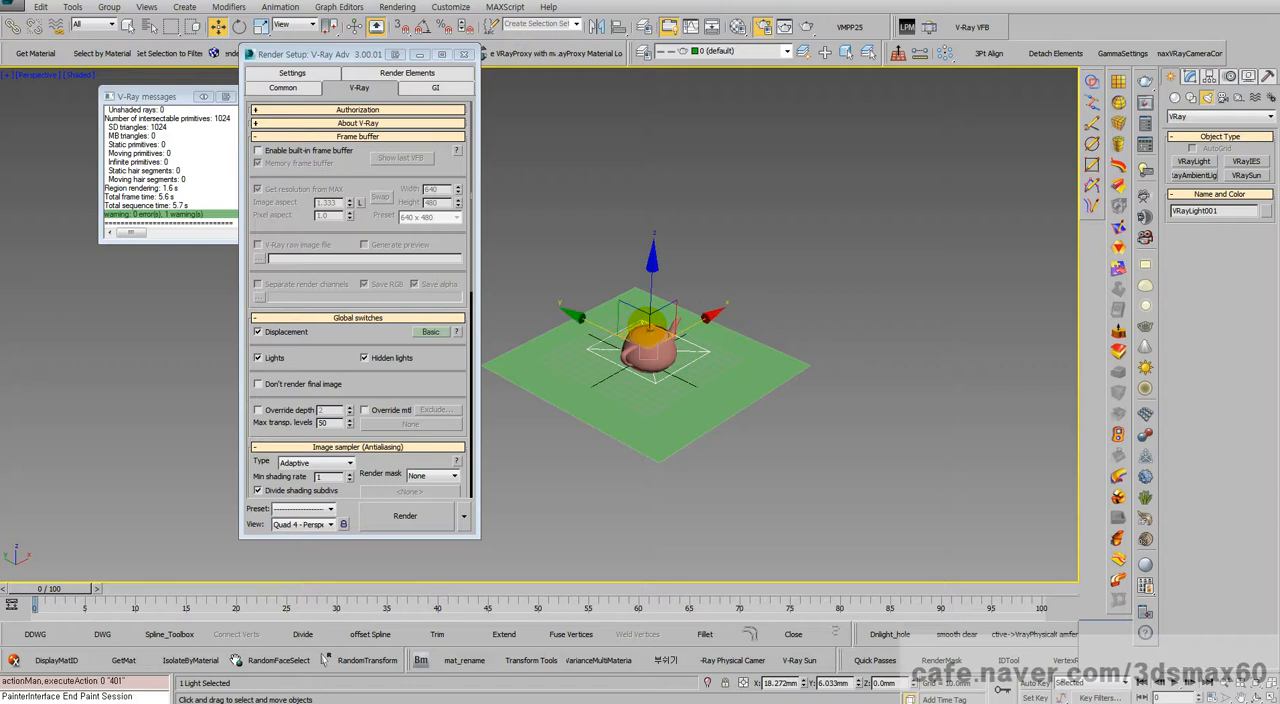
left_click_drag(652, 290, 655, 150)
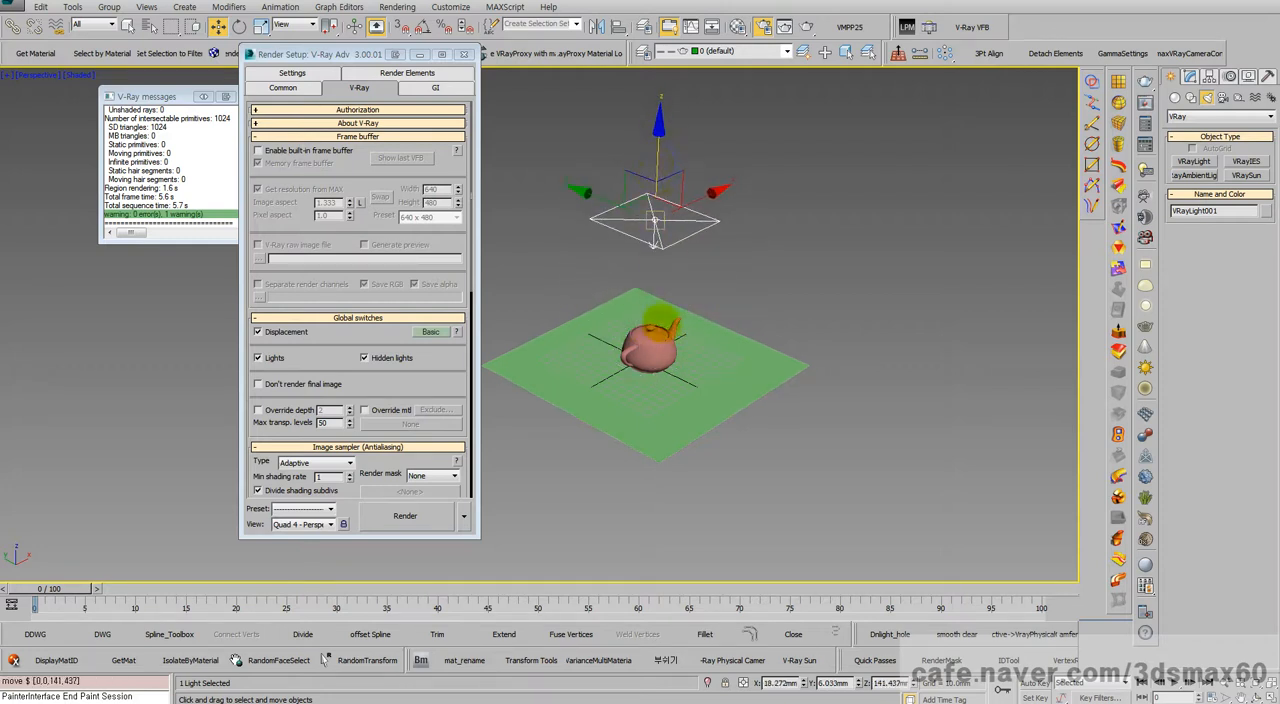
Step: Raise the teapot's segments to 12, render the perspective view in the 3ds Max render window, and close that window
scroll(660, 318, "up", 10)
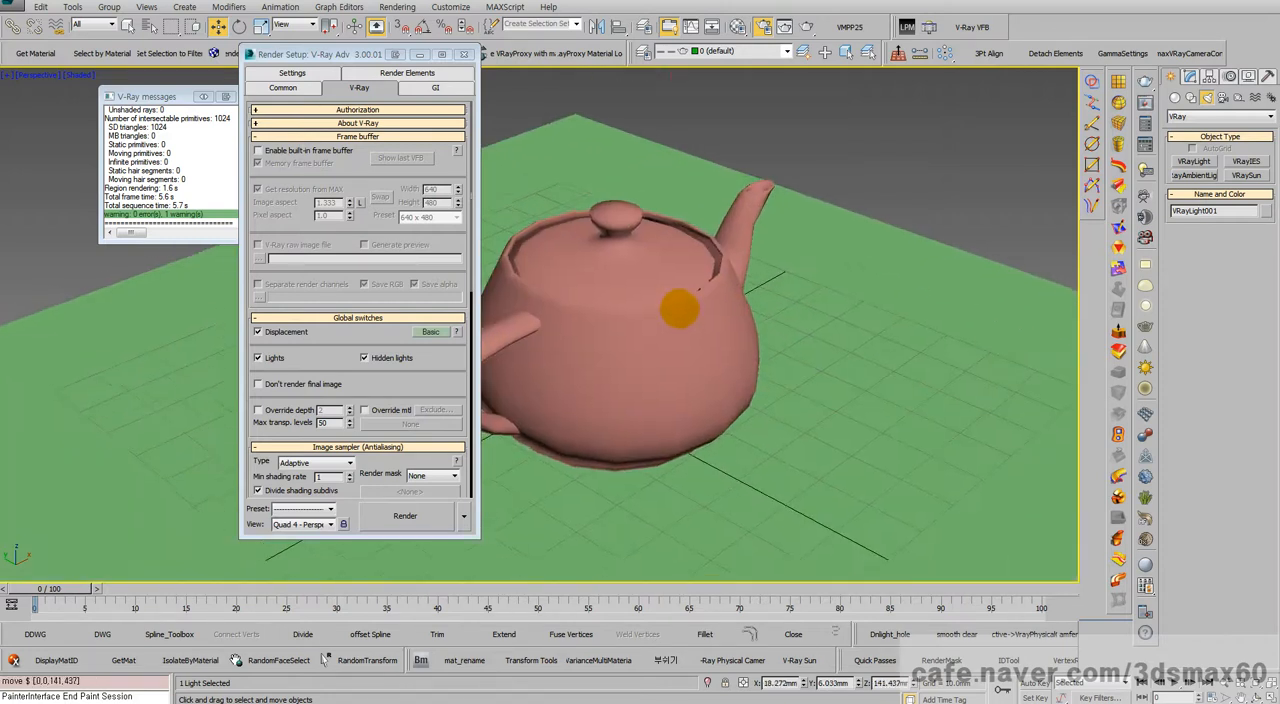
left_click(680, 305)
left_click(1192, 78)
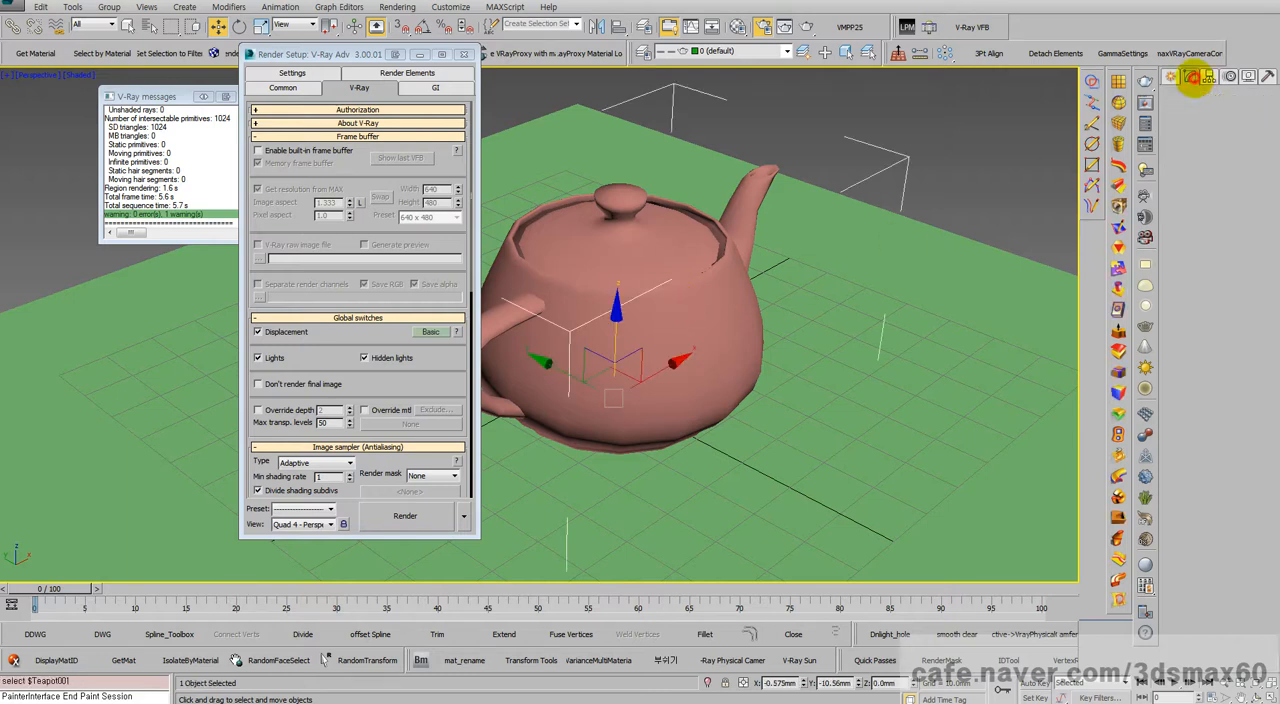
left_click_drag(1256, 335, 1257, 283)
middle_click_drag(688, 311, 692, 309)
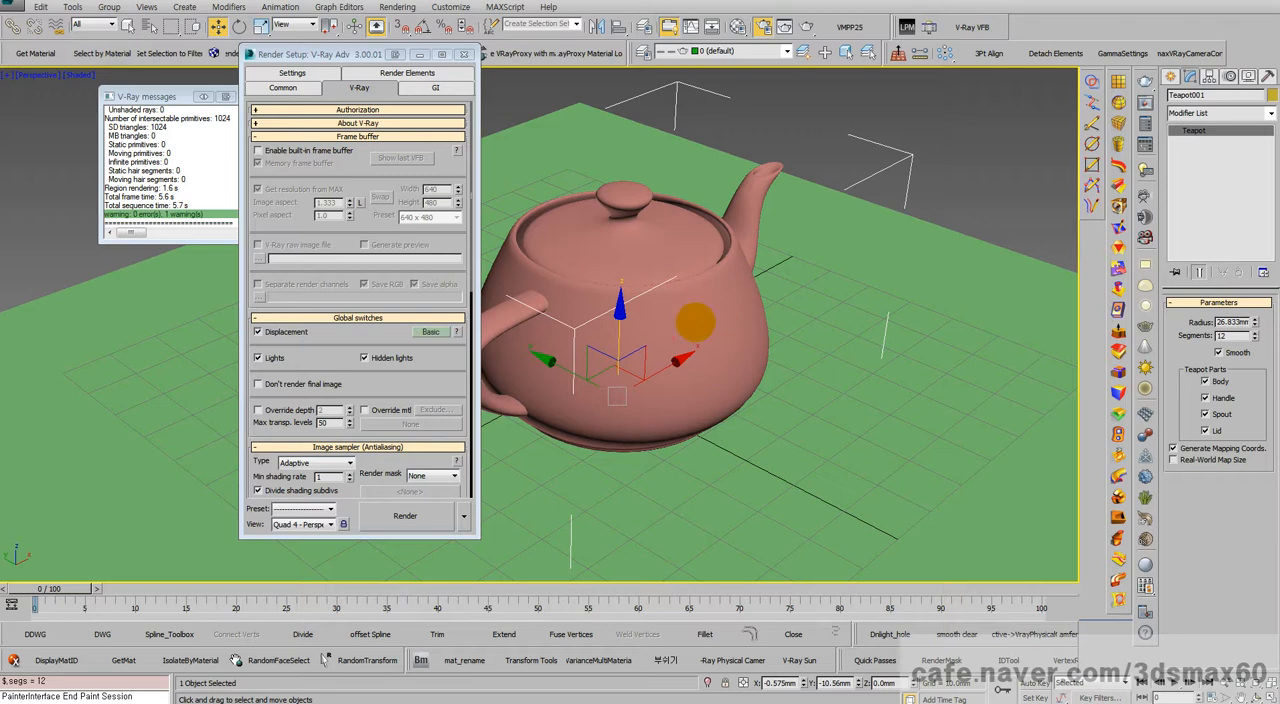
left_click(433, 515)
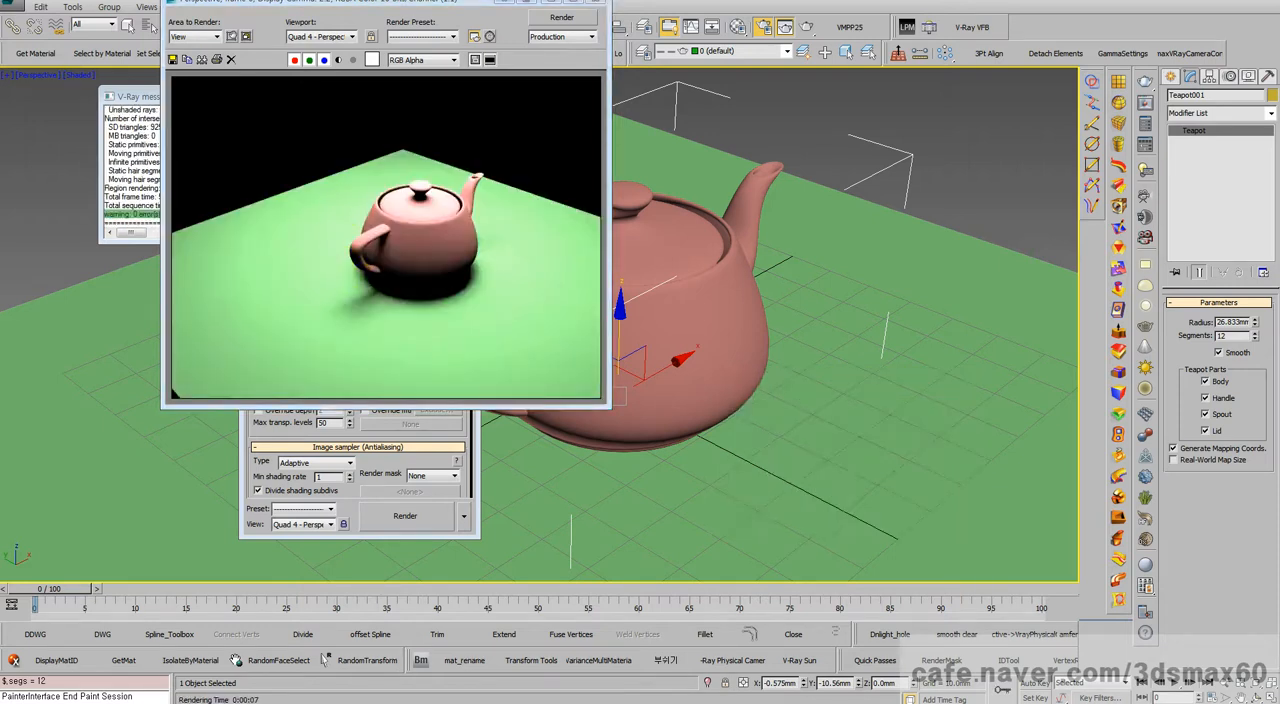
left_click(600, 4)
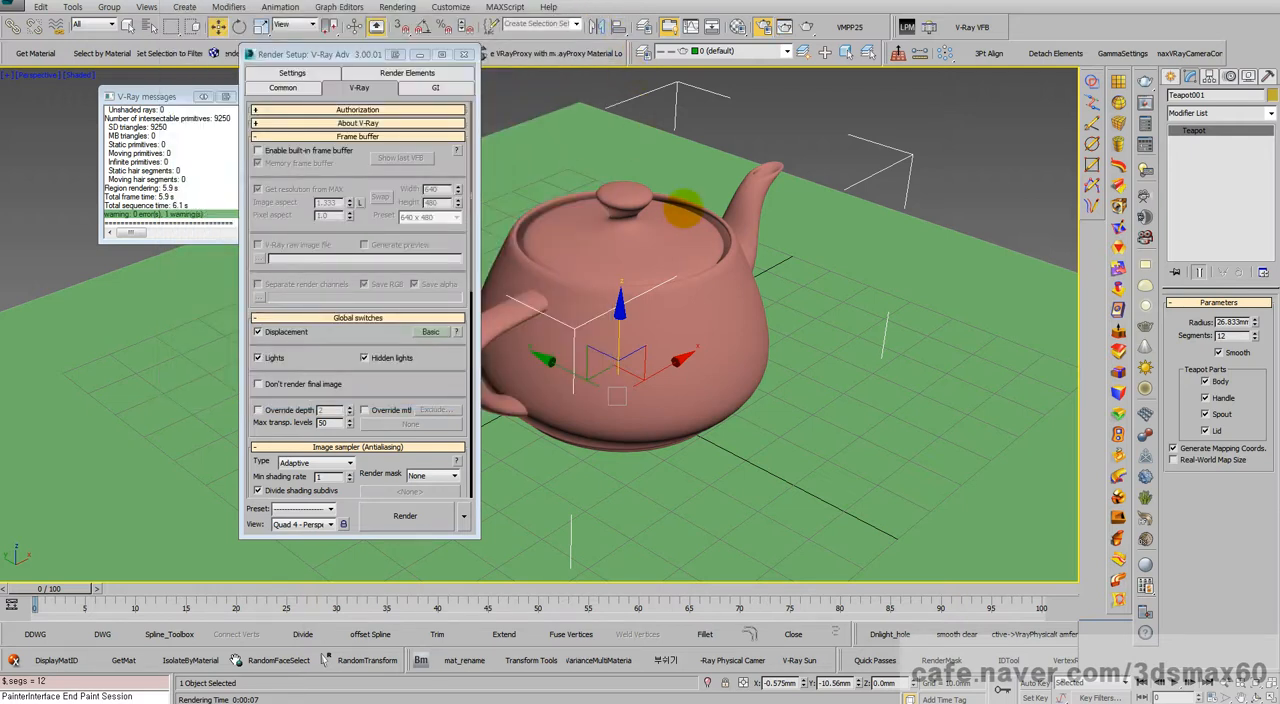
Step: Select VRayLight001 from the scene object list and set its intensity multiplier to 10
key("h")
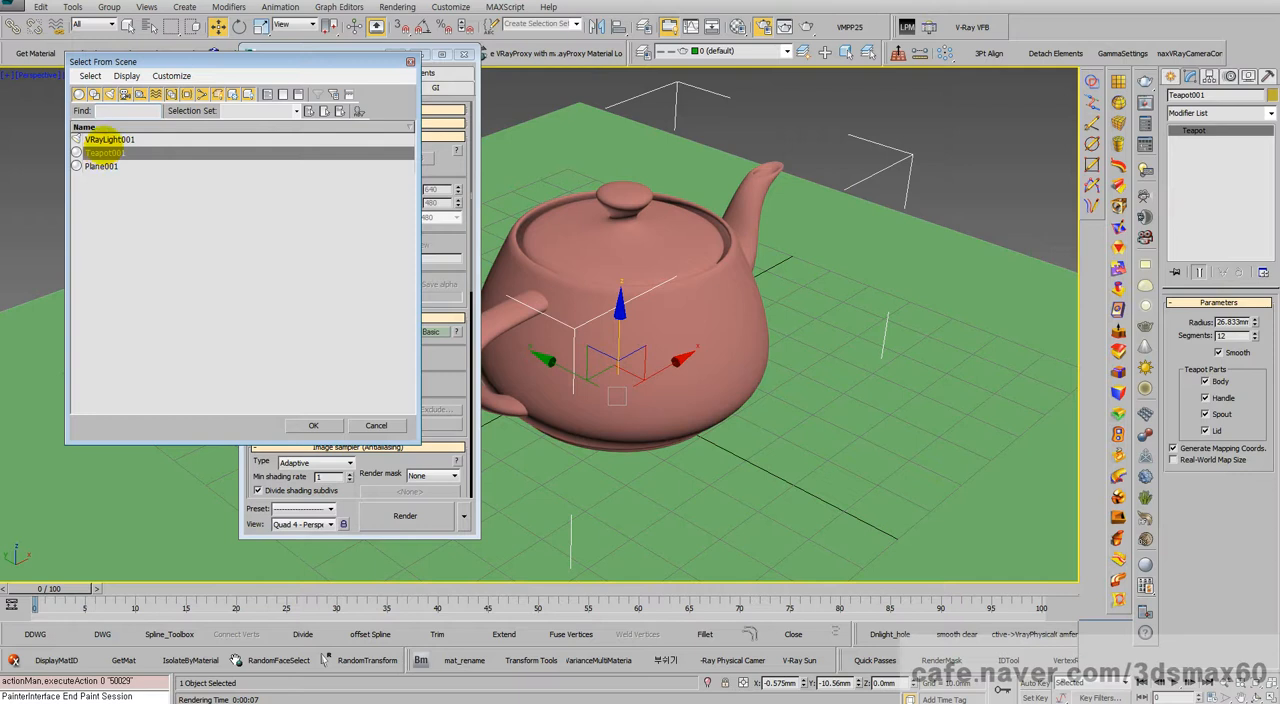
double_click(108, 139)
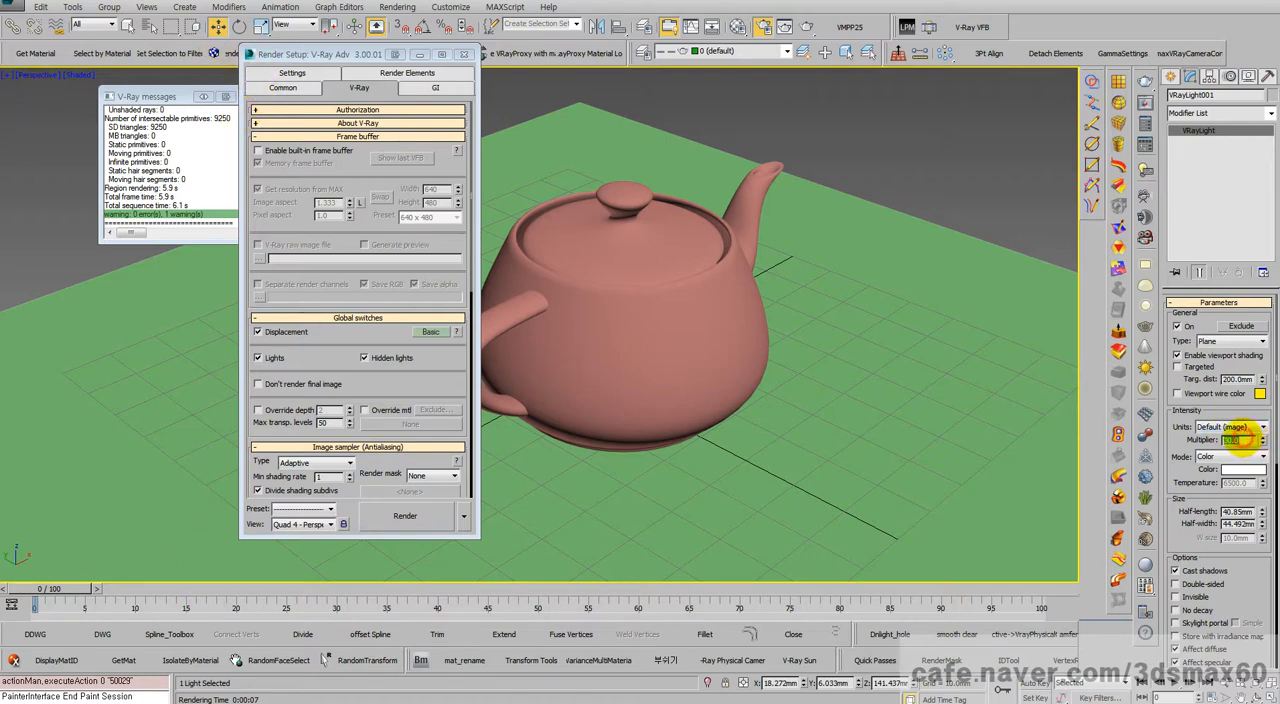
type("10")
key("Return")
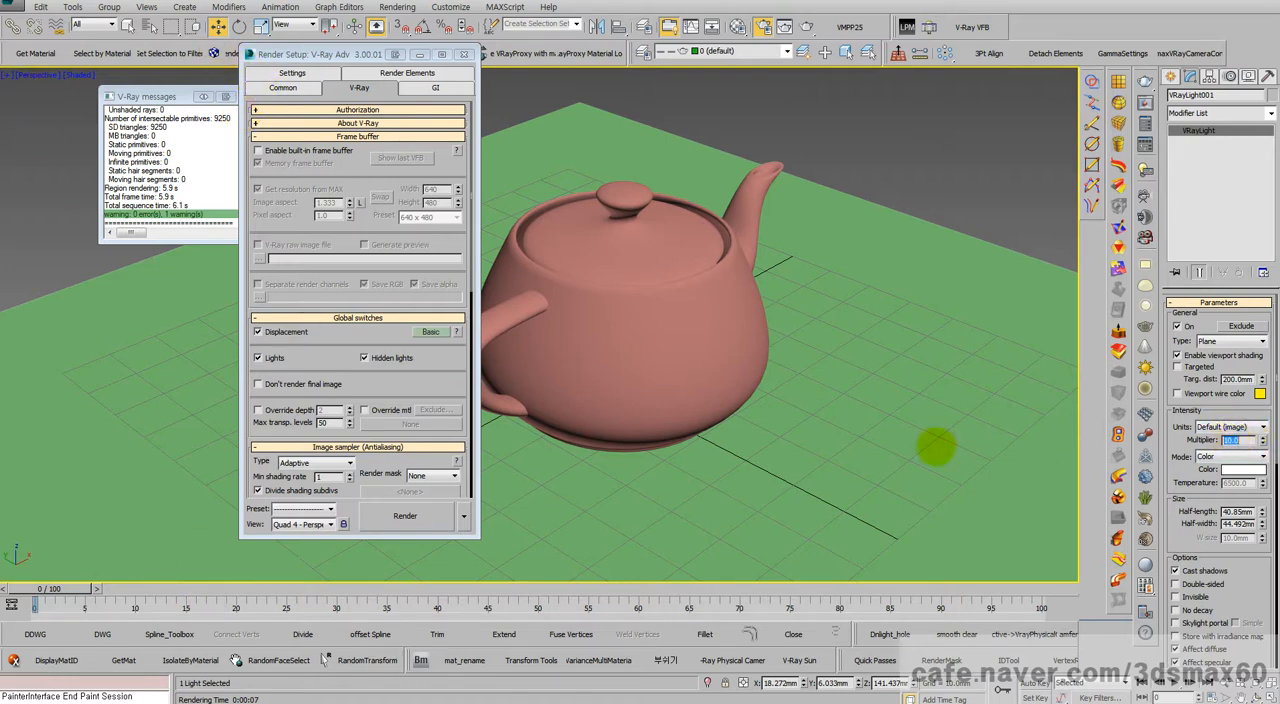
right_click(765, 411)
left_click(781, 425)
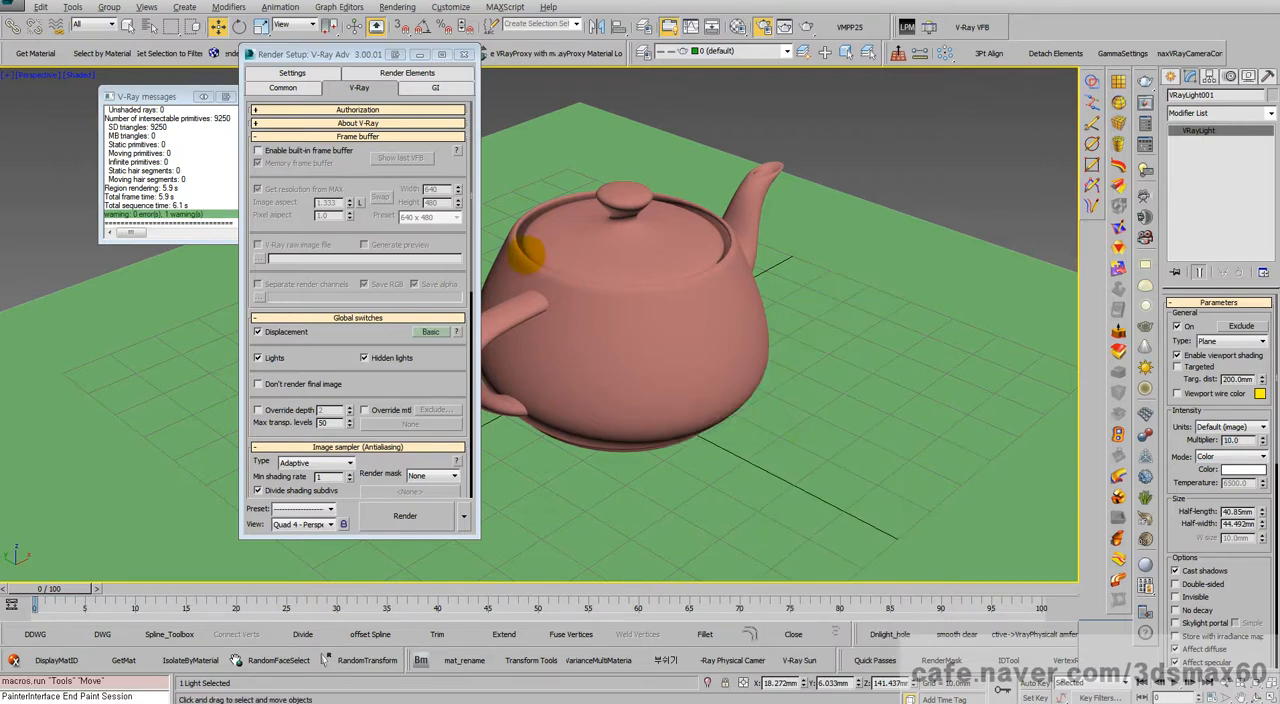
Step: Open the Scene Explorer, select the teapot, plane and light in turn to review them, and close it
key("h")
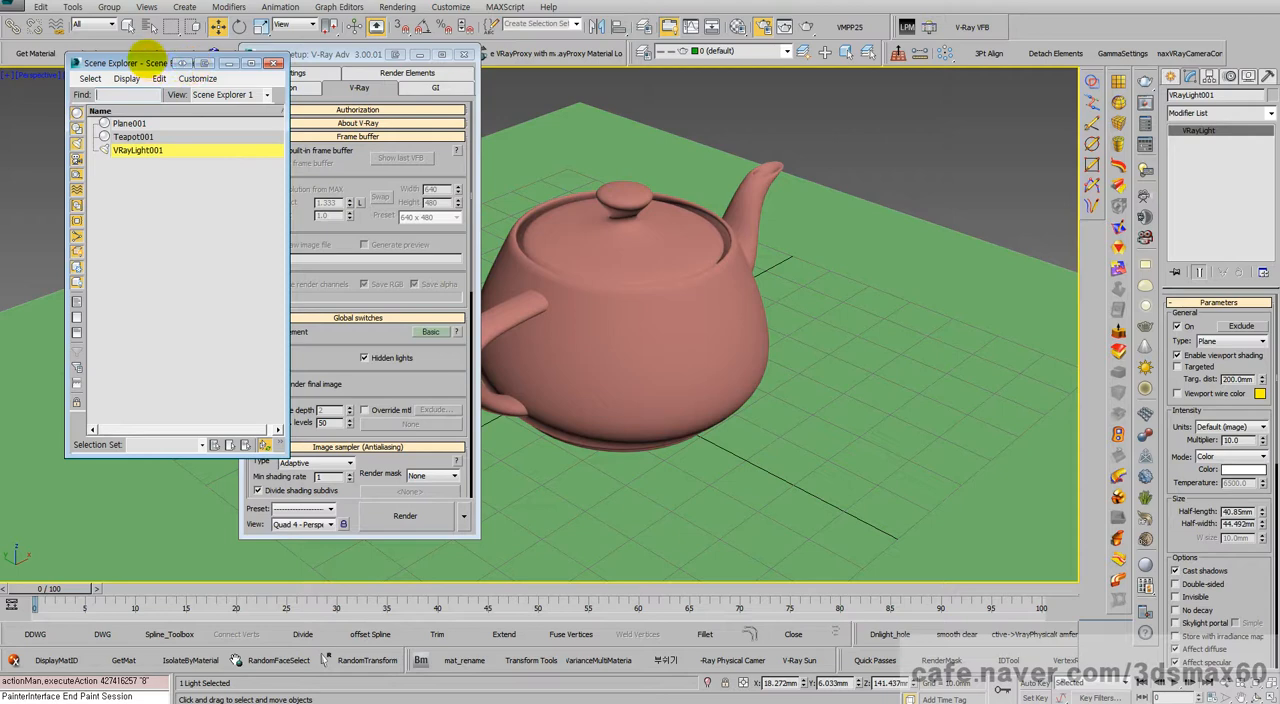
left_click_drag(147, 57, 599, 117)
left_click(585, 197)
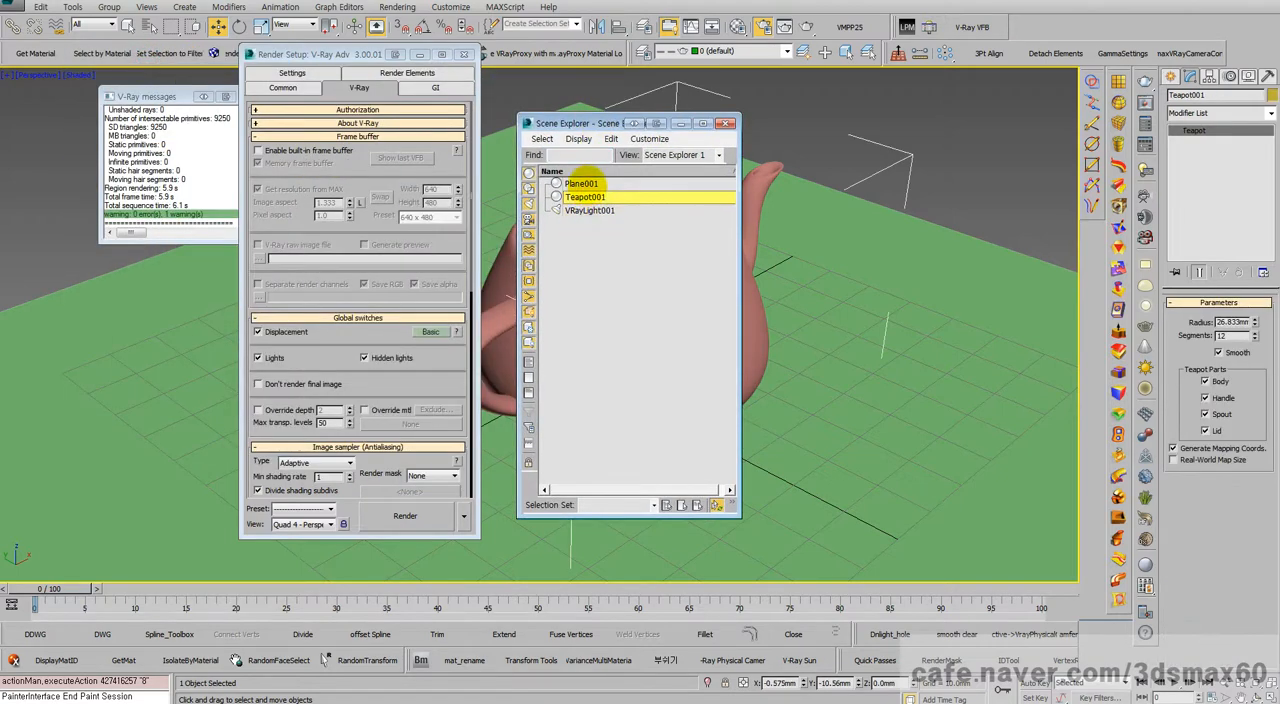
left_click(581, 184)
left_click(589, 210)
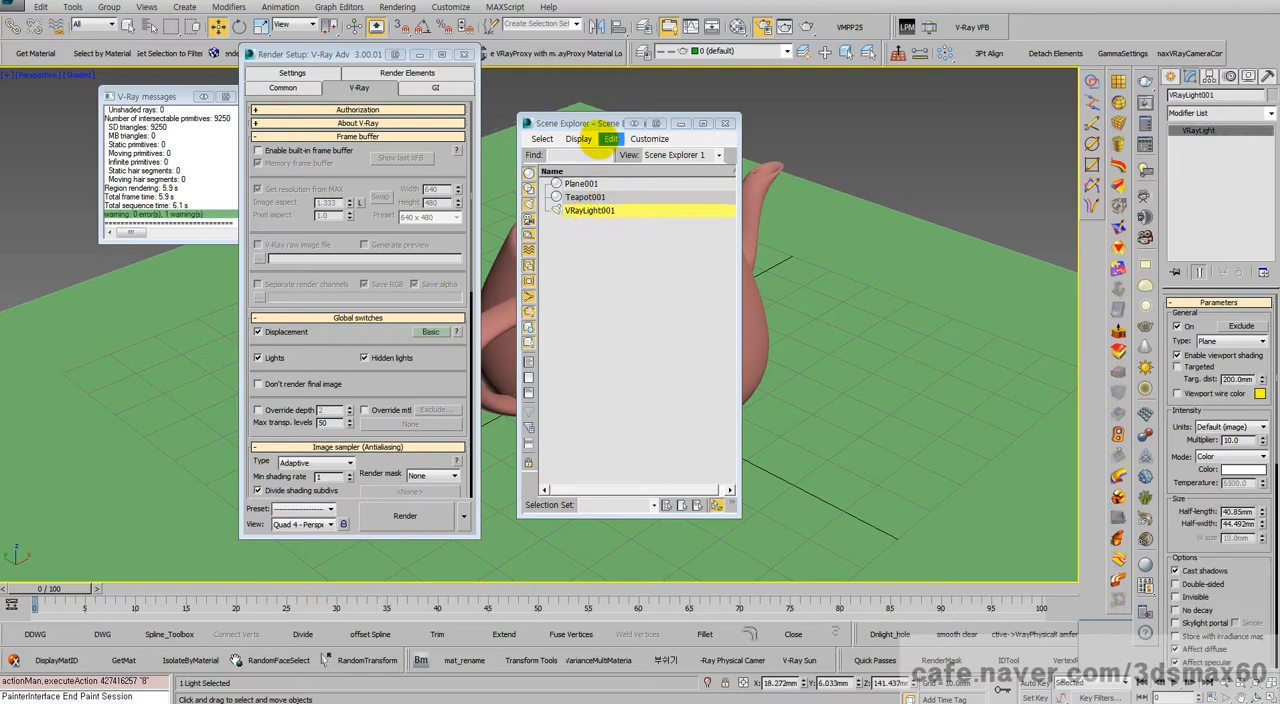
left_click_drag(590, 123, 394, 167)
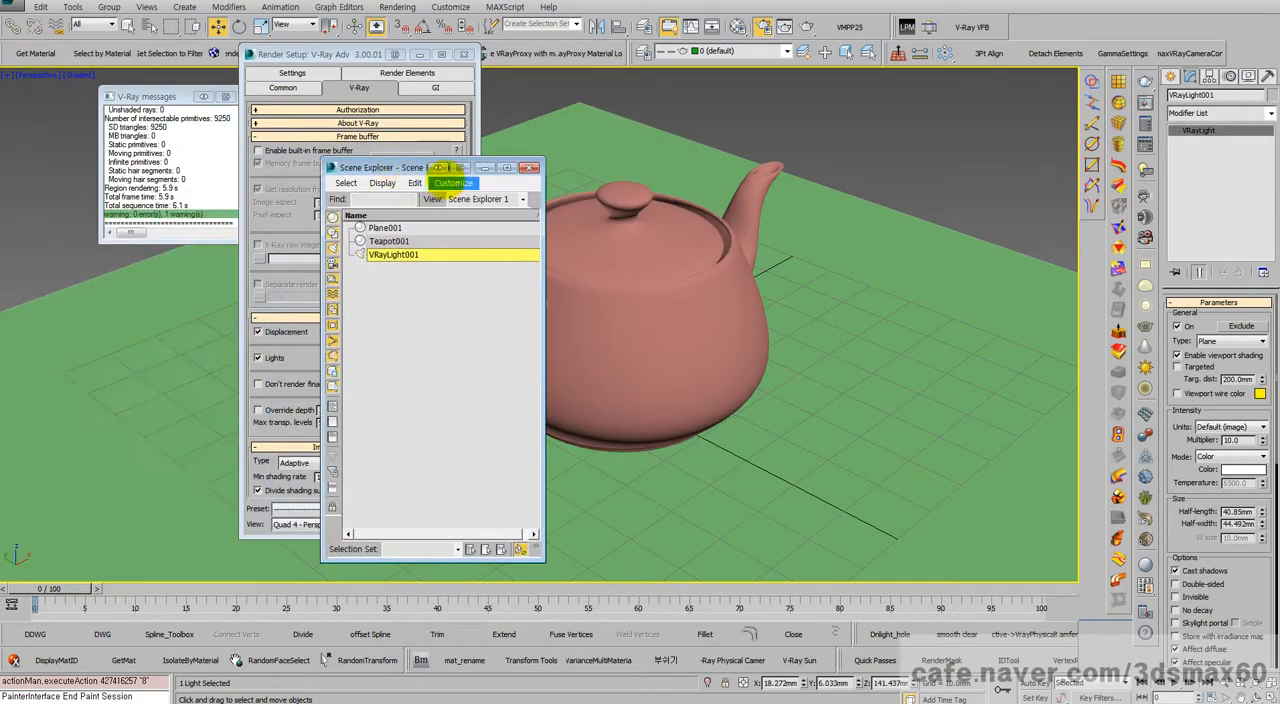
left_click(528, 168)
Step: Enable GI, set the irradiance map preset to Very low, and show the advanced irradiance map options
left_click(606, 266)
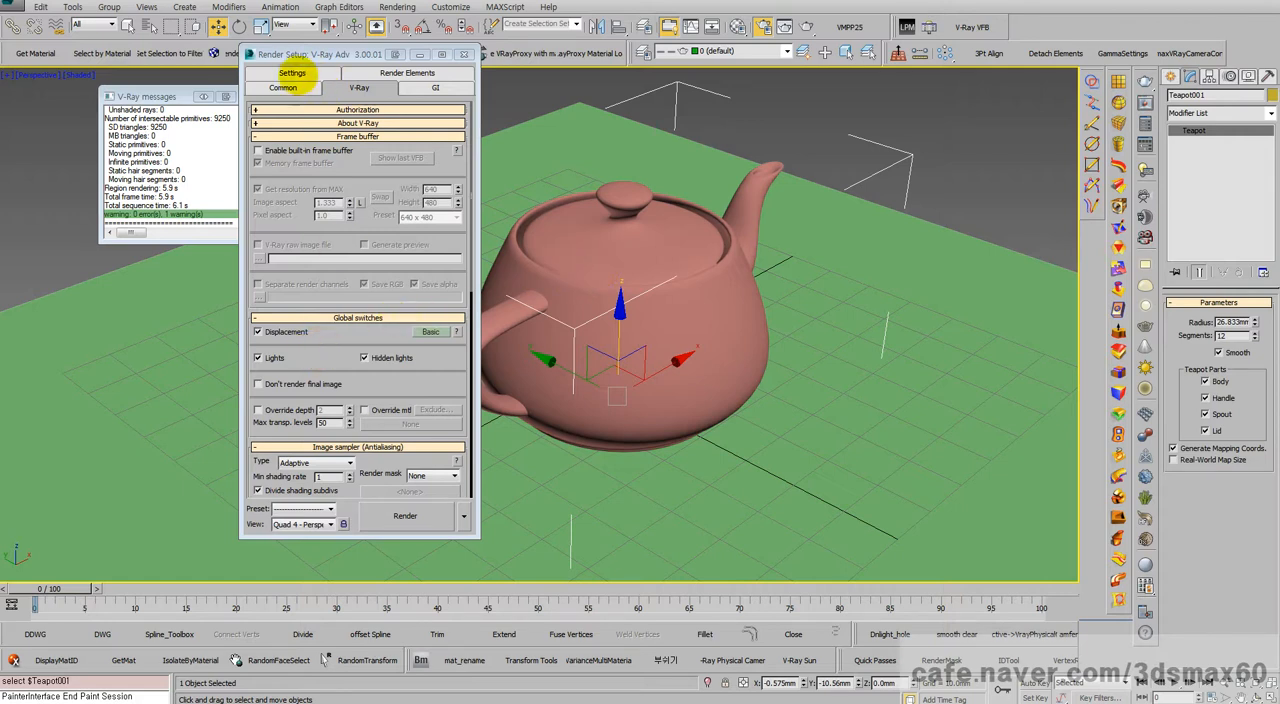
left_click(418, 88)
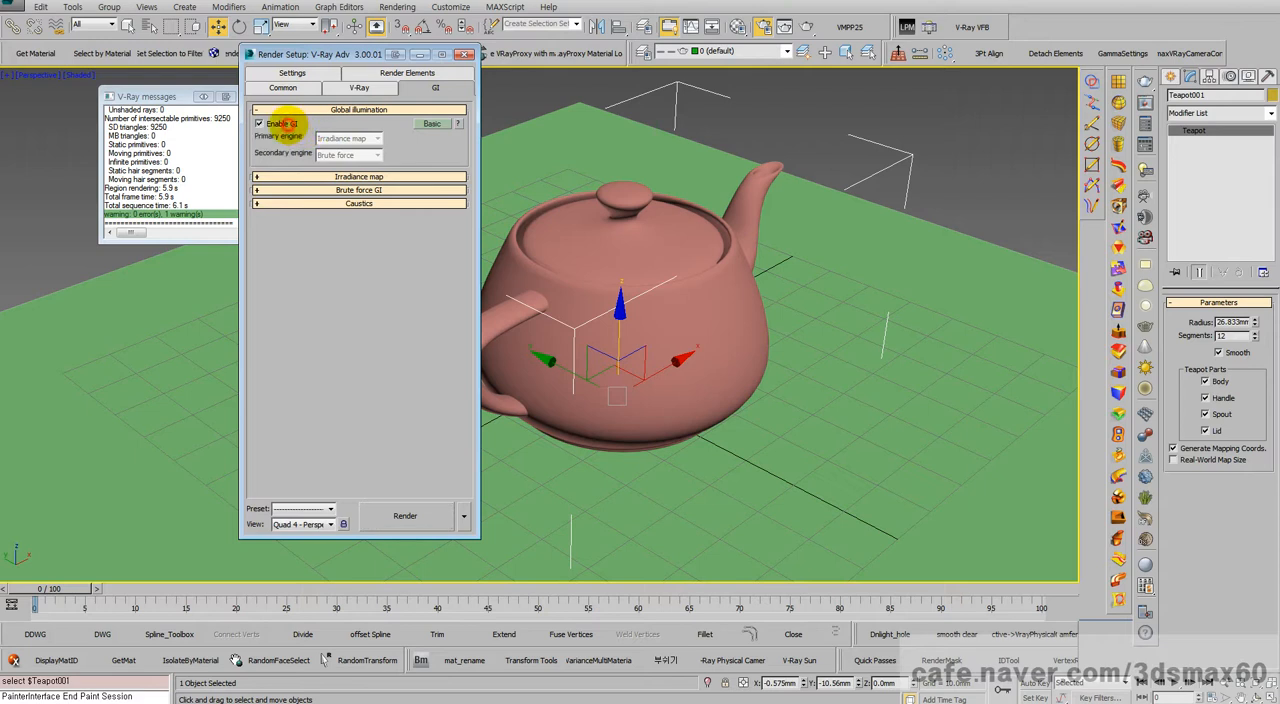
left_click(268, 124)
left_click(340, 177)
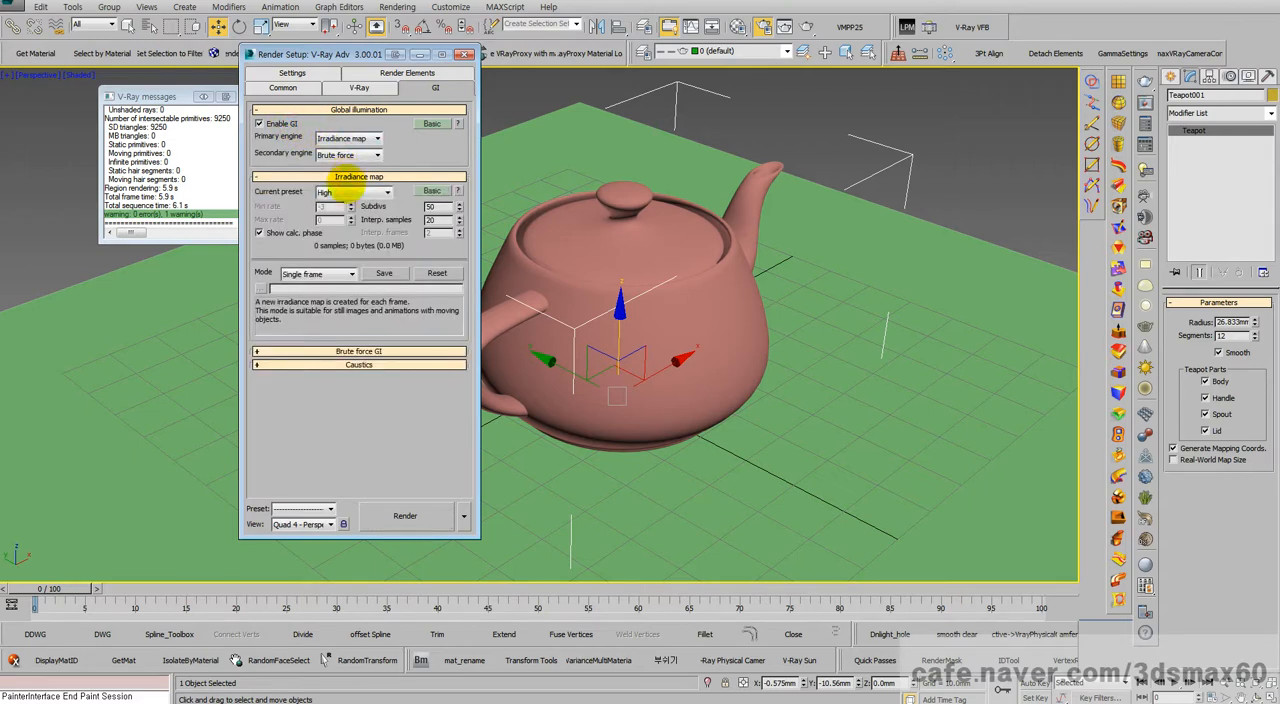
left_click(340, 192)
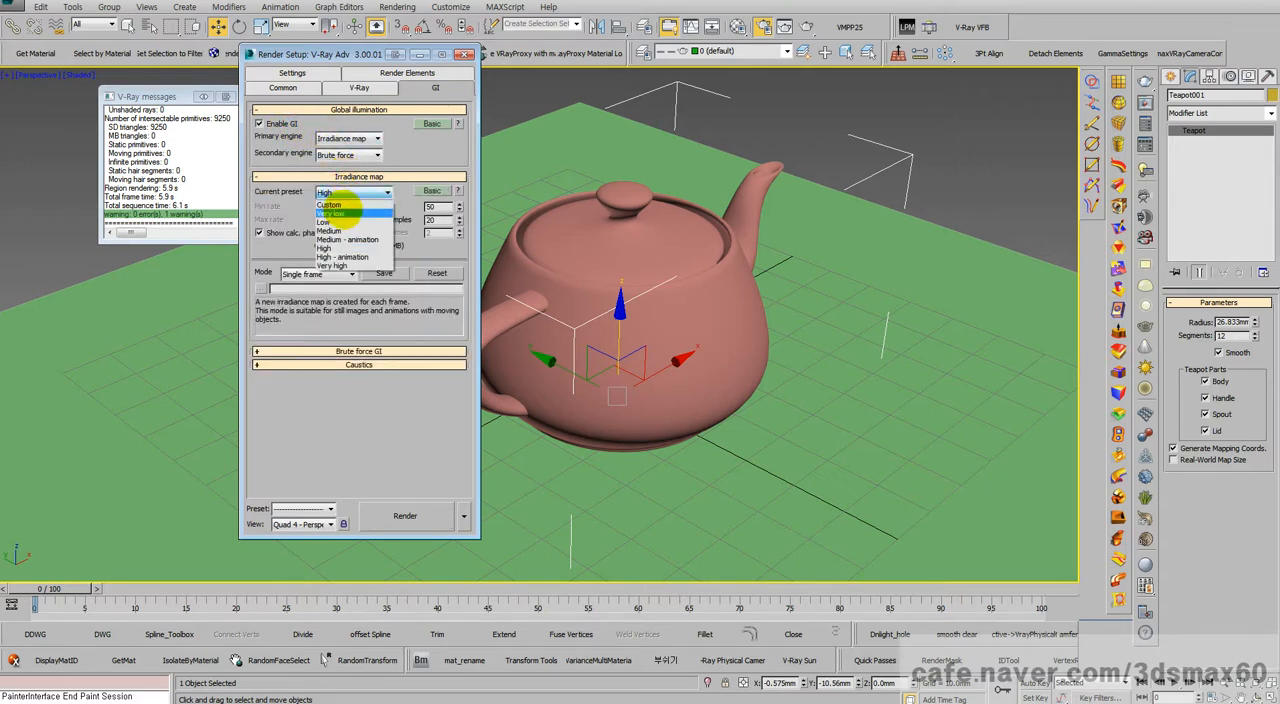
left_click(332, 213)
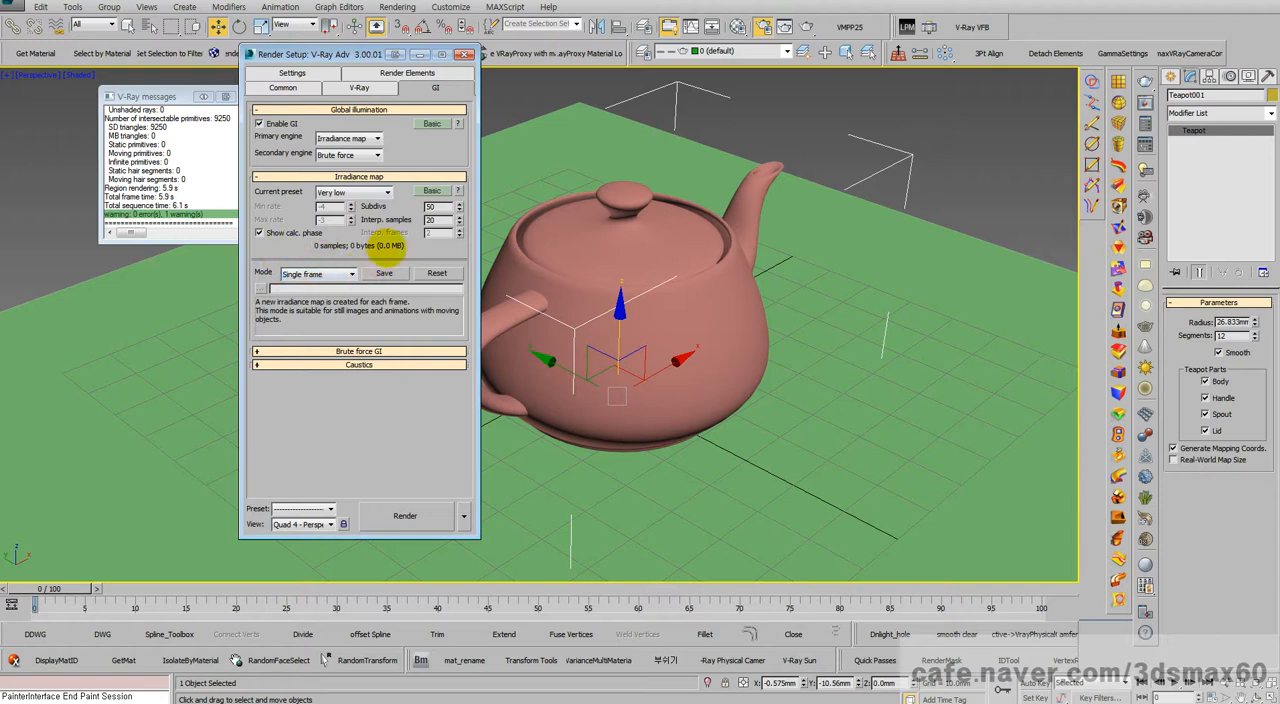
left_click(426, 178)
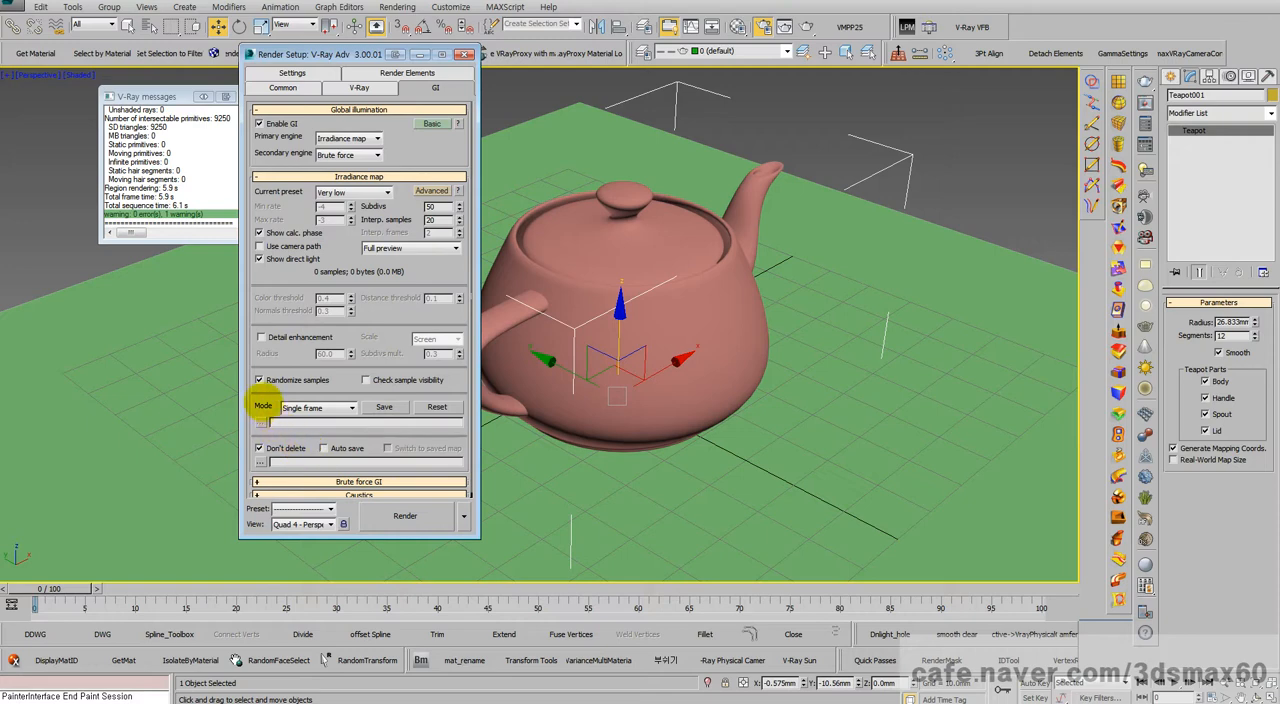
Step: Review the color mapping gamma and keep the mode on Color mapping only (no gamma)
left_click(340, 89)
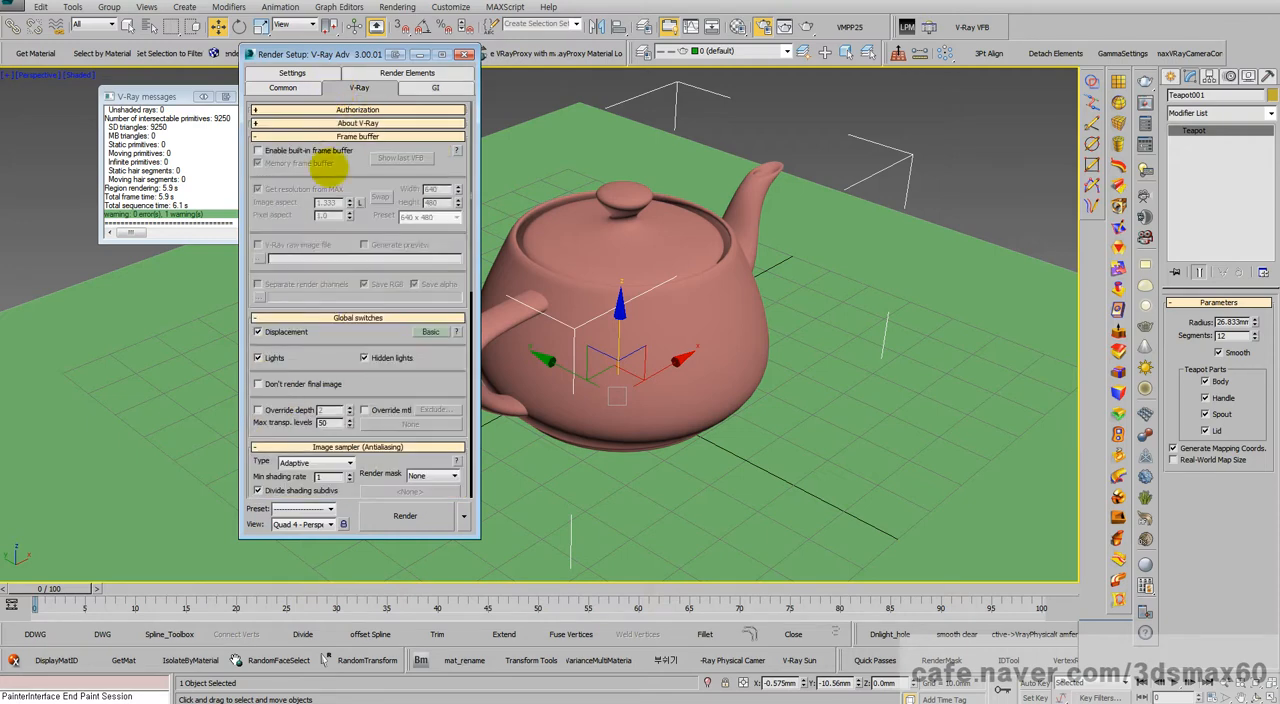
left_click_drag(337, 363, 363, 143)
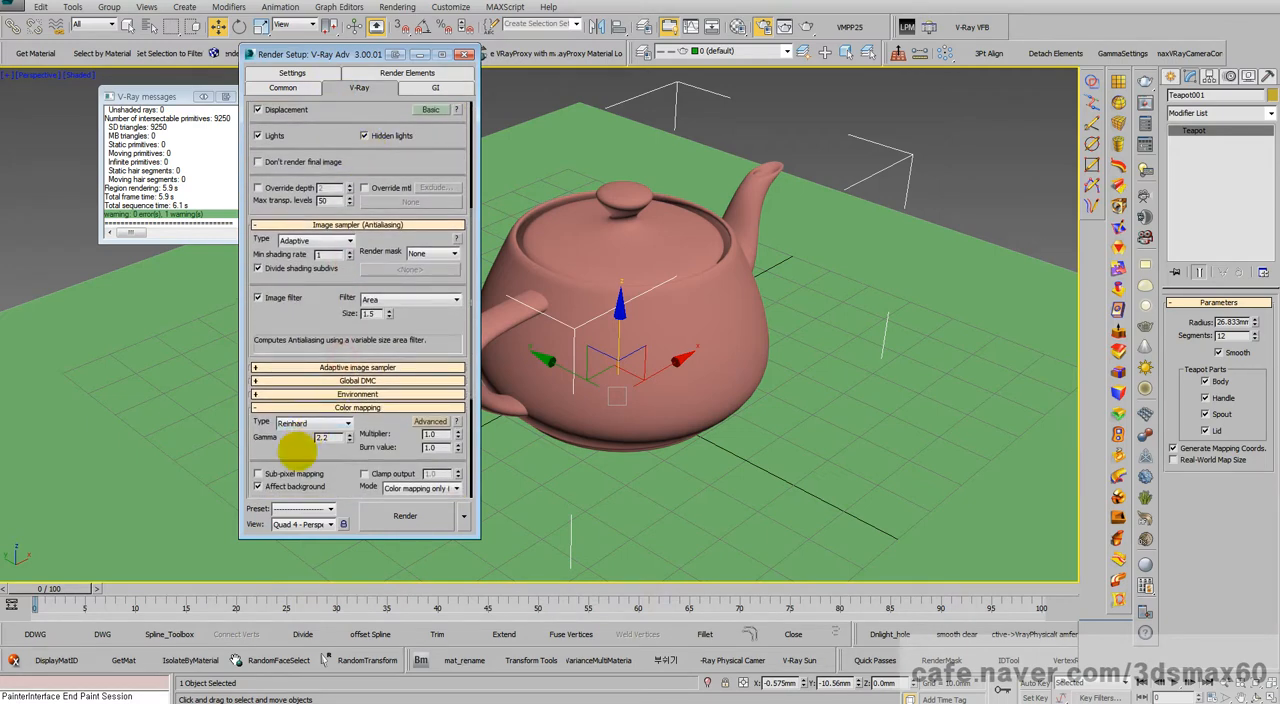
left_click_drag(290, 455, 312, 391)
double_click(335, 371)
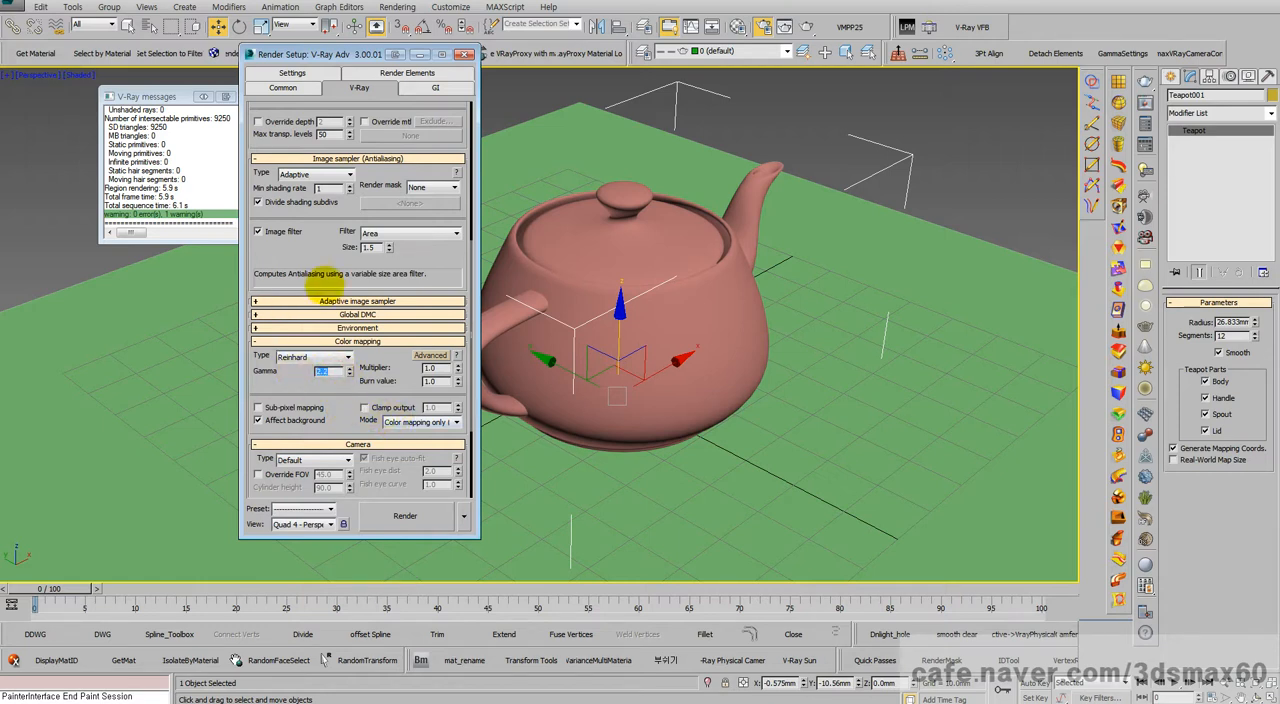
left_click(400, 422)
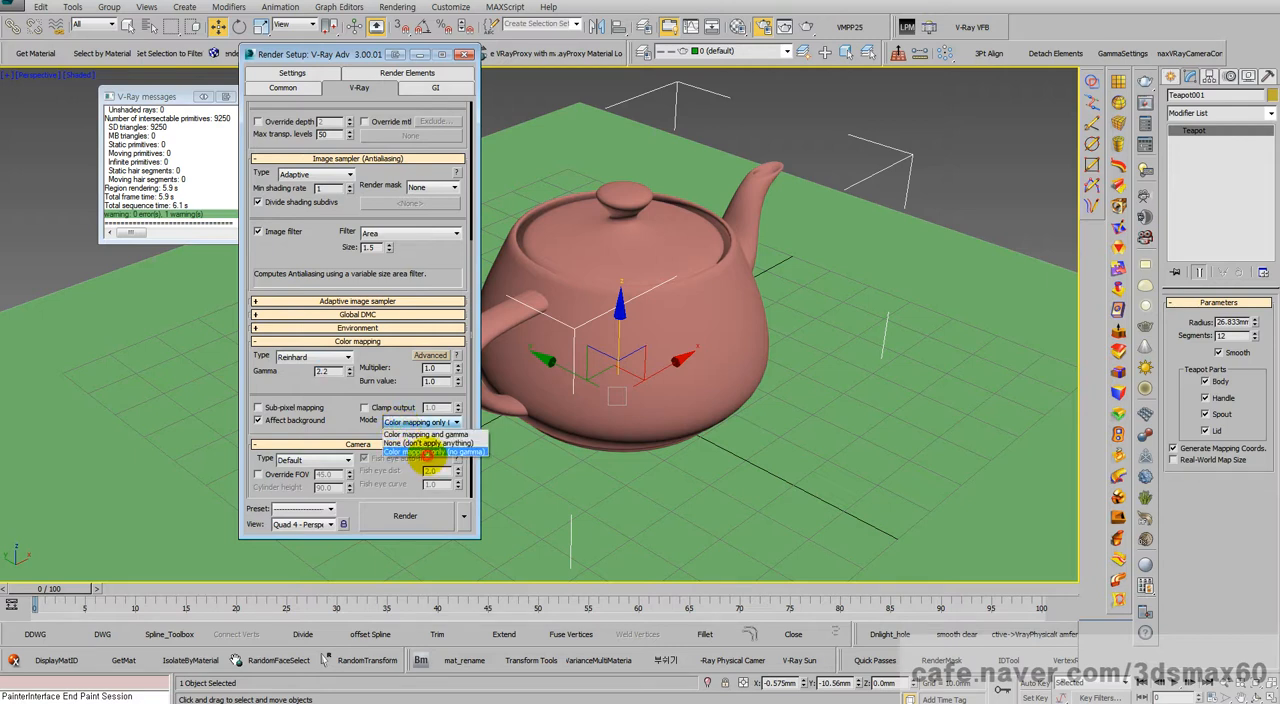
left_click(428, 453)
left_click(331, 372)
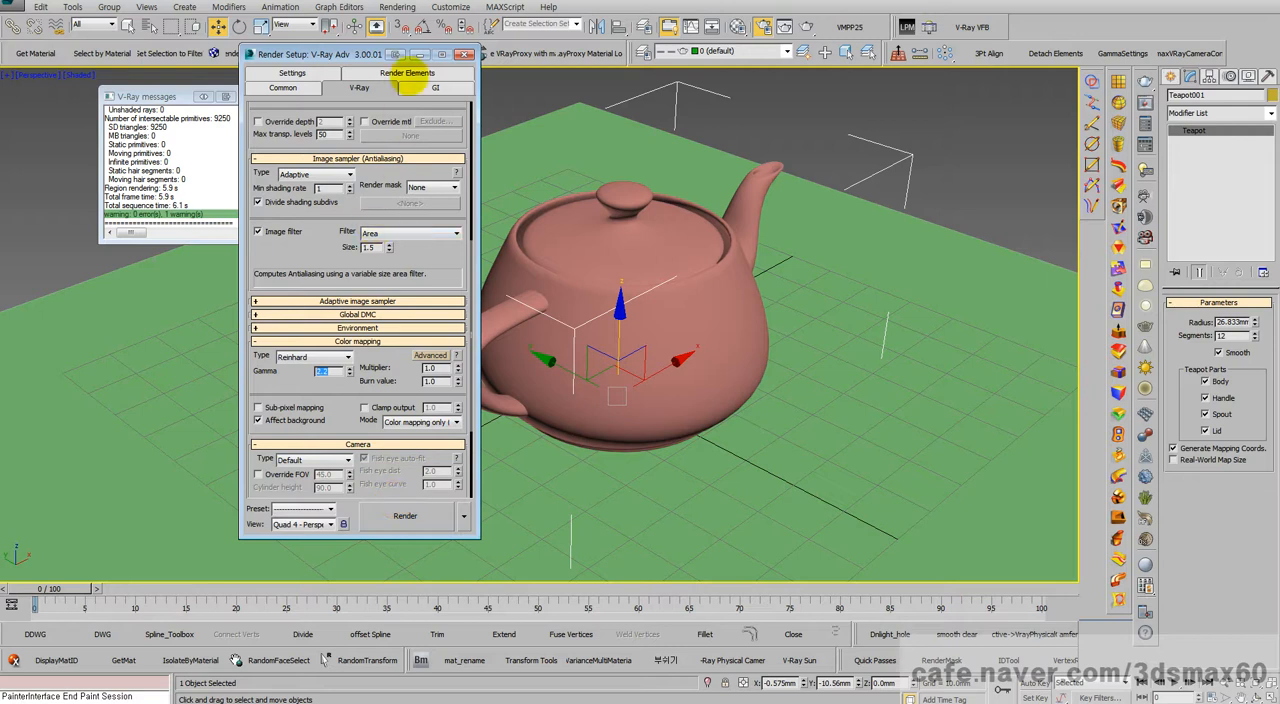
Step: Review the Gamma and LUT preferences and close them with their settings accepted
left_click(450, 7)
mouse_move(397, 7)
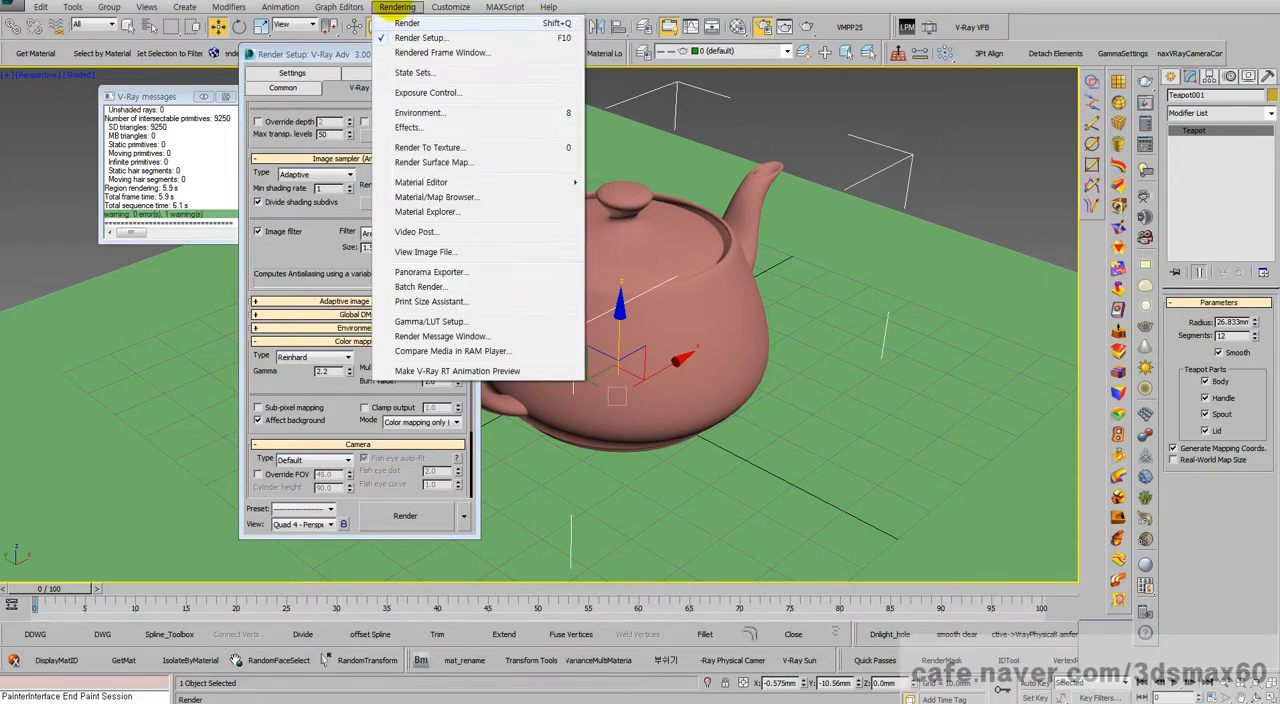
left_click(425, 321)
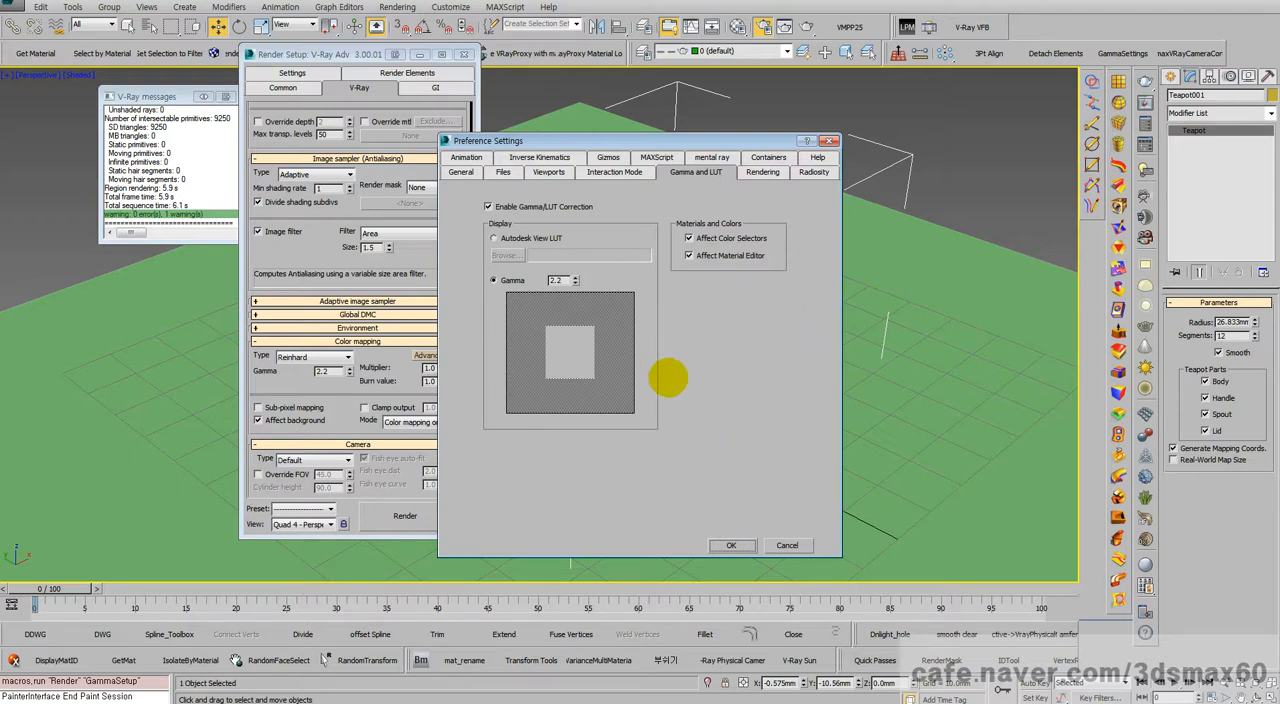
left_click(731, 545)
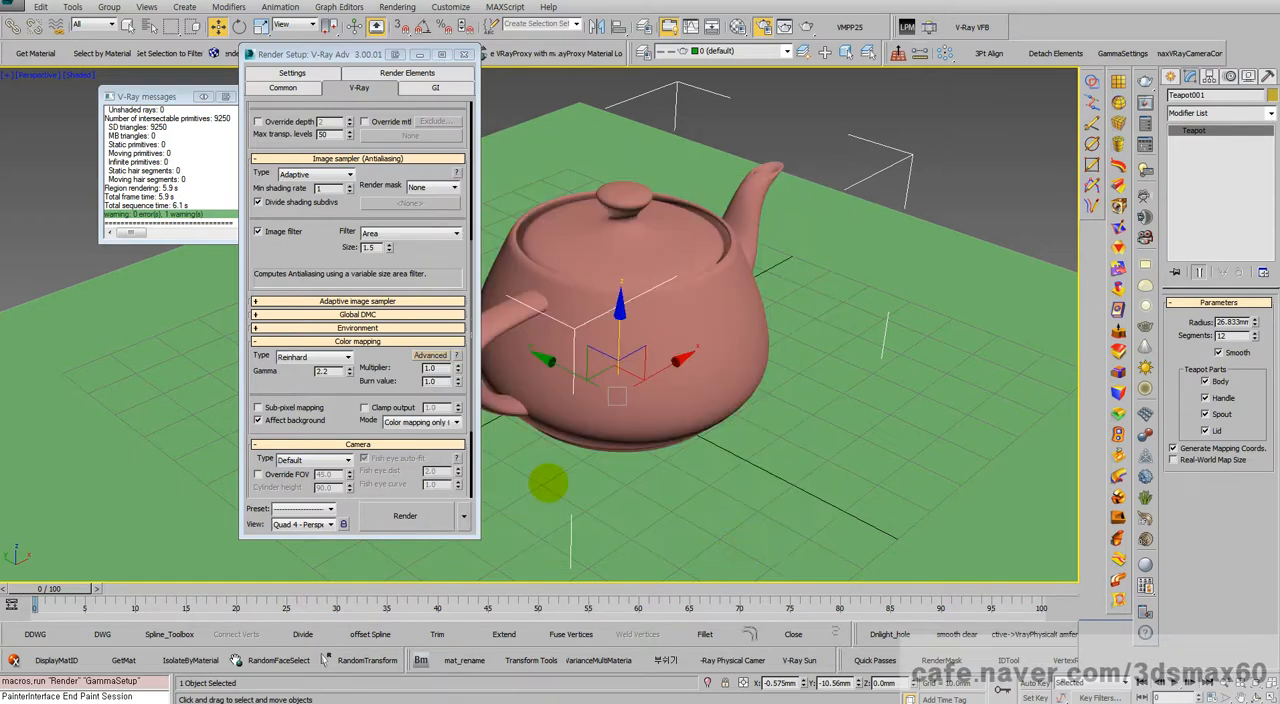
Step: Render the perspective view and save the image from the render window as 맥스vfb.jpg
left_click(405, 515)
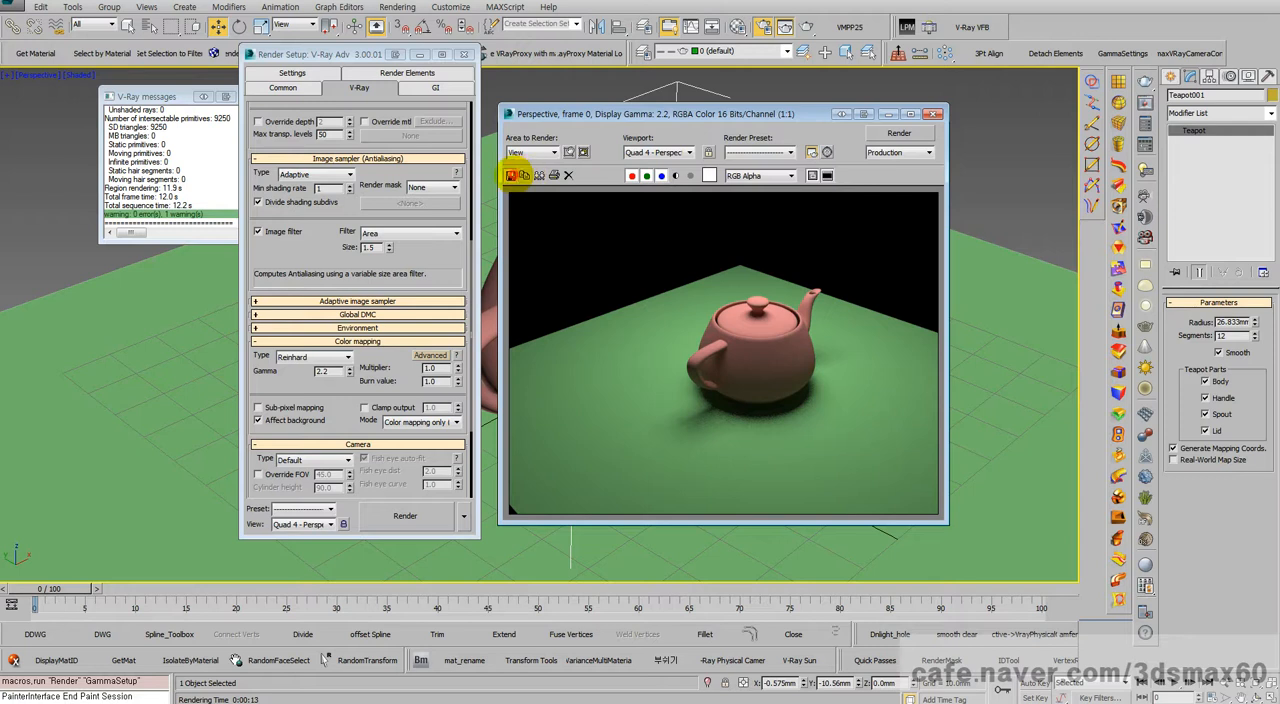
left_click(510, 175)
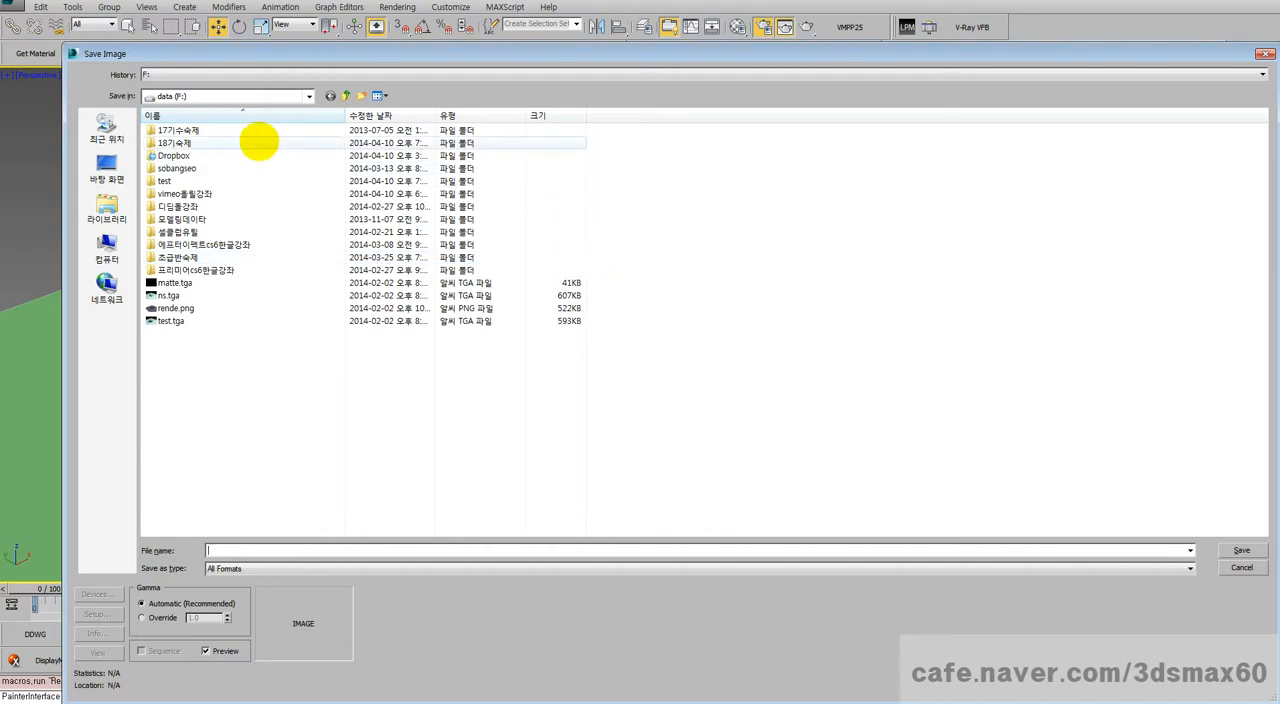
left_click(213, 97)
left_click(213, 97)
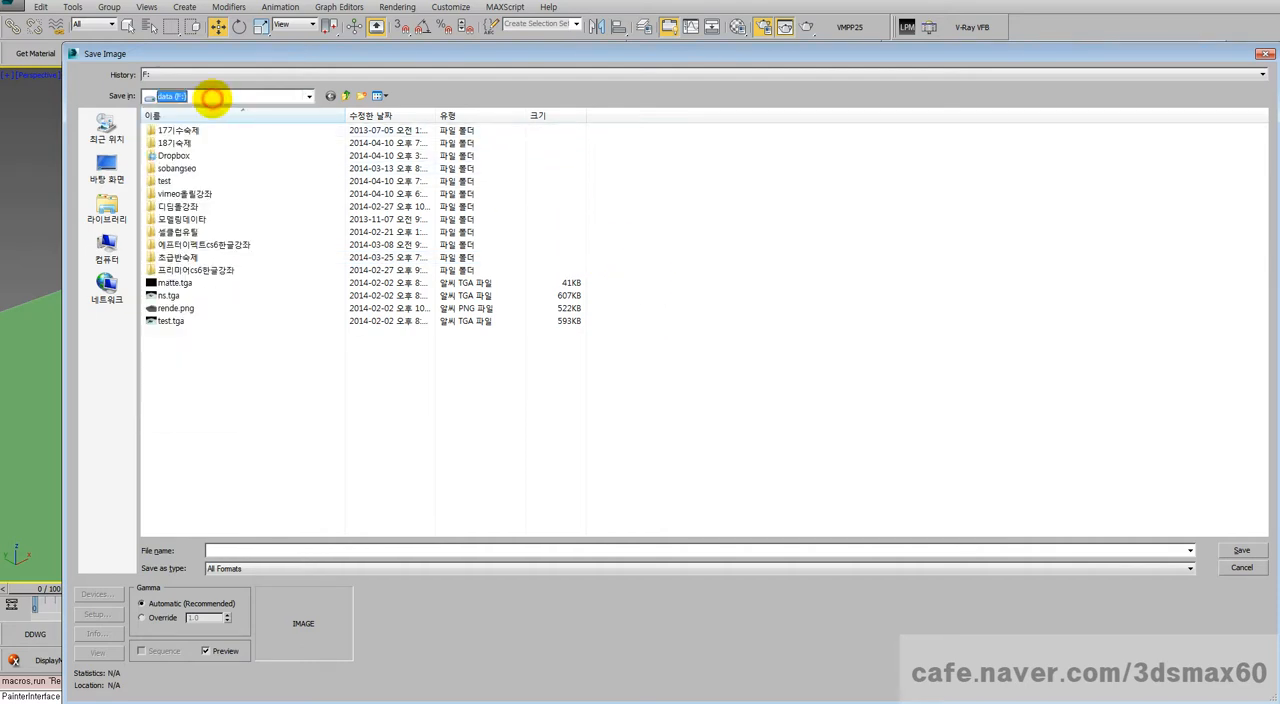
left_click(230, 549)
type("a")
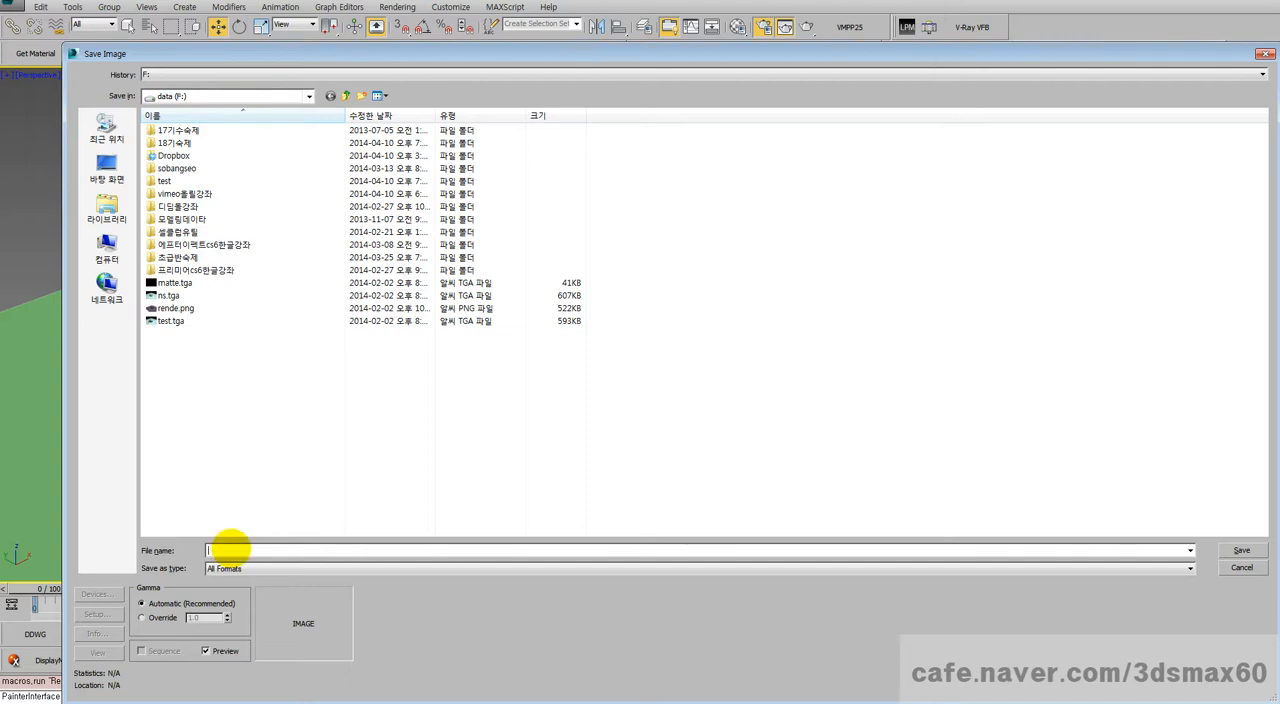
type("맥스vfb.jpg")
key("Return")
Step: Open 맥스vfb.jpg in the ALSee image viewer, compare it with the render in 3ds Max, and close both windows
left_click(629, 449)
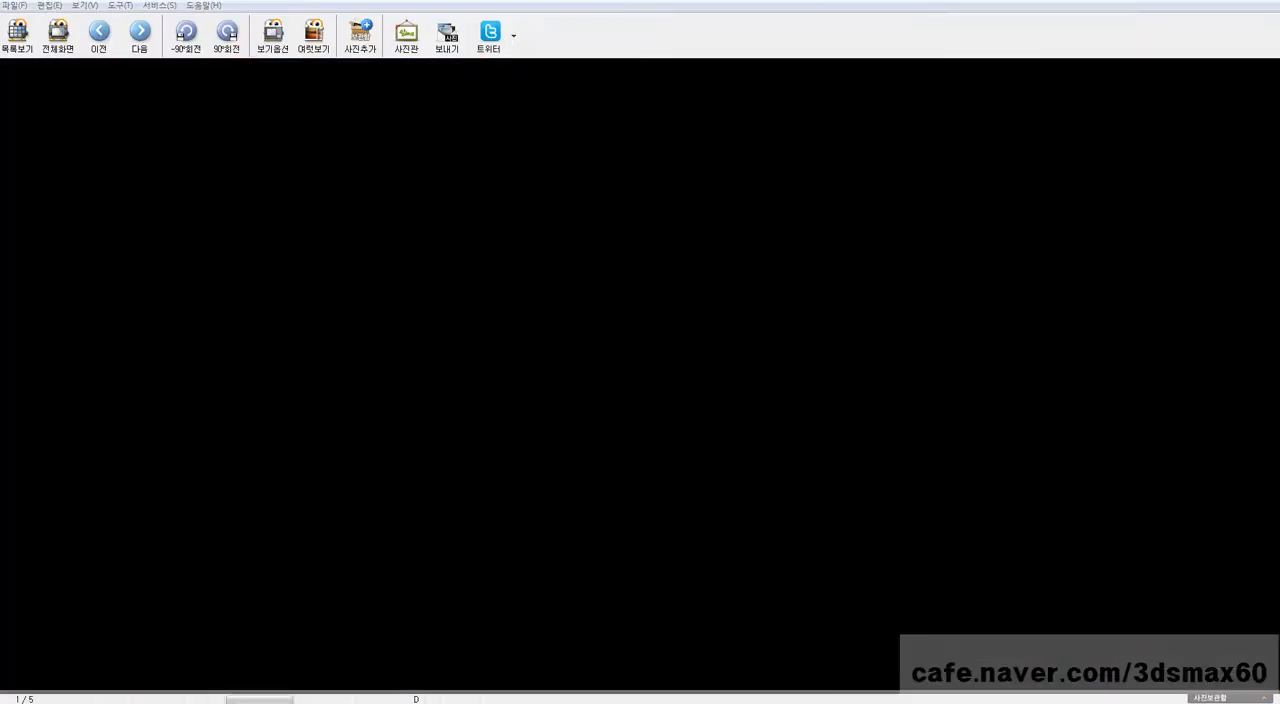
key("Escape")
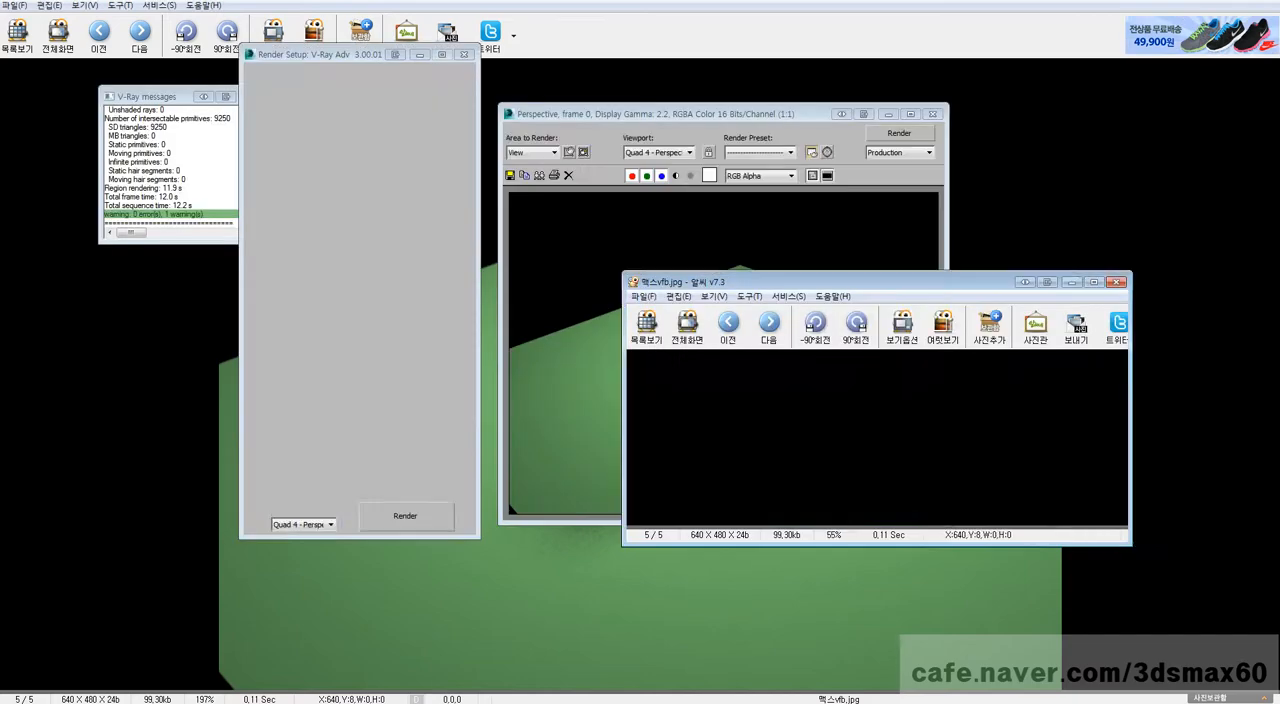
left_click_drag(820, 285, 918, 86)
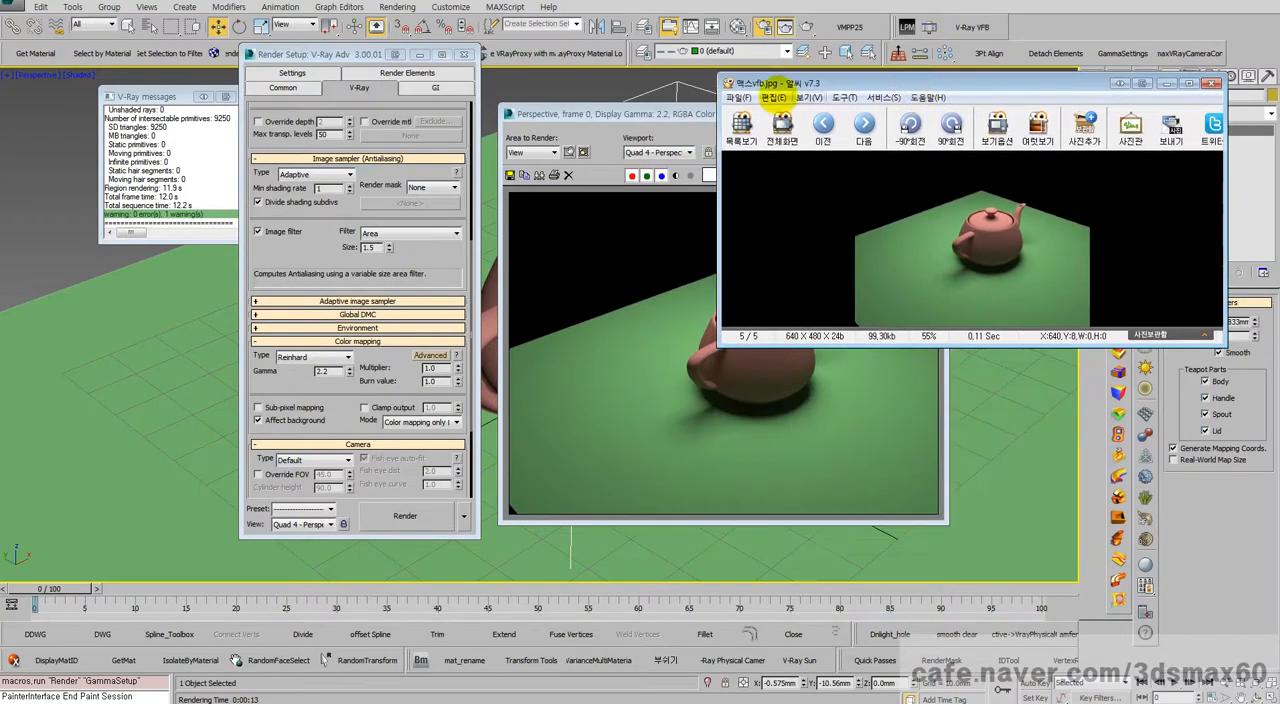
left_click_drag(943, 347, 1006, 555)
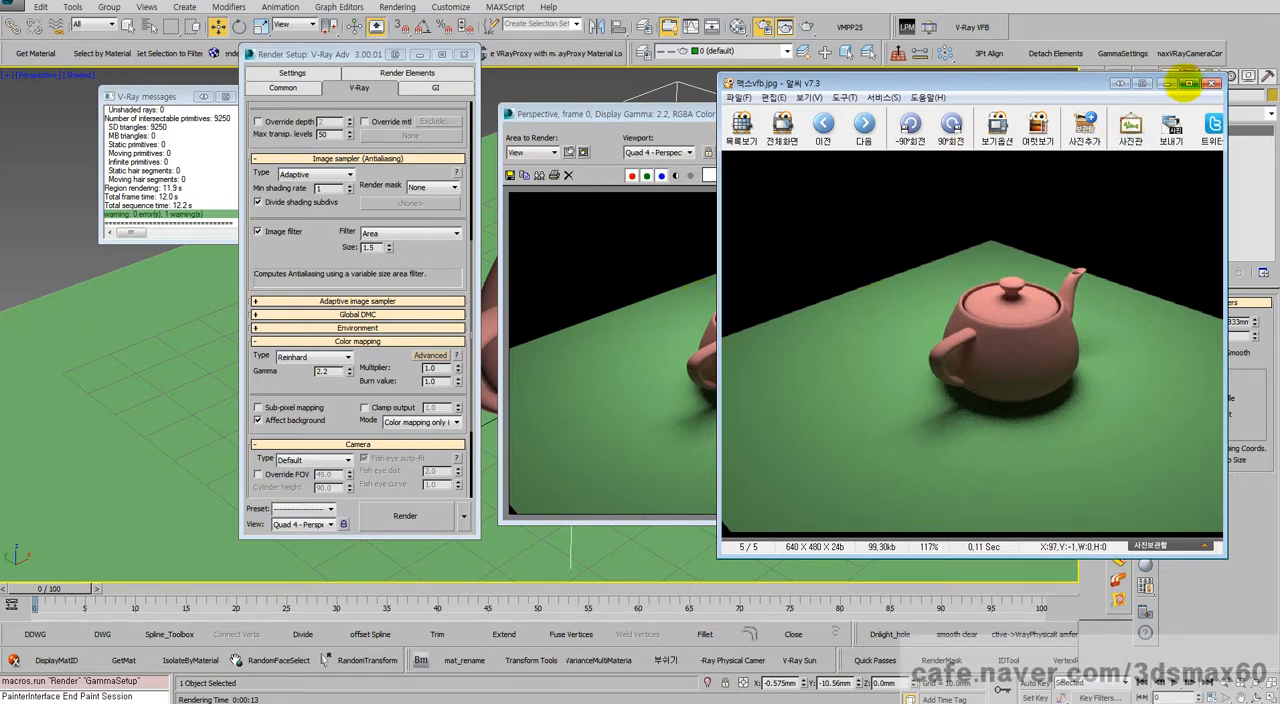
left_click(1212, 83)
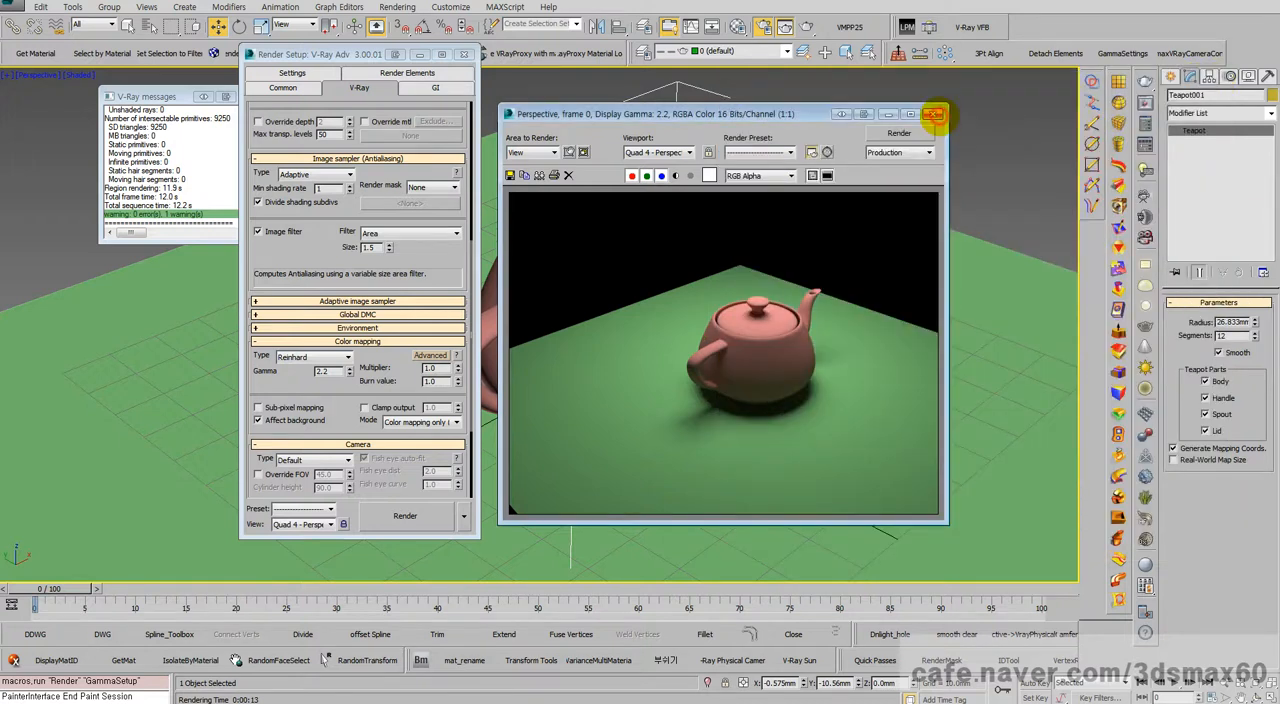
left_click(933, 113)
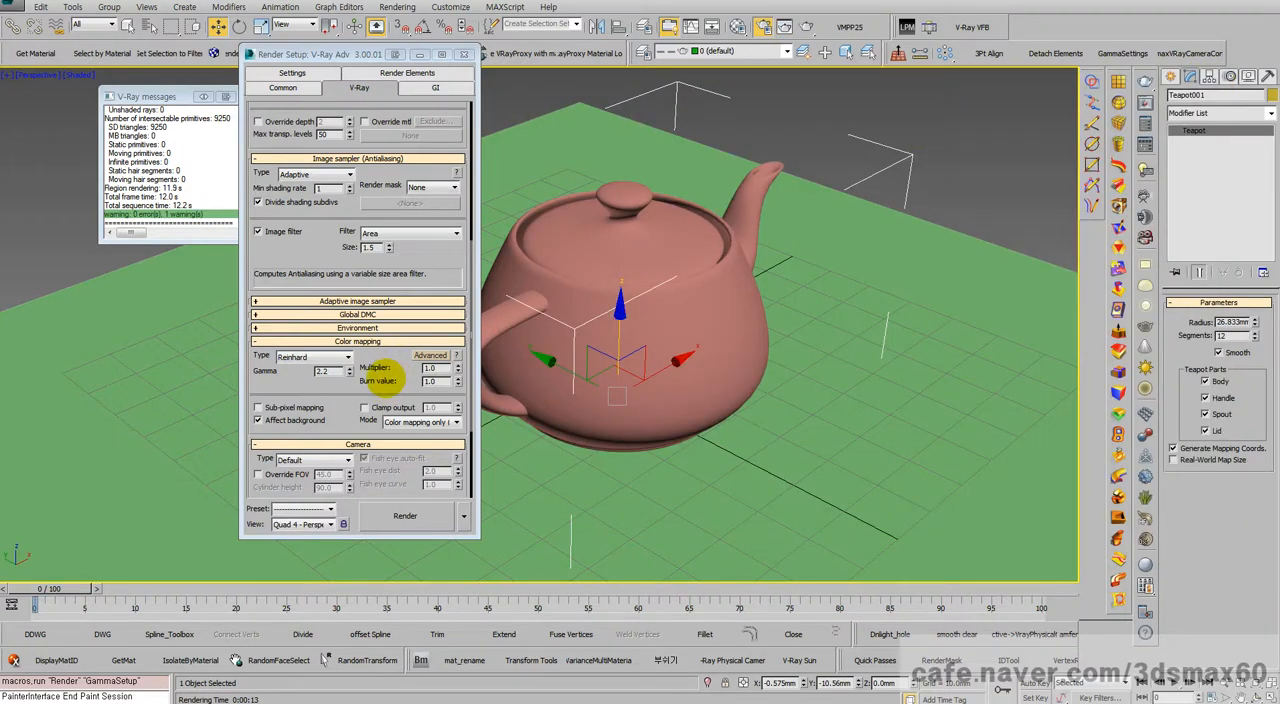
Step: Set the color mapping mode to Color mapping and gamma, render the perspective view, and check the gamma value
left_click(392, 418)
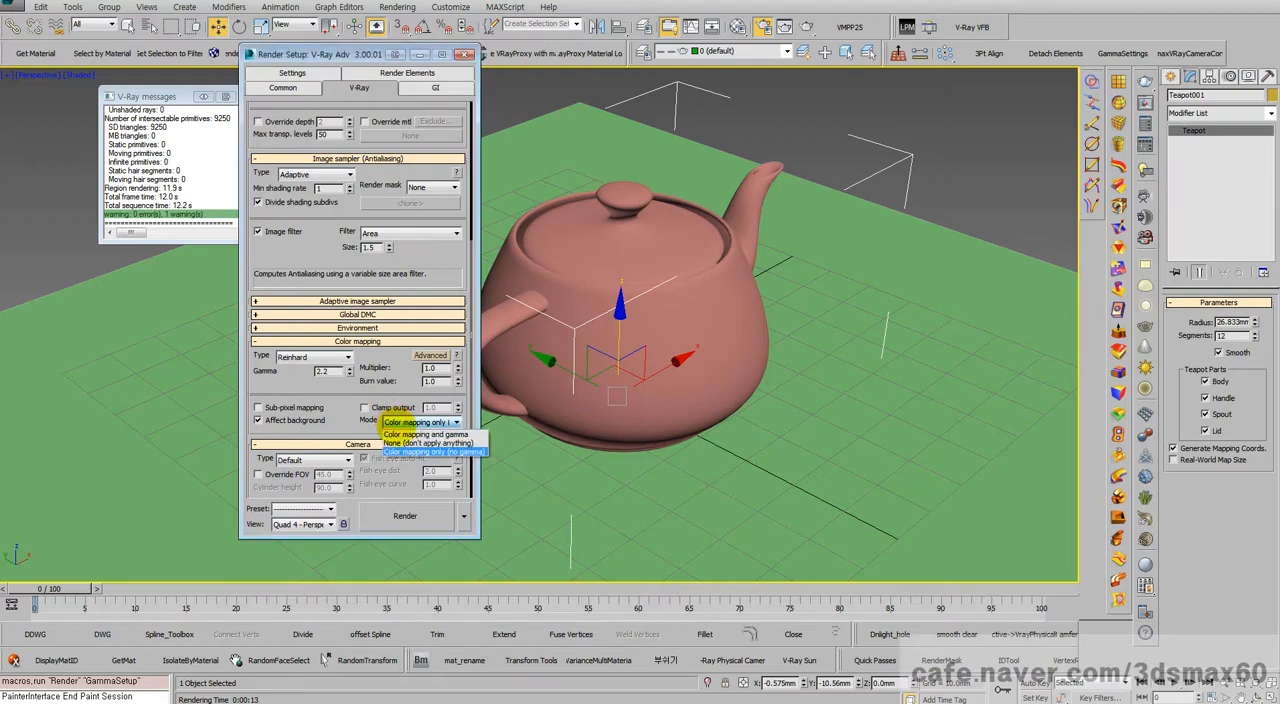
left_click(420, 434)
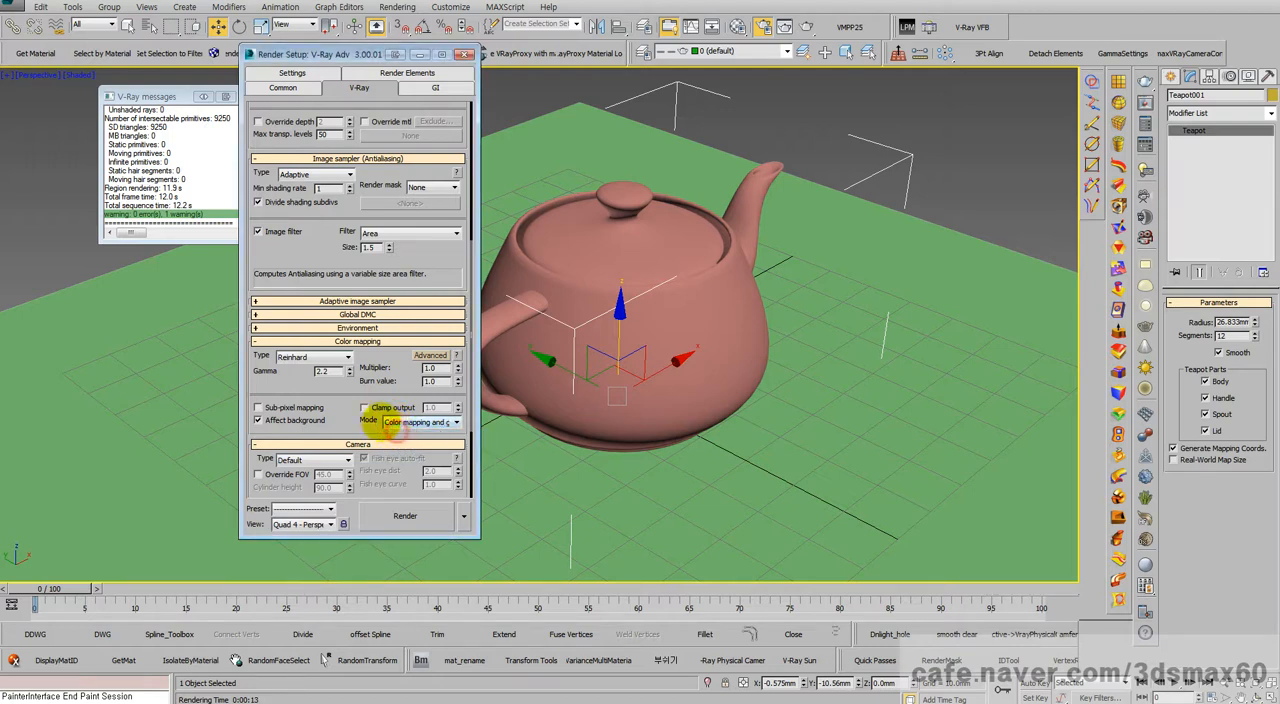
left_click(405, 515)
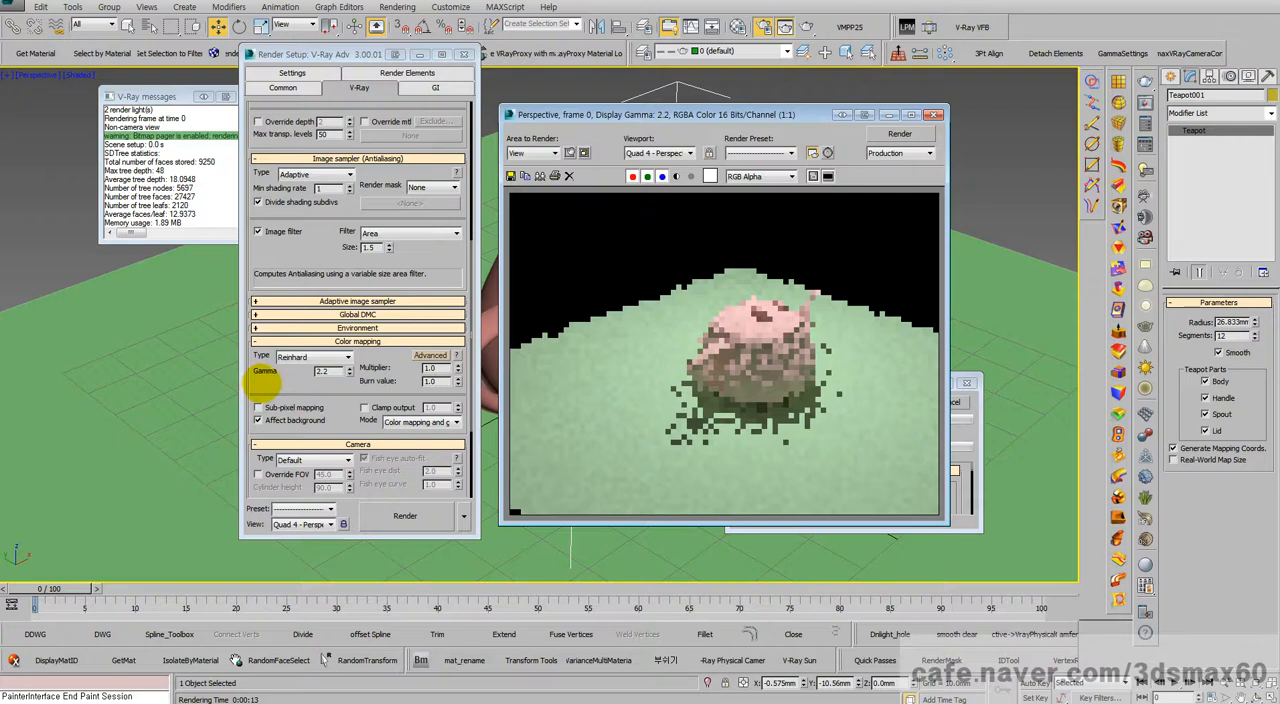
double_click(328, 371)
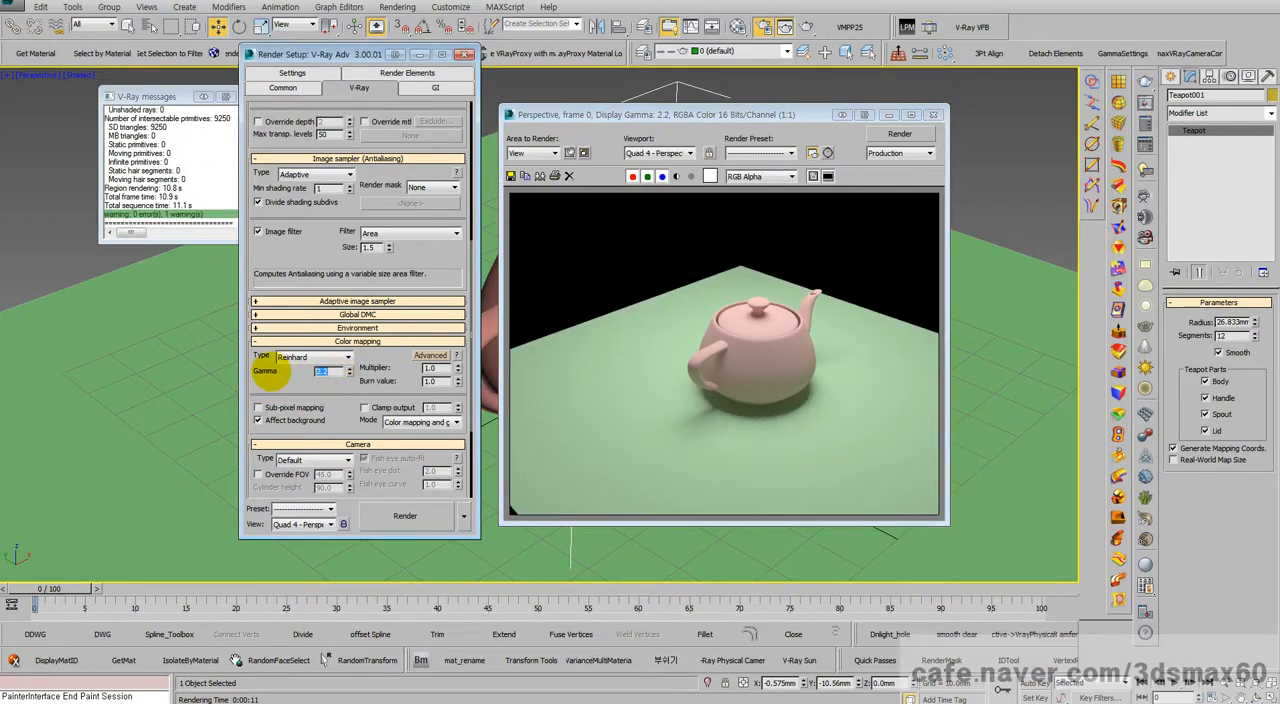
left_click_drag(333, 371, 289, 369)
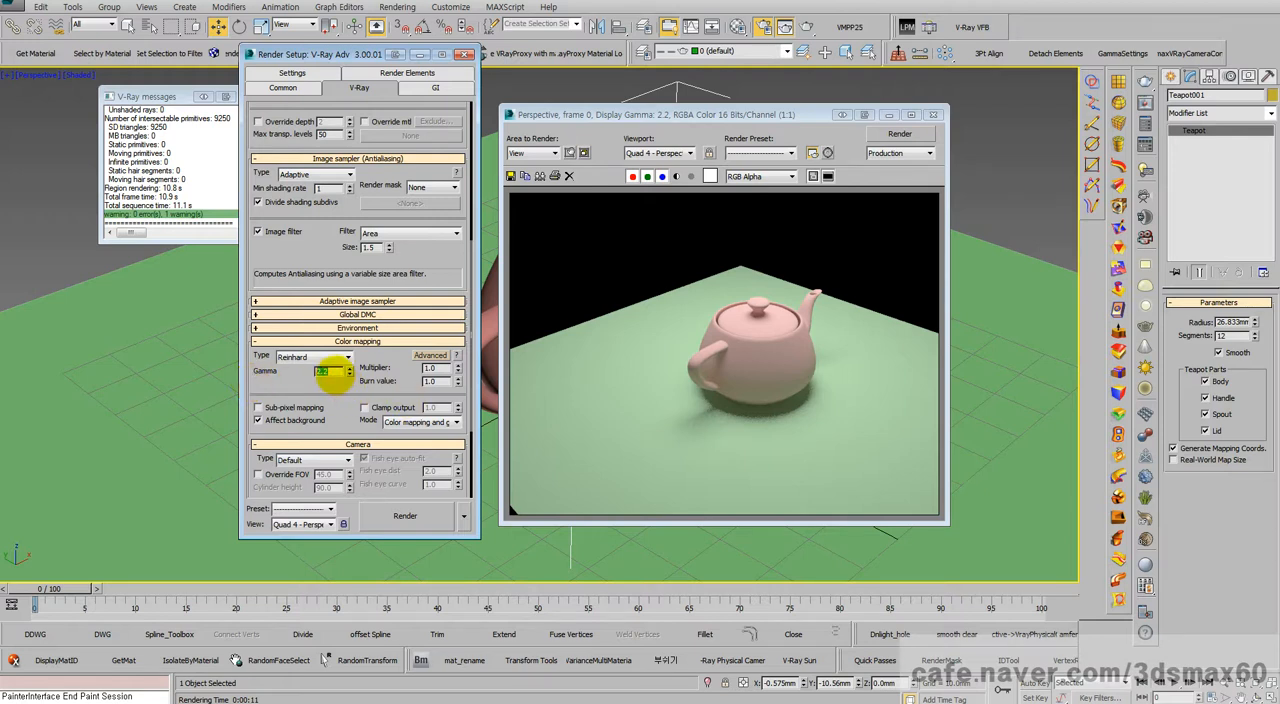
left_click_drag(333, 371, 295, 368)
Step: Set the color mapping mode back to Color mapping only (no gamma) and close the render window
left_click(416, 422)
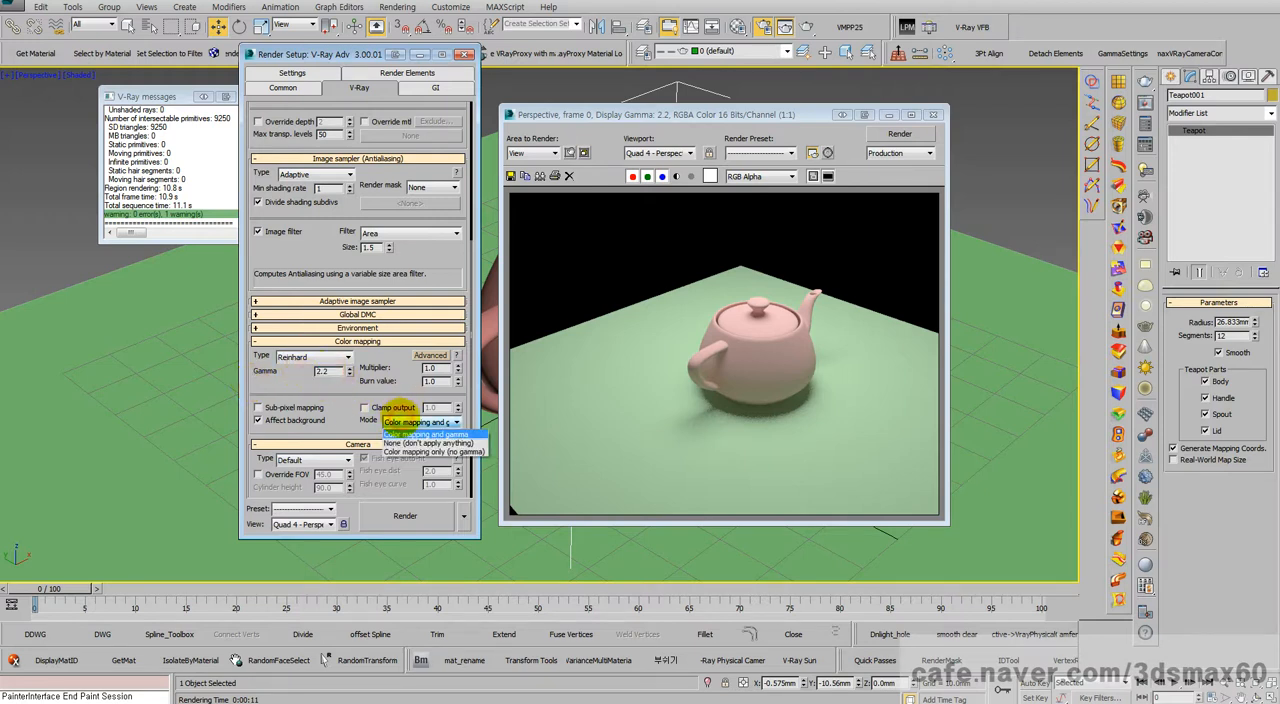
left_click(428, 451)
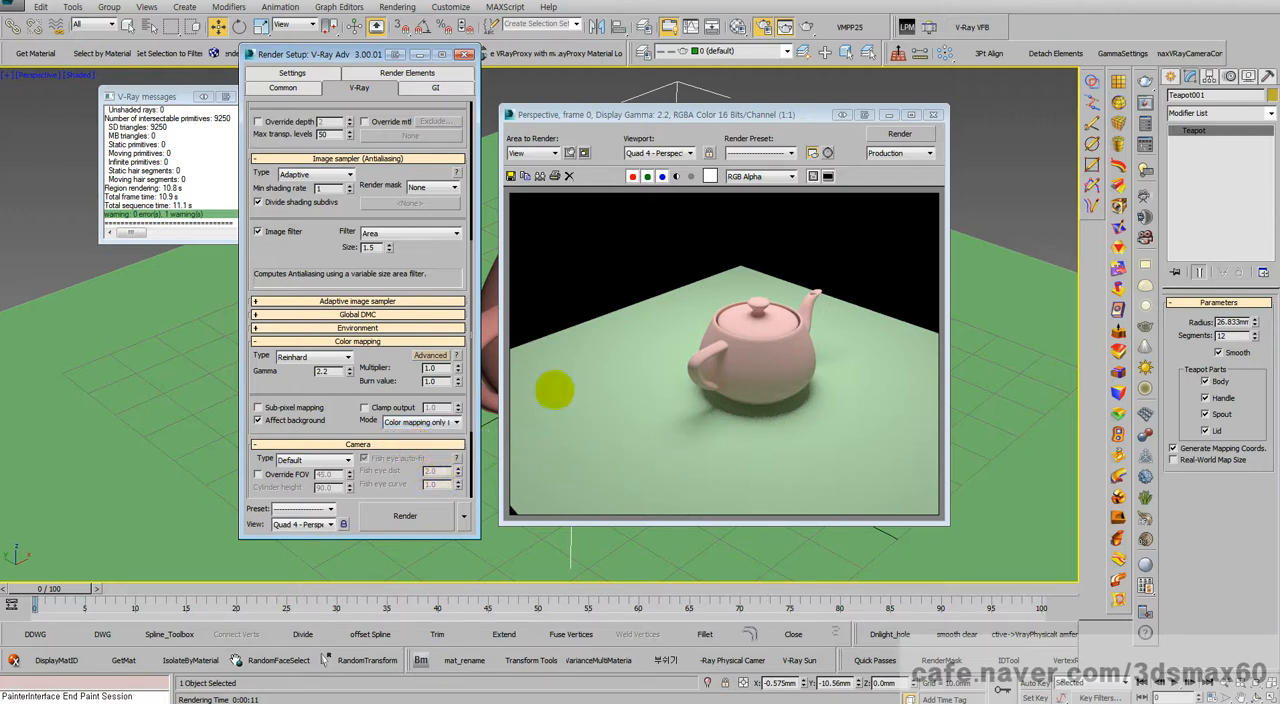
left_click_drag(332, 371, 283, 375)
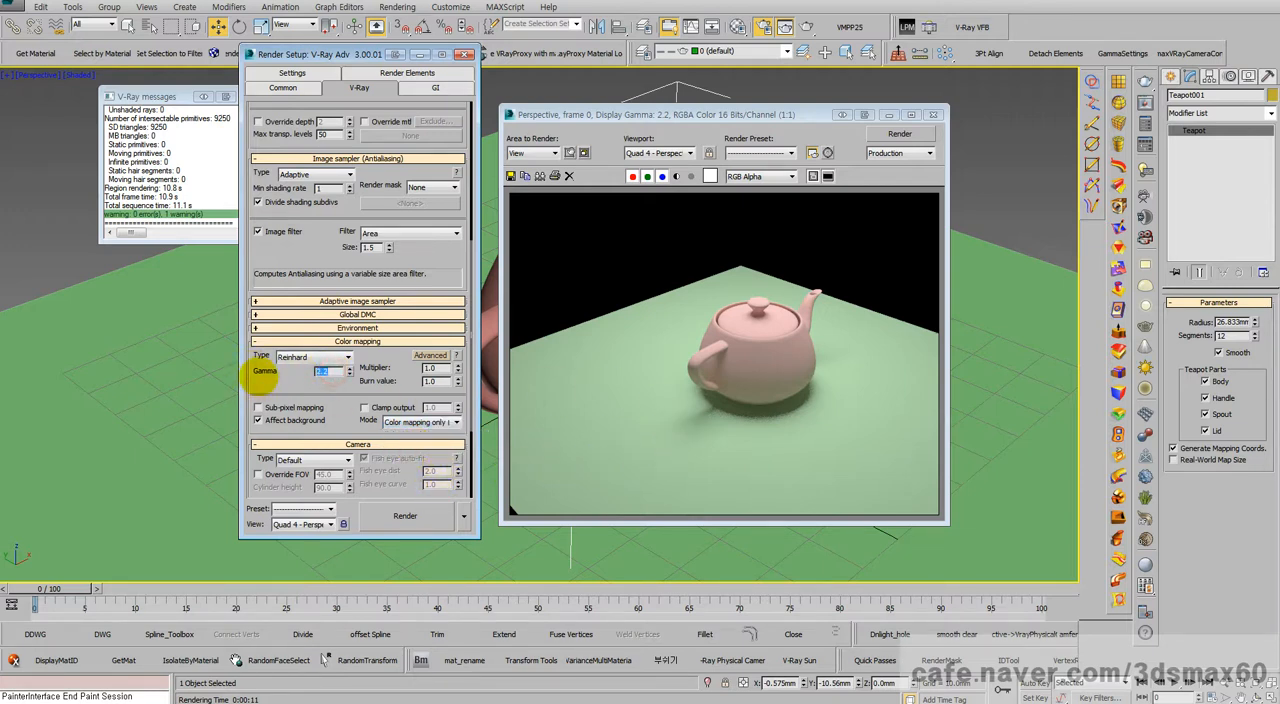
left_click(325, 371)
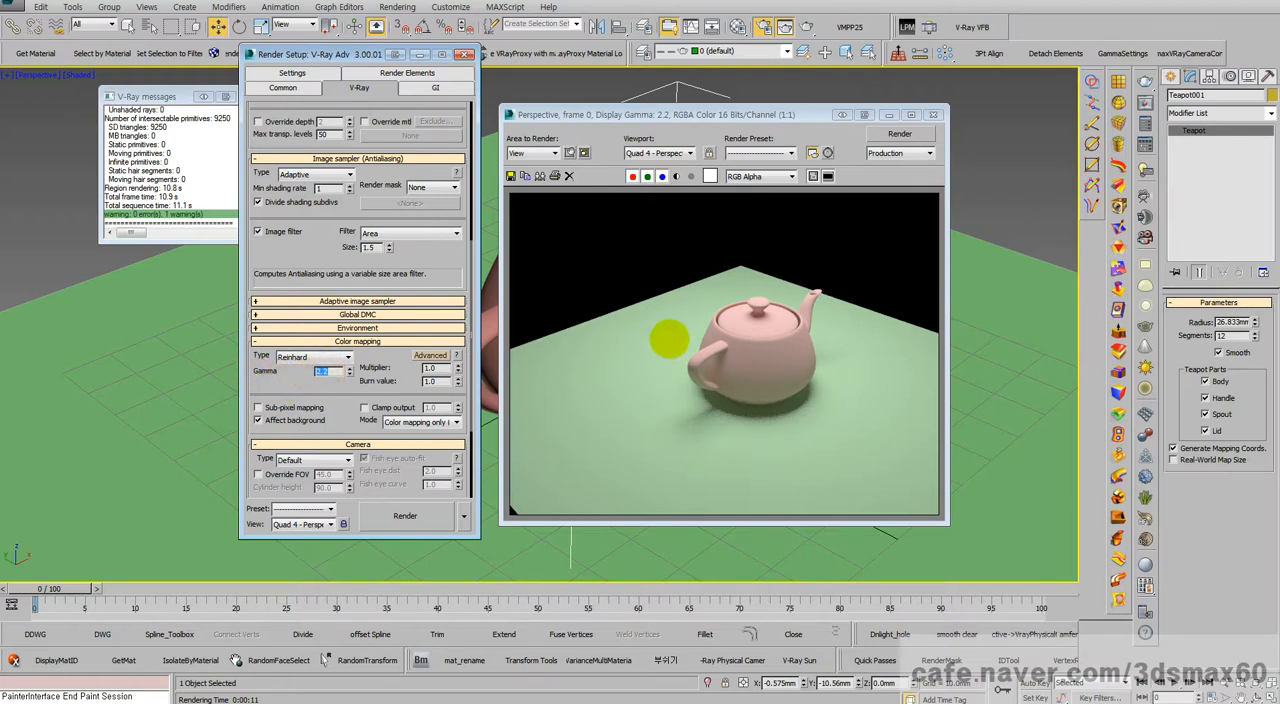
left_click(934, 115)
left_click(934, 115)
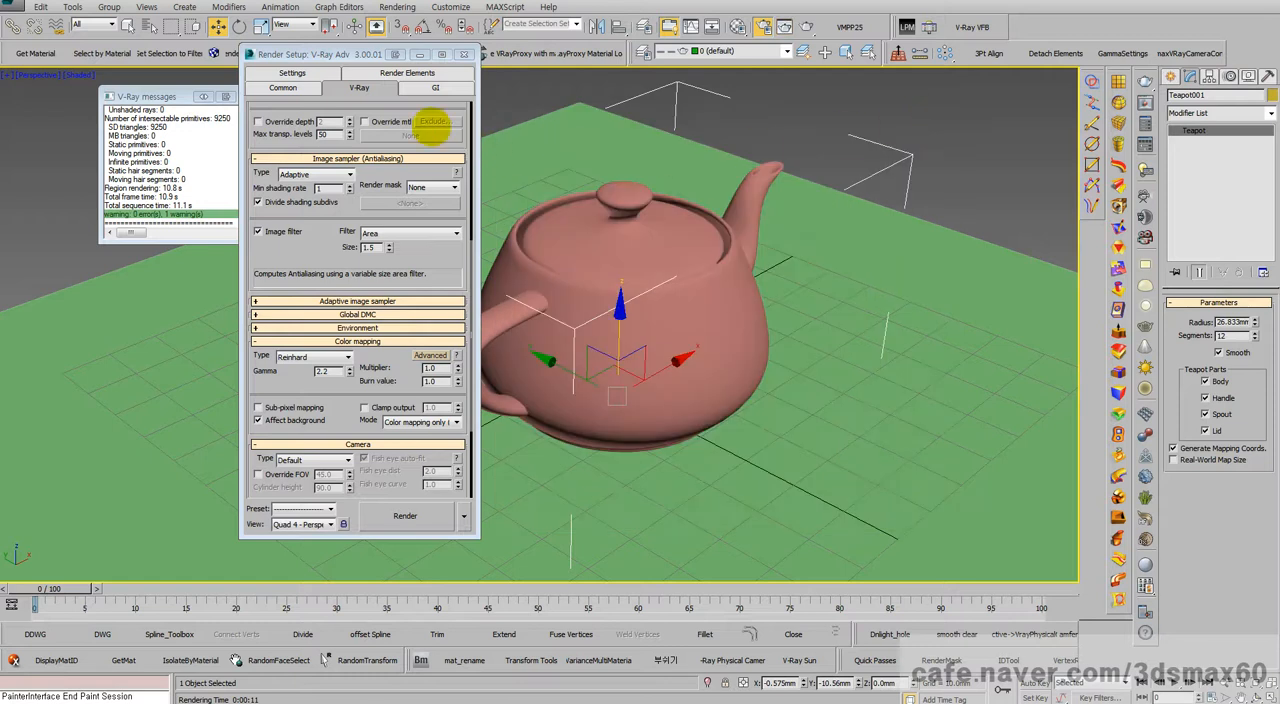
left_click(283, 88)
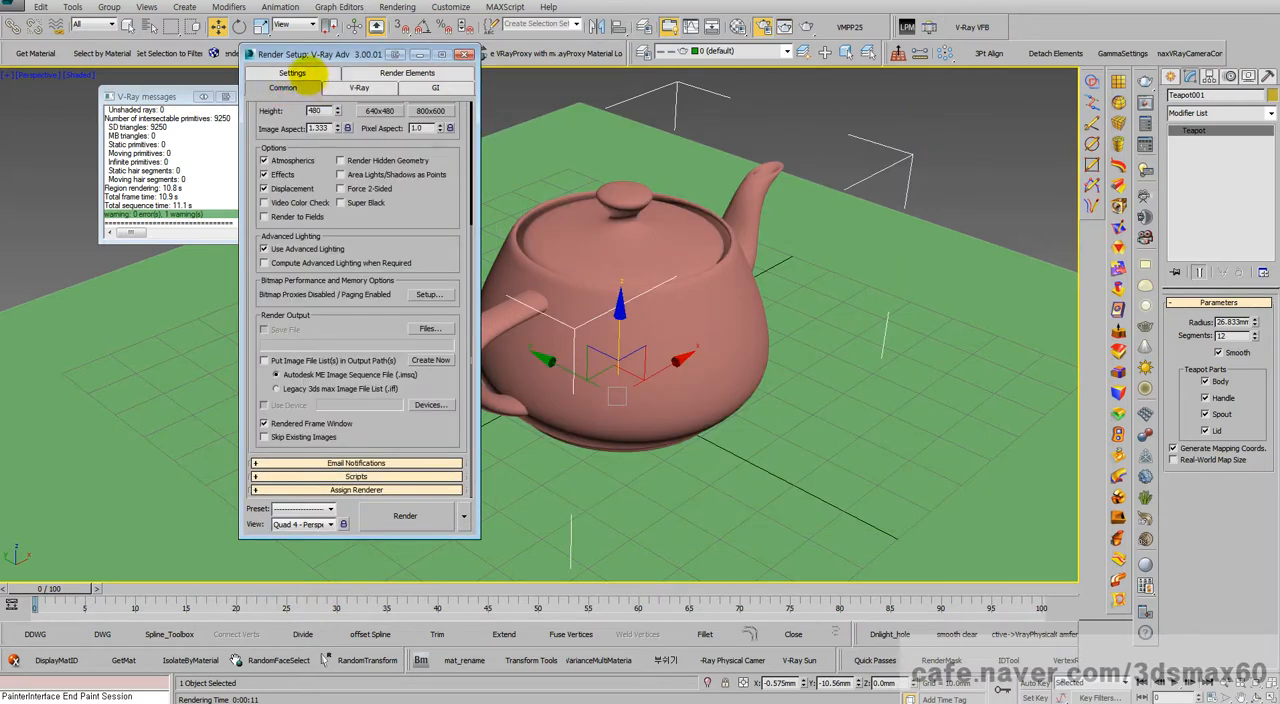
left_click(305, 72)
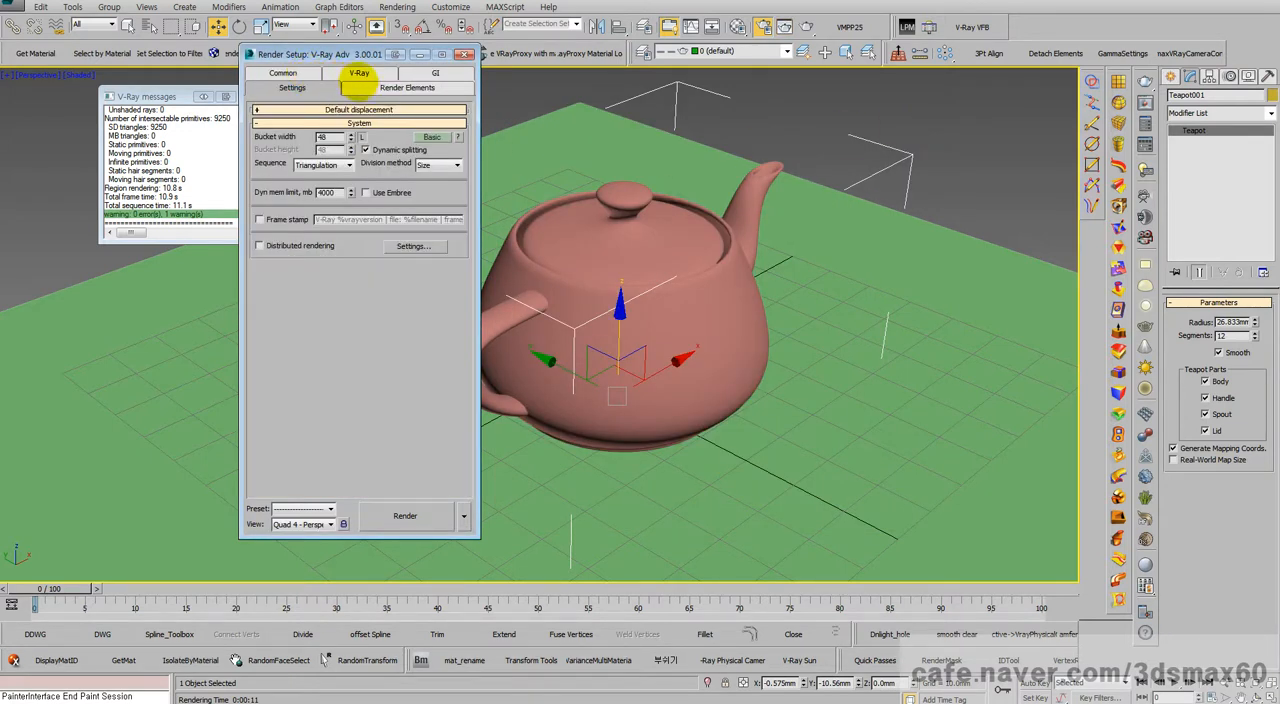
Step: Check the frame buffer settings, render the perspective view in the V-Ray frame buffer, and place its window beside Render Setup
left_click(358, 80)
left_click_drag(318, 242, 297, 384)
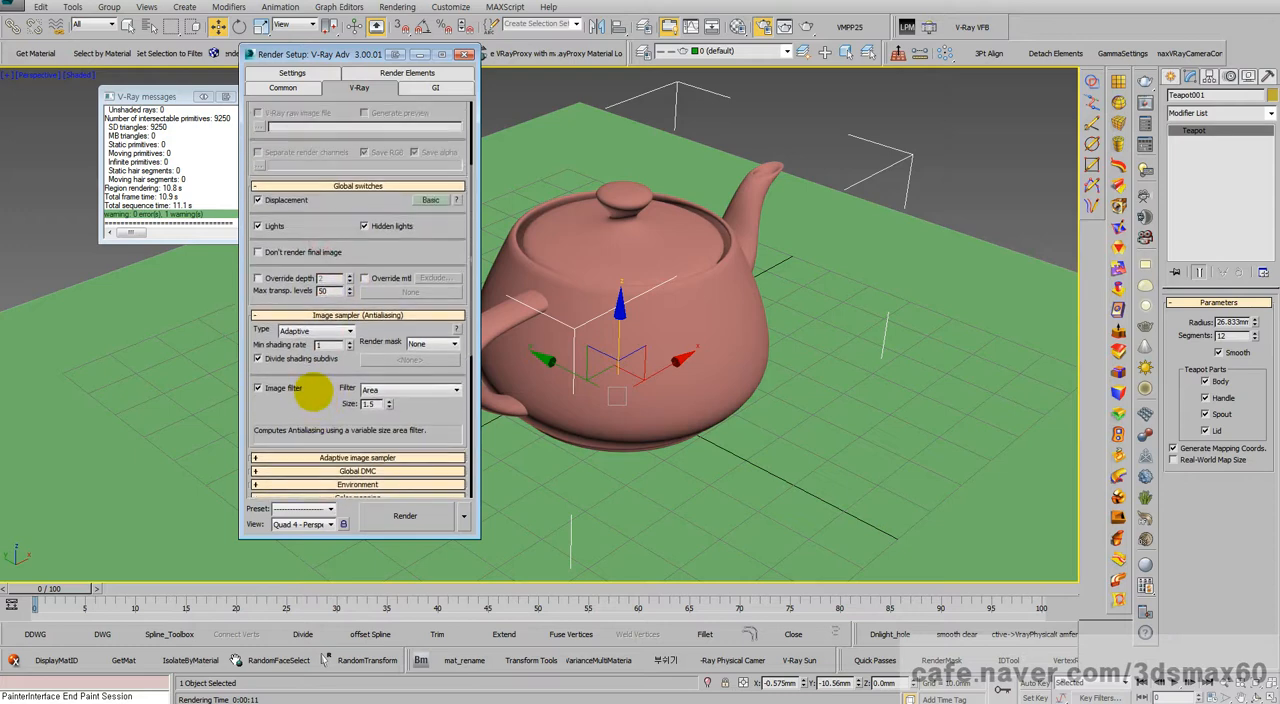
left_click_drag(360, 155, 357, 371)
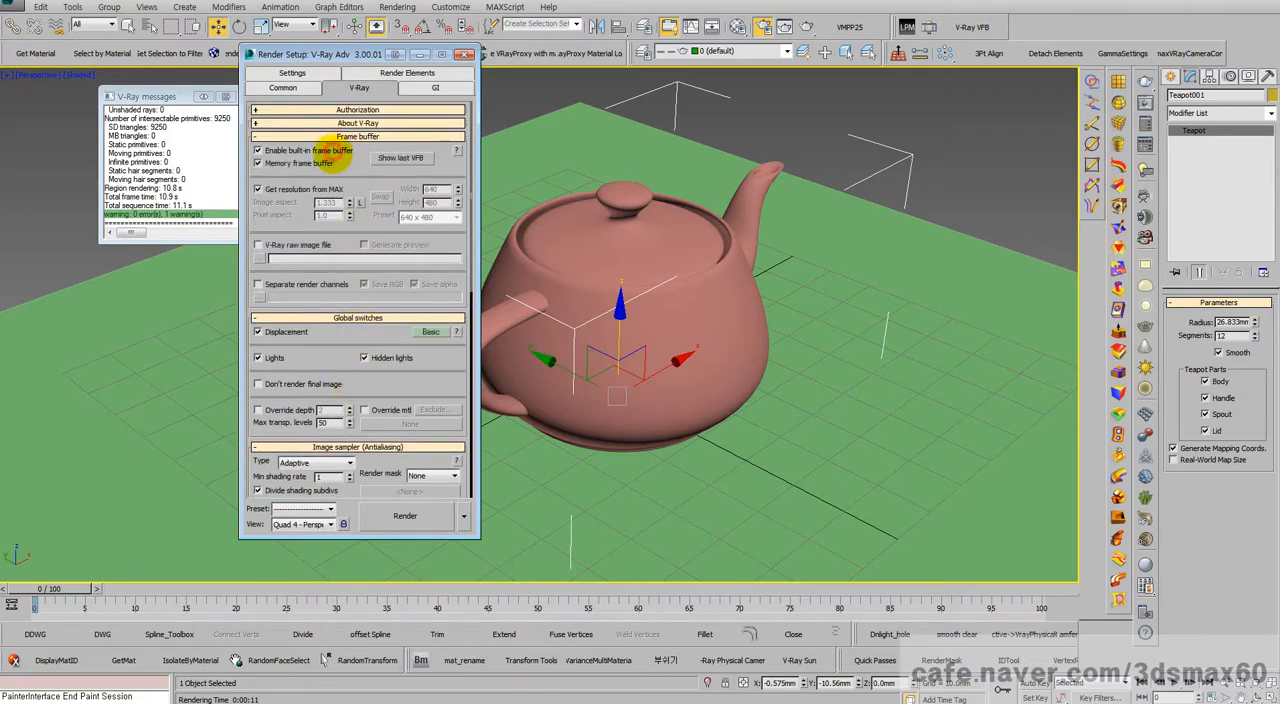
left_click(400, 512)
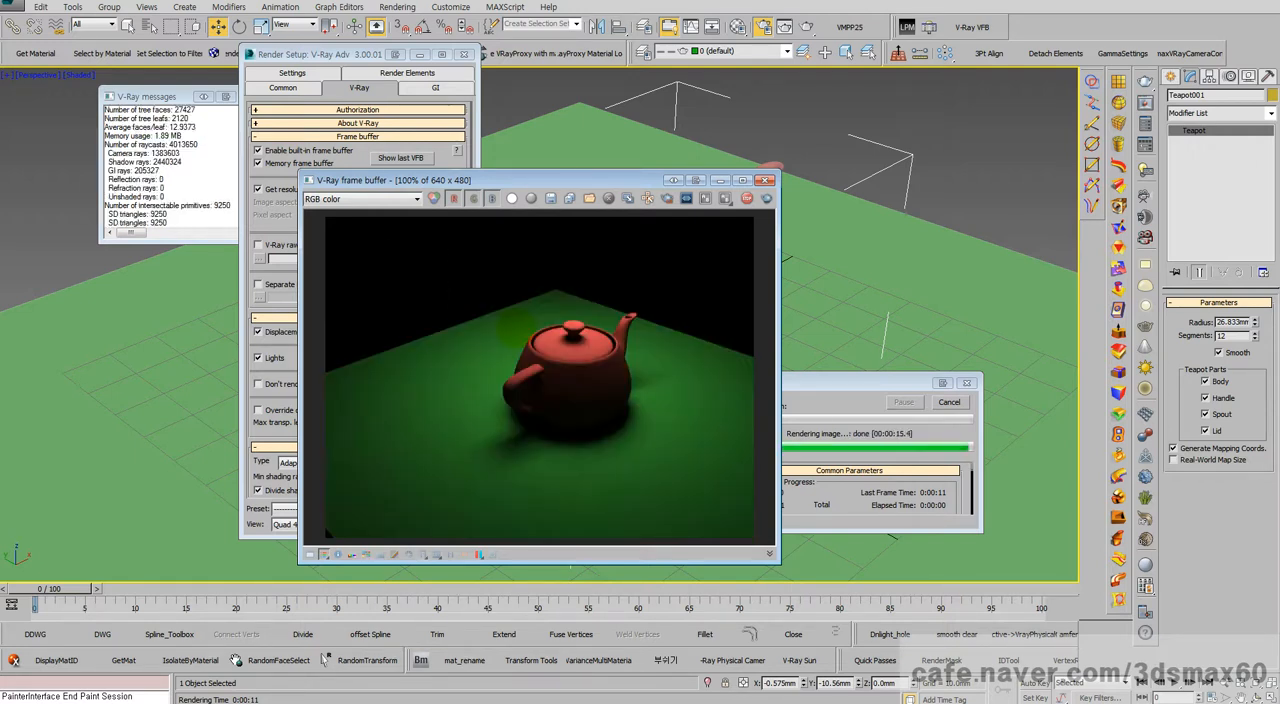
left_click_drag(600, 175, 830, 133)
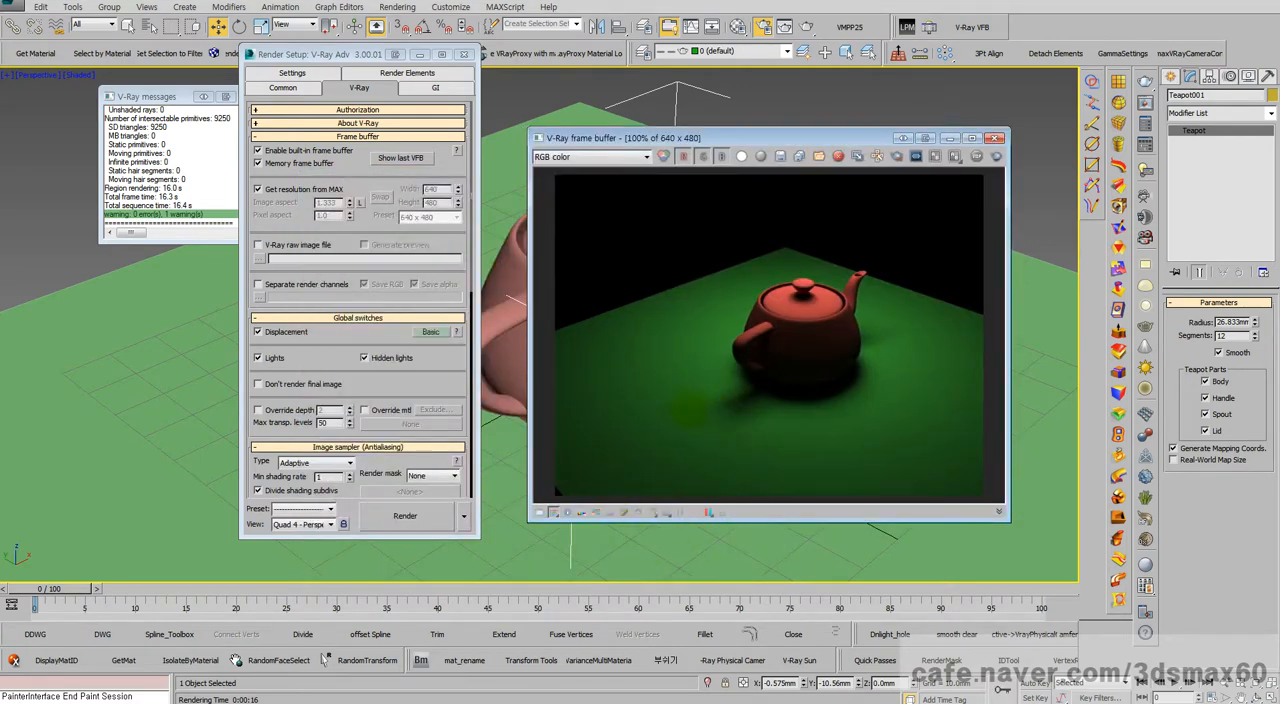
Step: Review the color mapping gamma and mode, and turn on the display of colors in sRGB space in the V-Ray frame buffer
scroll(360, 395, "down", 5)
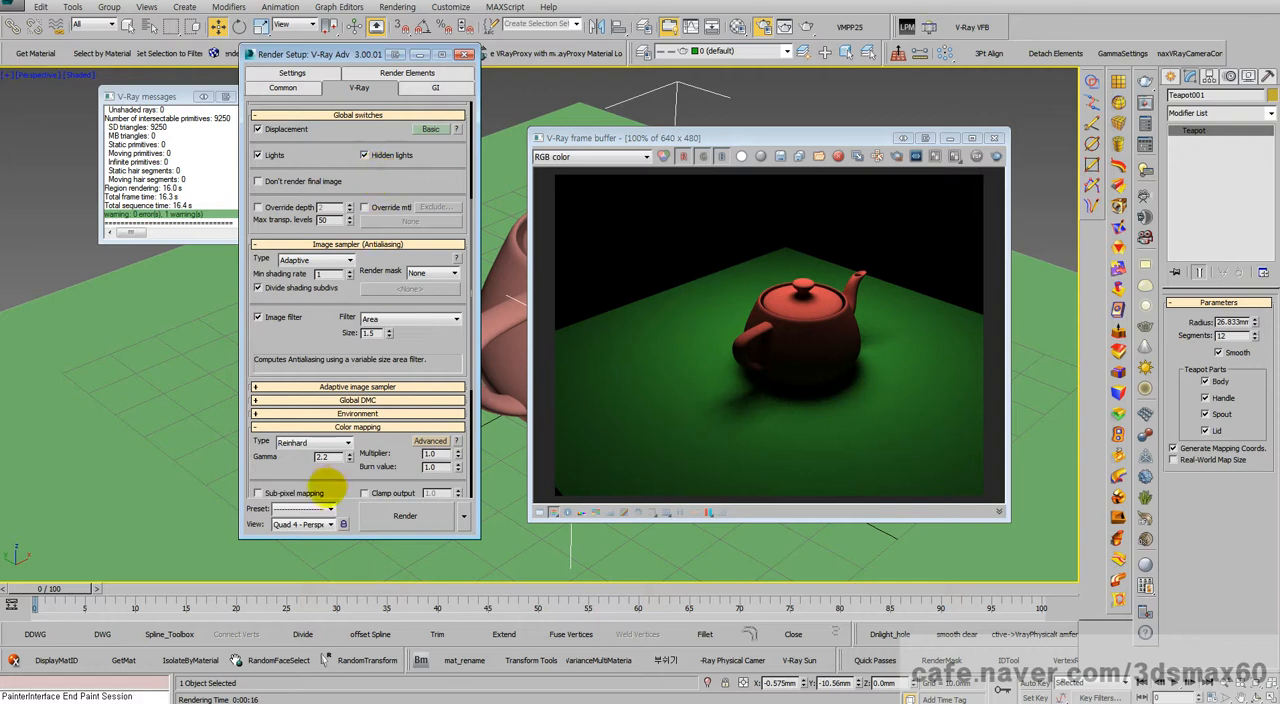
scroll(280, 420, "down", 3)
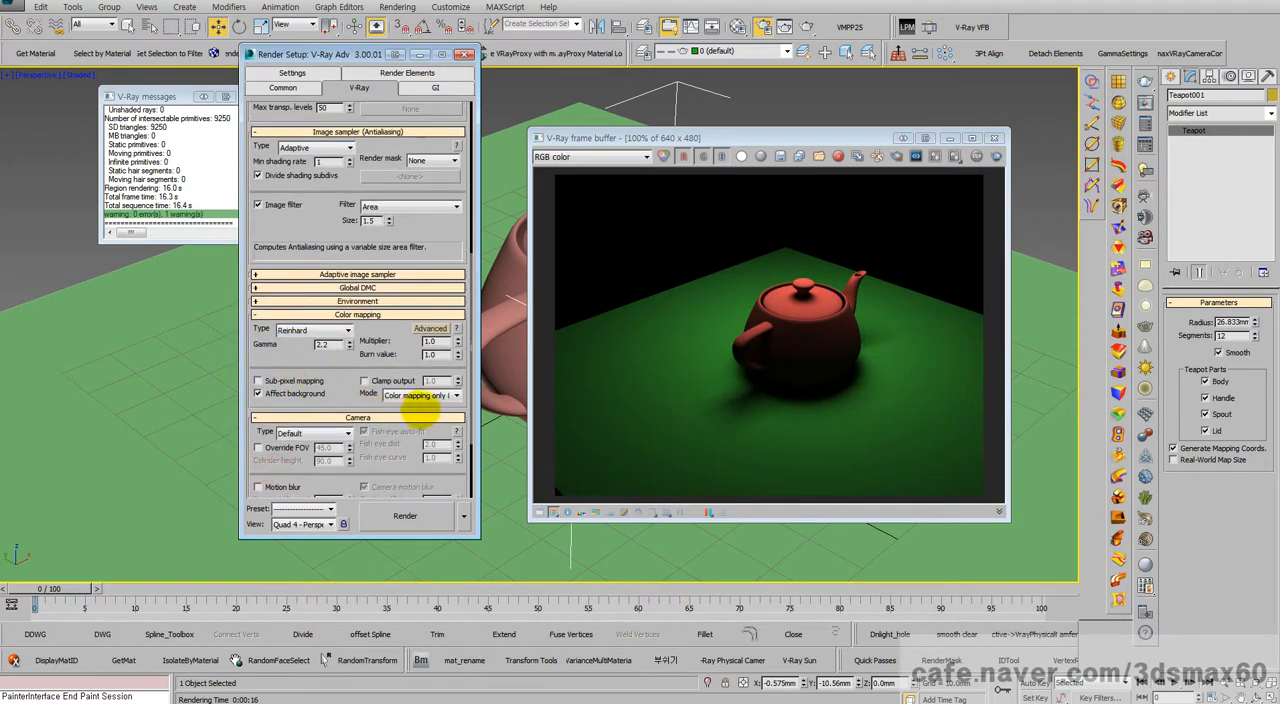
double_click(322, 344)
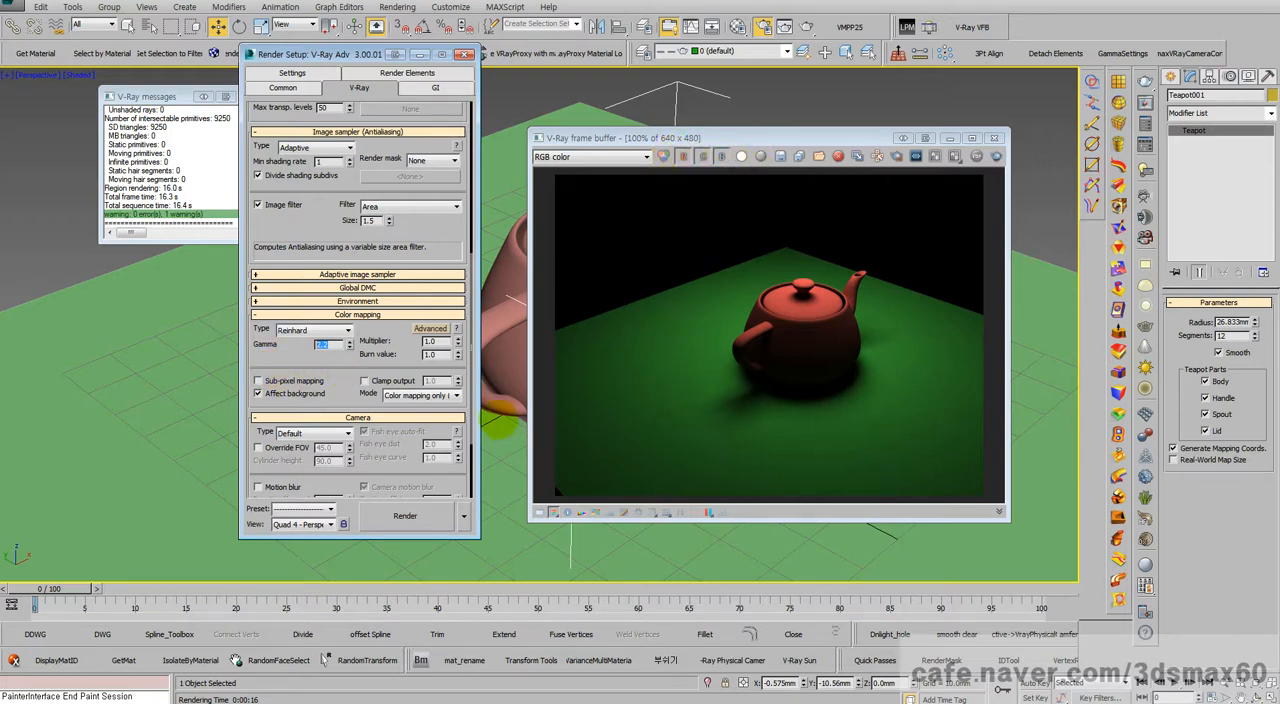
left_click(420, 395)
left_click(410, 405)
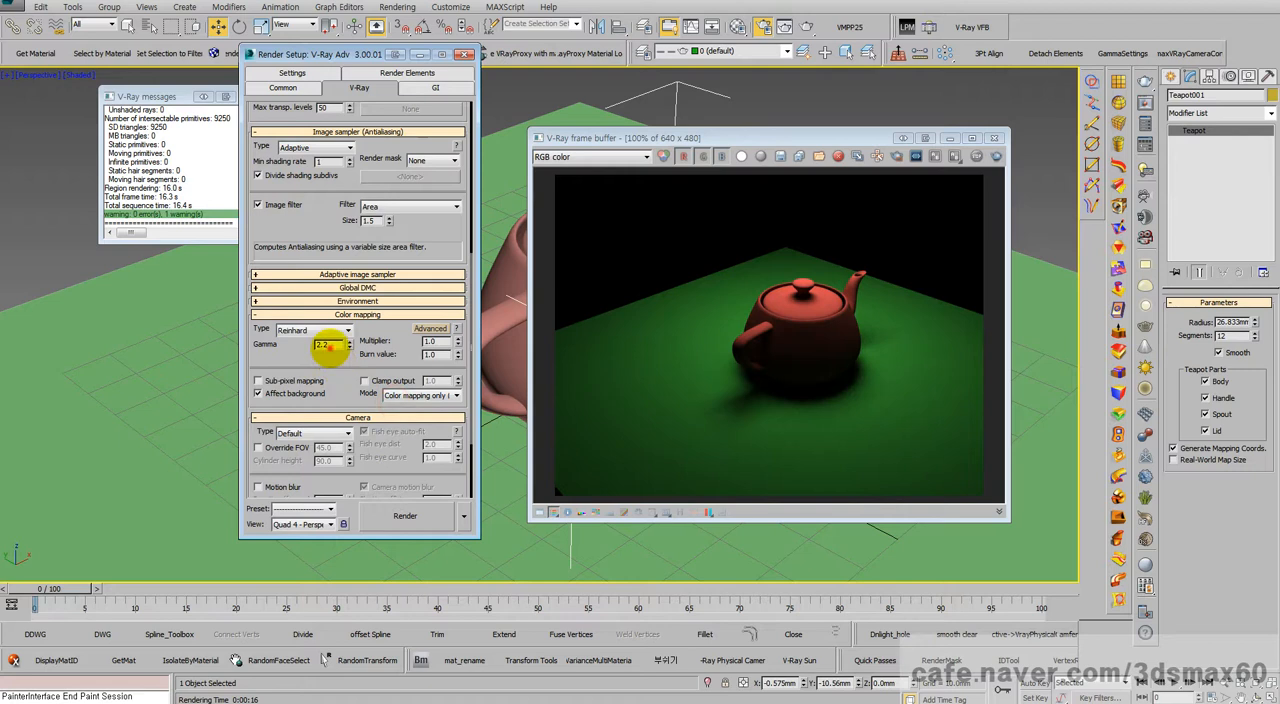
double_click(322, 344)
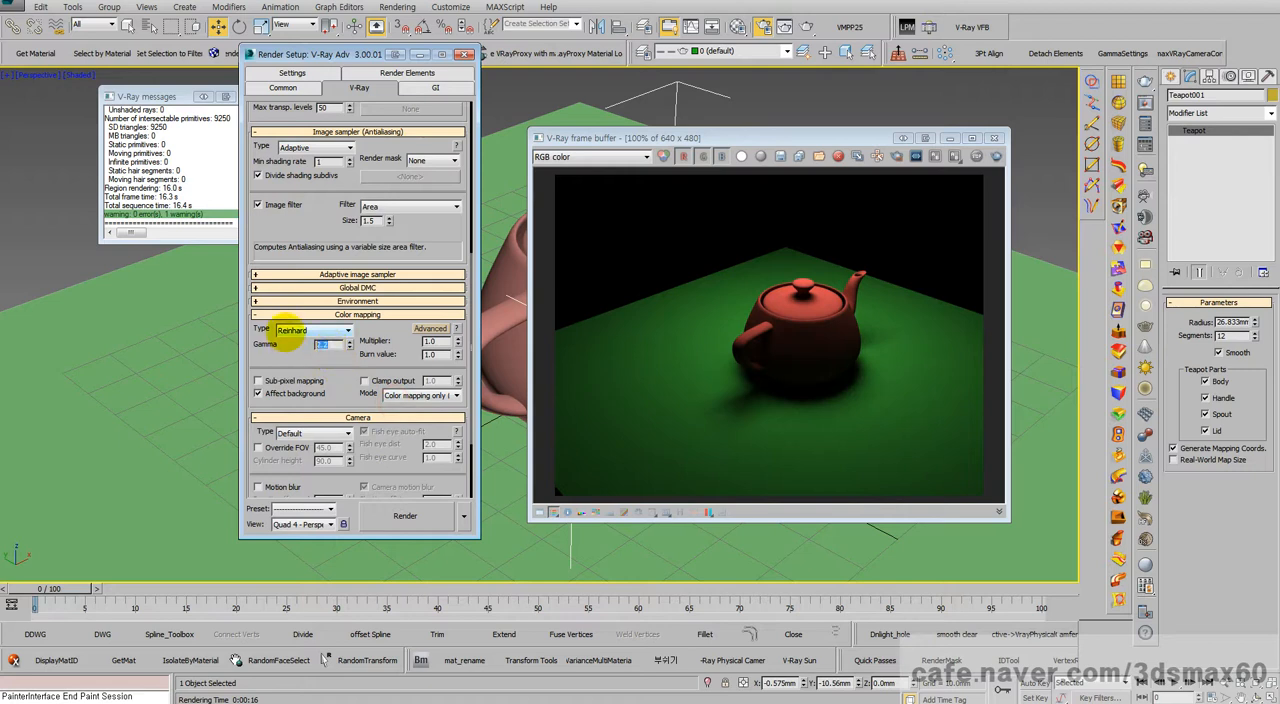
left_click(645, 512)
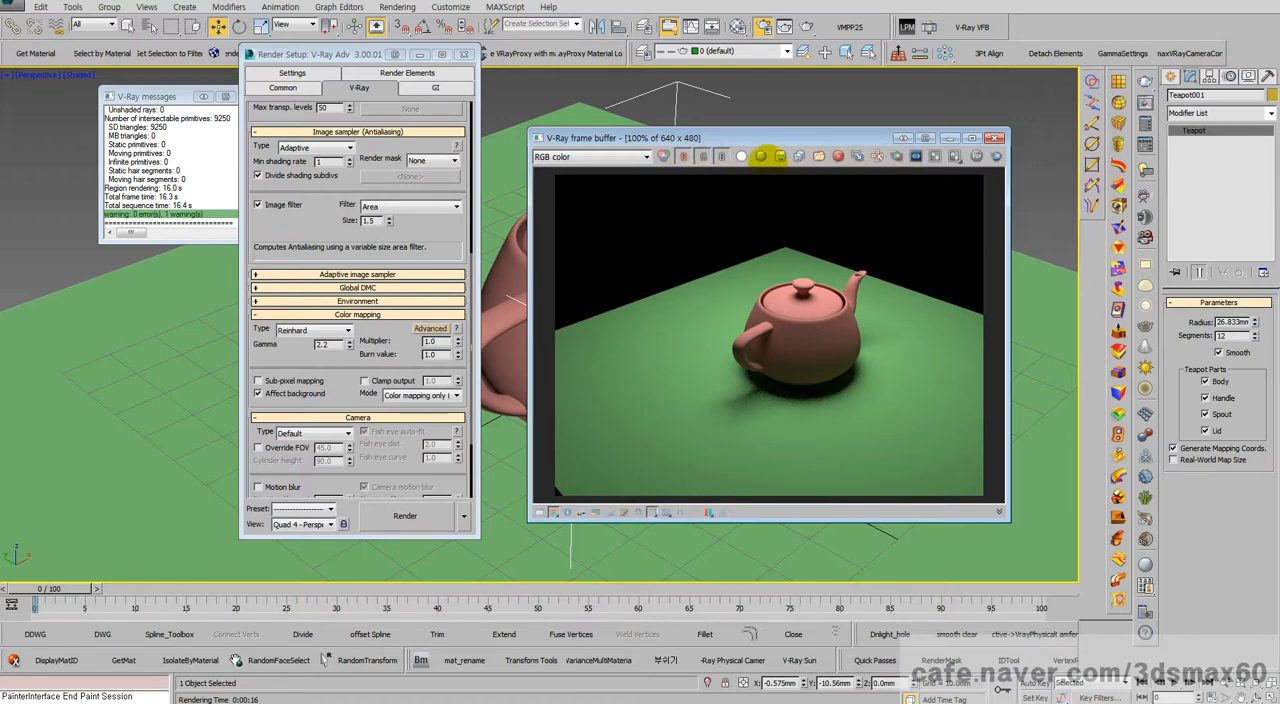
Step: Save the V-Ray frame buffer image as 브이레이vfb.jpg at quality 100, compare it in the ALSee viewer, and close the viewer
left_click(779, 155)
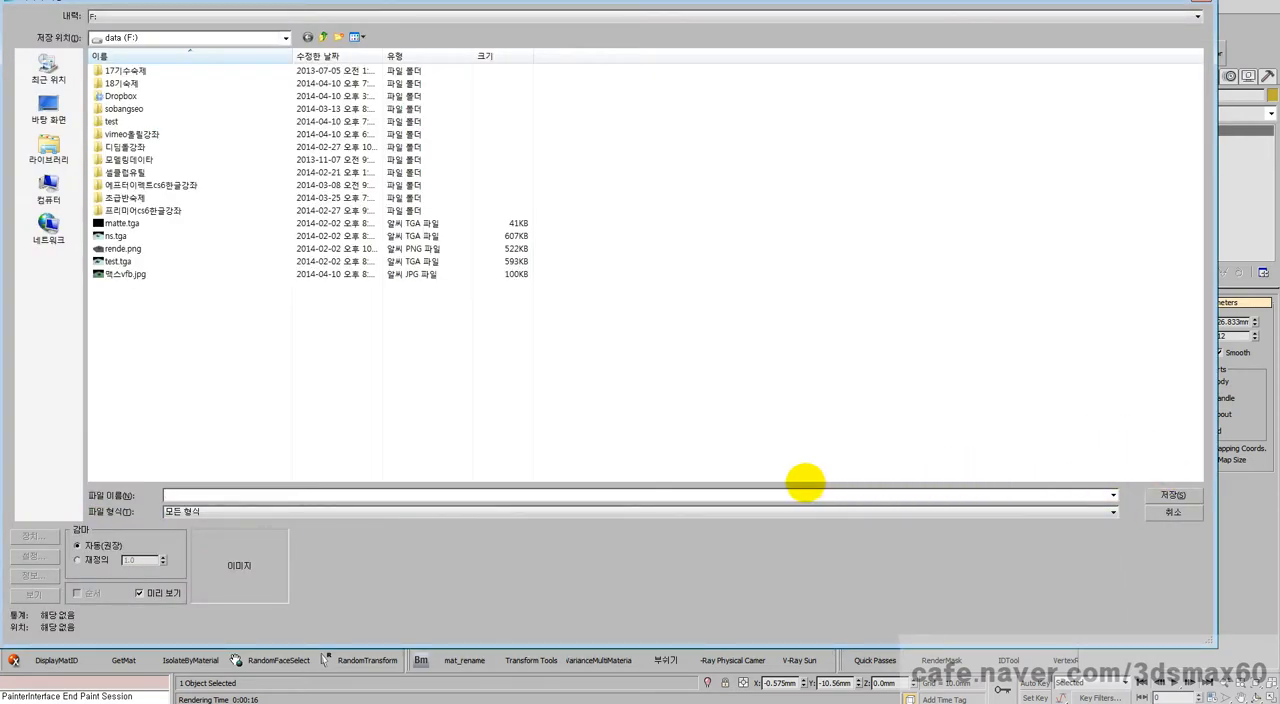
type("qm")
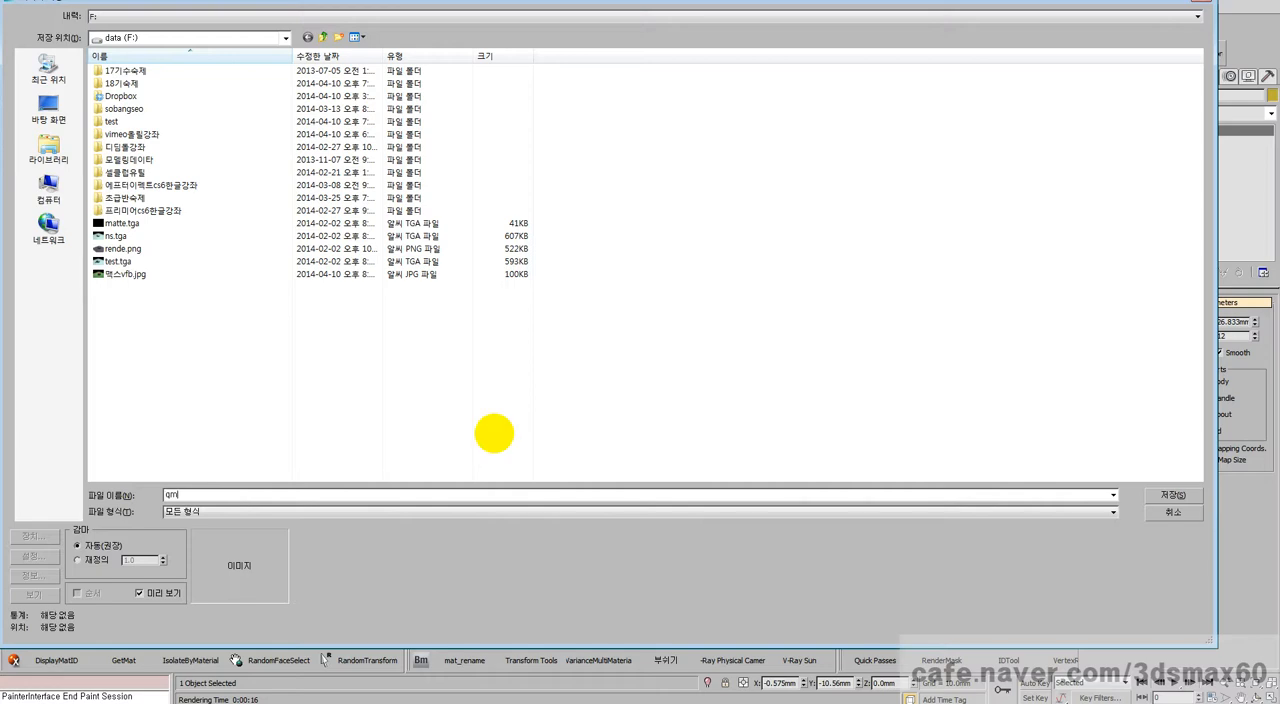
type("dlfpdlqtf")
key("ctrl+a")
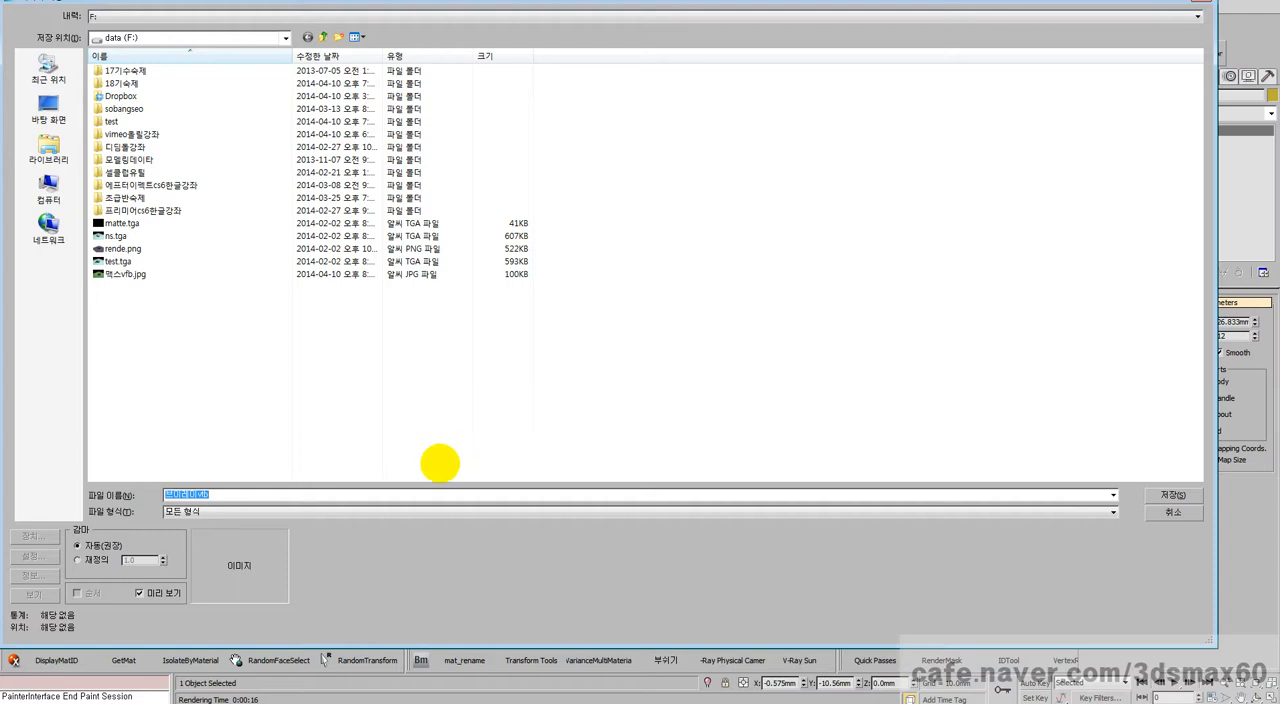
left_click(323, 497)
type(".j")
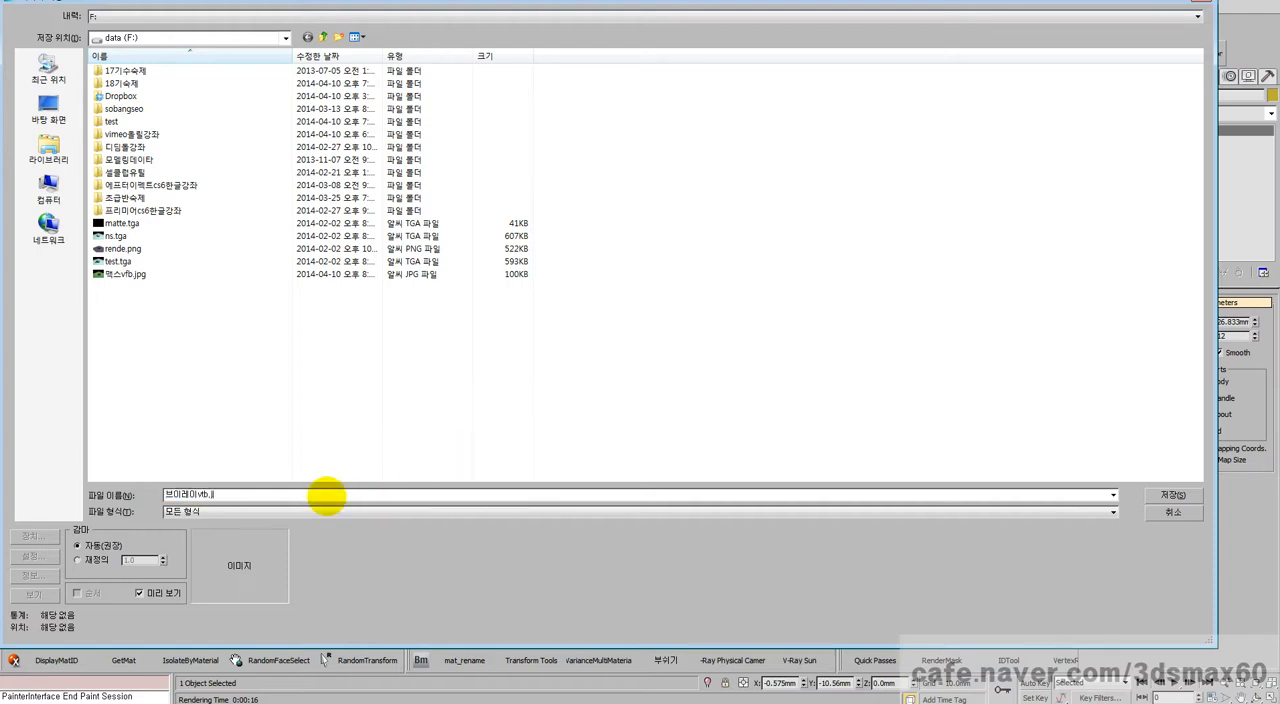
type("pg")
key("Return")
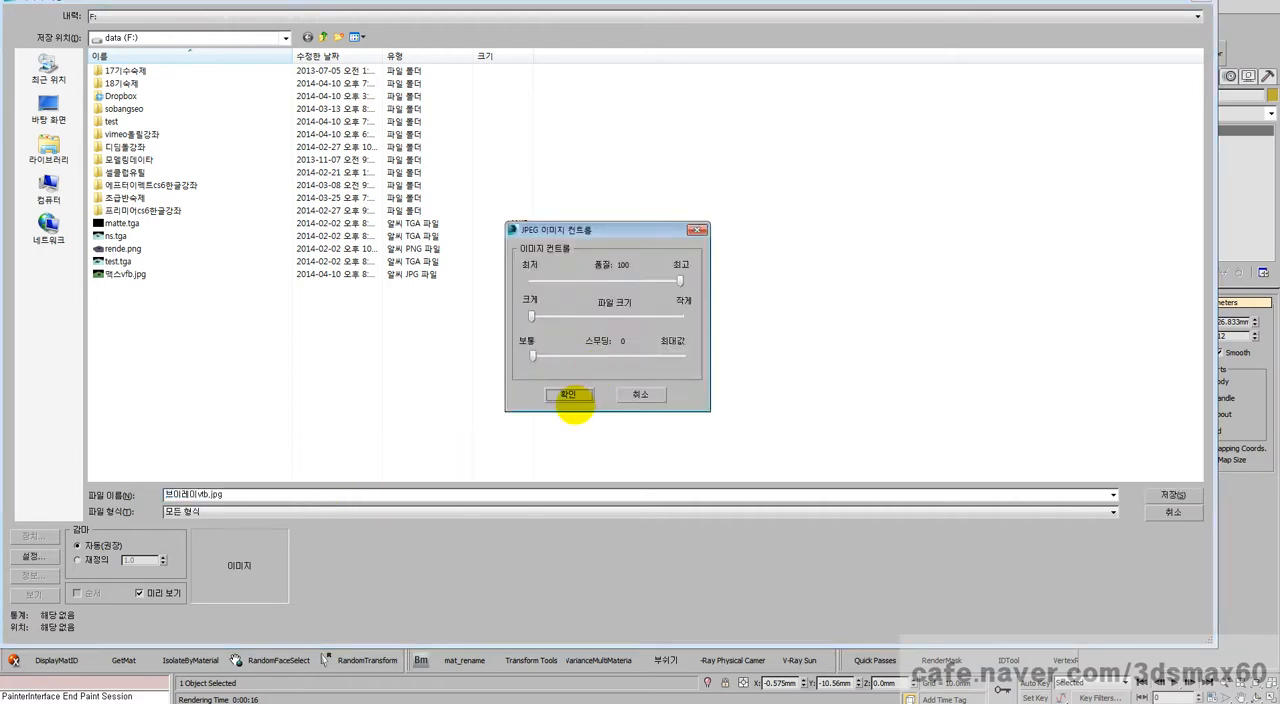
left_click(568, 394)
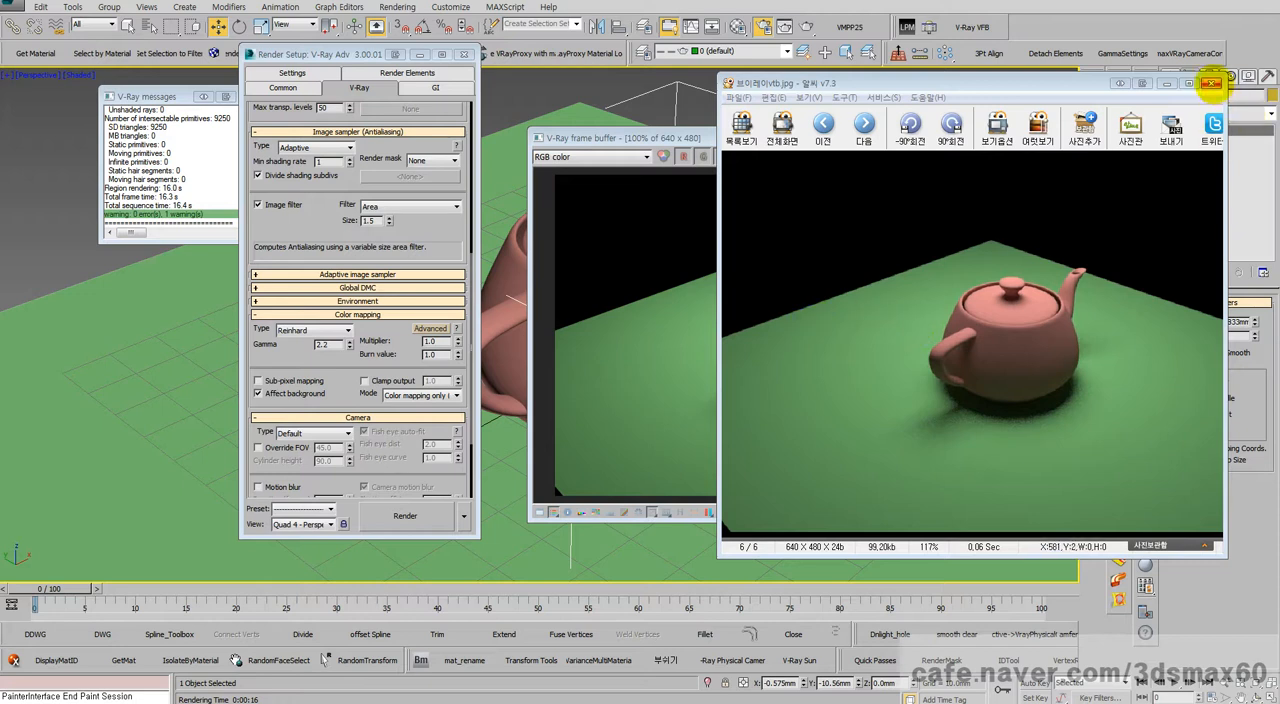
left_click(1211, 83)
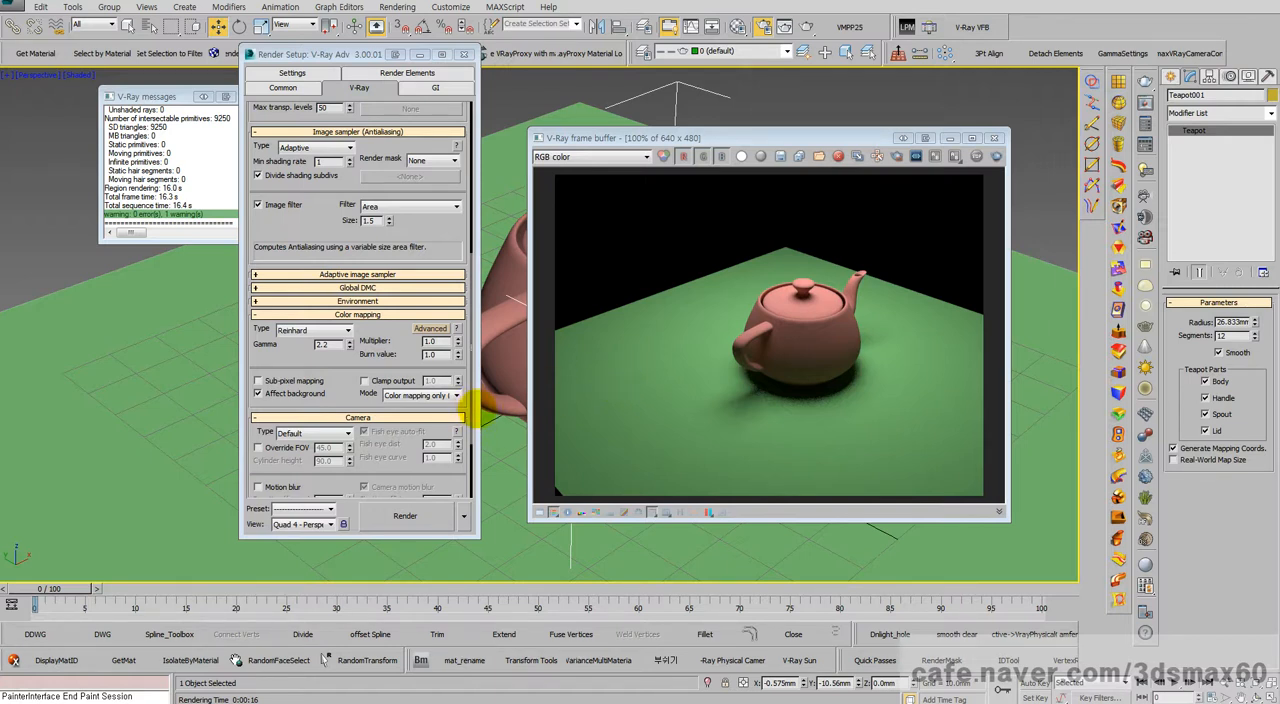
Step: Review the color mapping gamma value and keep the mode at Color mapping only (no gamma)
double_click(330, 344)
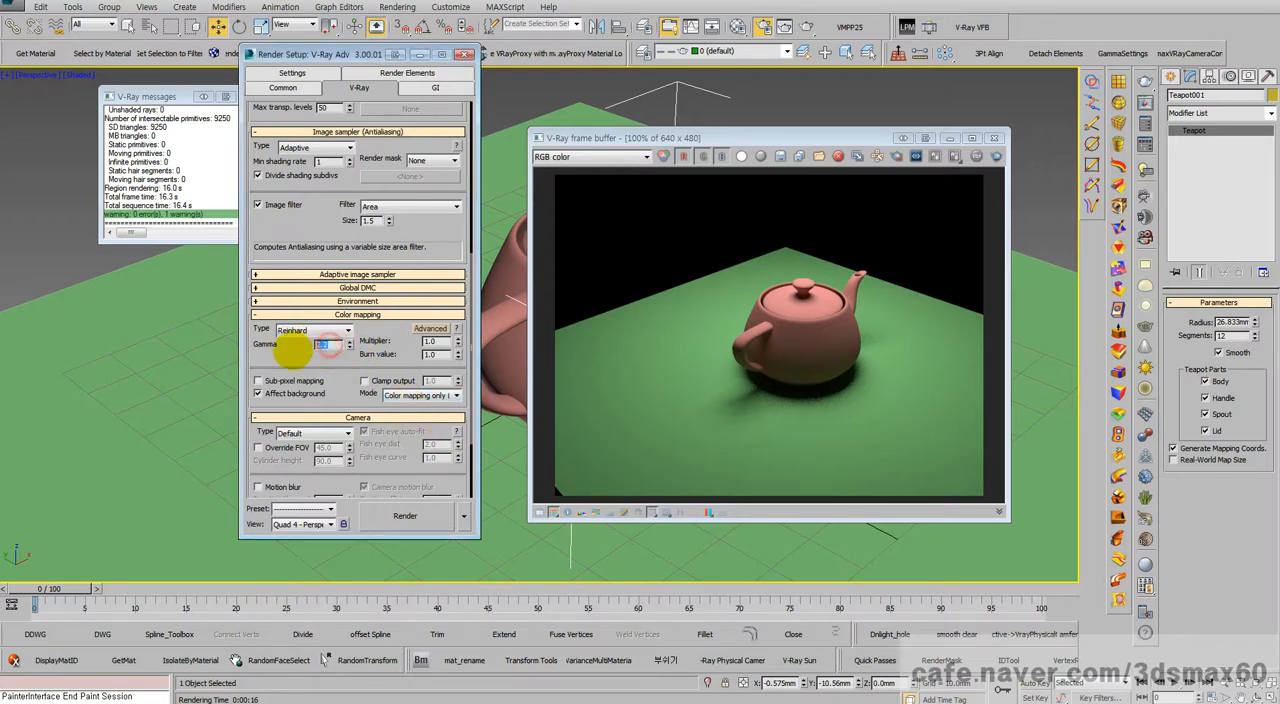
left_click(447, 395)
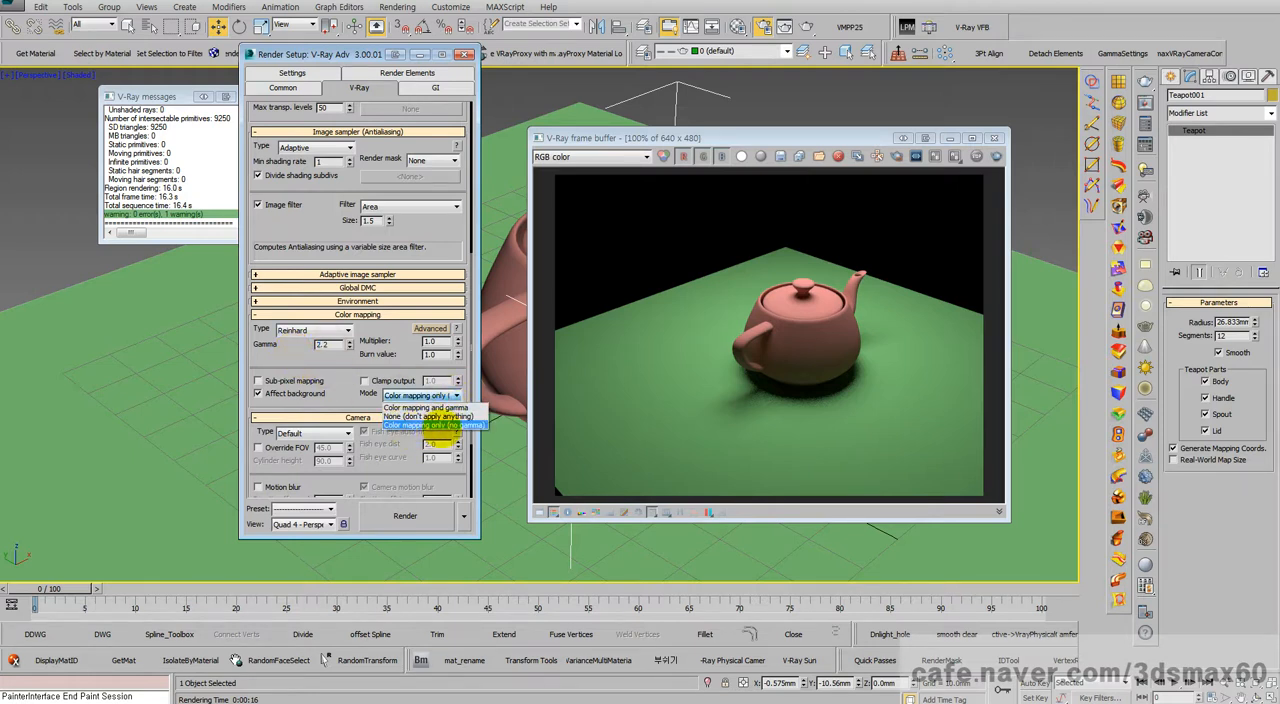
left_click(458, 425)
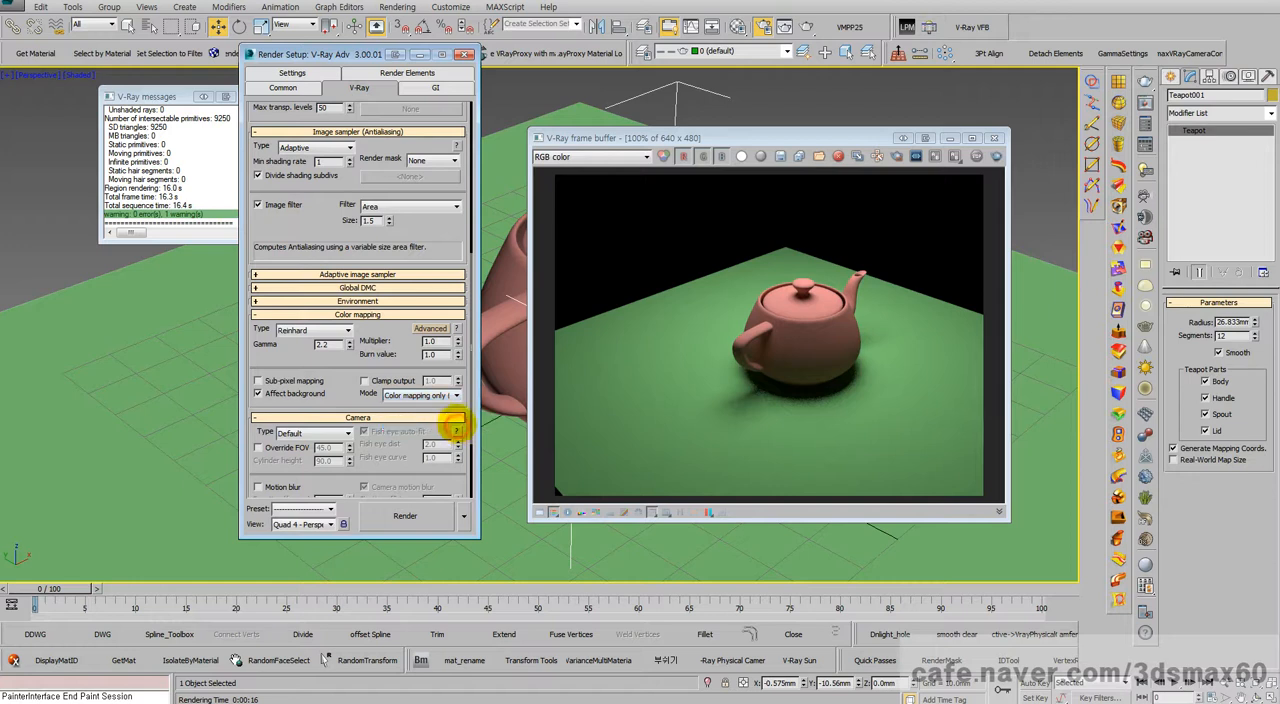
Step: Try a color mapping gamma of 100 with the Color mapping only (no gamma) mode, and restore the gamma to 2.2
double_click(330, 345)
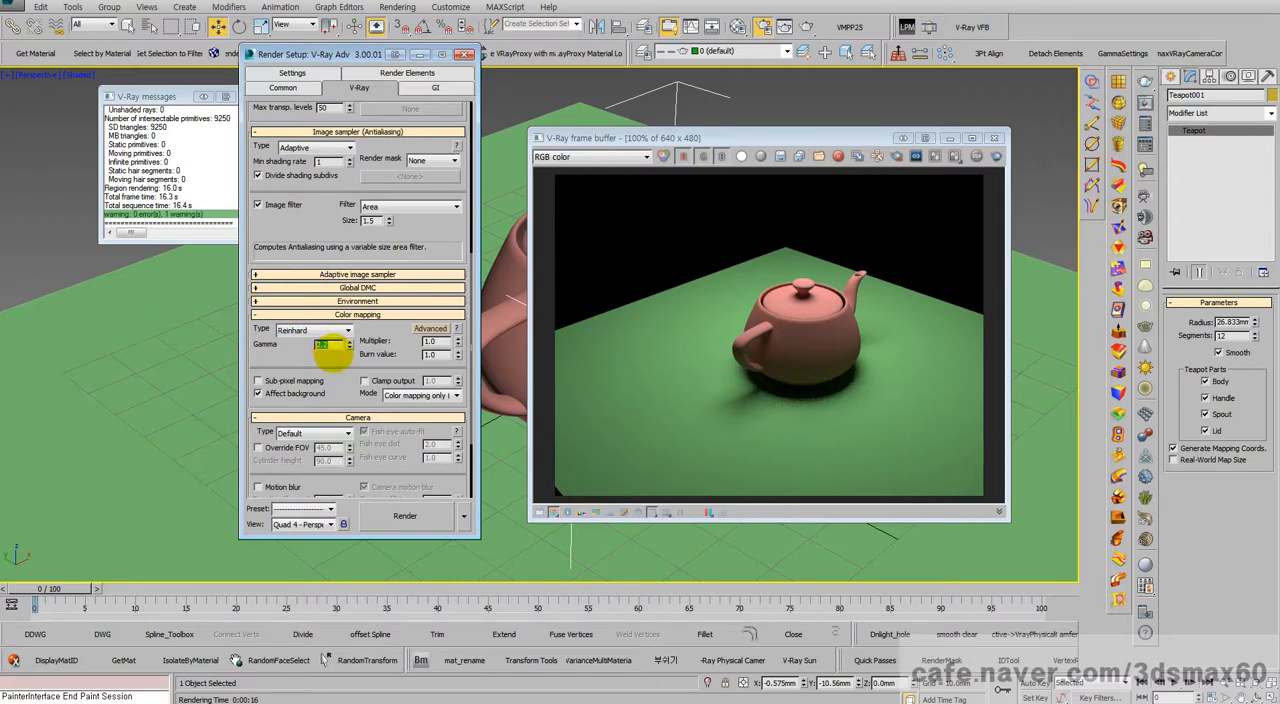
type("100")
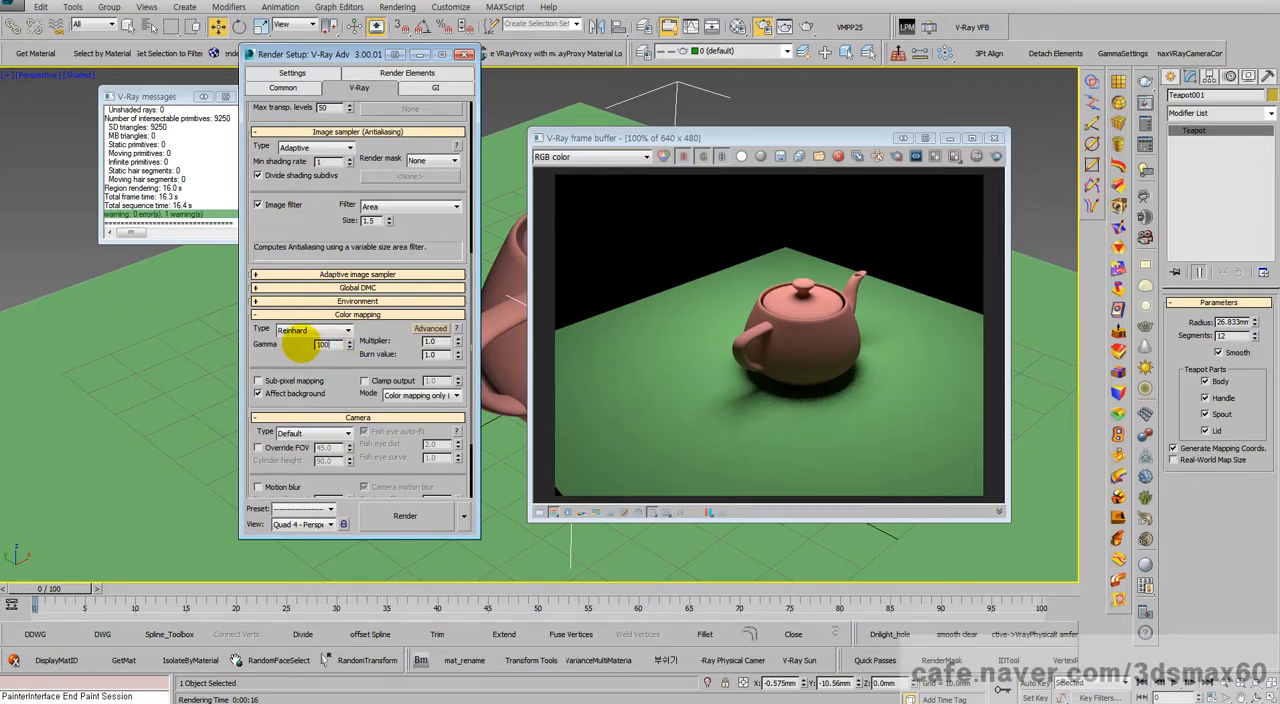
key("Return")
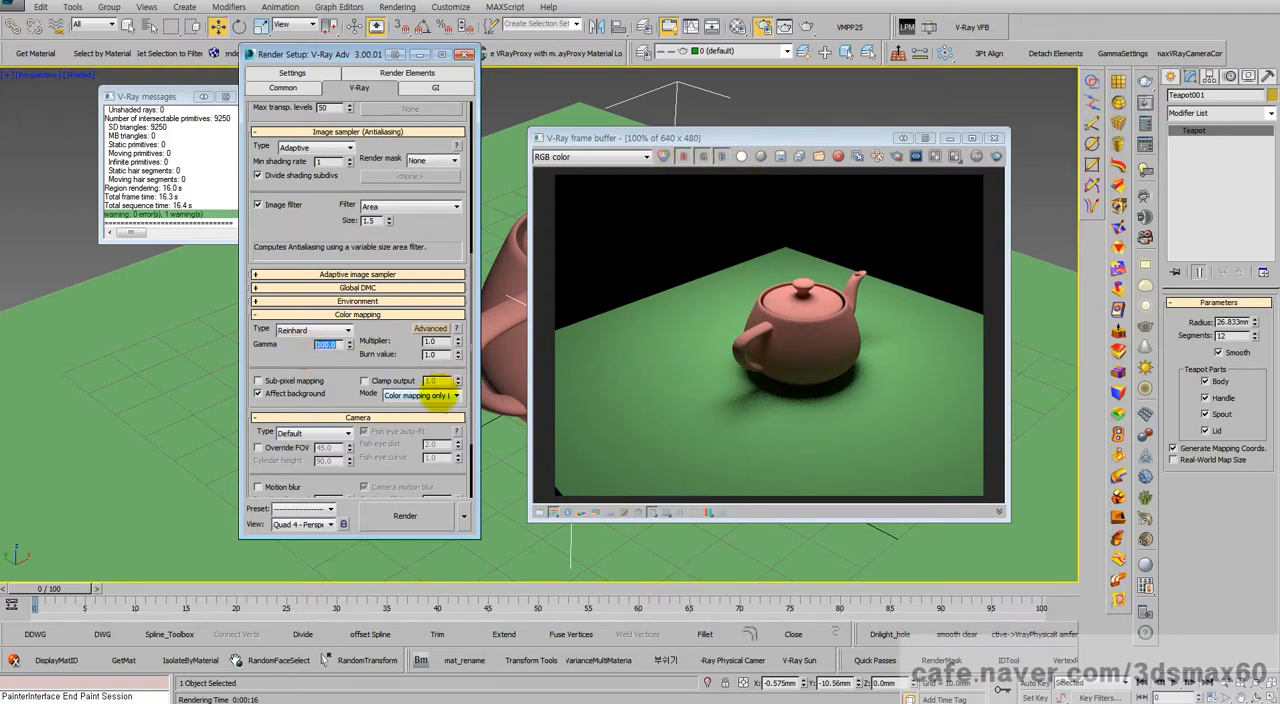
left_click(447, 395)
left_click(436, 392)
left_click_drag(337, 347, 296, 343)
type("2.2")
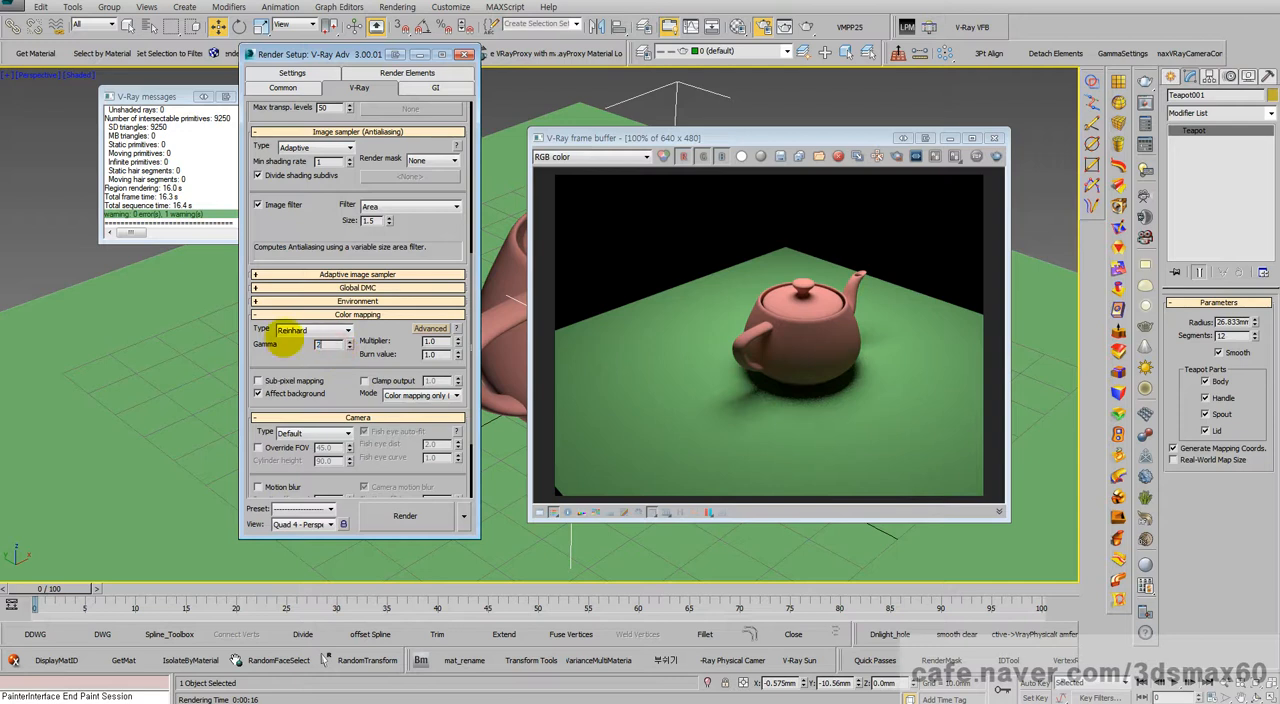
key("Return")
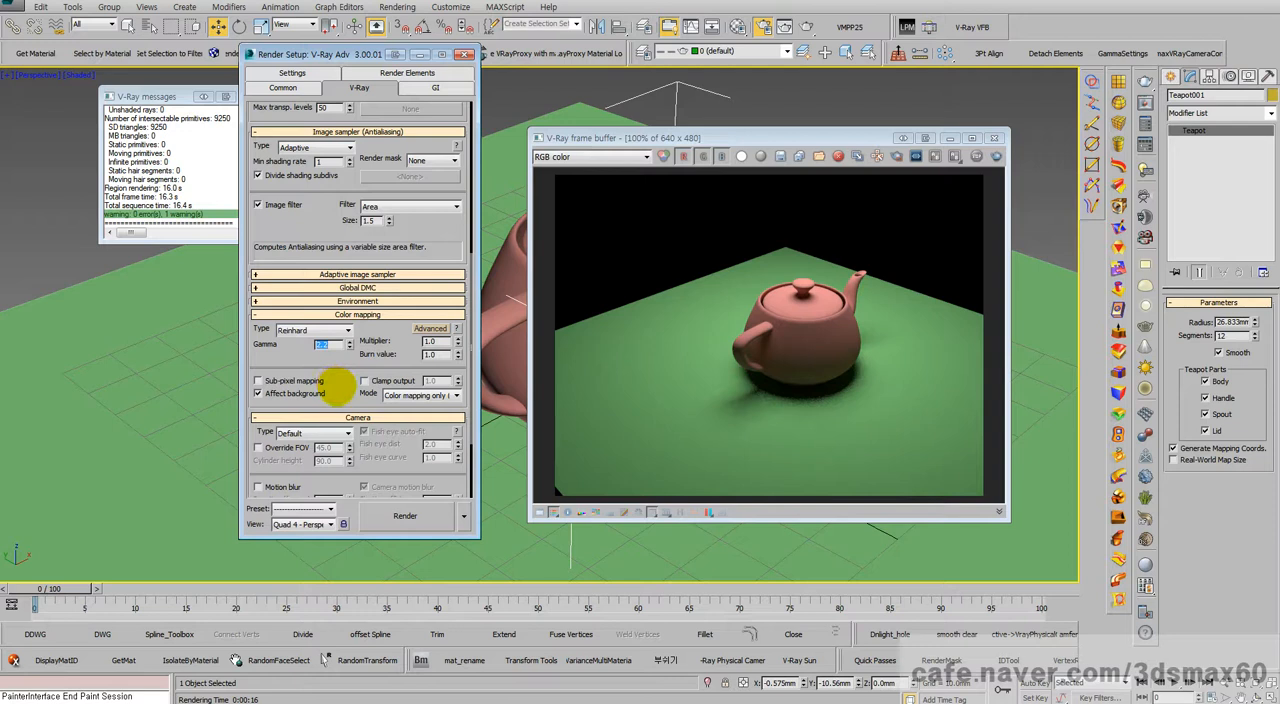
Step: Switch the color mapping mode to Color mapping and gamma, check the gamma value, and return to Color mapping only (no gamma)
left_click(418, 395)
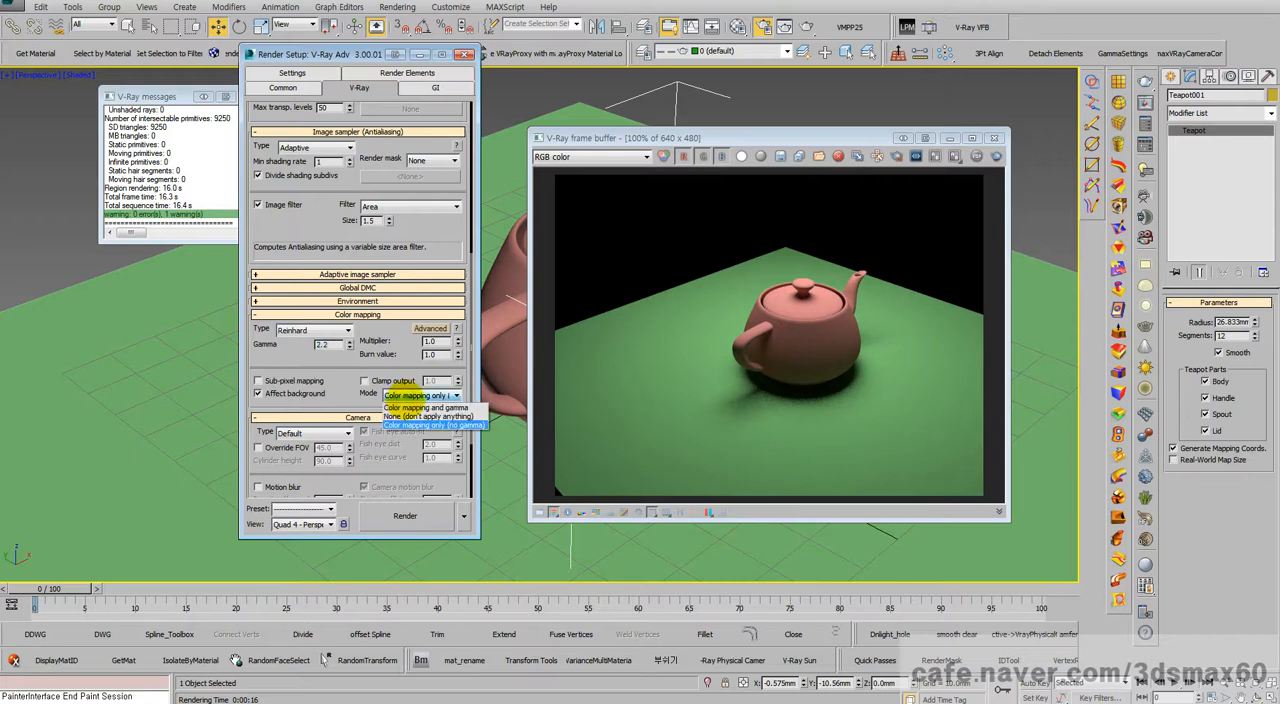
left_click(415, 420)
left_click_drag(329, 342, 285, 345)
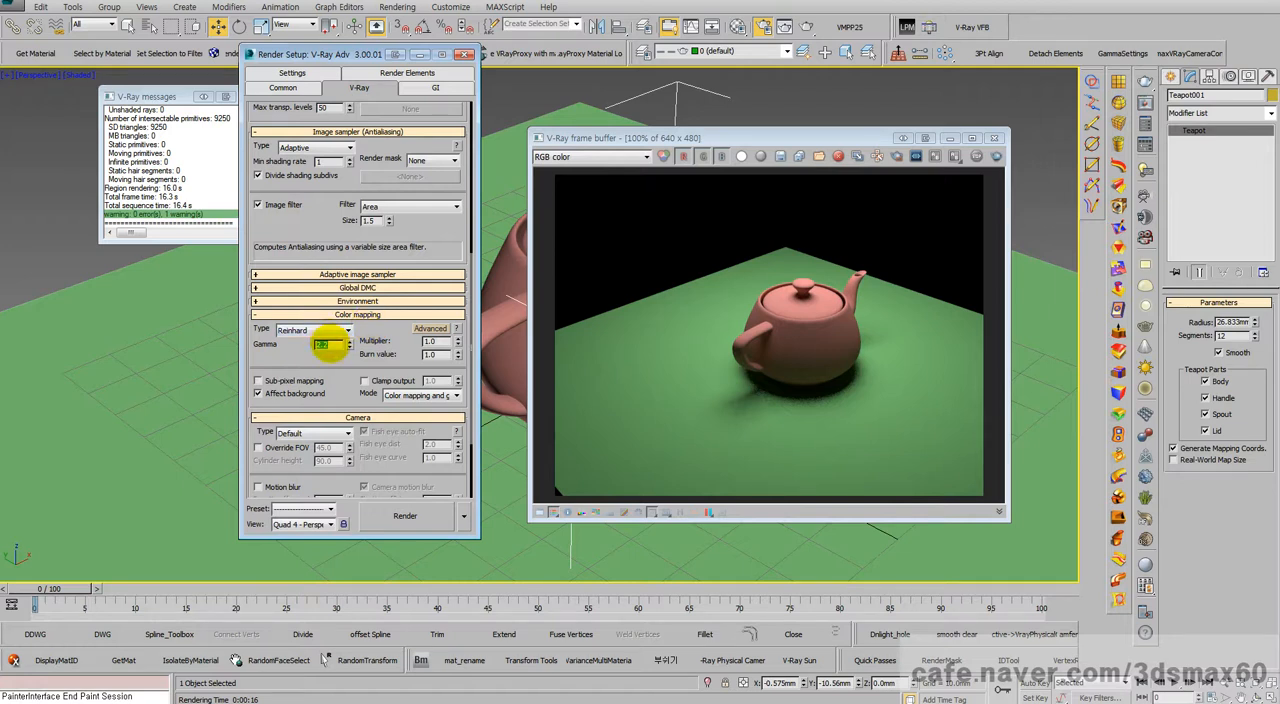
left_click(410, 395)
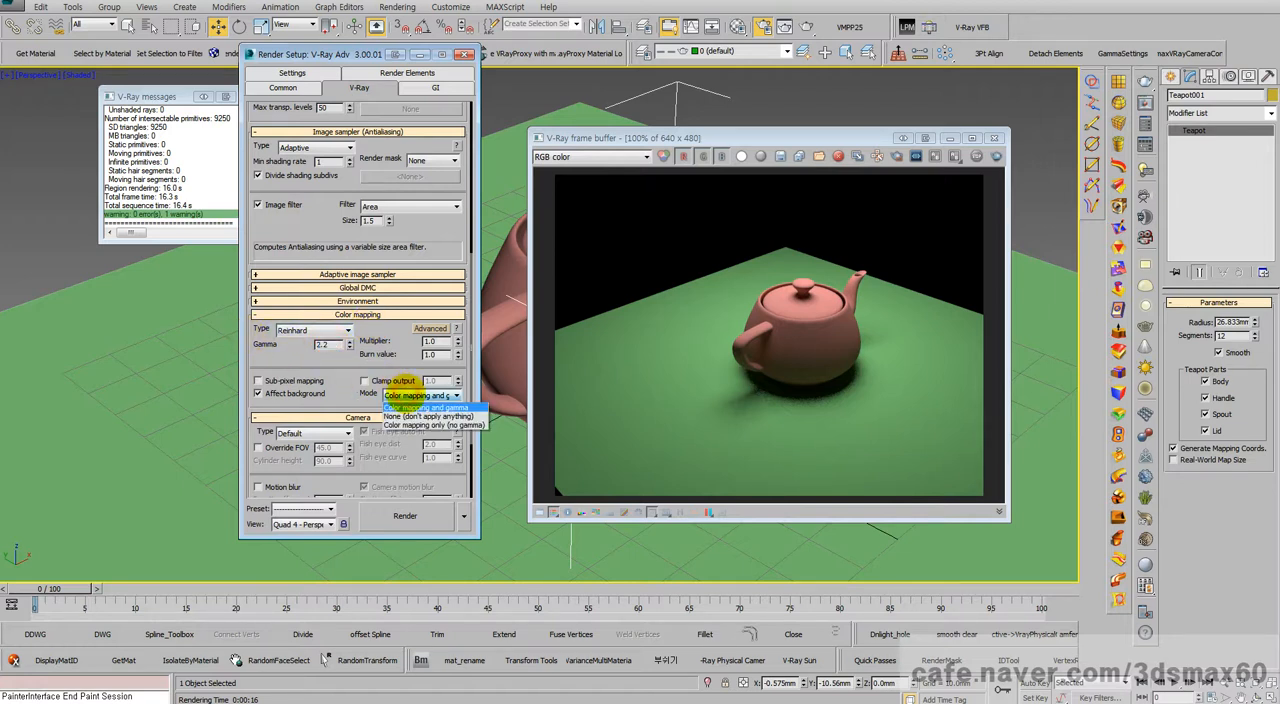
left_click(412, 425)
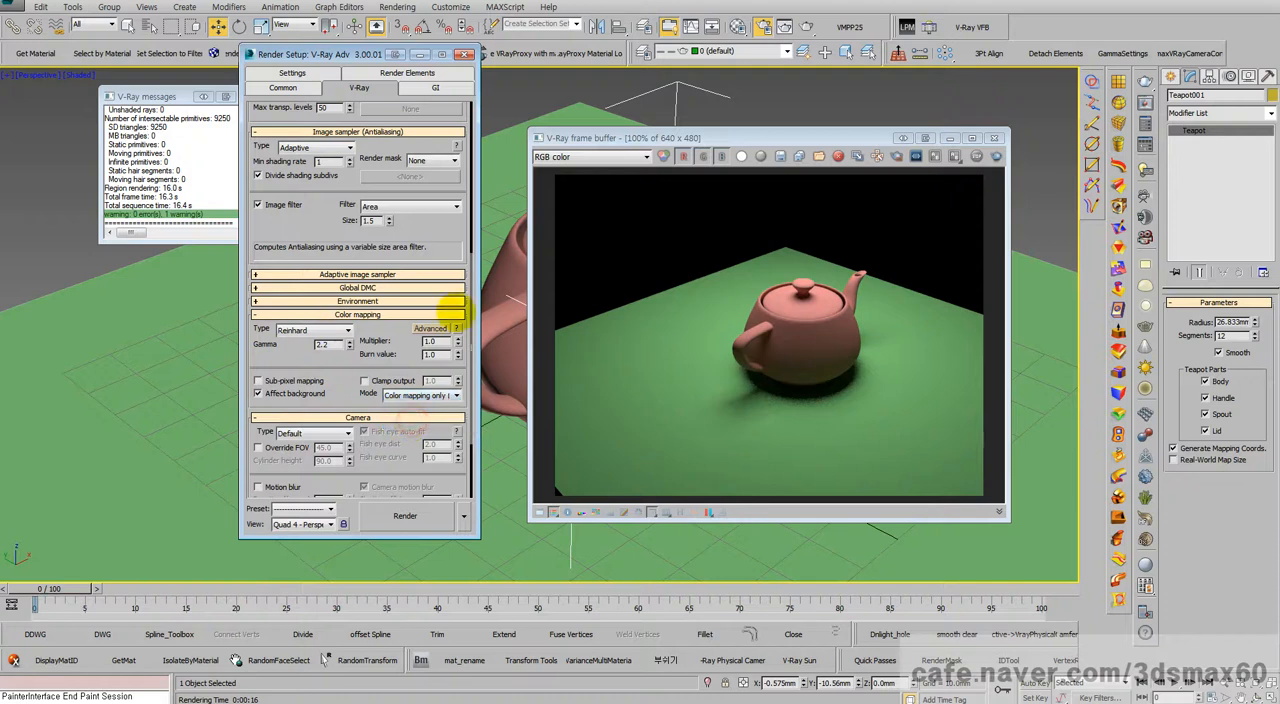
Step: Compare the render in the V-Ray frame buffer with the sRGB color display off and on, leaving it on
left_click(655, 512)
left_click(655, 512)
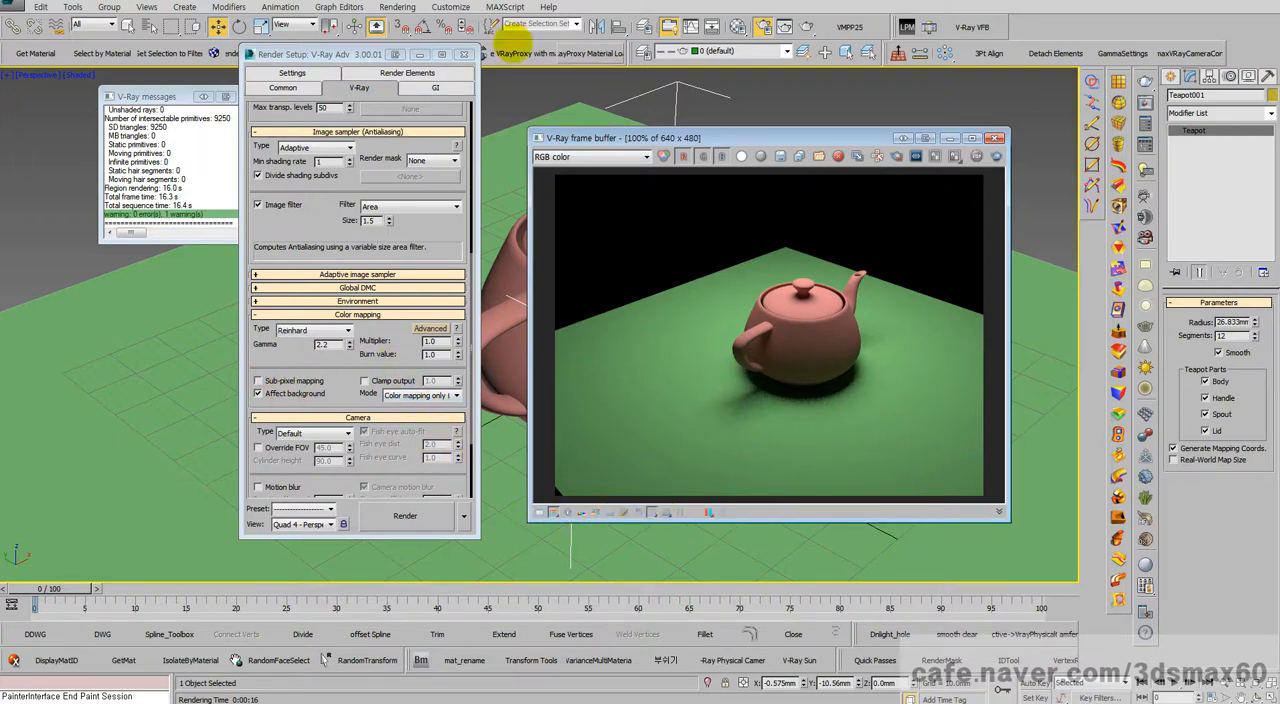
left_click(653, 513)
left_click(655, 512)
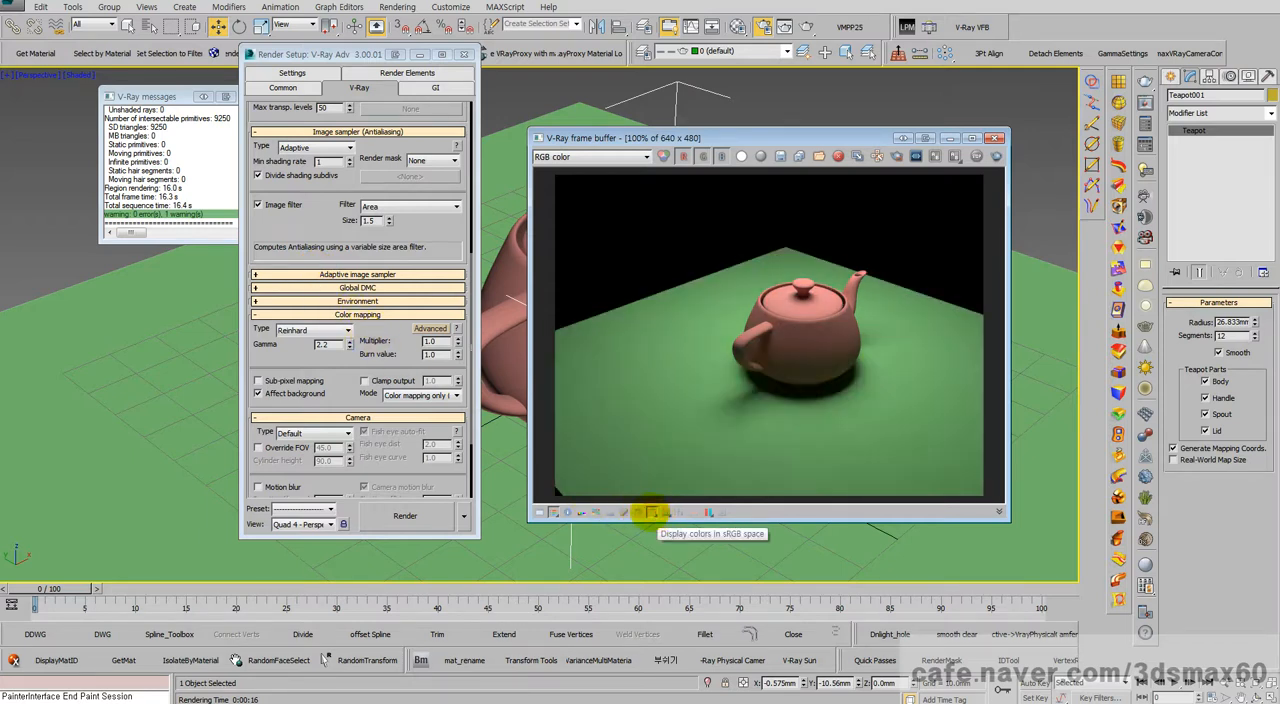